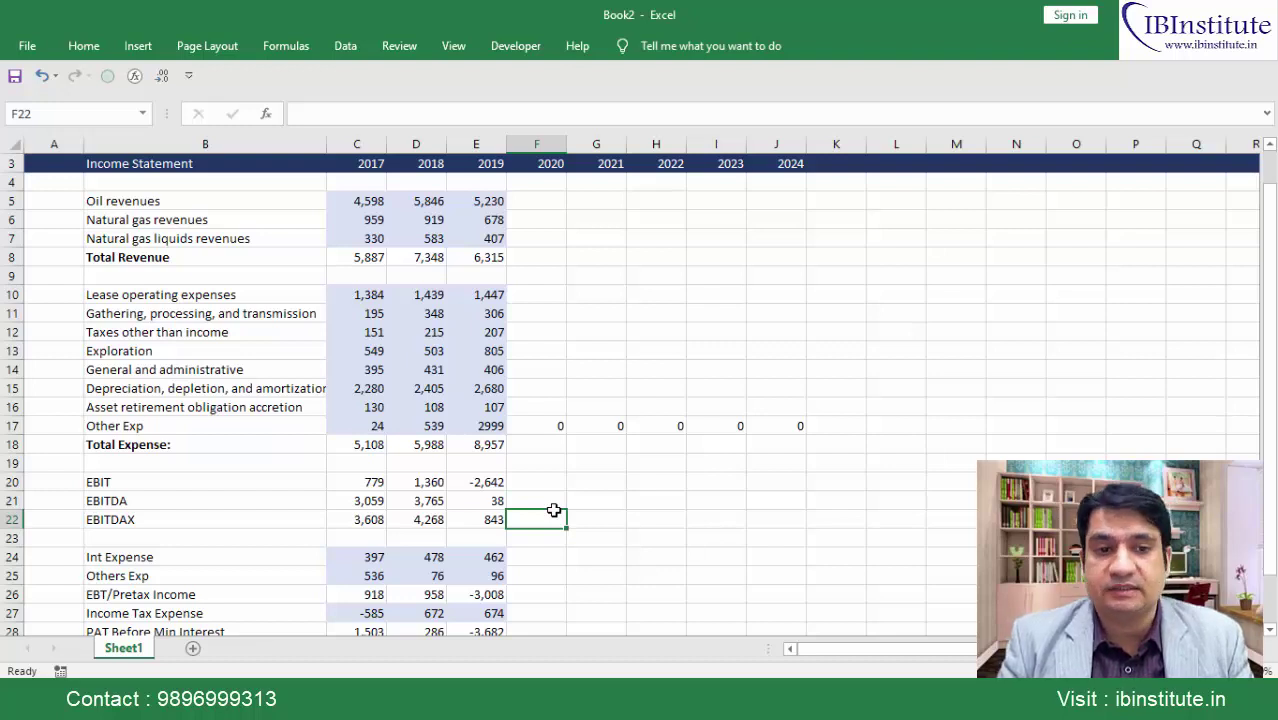
Add a new blank worksheet and name it BS
click(195, 649)
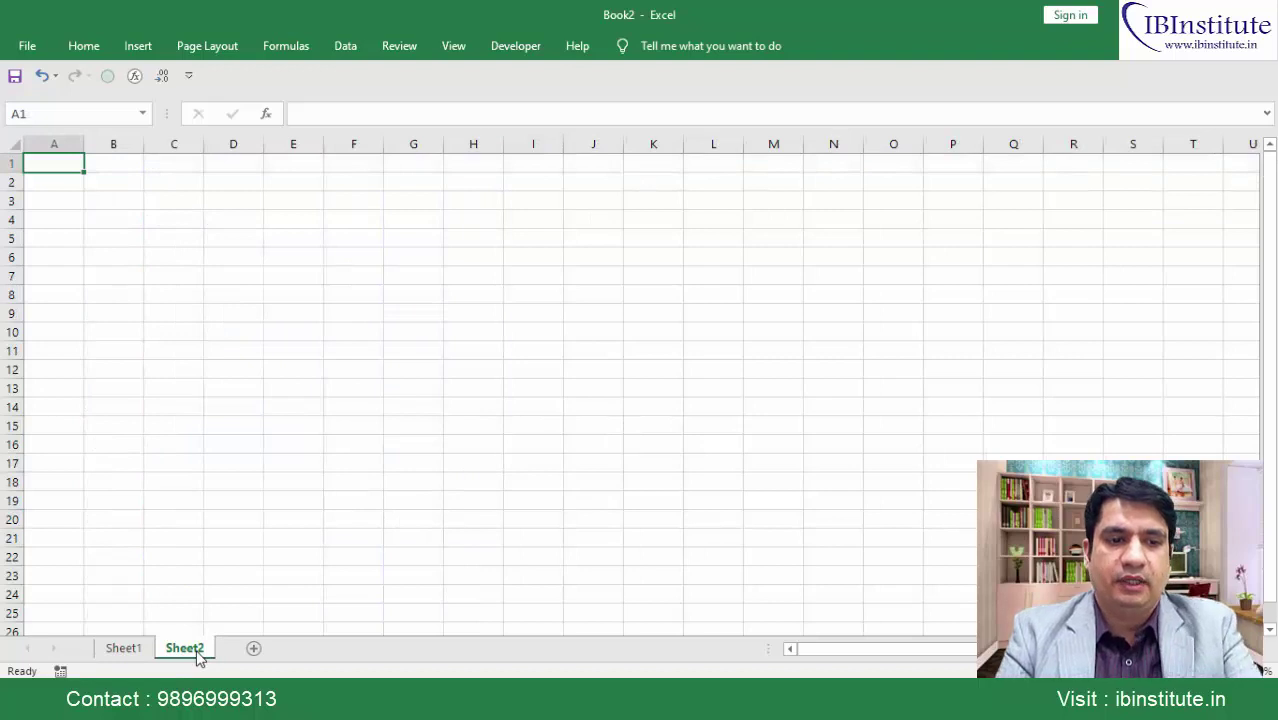
double_click(197, 652)
text(BS)
key(Return)
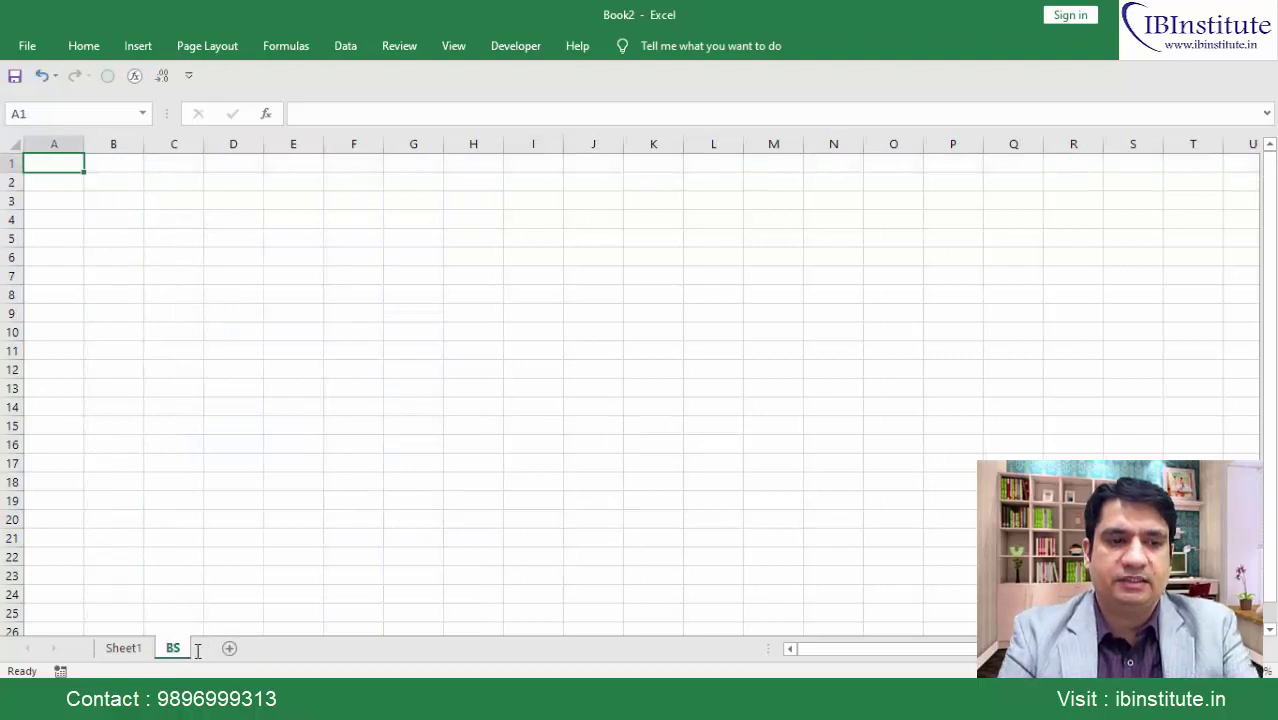
Rename the income statement sheet to IS and go back to the BS sheet
click(148, 650)
text(I)
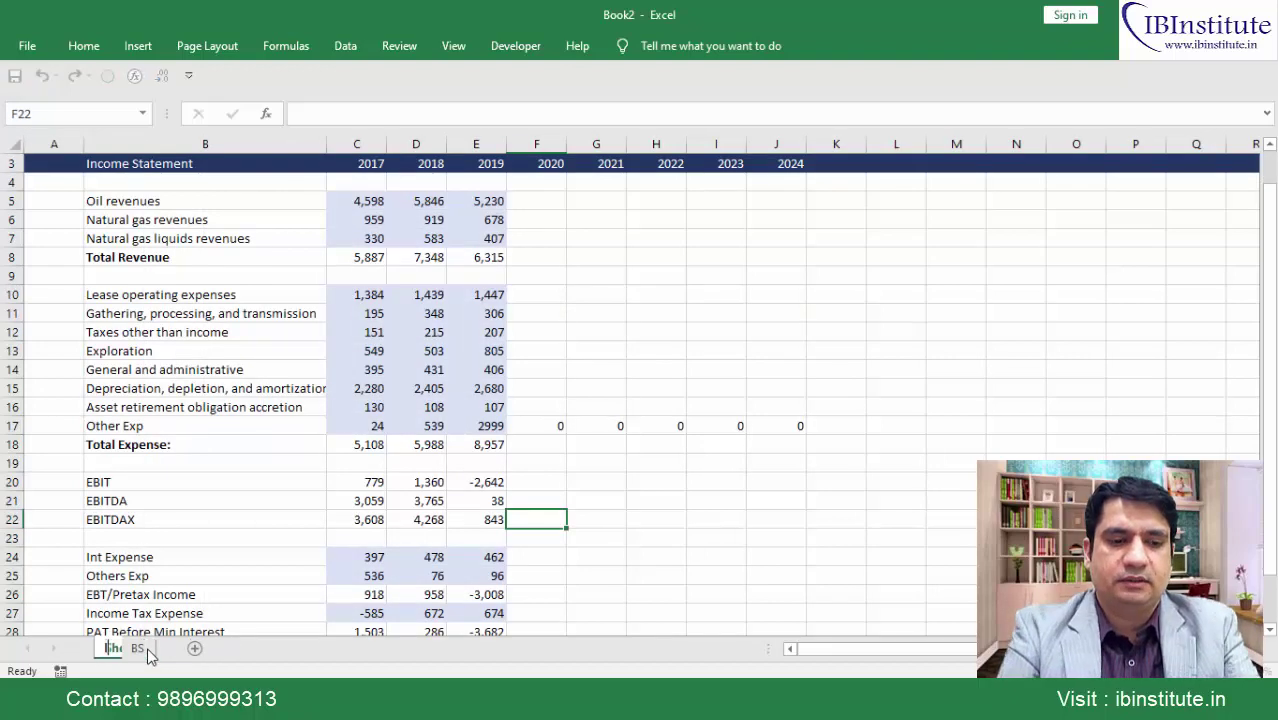
text(S)
key(Return)
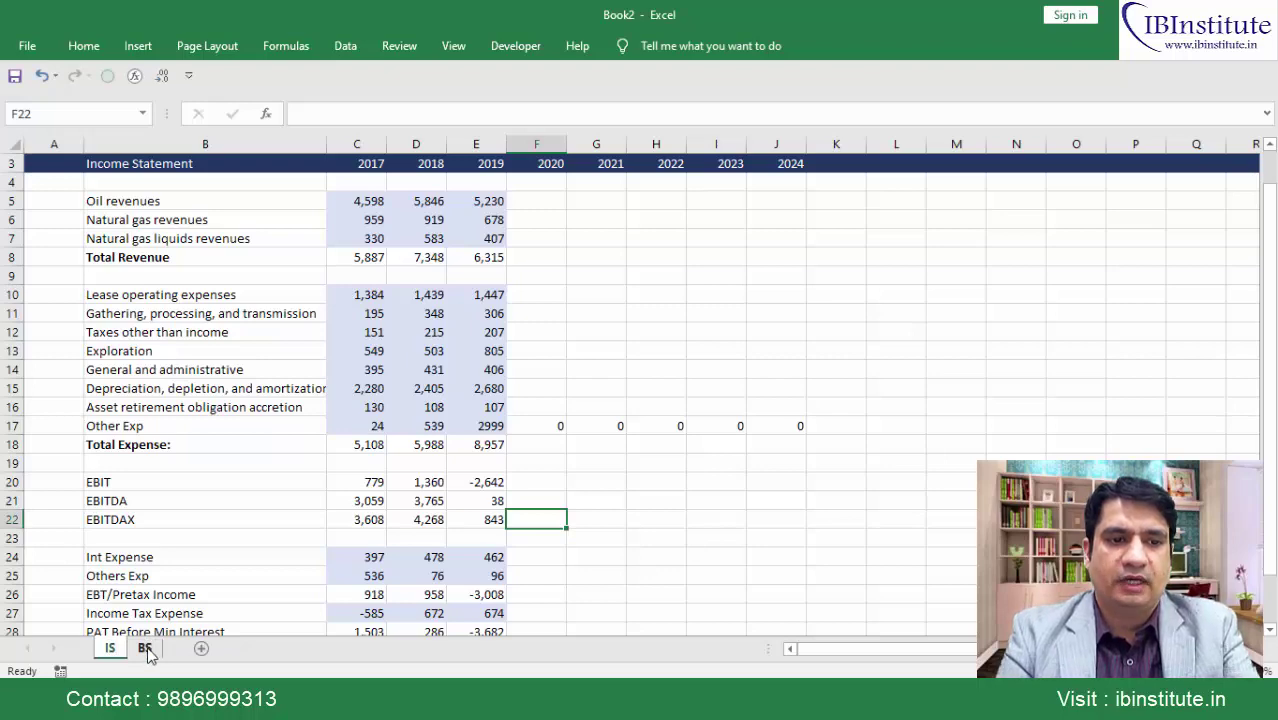
click(146, 650)
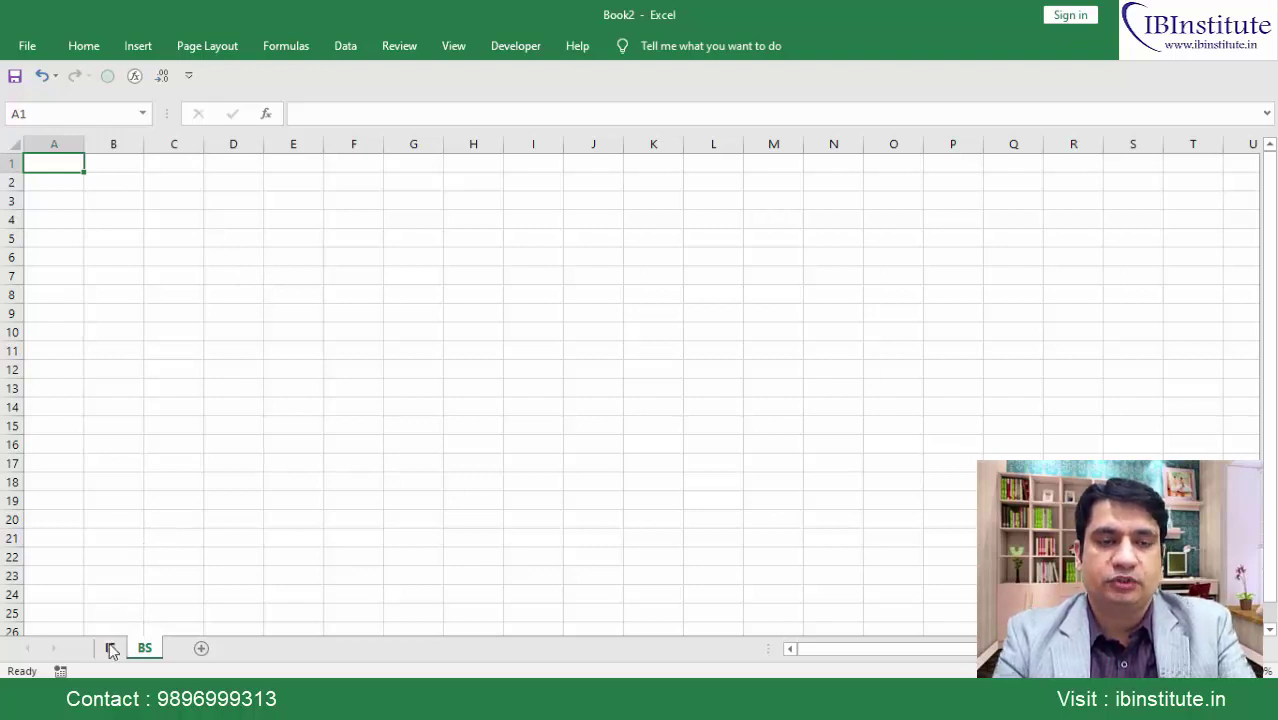
Link BS cell C2 to the IS sheet's 2017 year header with =IS!C3
click(111, 649)
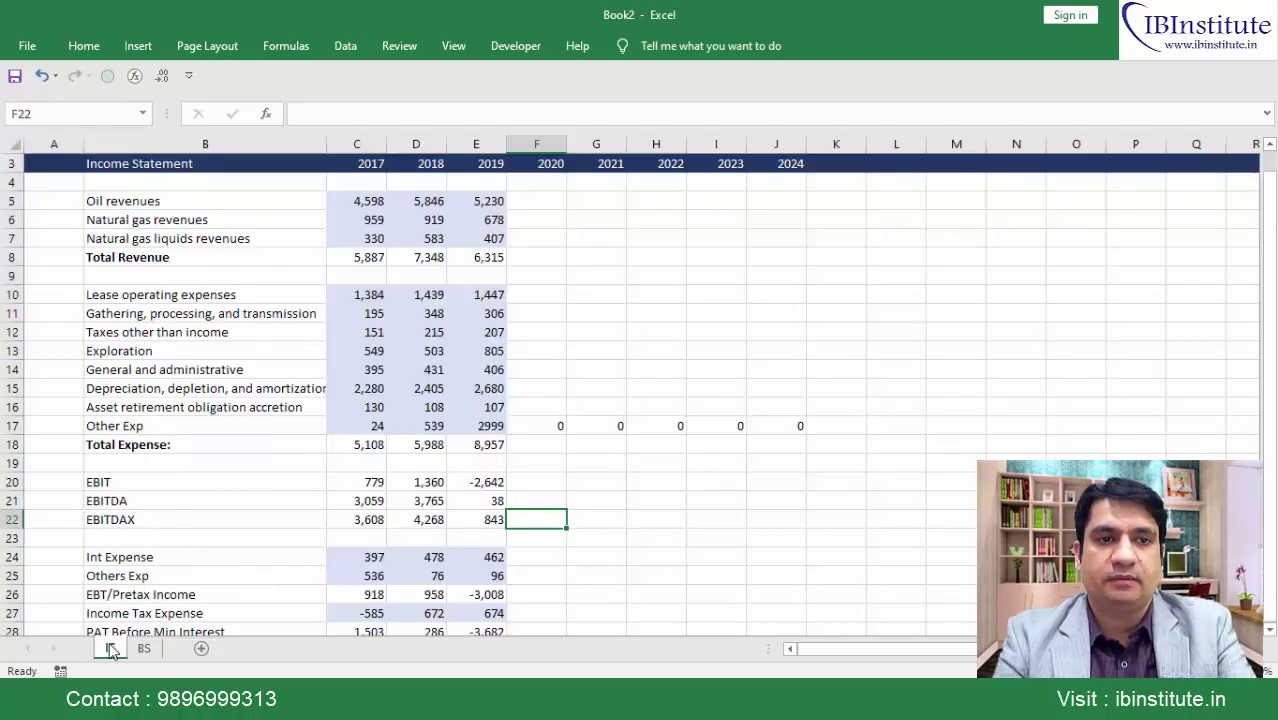
click(370, 170)
scroll(371, 166, up, 1)
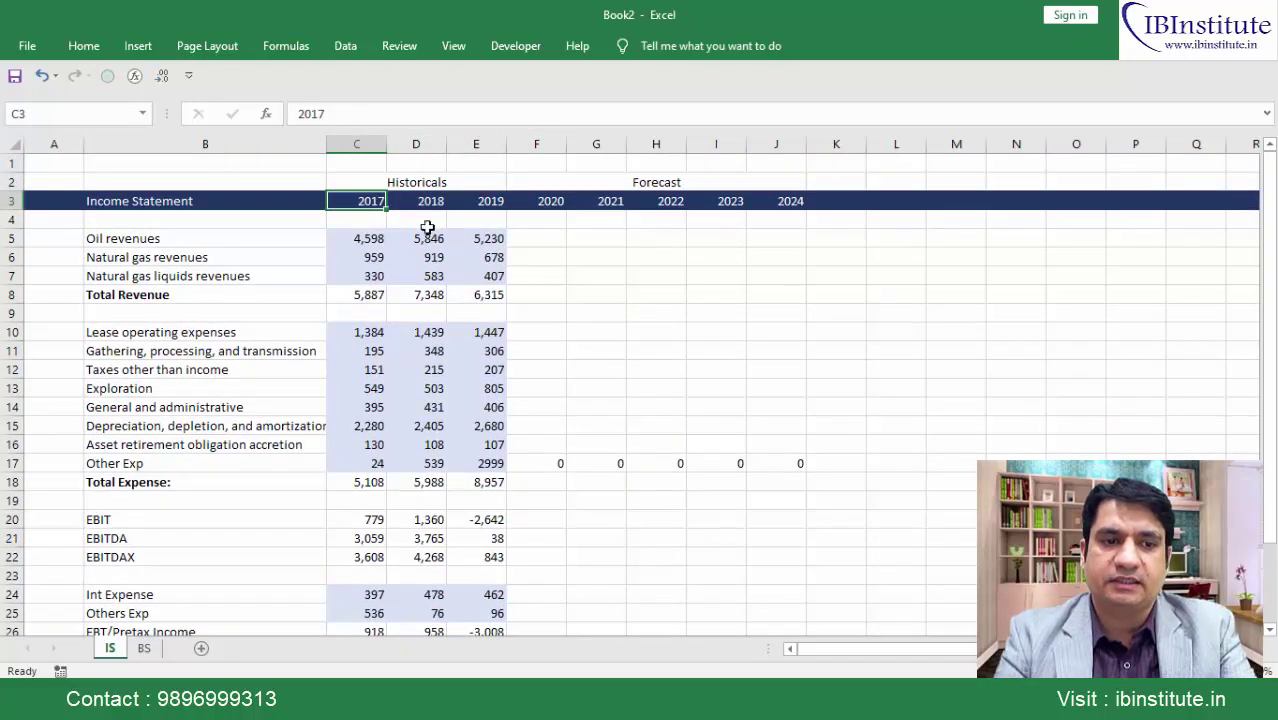
click(145, 649)
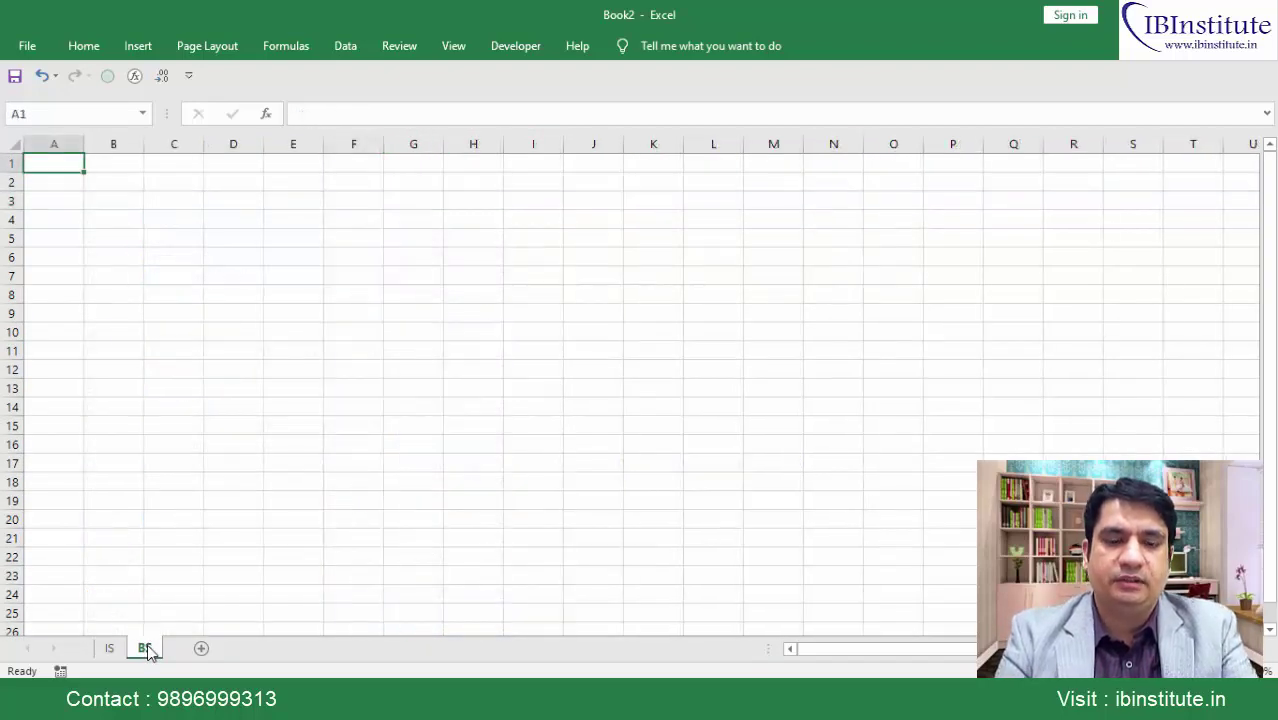
key(Right)
key(Right)
key(Down)
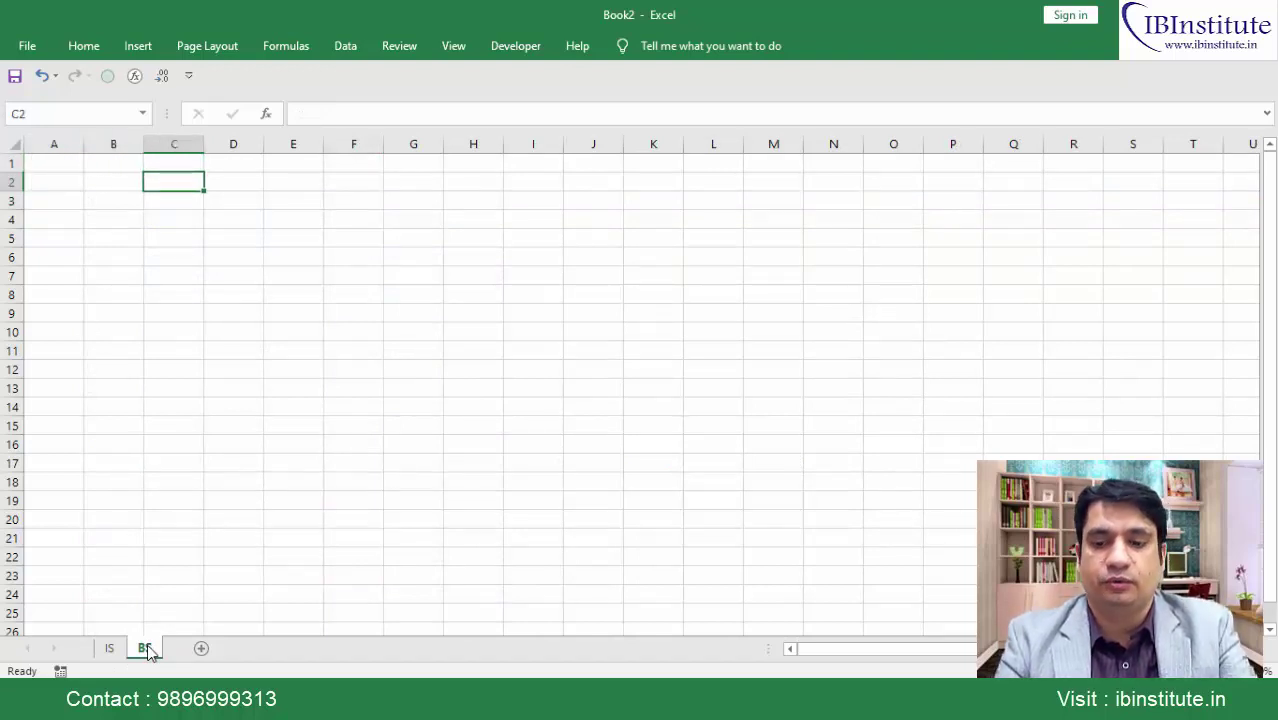
text(=)
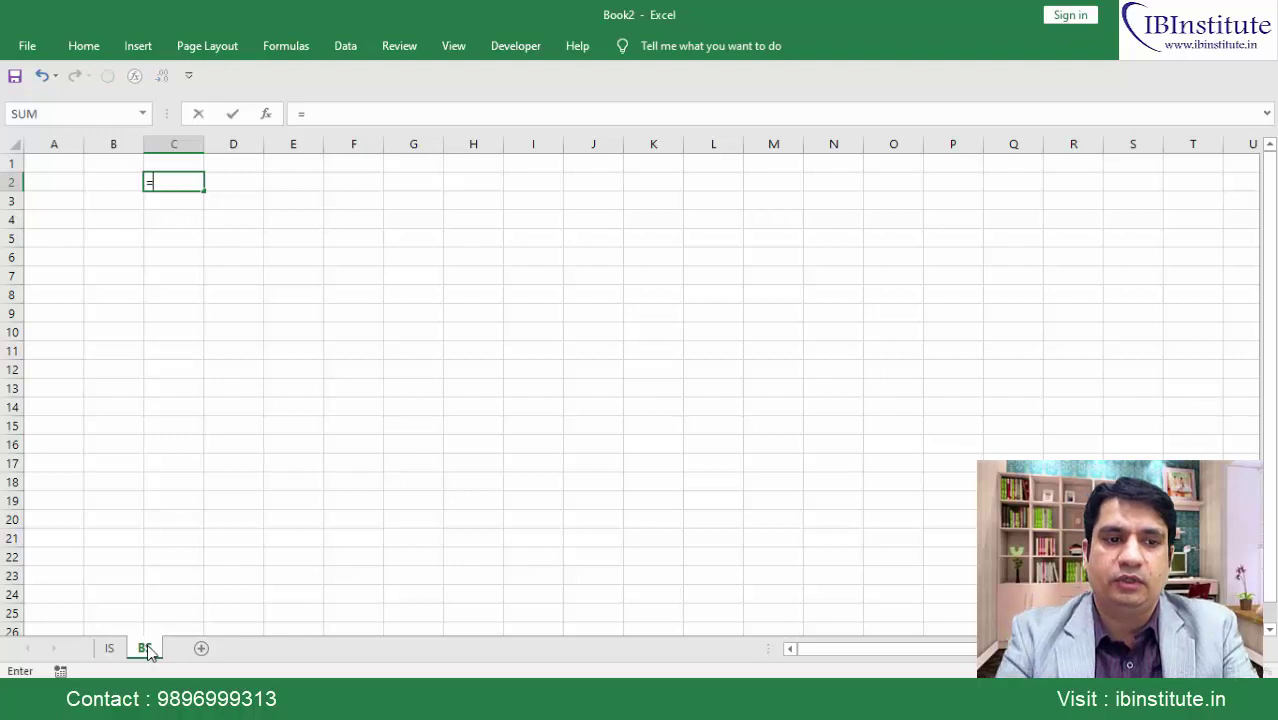
click(110, 652)
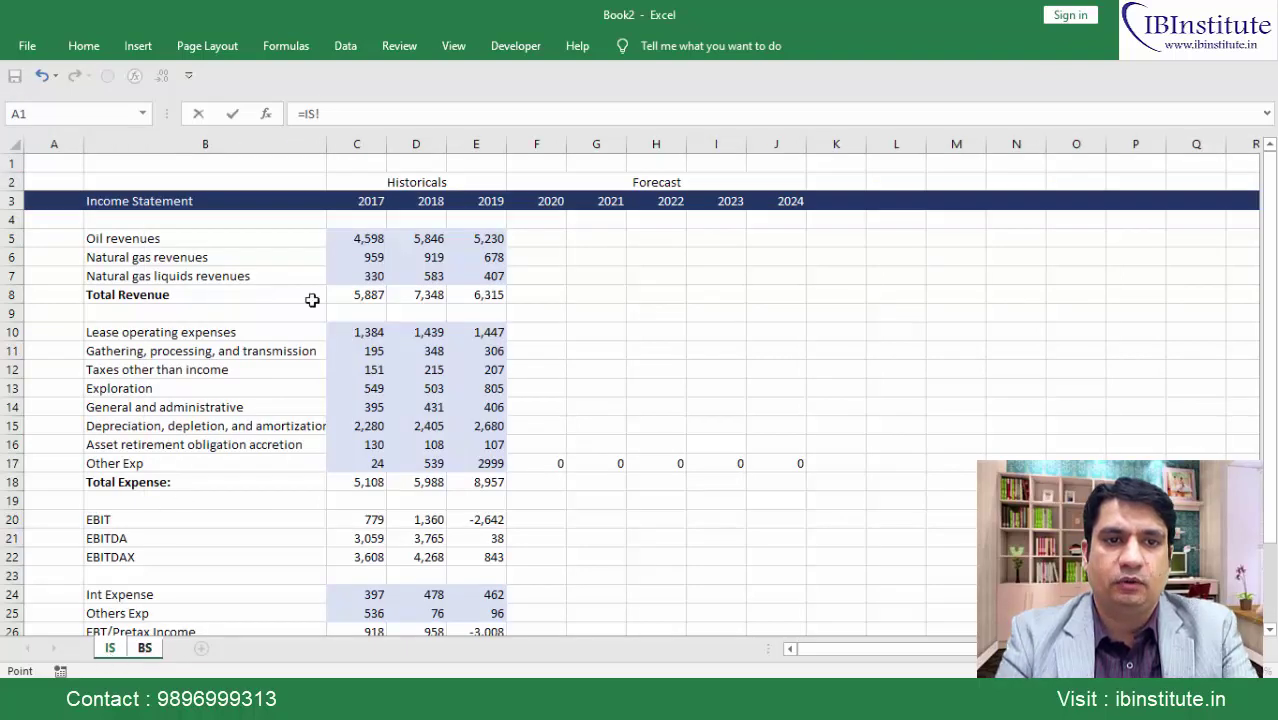
click(356, 203)
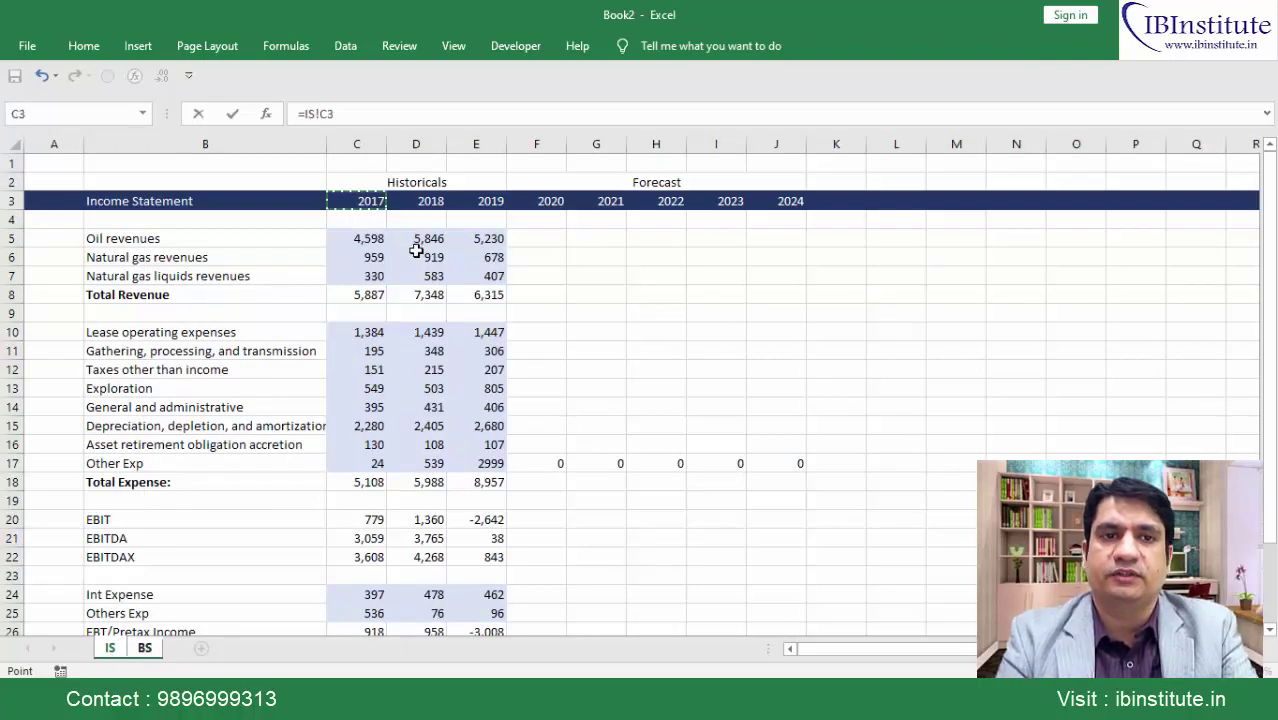
key(Return)
Fill the year link across C2:J2, clear the extra K2 entry, and jump to the IS source
key(Up)
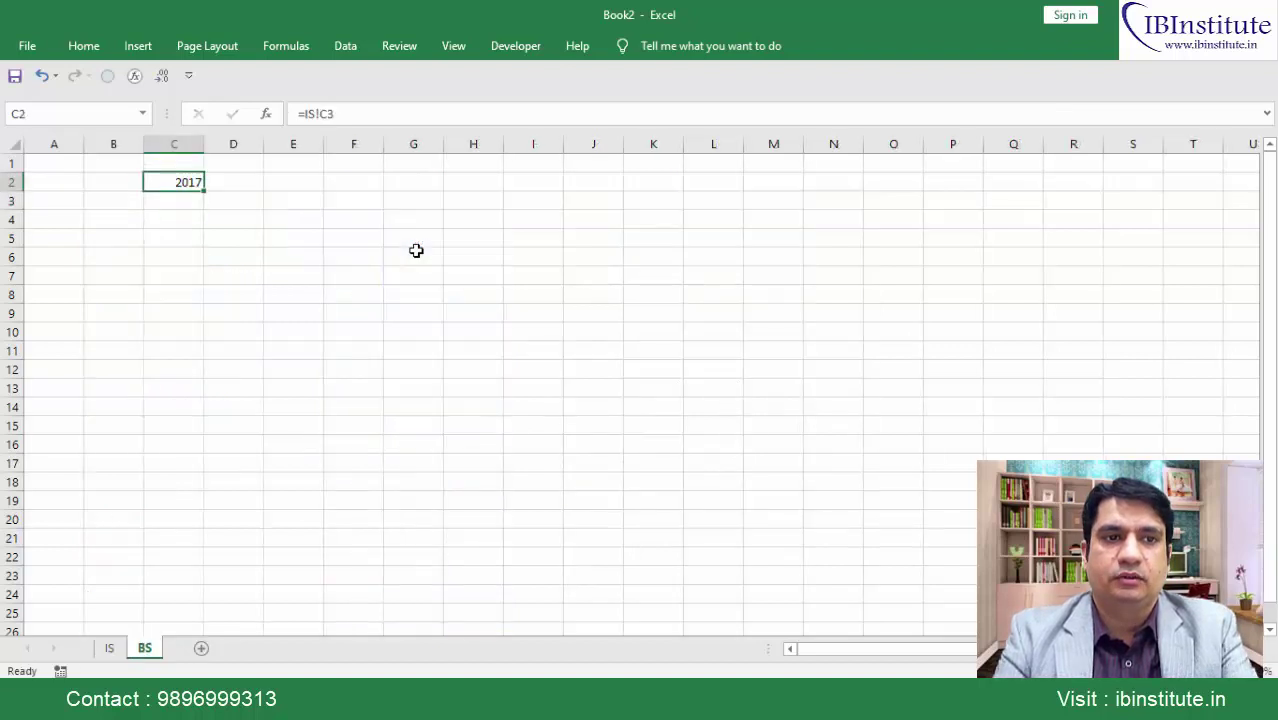
key(shift+Right)
key(shift+Right)
key(shift+Right)
key(shift+Right)
key(shift+Right)
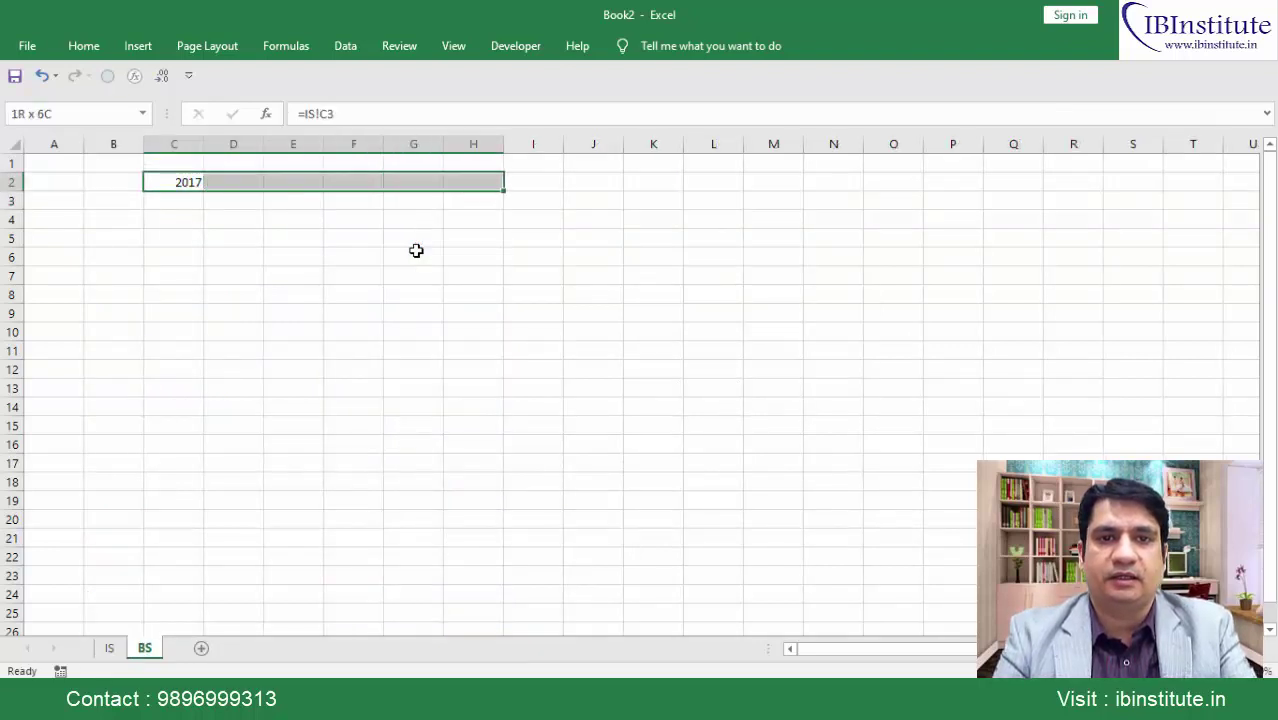
key(shift+Right)
key(shift+Right)
key(ctrl+r)
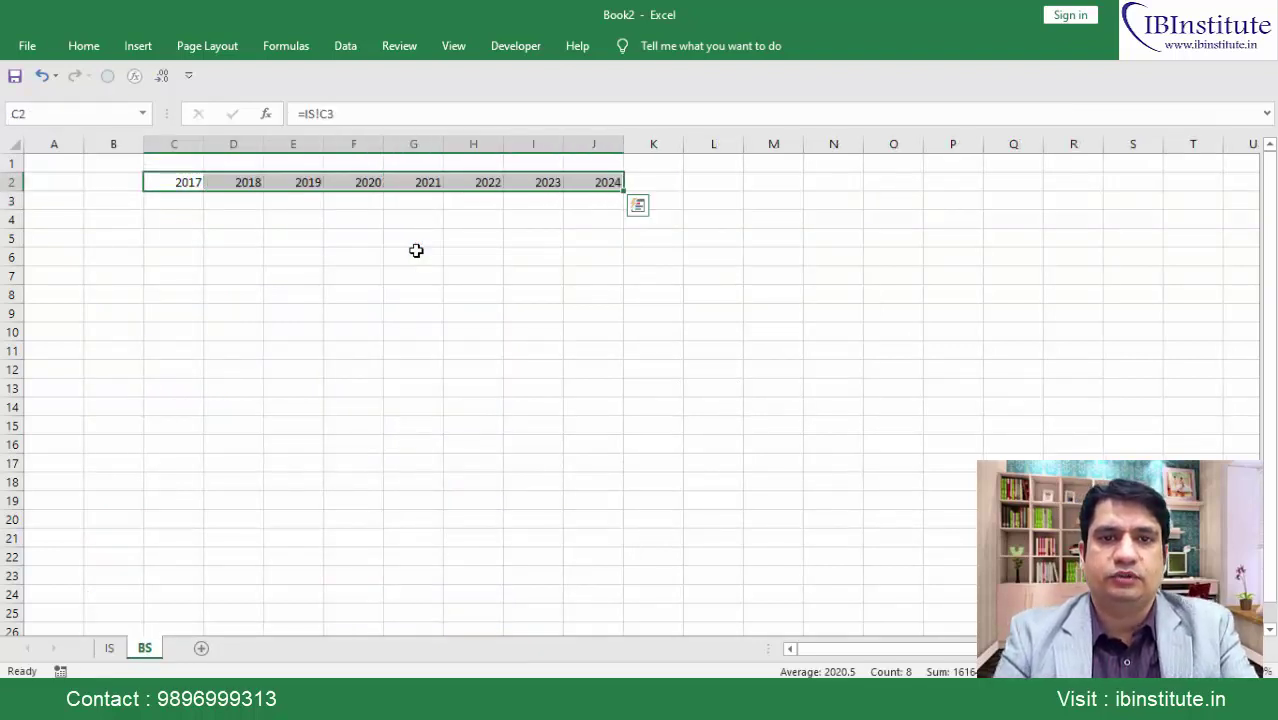
key(shift+Right)
key(ctrl+r)
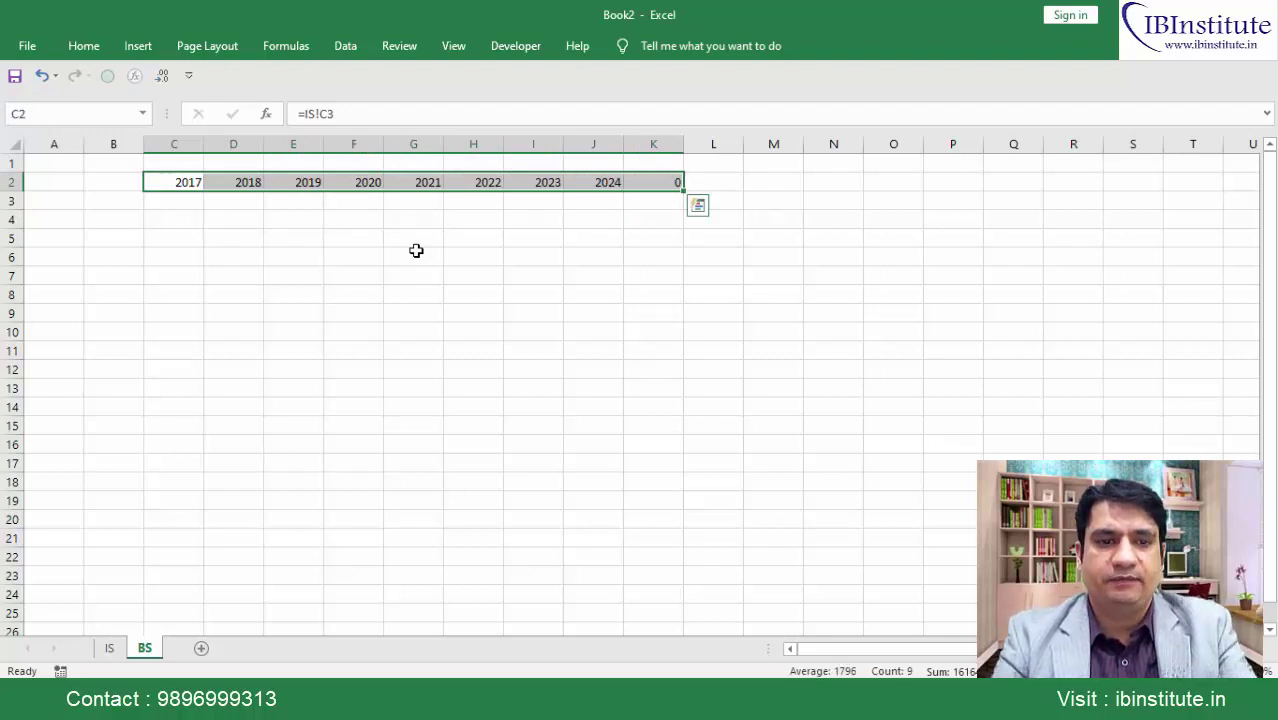
key(shift+BackSpace)
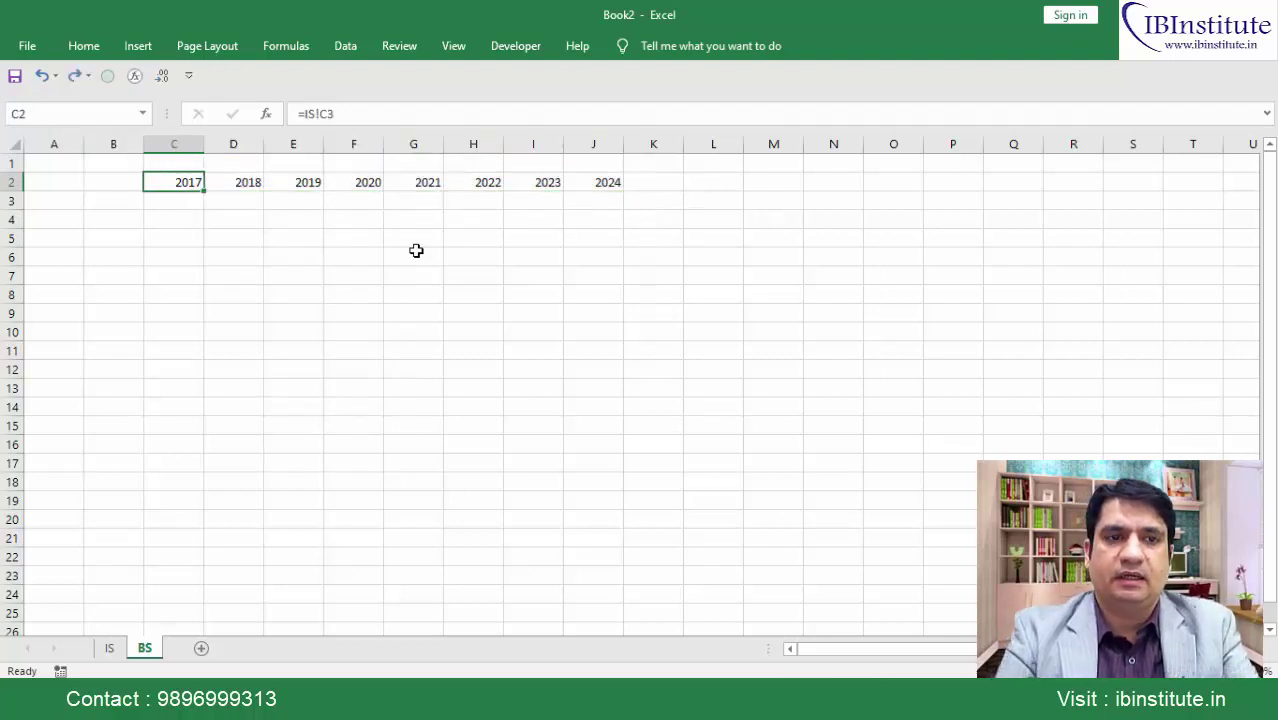
key(ctrl+bracketleft)
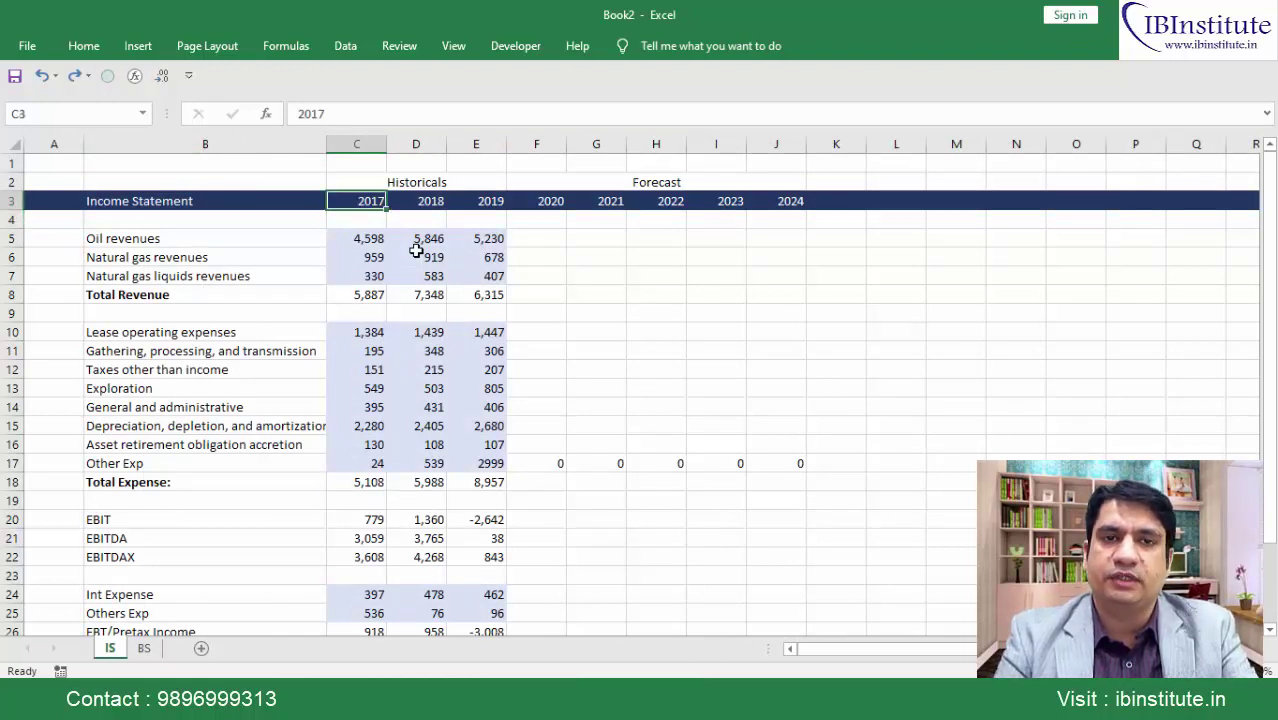
key(shift+Right)
key(shift+Right)
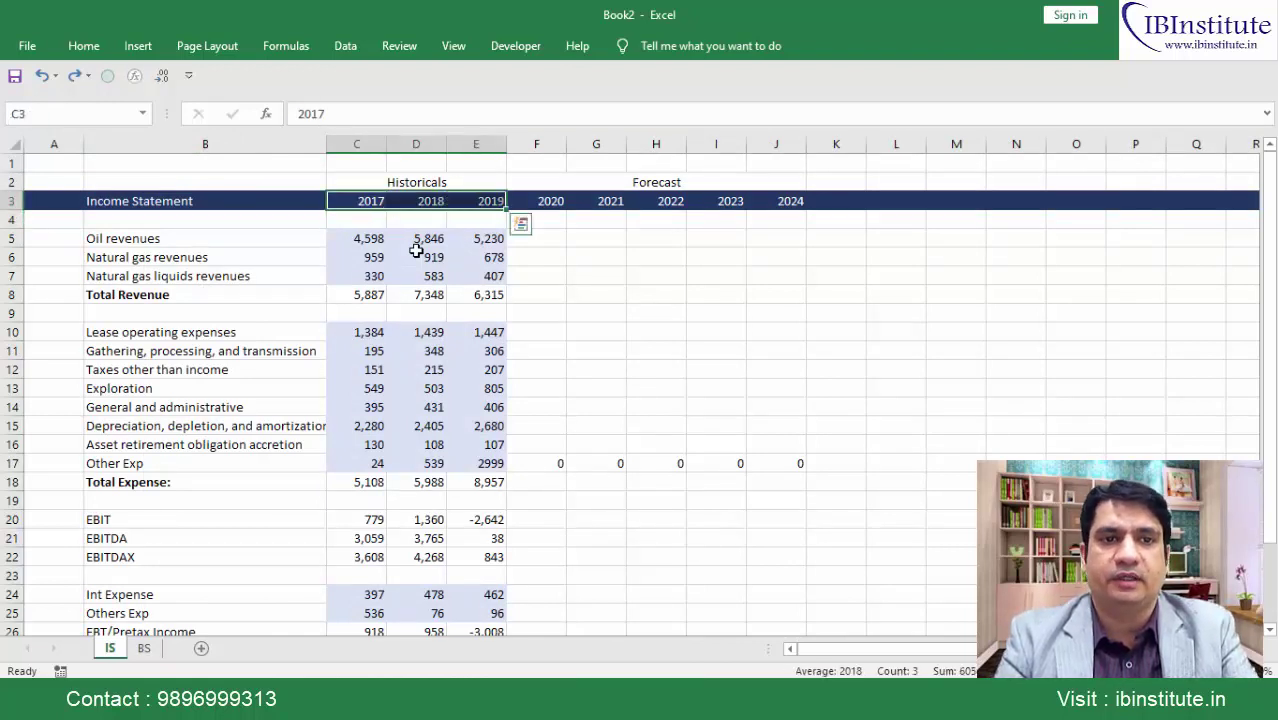
key(Down)
key(Up)
text(2018)
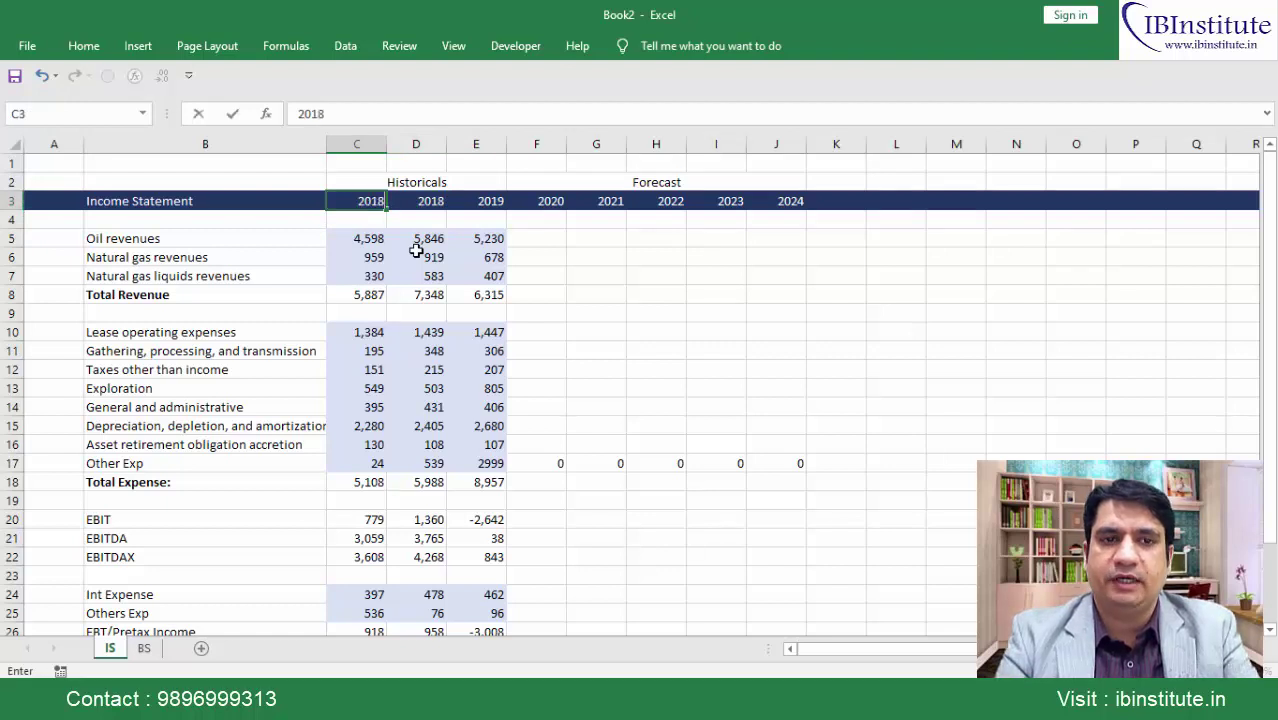
key(Return)
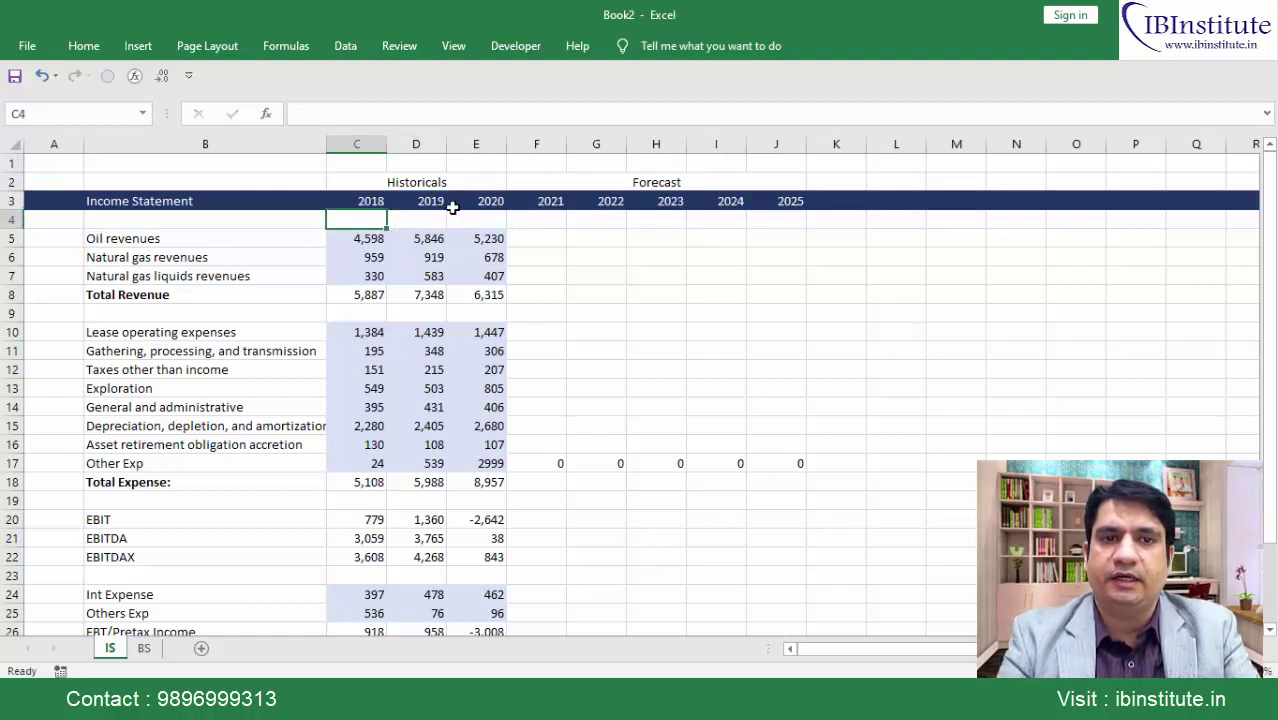
key(shift+Right)
key(shift+Right)
key(ctrl+space)
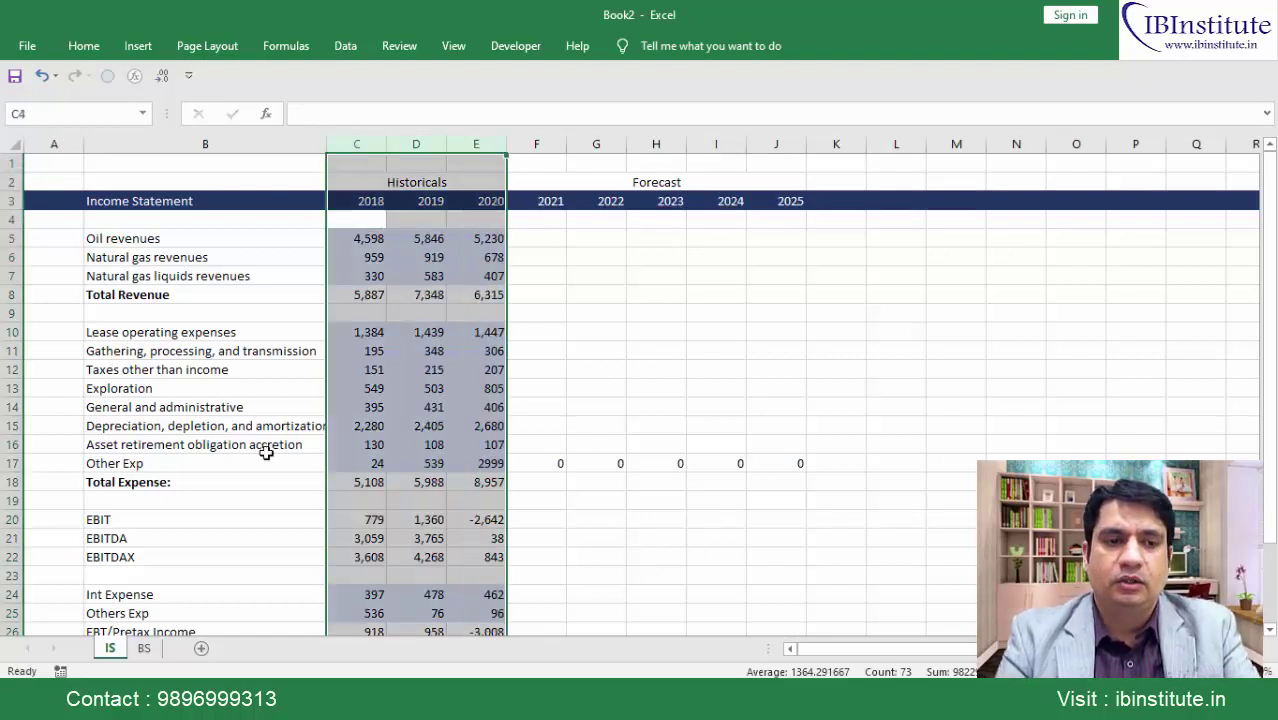
click(145, 649)
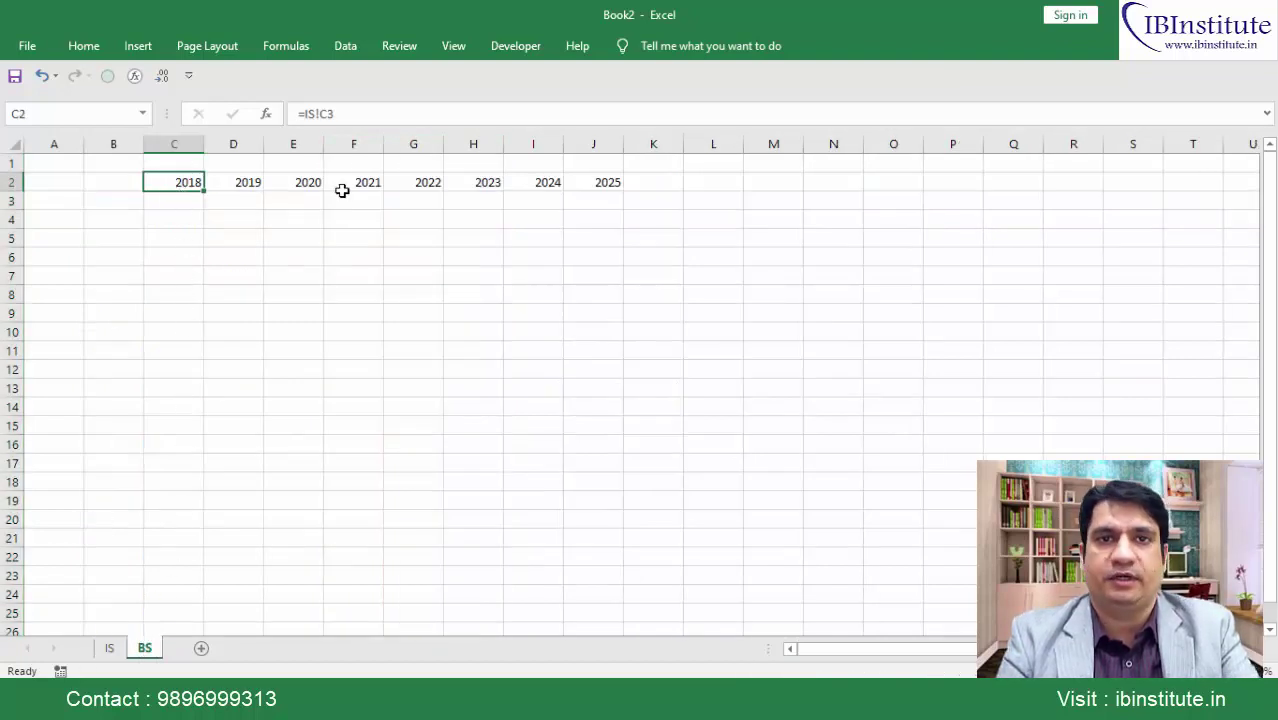
click(110, 649)
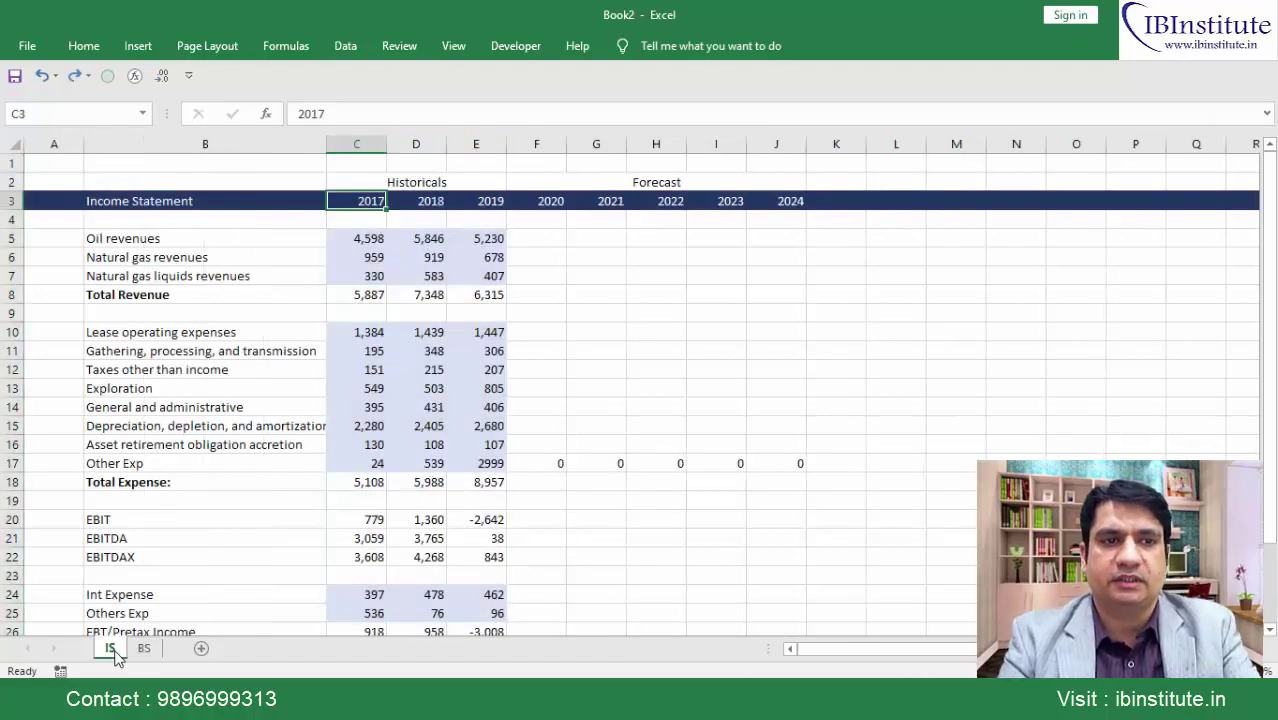
Copy the dark header formatting from IS and paste formats only onto BS row 2
key(Left)
key(Left)
key(ctrl+c)
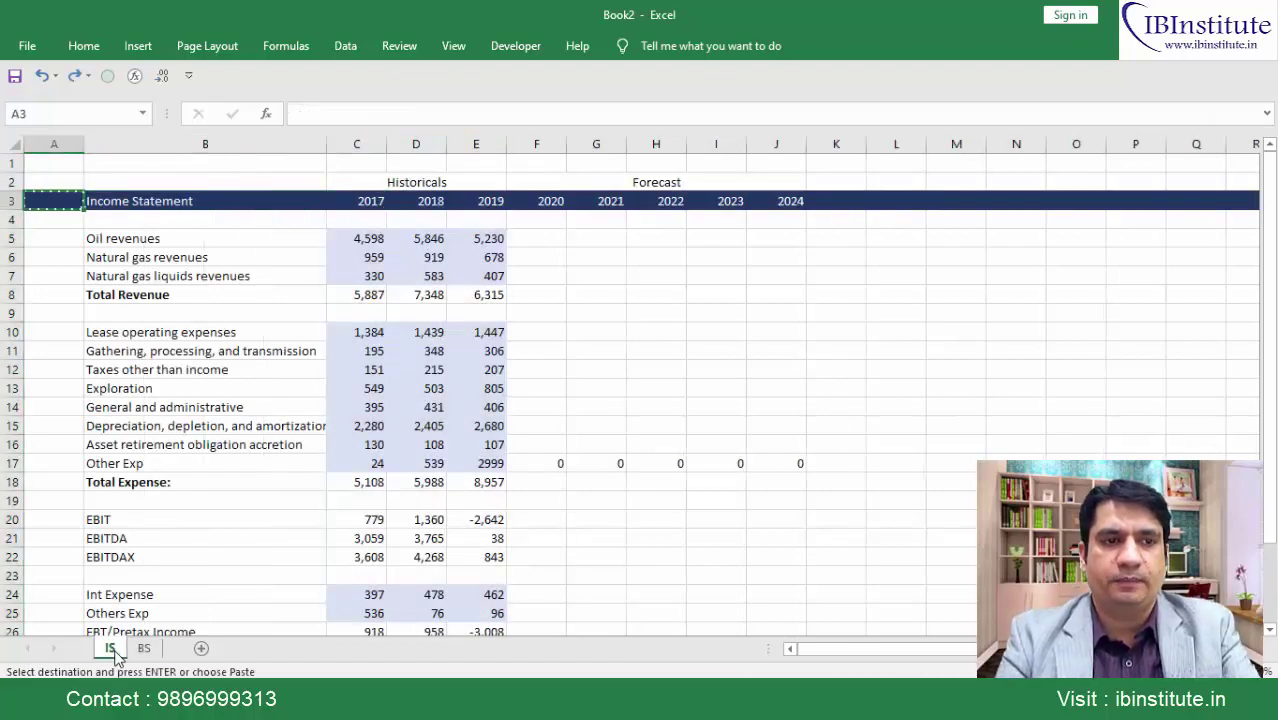
key(ctrl+Page_Down)
key(shift+space)
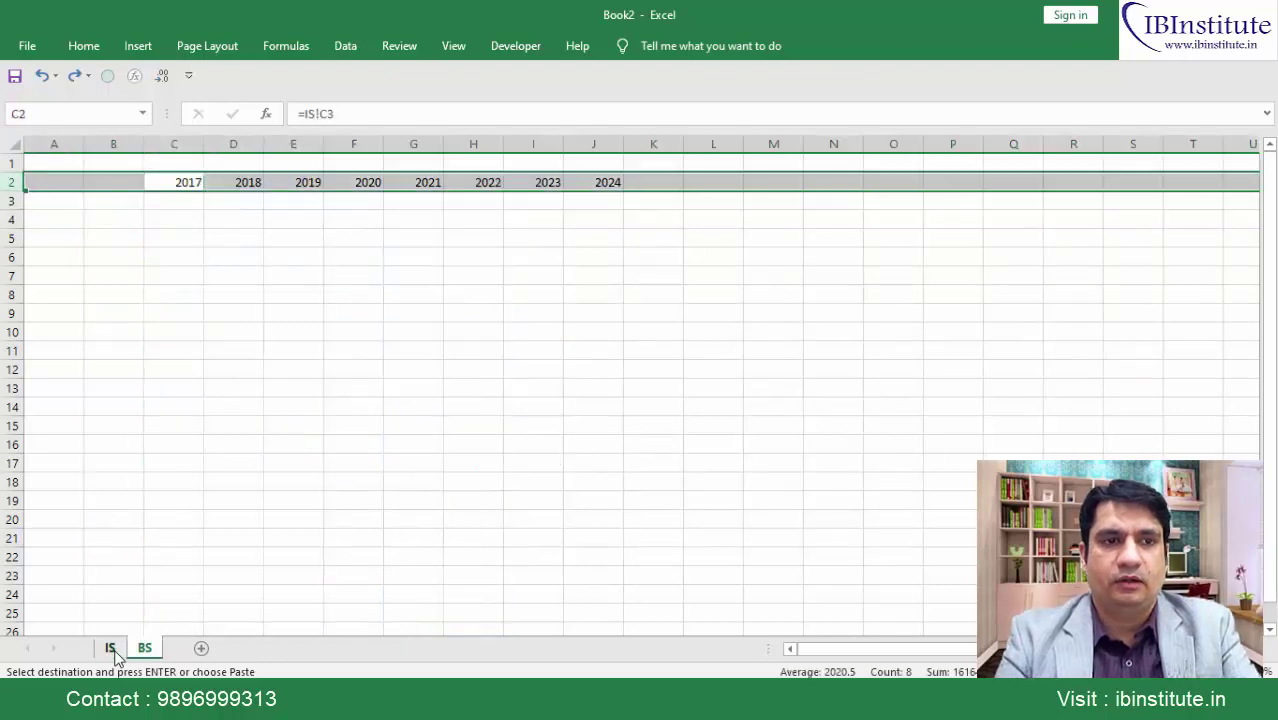
key(alt+h)
key(v)
key(s)
key(t)
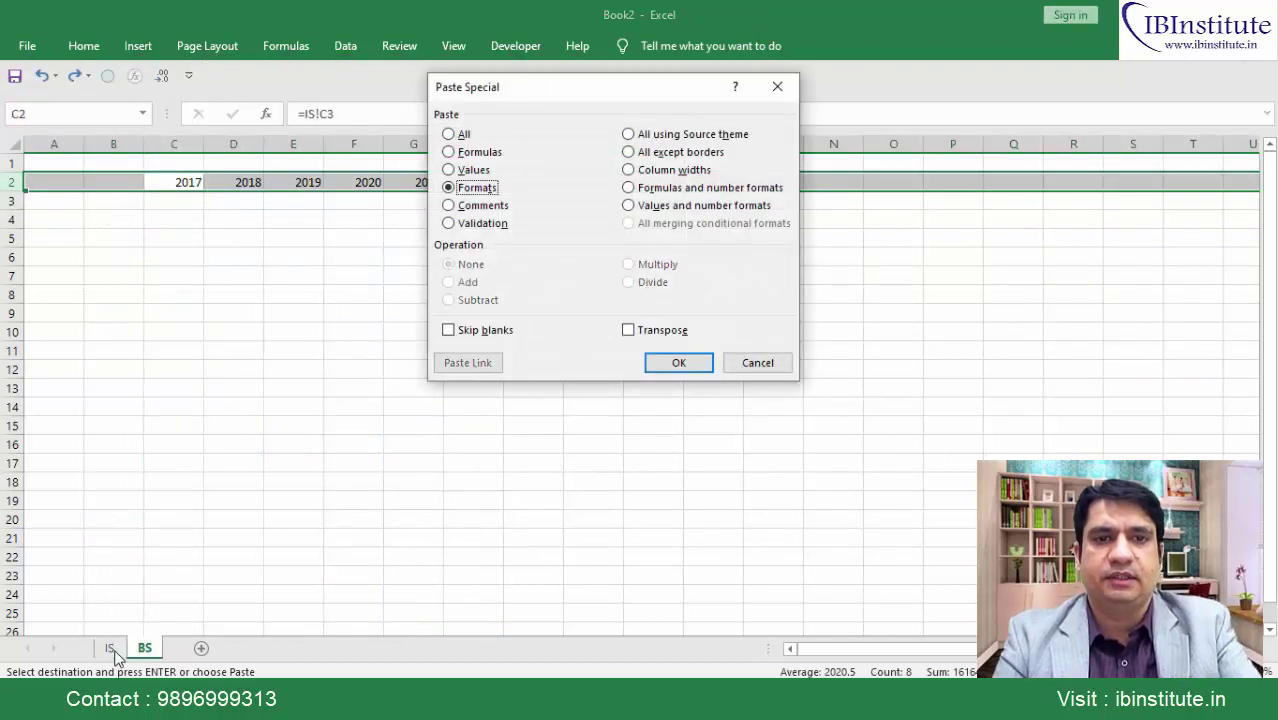
key(Return)
Enter the title 'Balance Sheet:' in cell B2
key(Left)
key(Right)
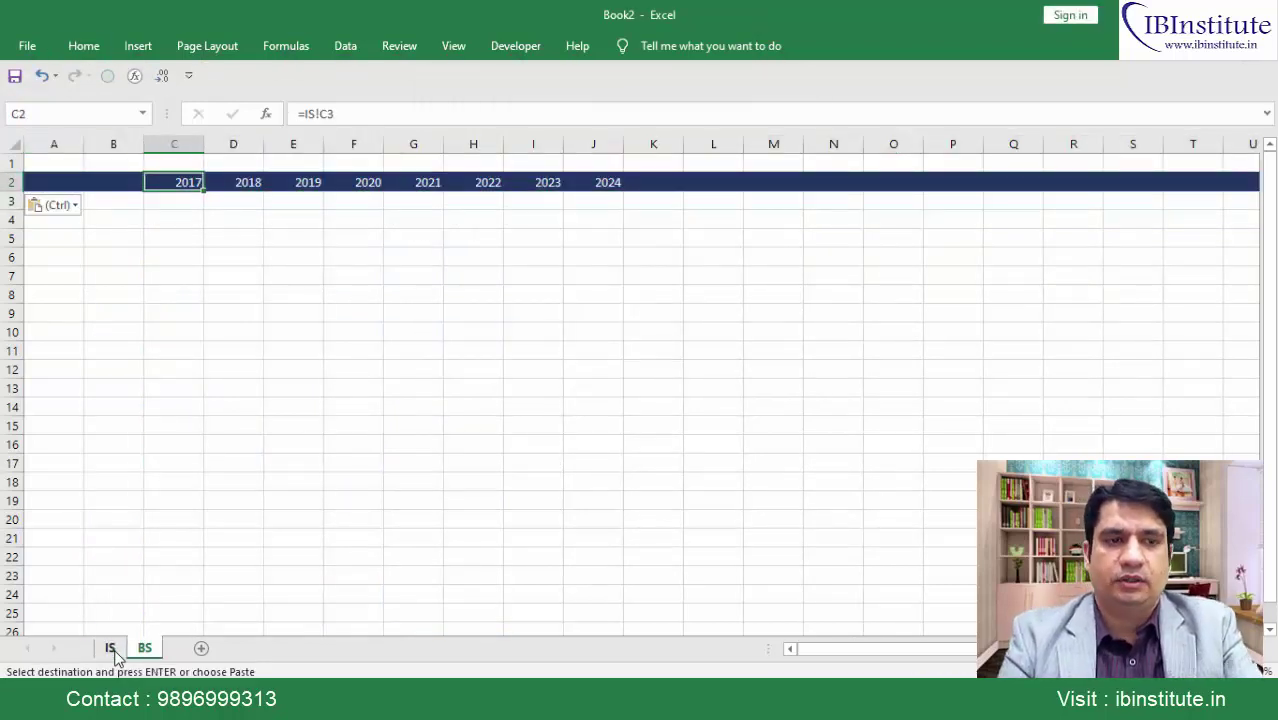
key(Left)
text(Bal)
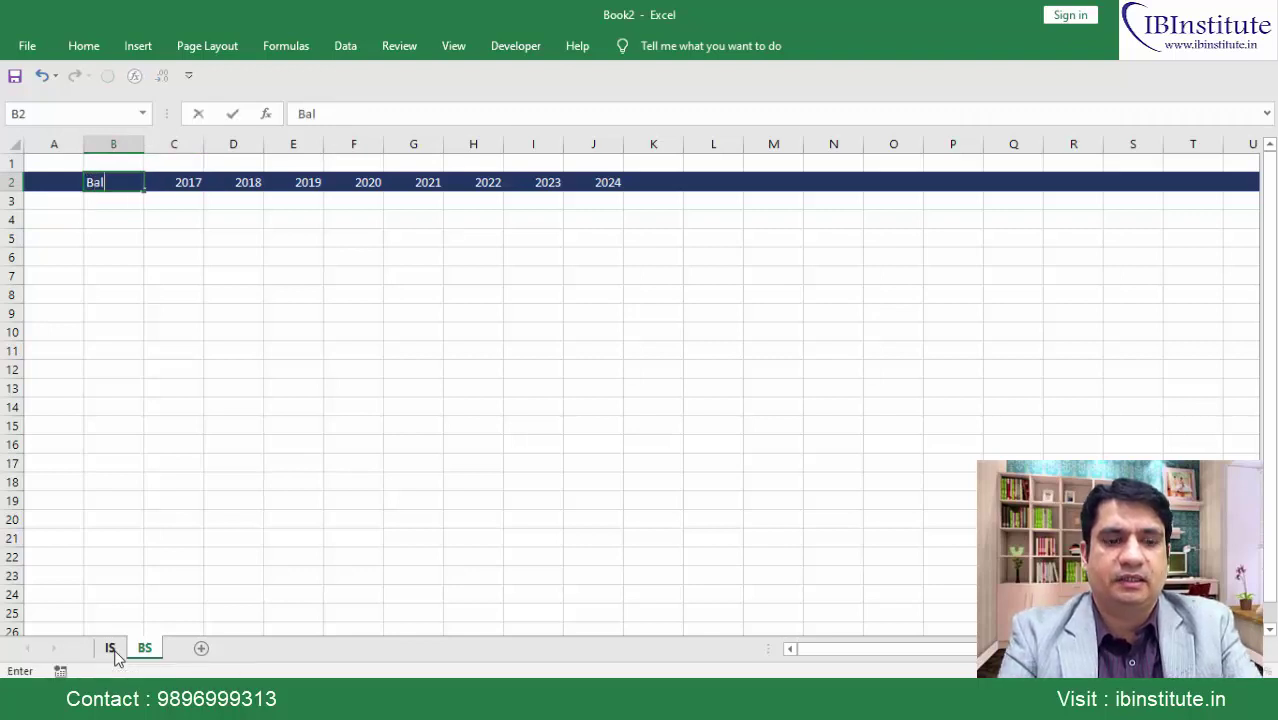
text(an)
text(ce)
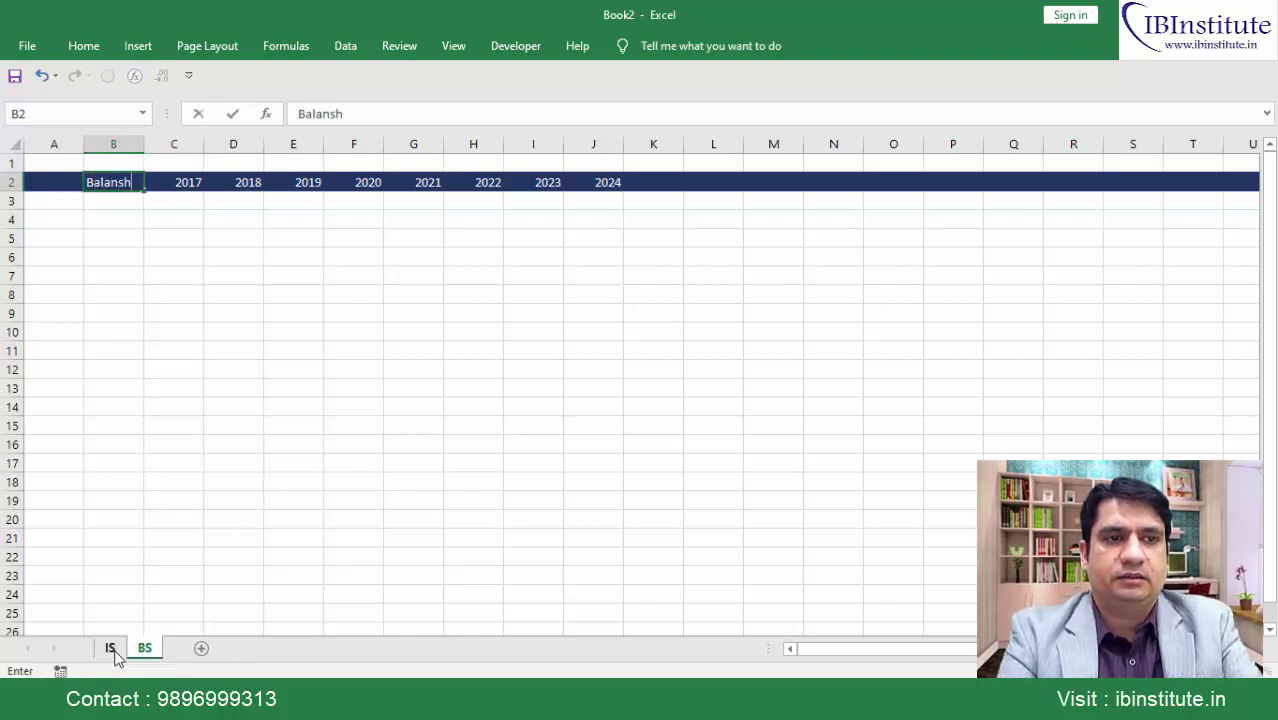
key(BackSpace)
key(BackSpace)
text(ce Shee)
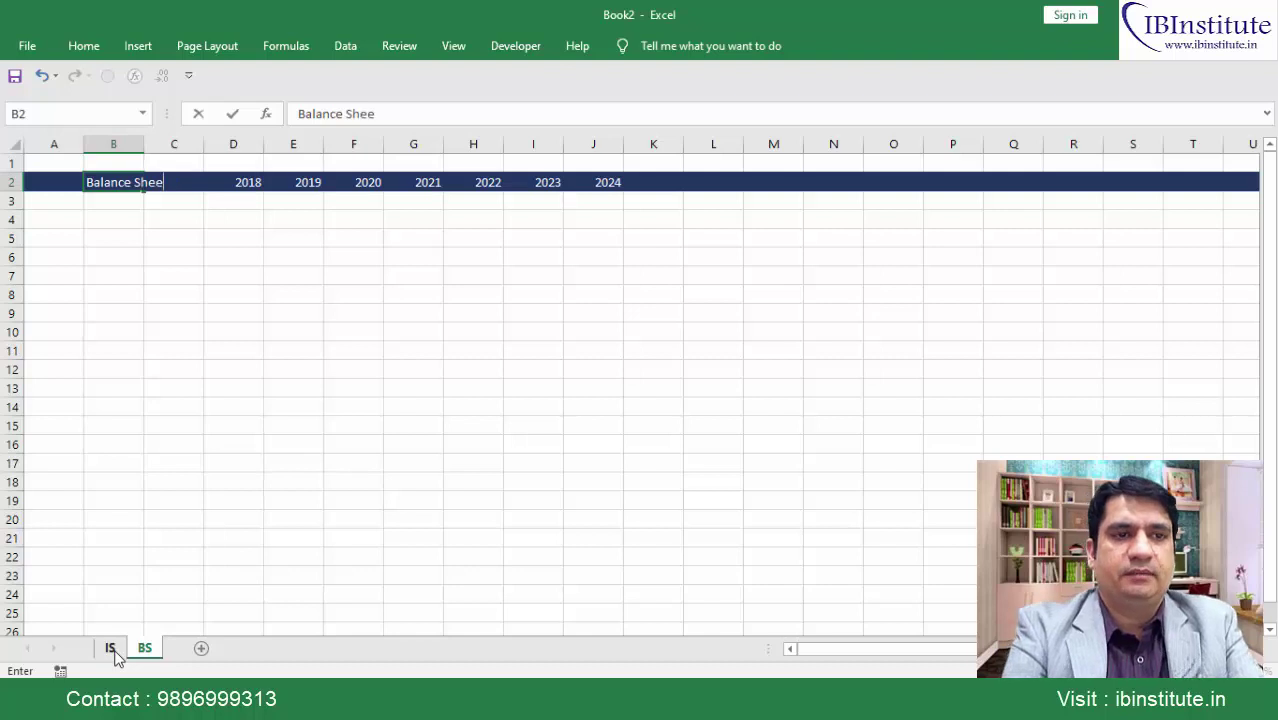
text(t:)
key(Return)
key(Return)
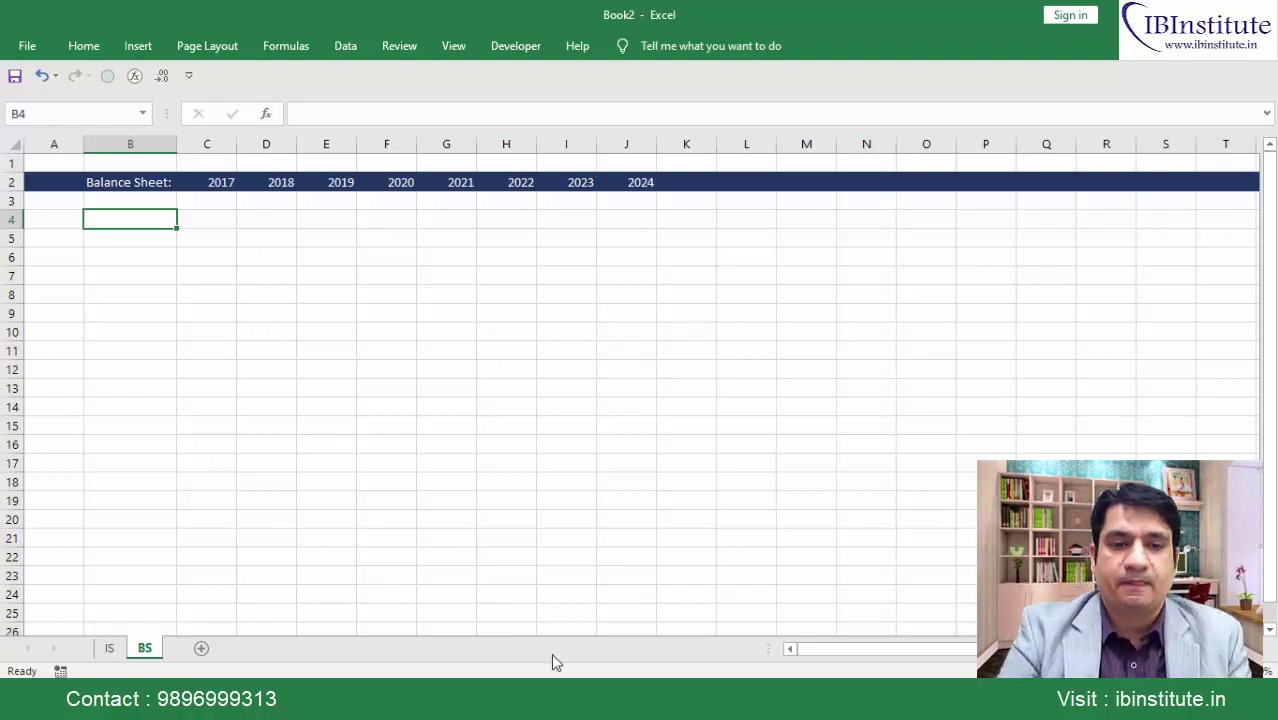
Paste the cash, receivables and other current assets labels from the Apache 10-K balance sheet into B4:B6
click(480, 595)
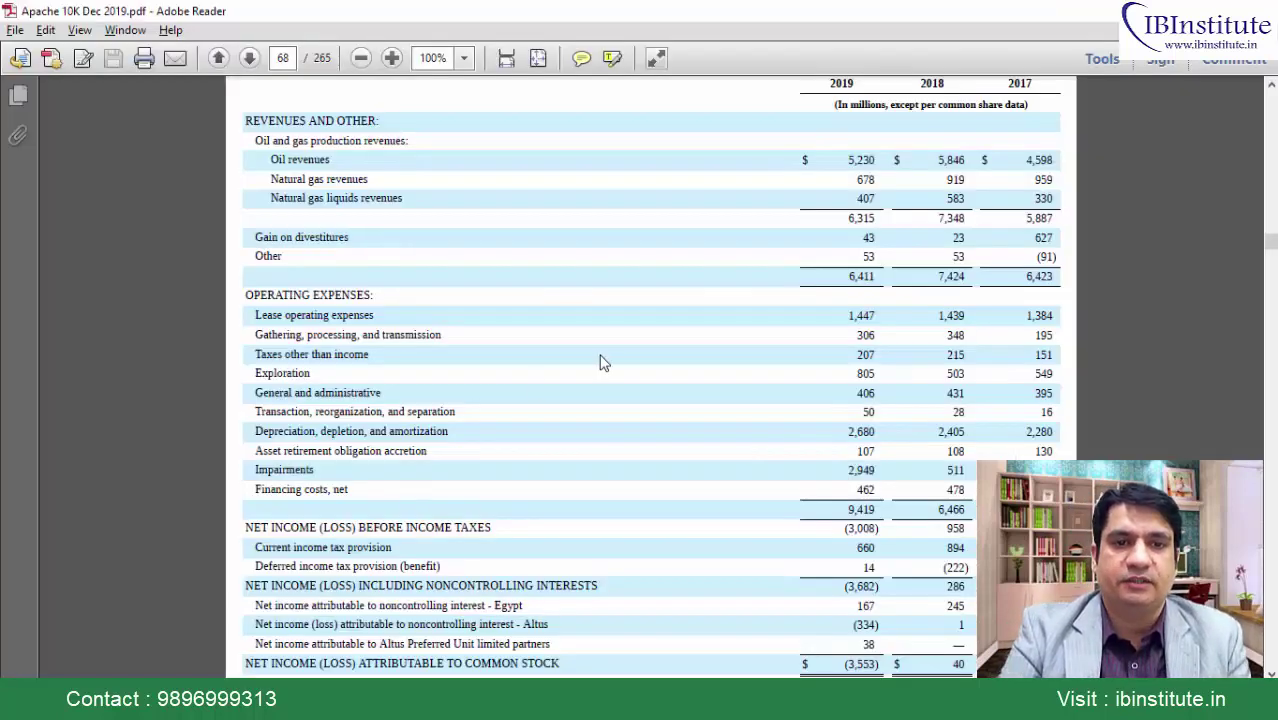
scroll(603, 362, down, 3)
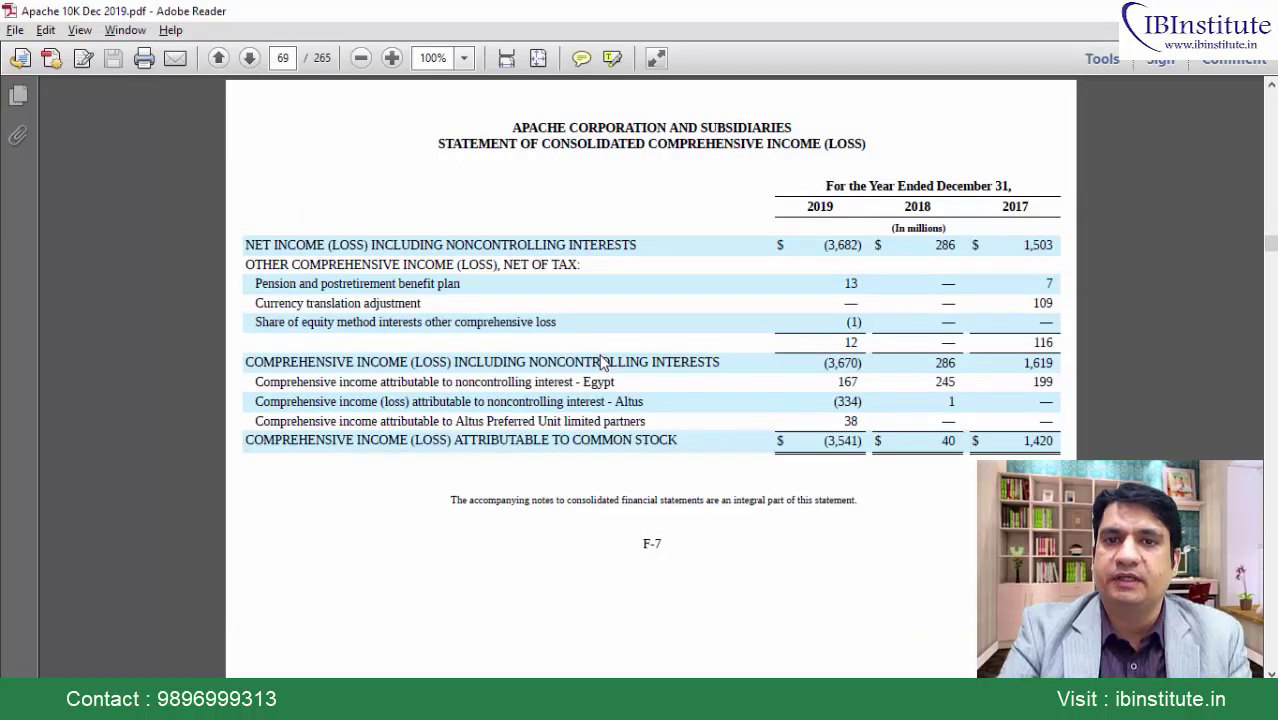
scroll(603, 362, down, 3)
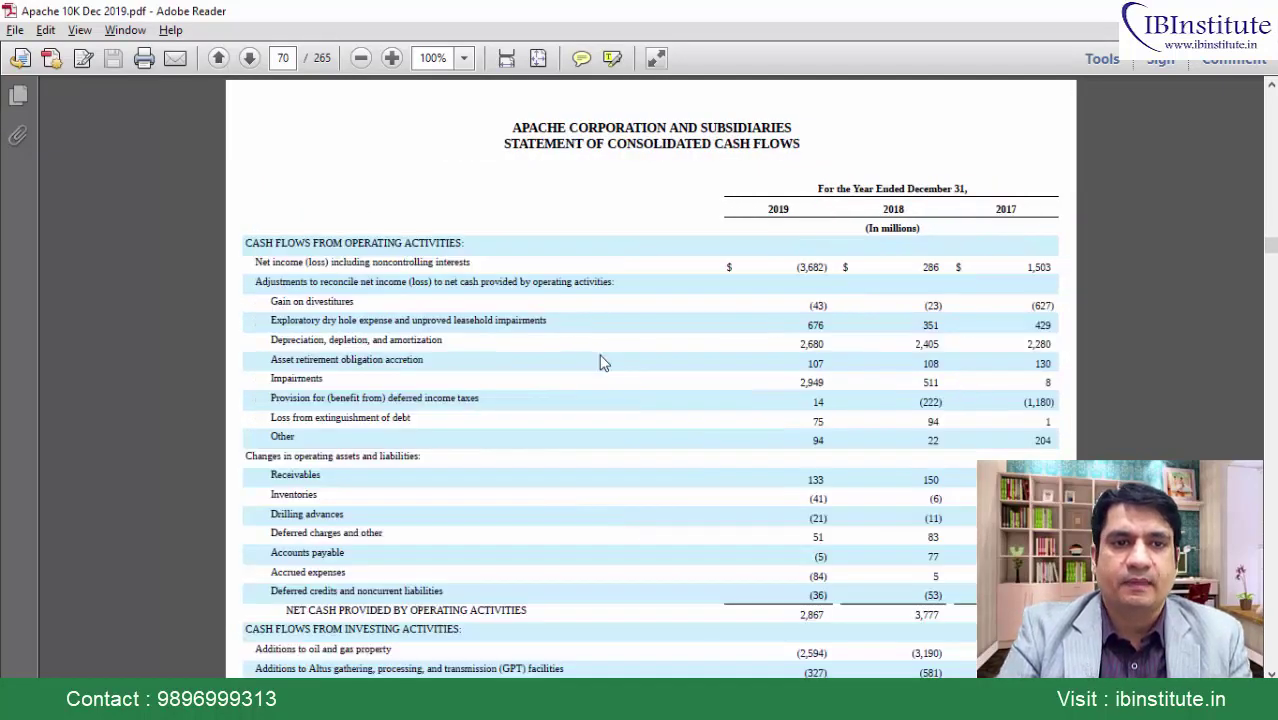
scroll(603, 362, down, 2)
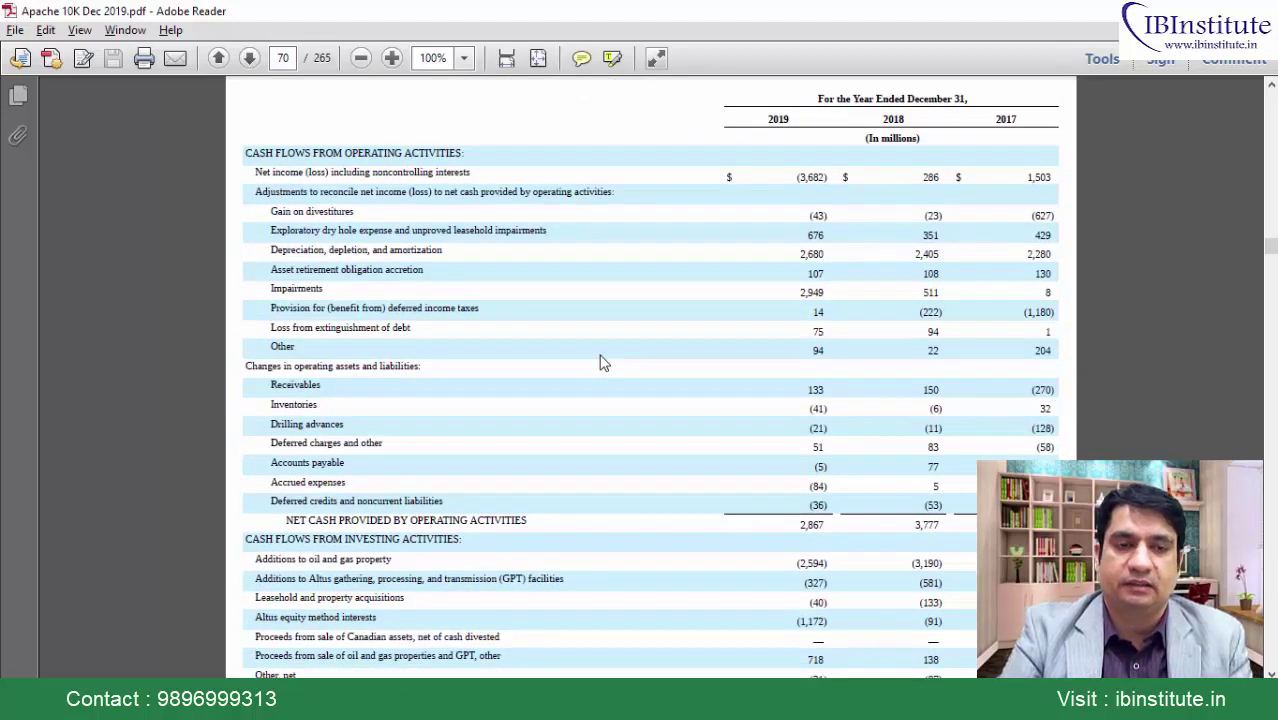
scroll(603, 362, down, 3)
scroll(603, 362, down, 2)
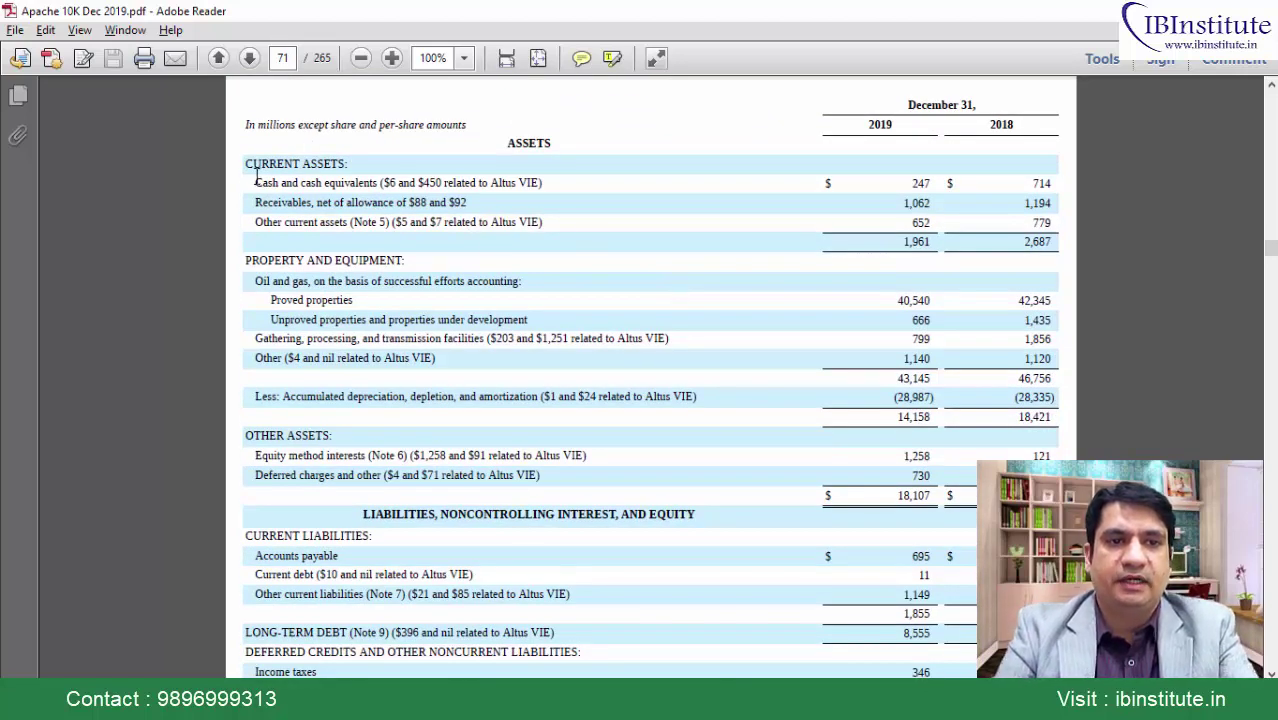
drag(256, 178, 350, 226)
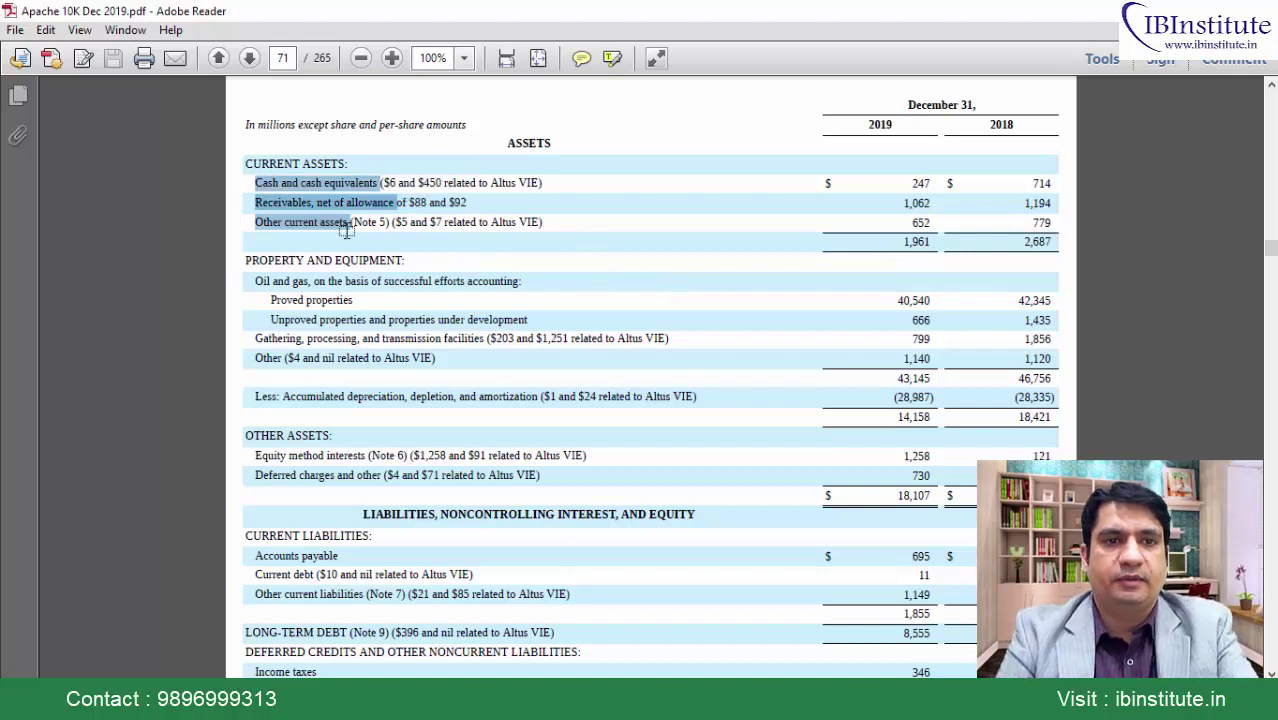
key(alt+Tab)
text(Cash and cash equivalents Receivables, net of allowance Other current assets)
key(Down)
key(Down)
AutoFit column B to the width of the asset labels
key(Up)
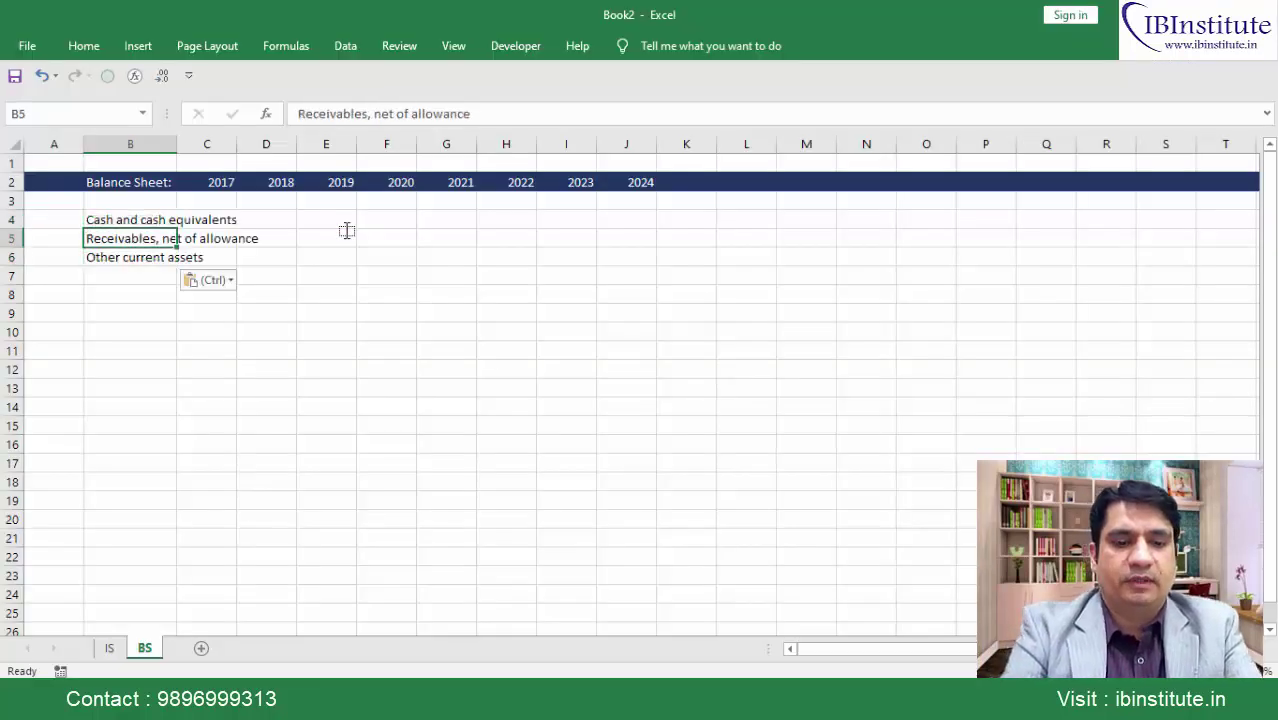
key(ctrl+F1)
key(alt+h)
key(o)
key(i)
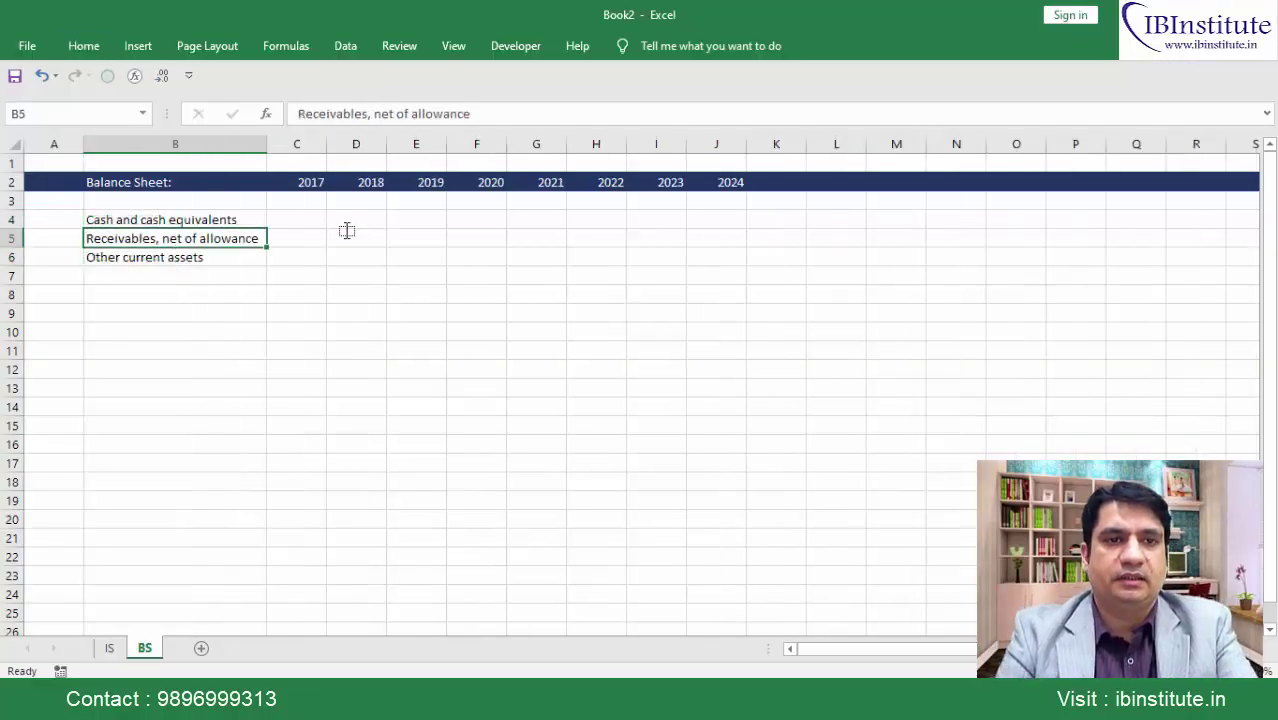
Turn the sheet gridlines off and back on, then return to the Apache PDF
click(453, 50)
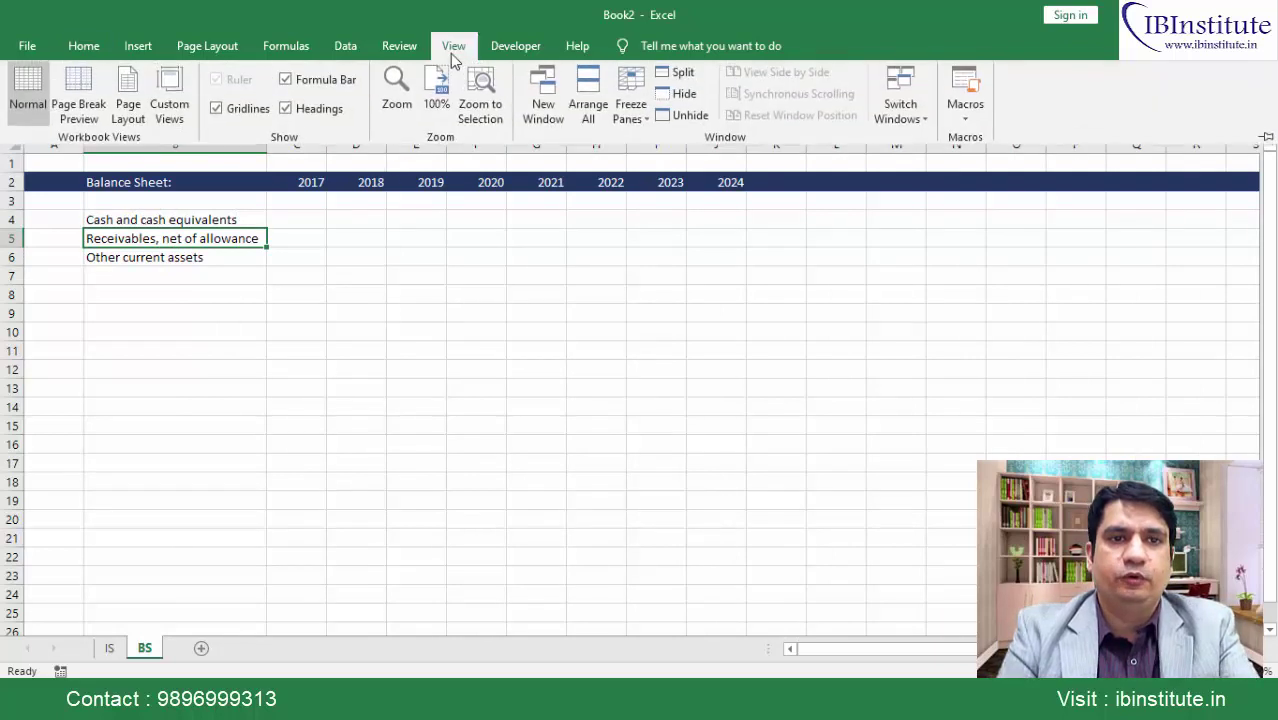
click(247, 111)
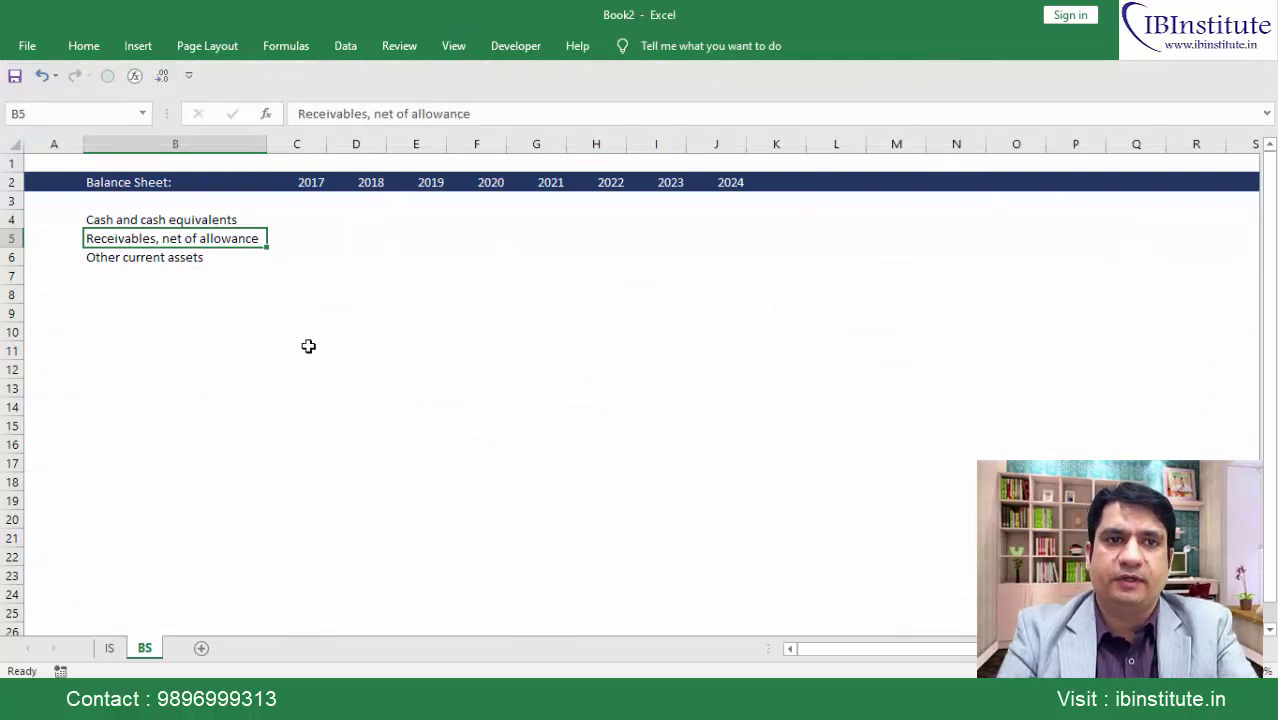
click(452, 48)
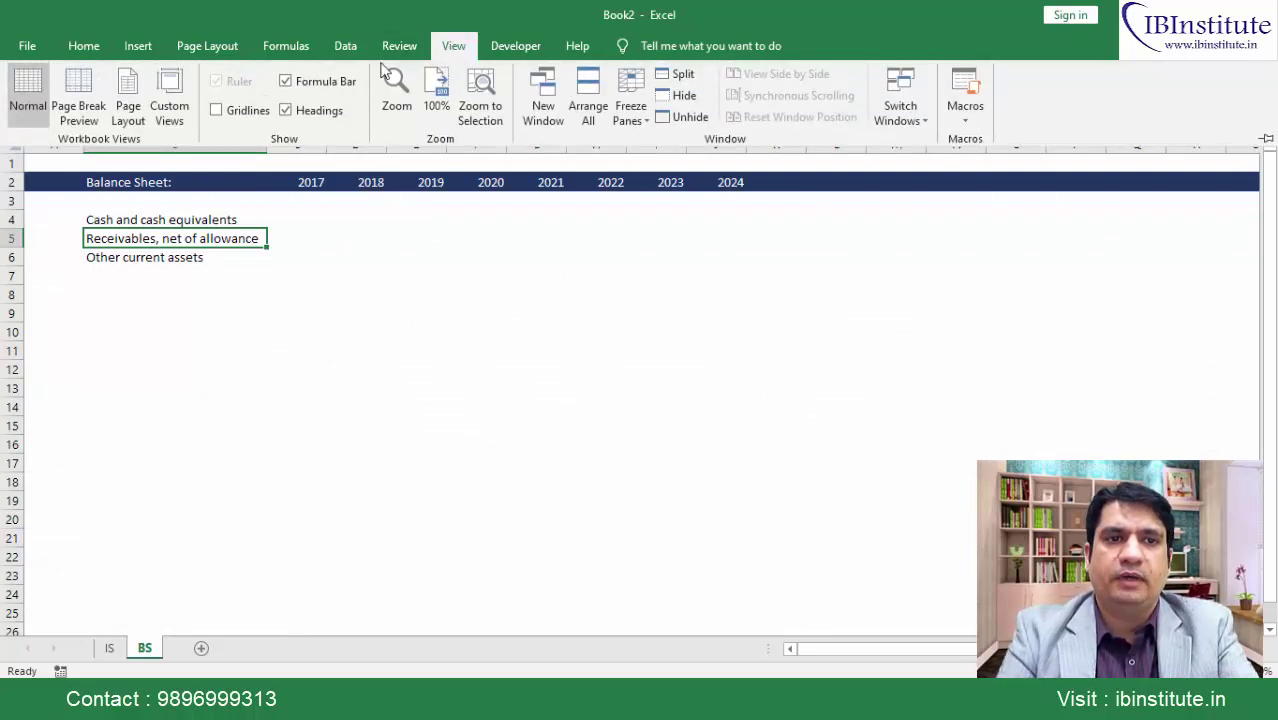
click(252, 117)
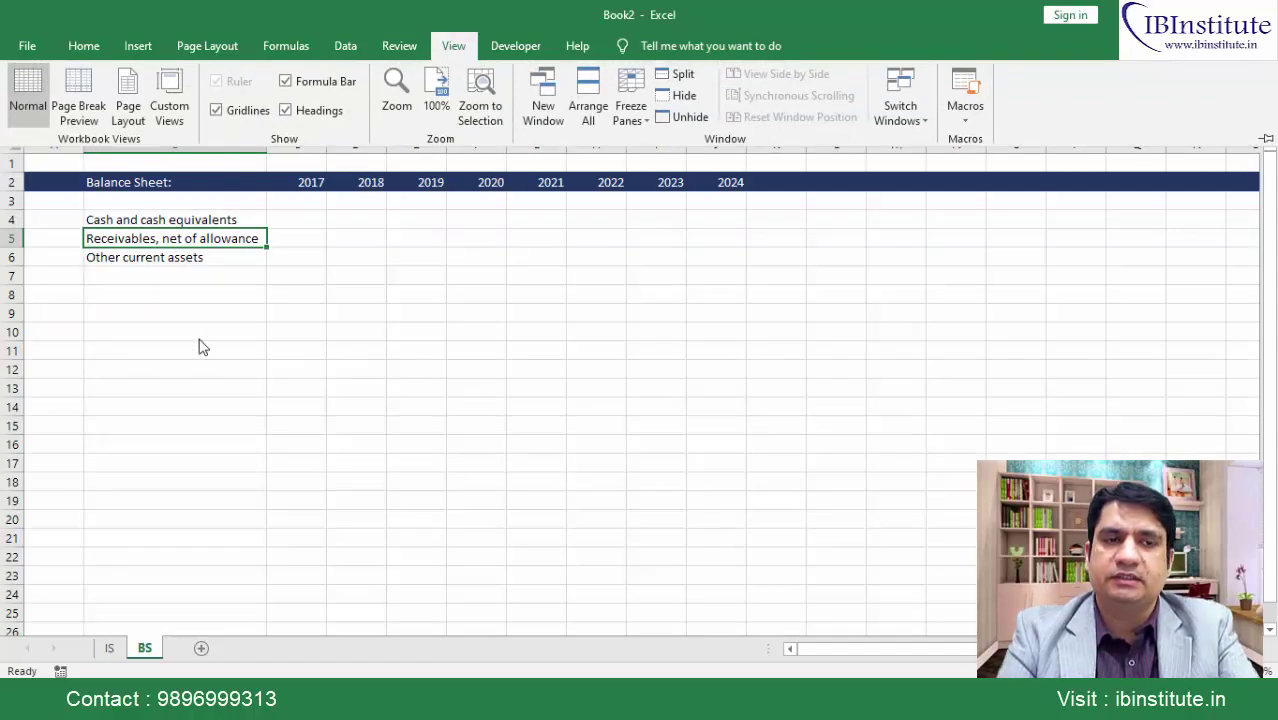
key(Escape)
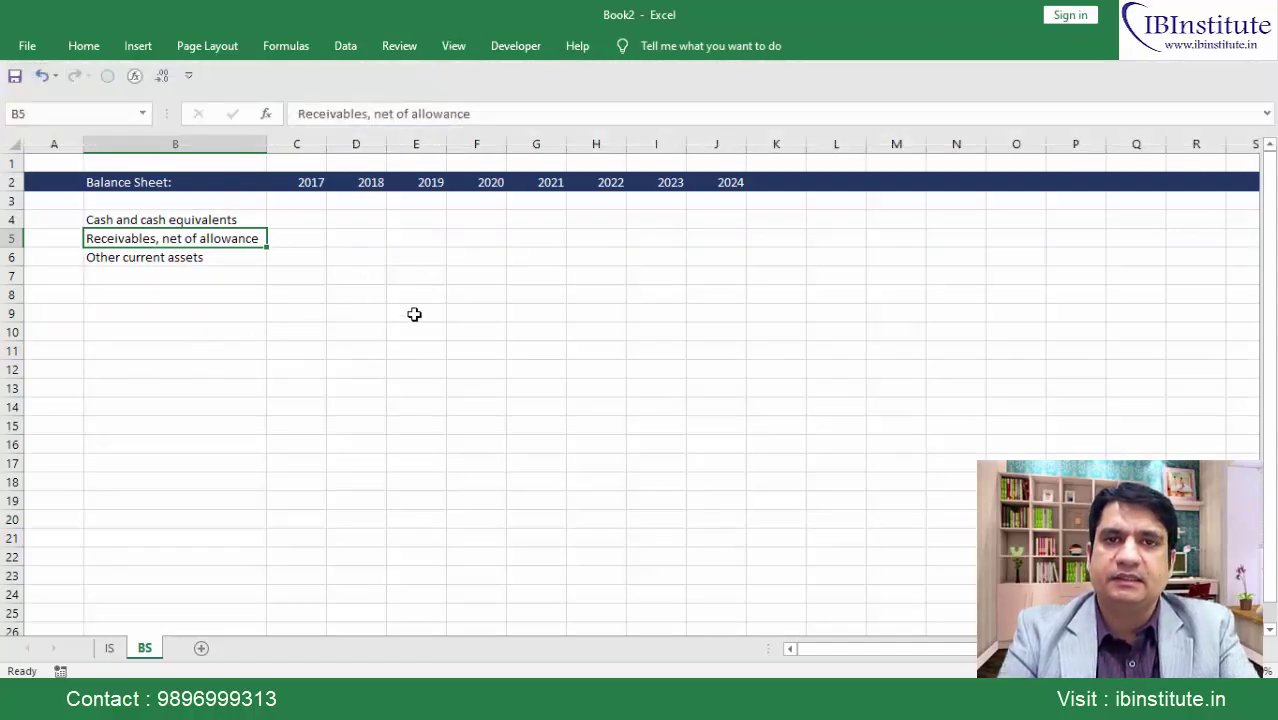
key(Down)
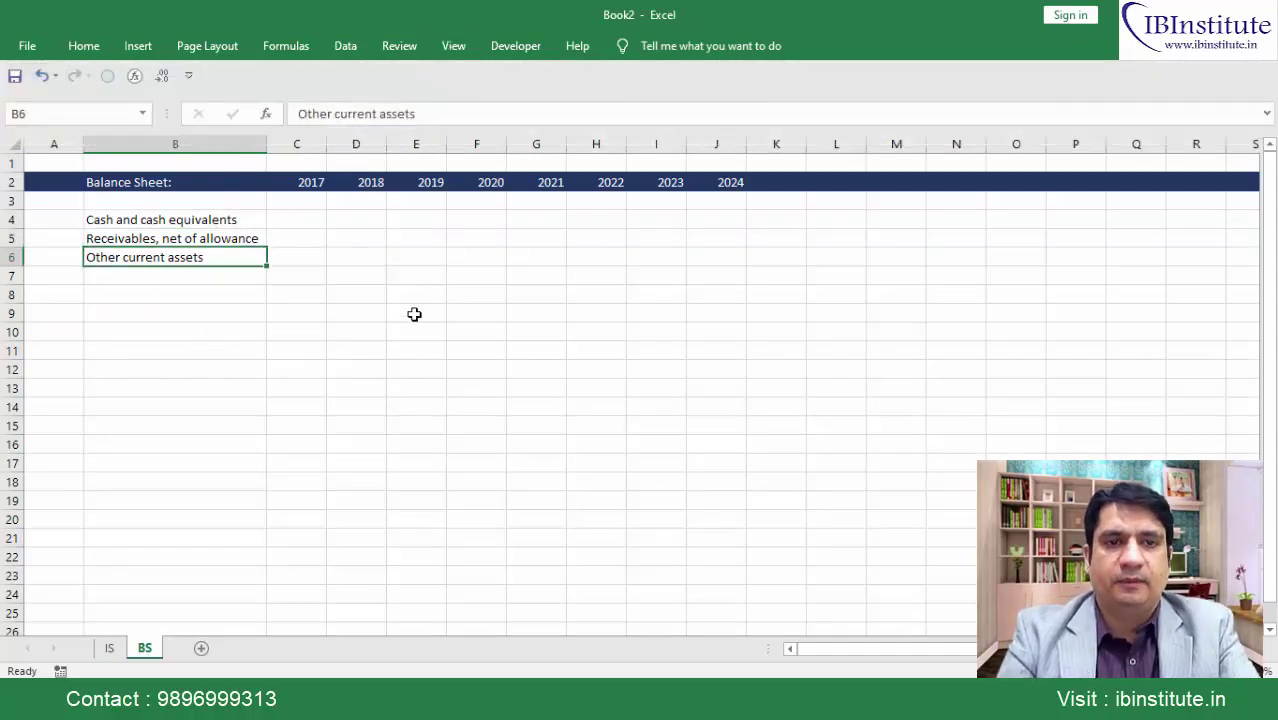
key(alt+Tab)
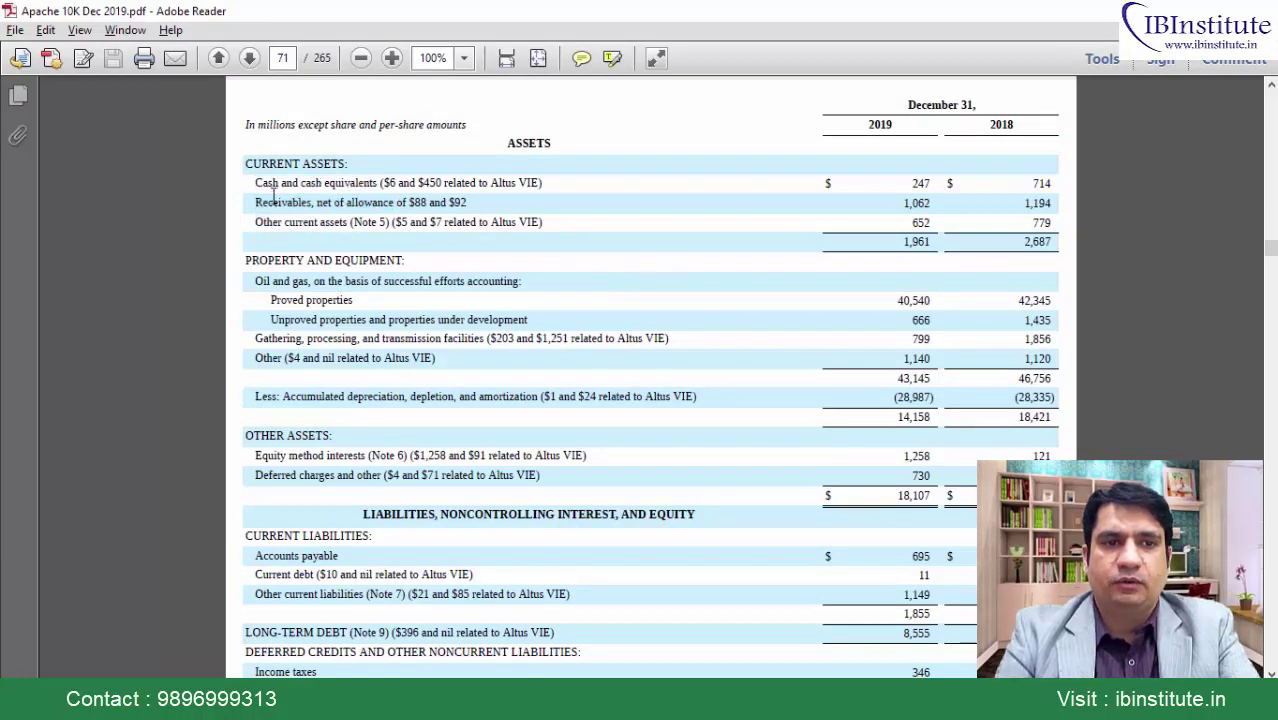
Paste the 2019 current-asset figures 247, 1,062 and 652 into E4:E6
drag(255, 183, 377, 186)
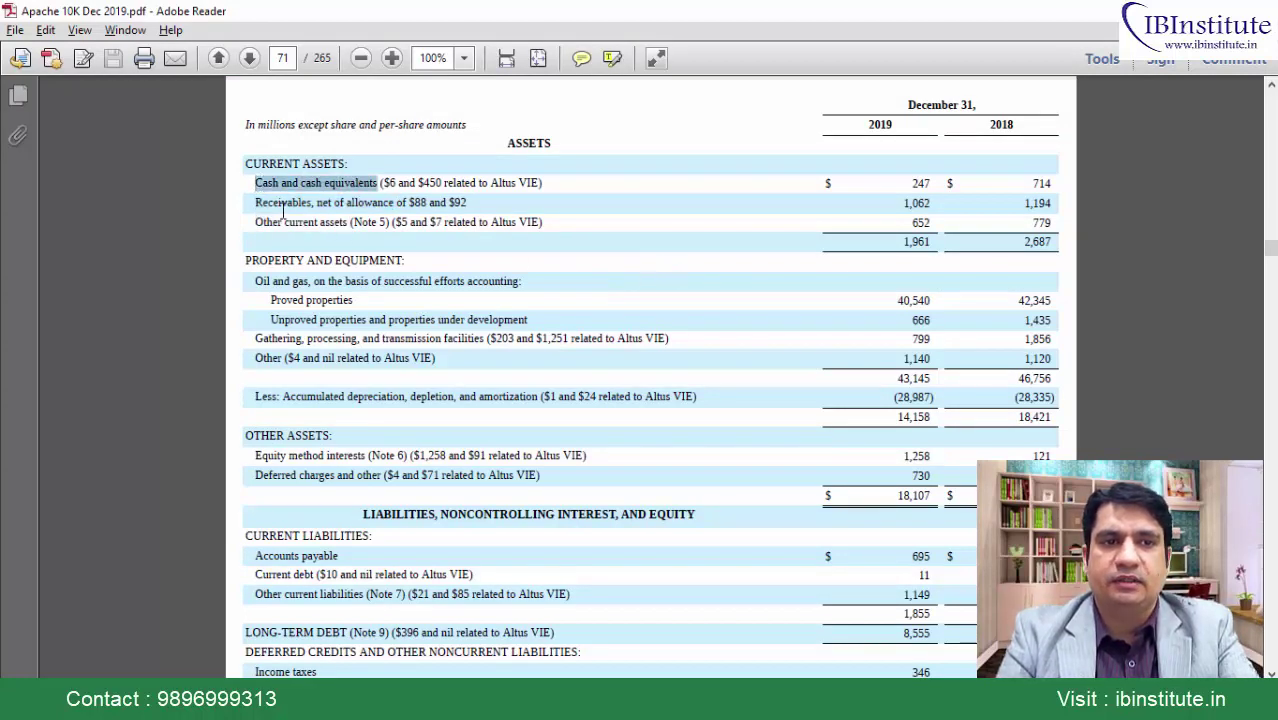
drag(256, 202, 331, 204)
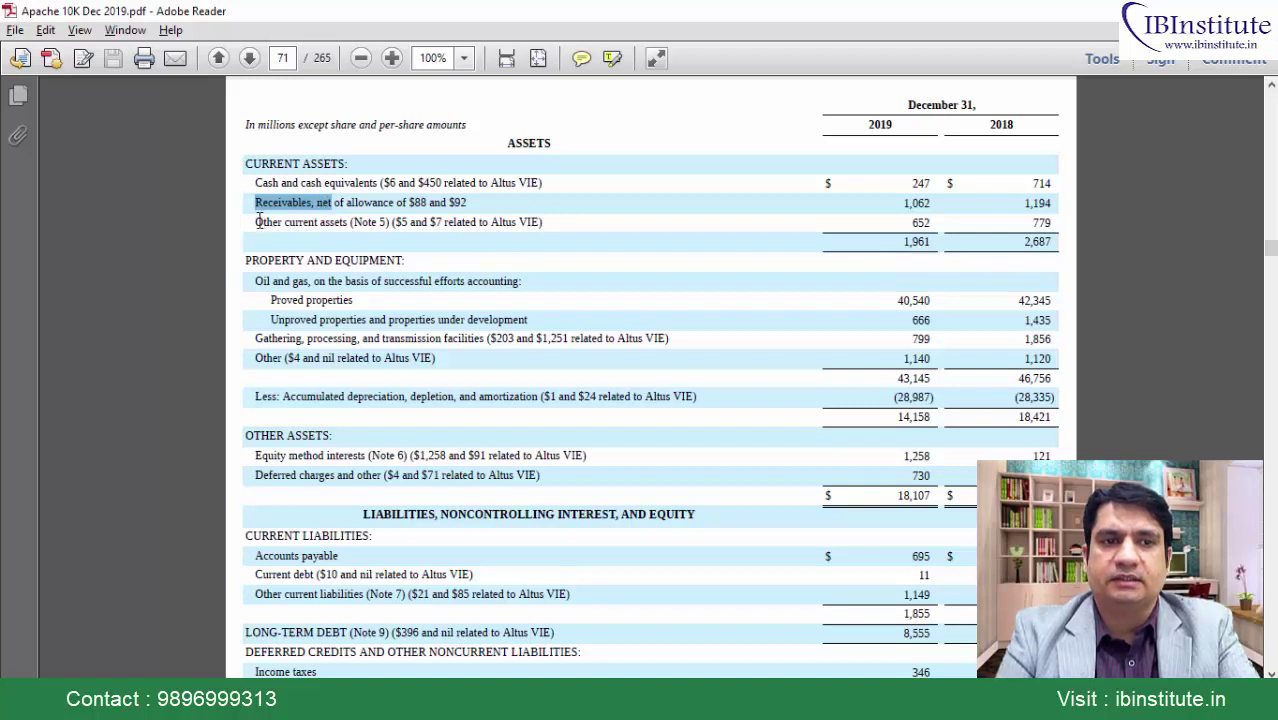
drag(257, 222, 333, 222)
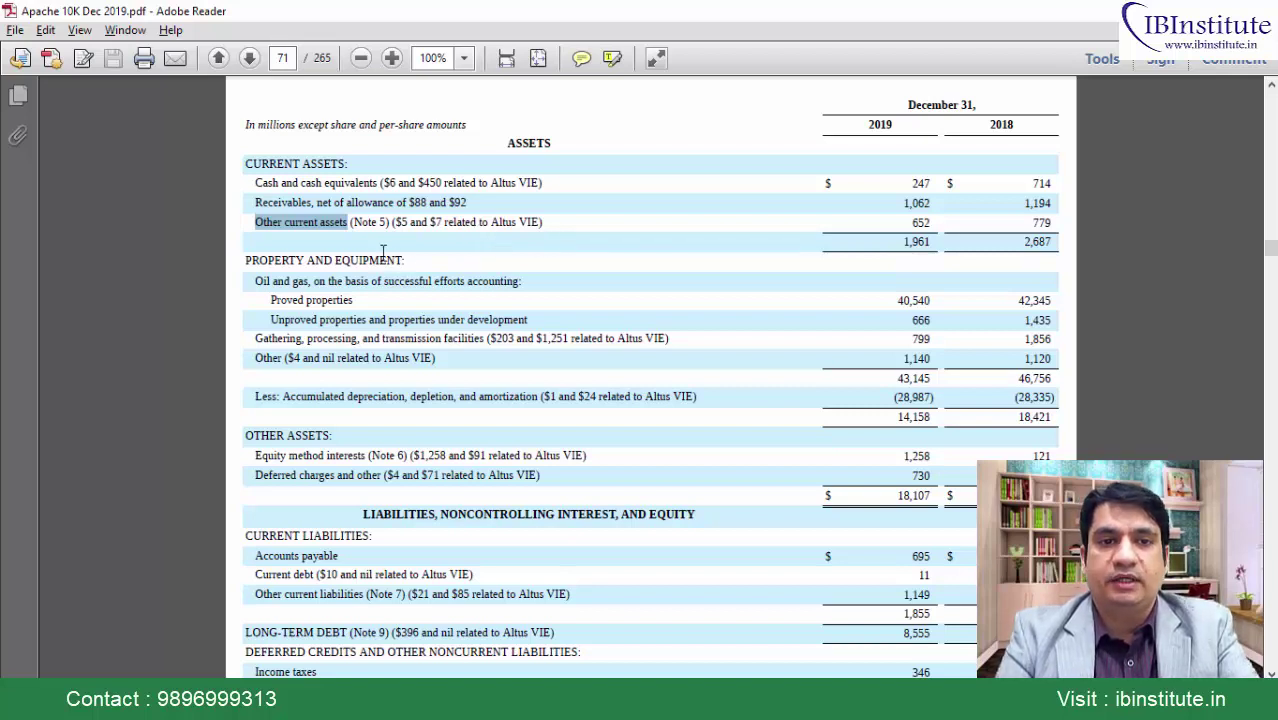
drag(352, 222, 388, 222)
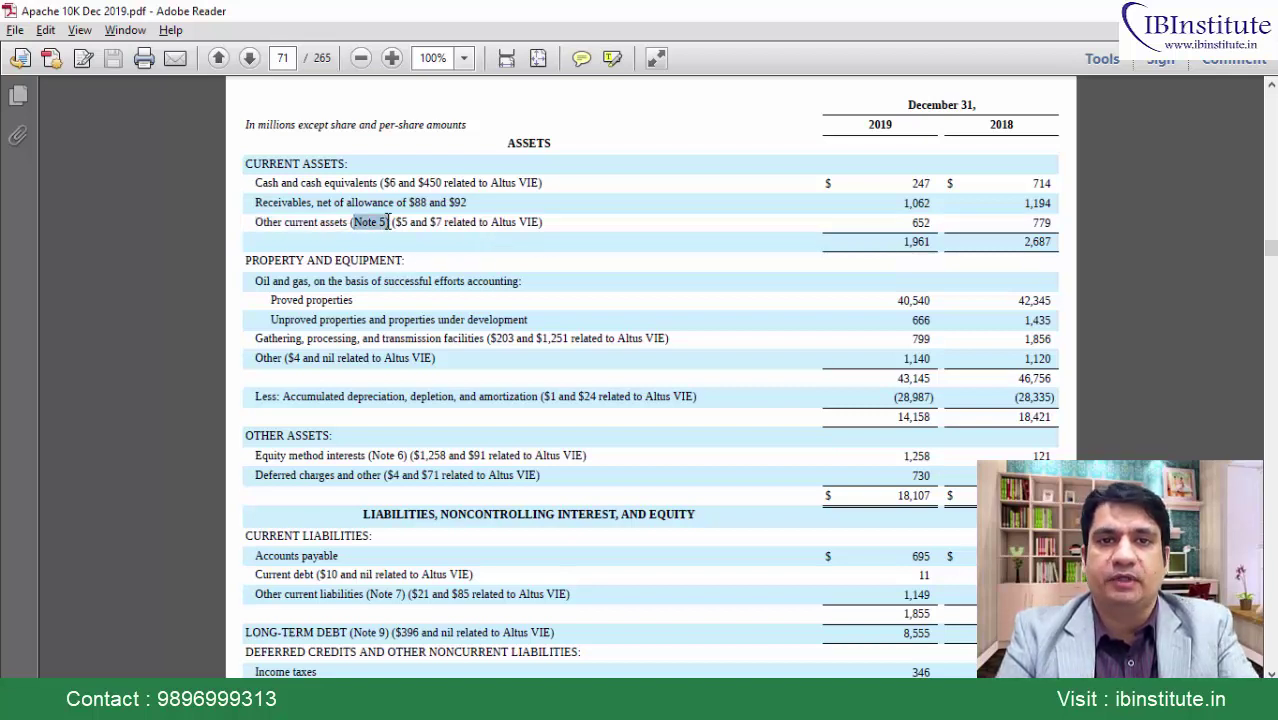
drag(896, 177, 931, 222)
key(ctrl+c)
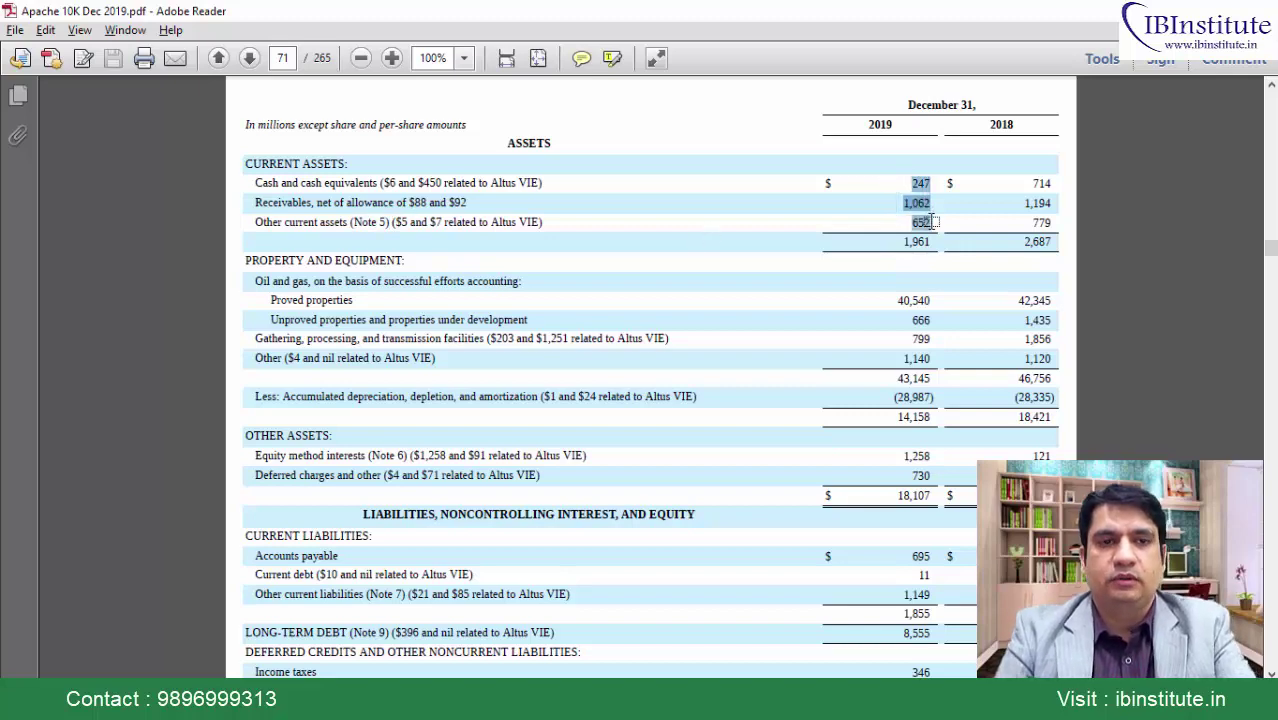
key(alt+Tab)
key(Right)
key(Right)
key(Right)
key(Up)
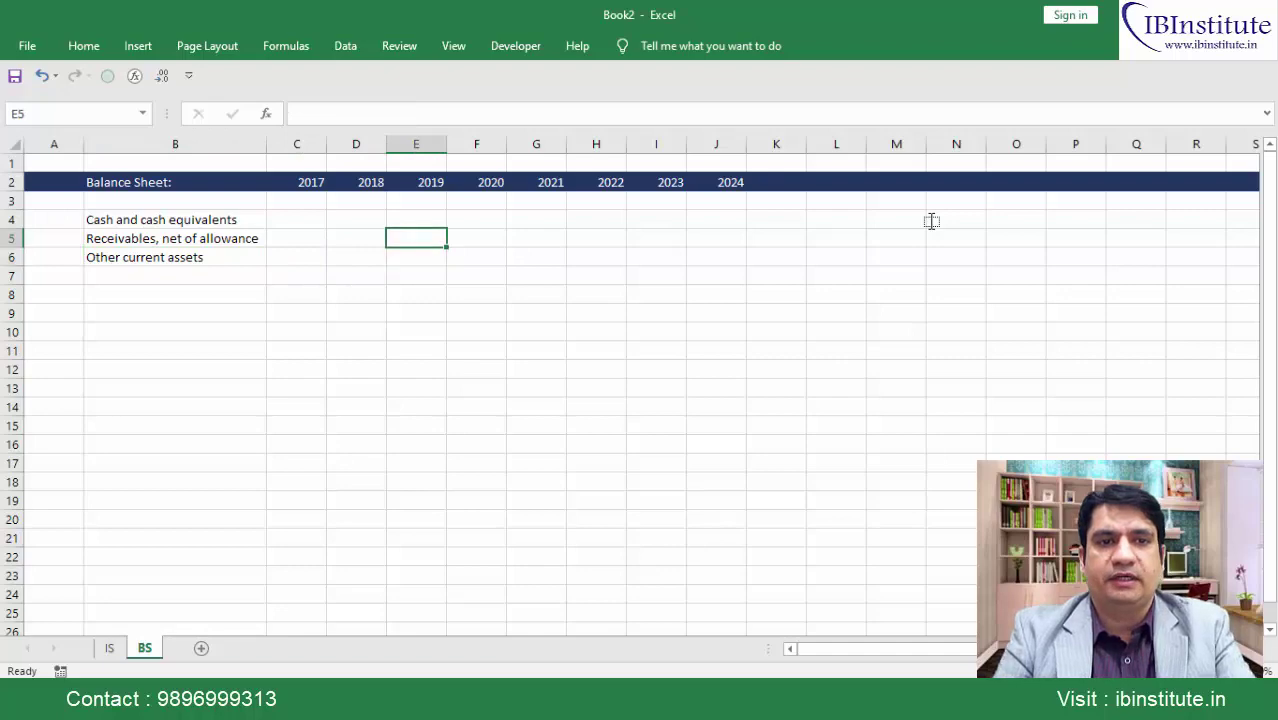
key(Up)
key(ctrl+v)
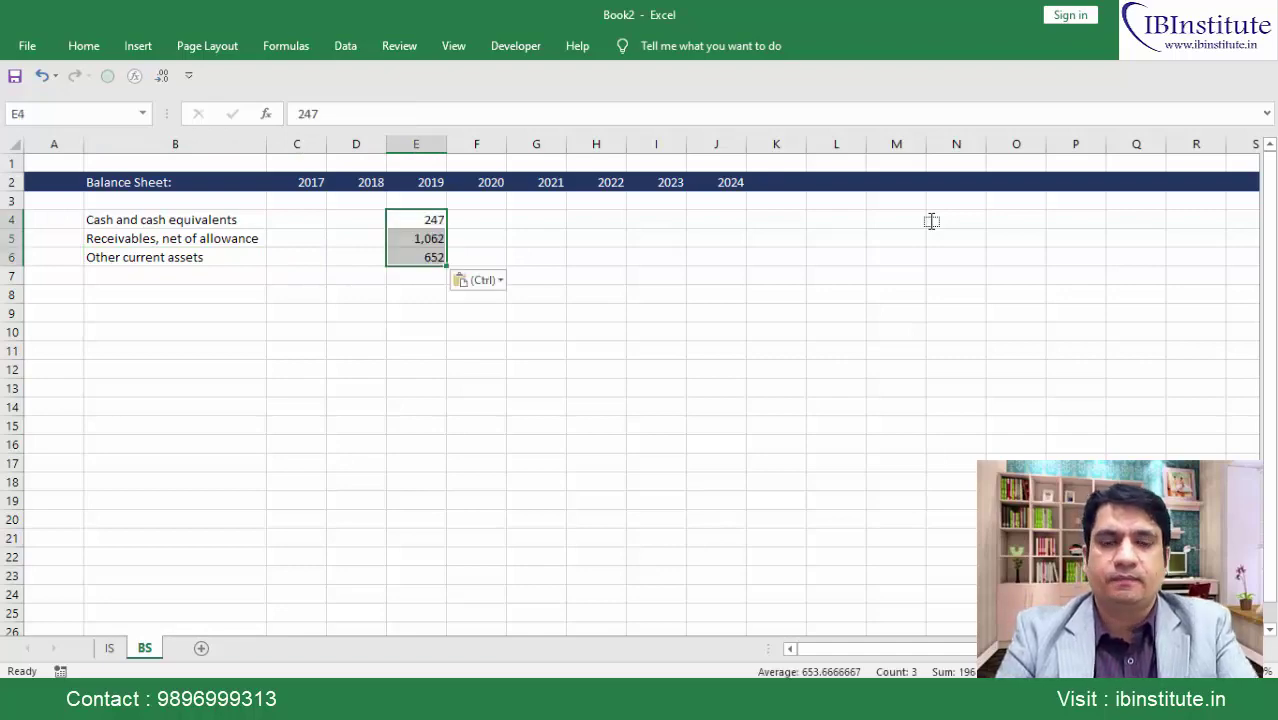
Paste the 2018 current-asset figures 714, 1,194 and 779 into D4:D6
key(alt+Tab)
drag(1030, 178, 1056, 224)
key(ctrl+c)
key(alt+Tab)
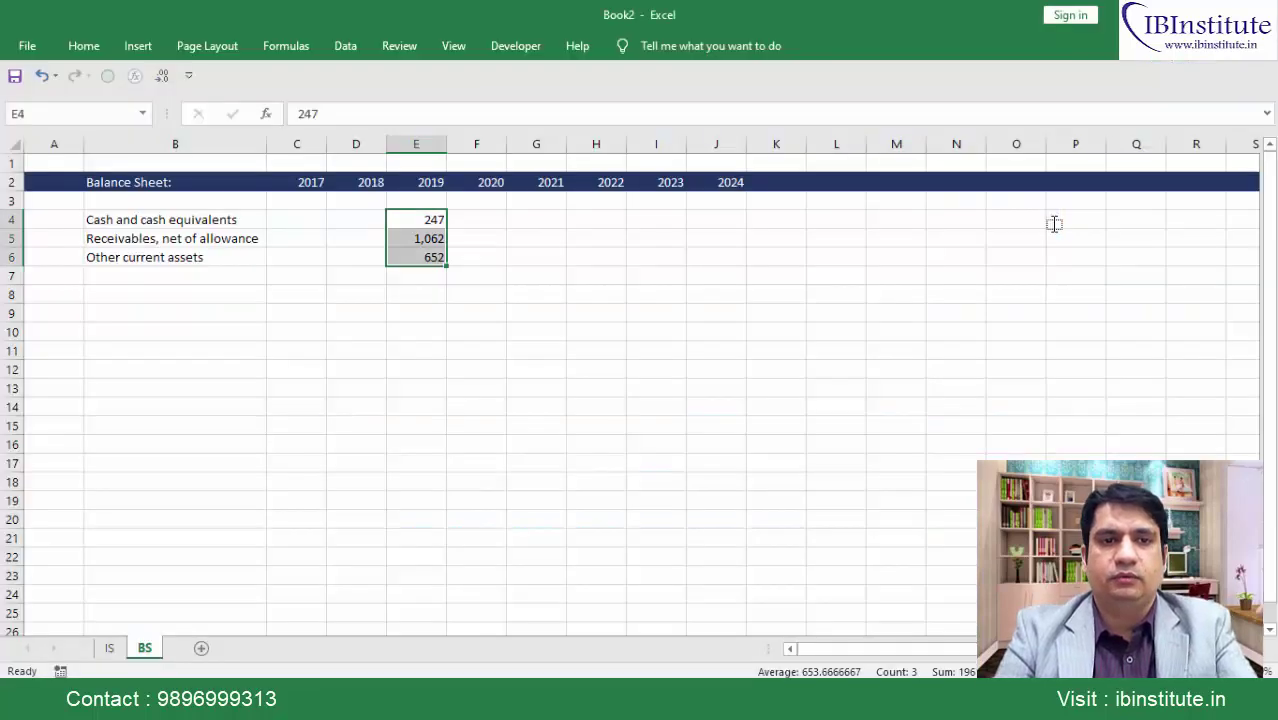
key(Left)
key(ctrl+v)
key(Down)
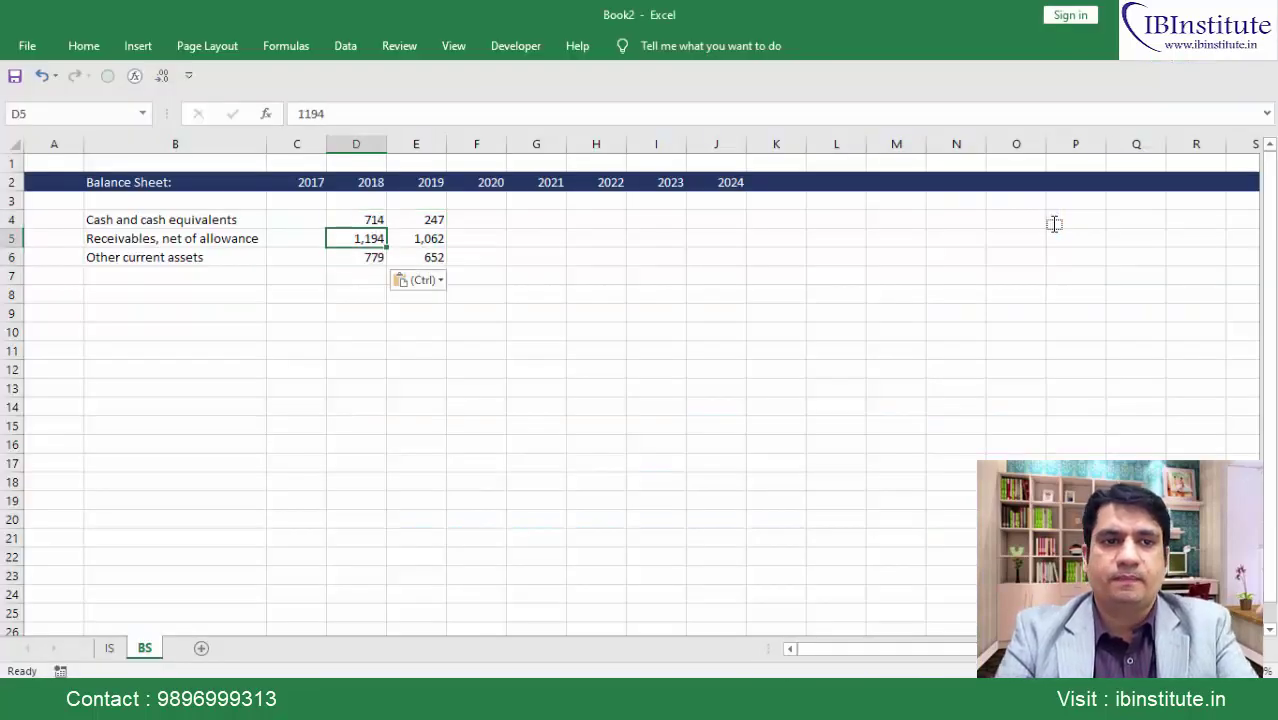
key(Down)
key(alt+Tab)
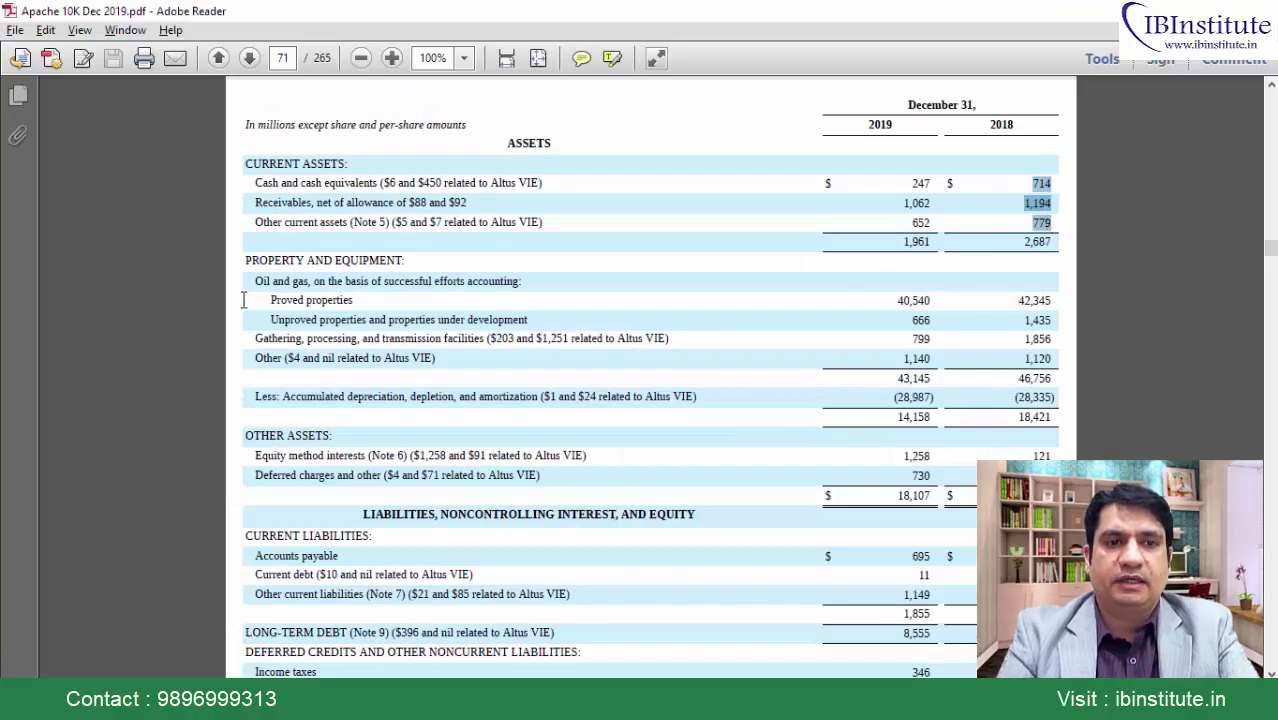
click(249, 222)
drag(249, 222, 334, 222)
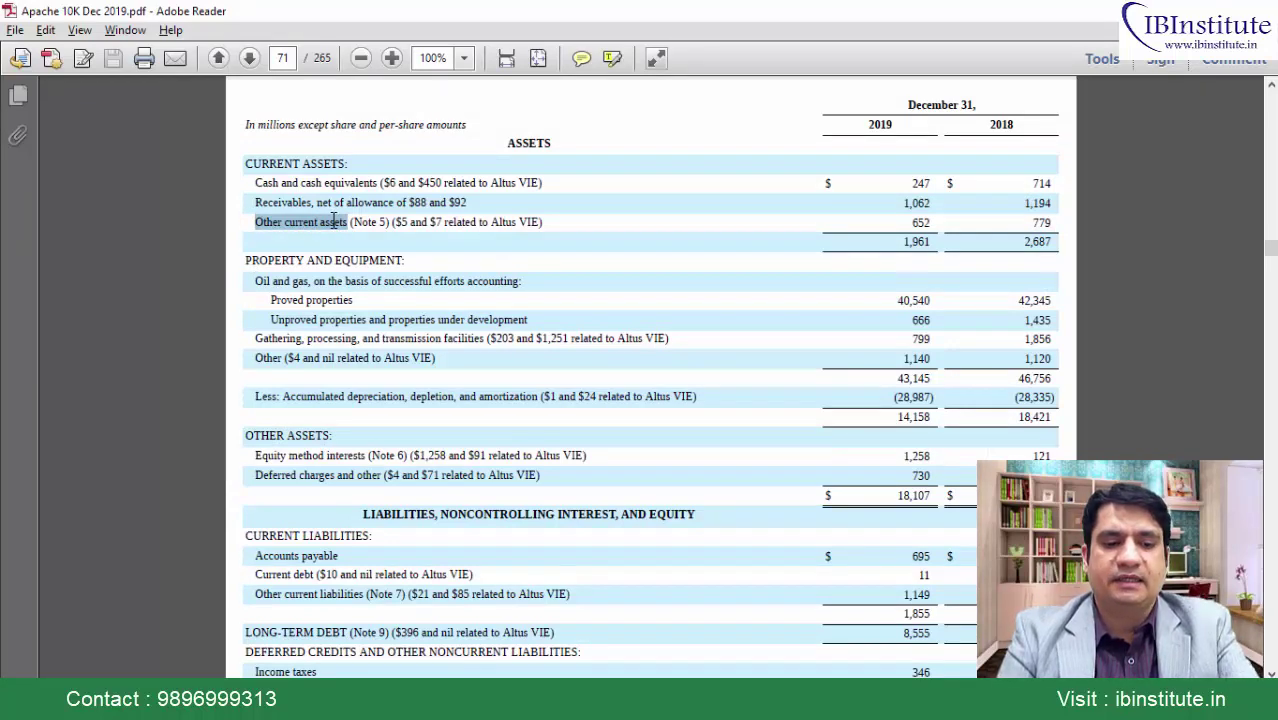
Search the 10-K for 'Other current assets' to reach Note 5 on page 87 and select the 652 total
key(ctrl+f)
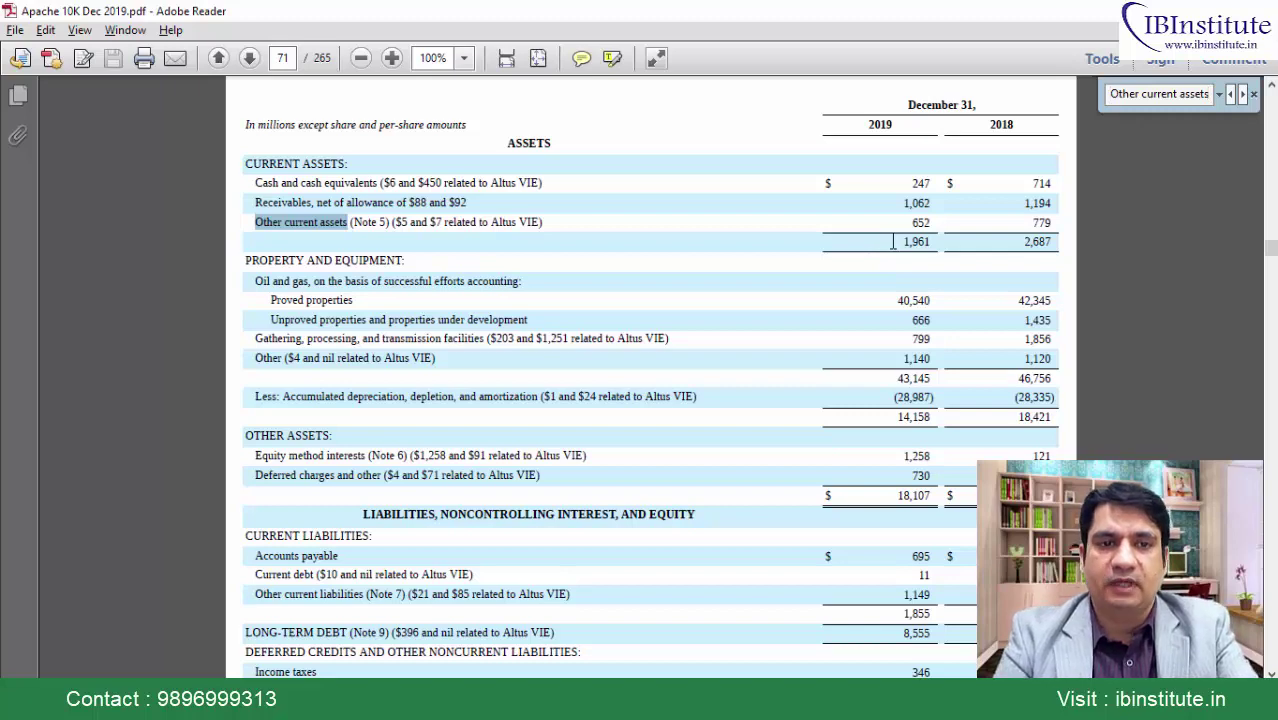
key(Return)
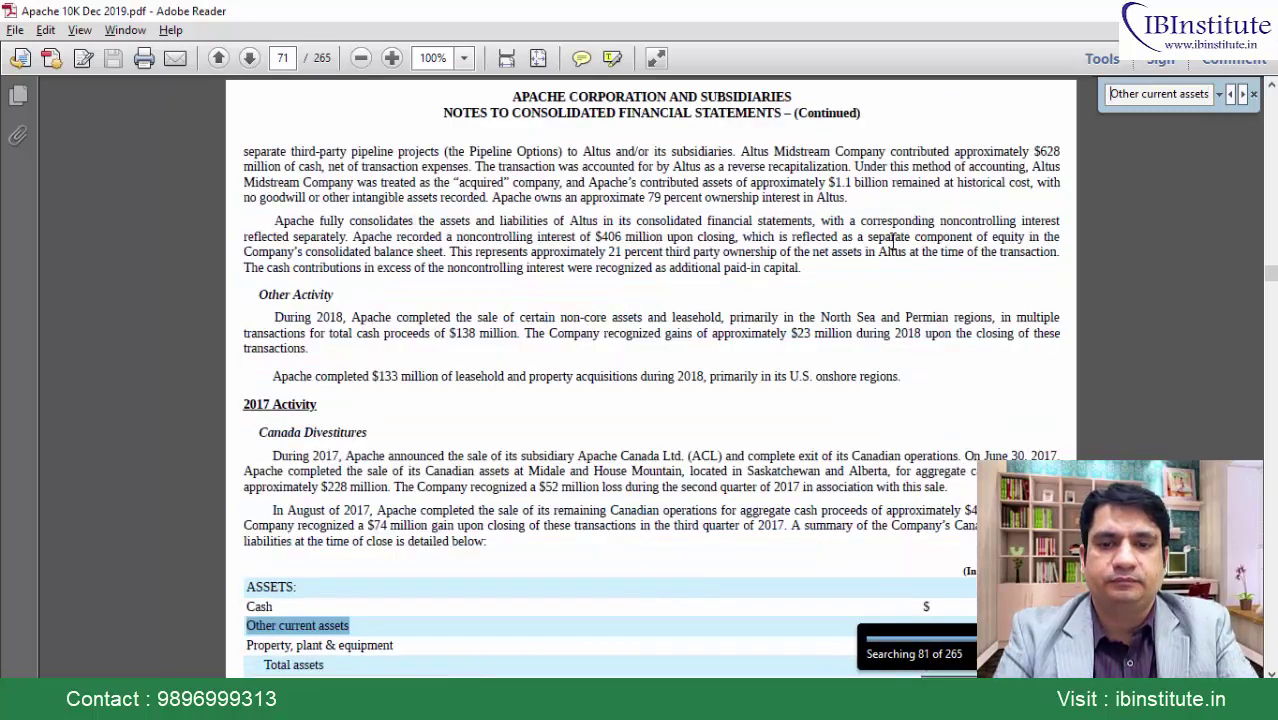
key(Return)
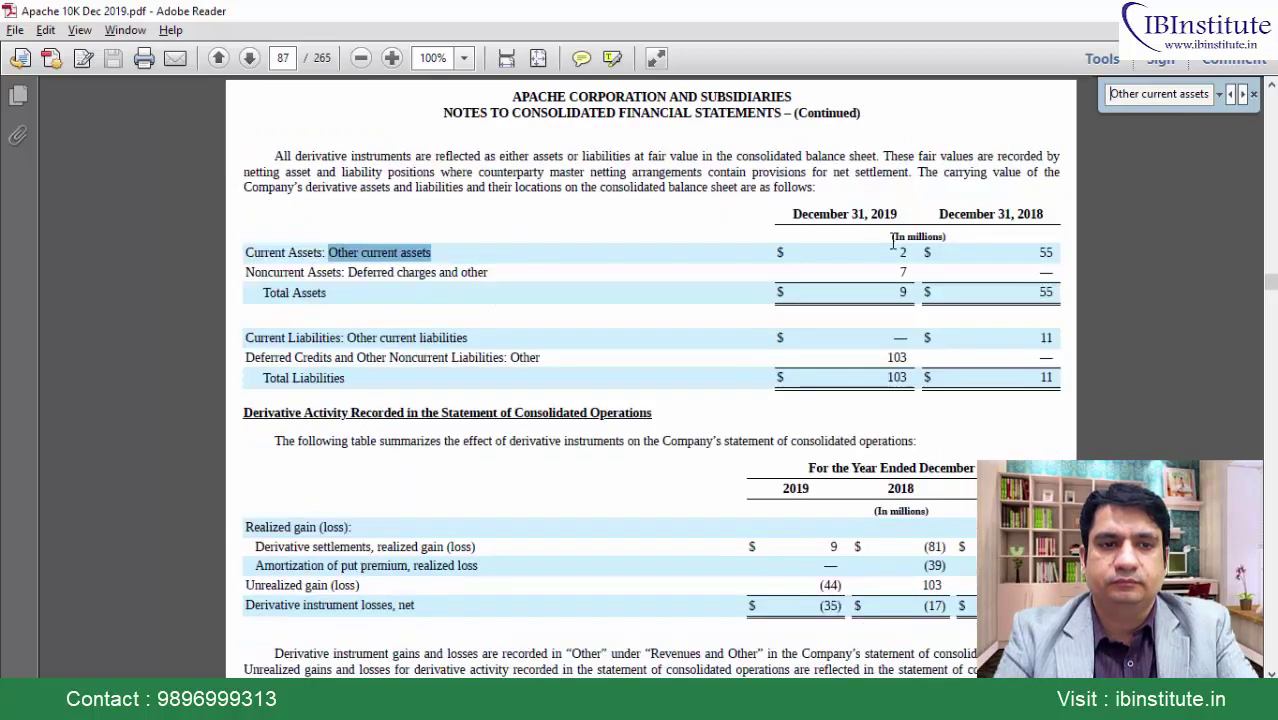
key(Return)
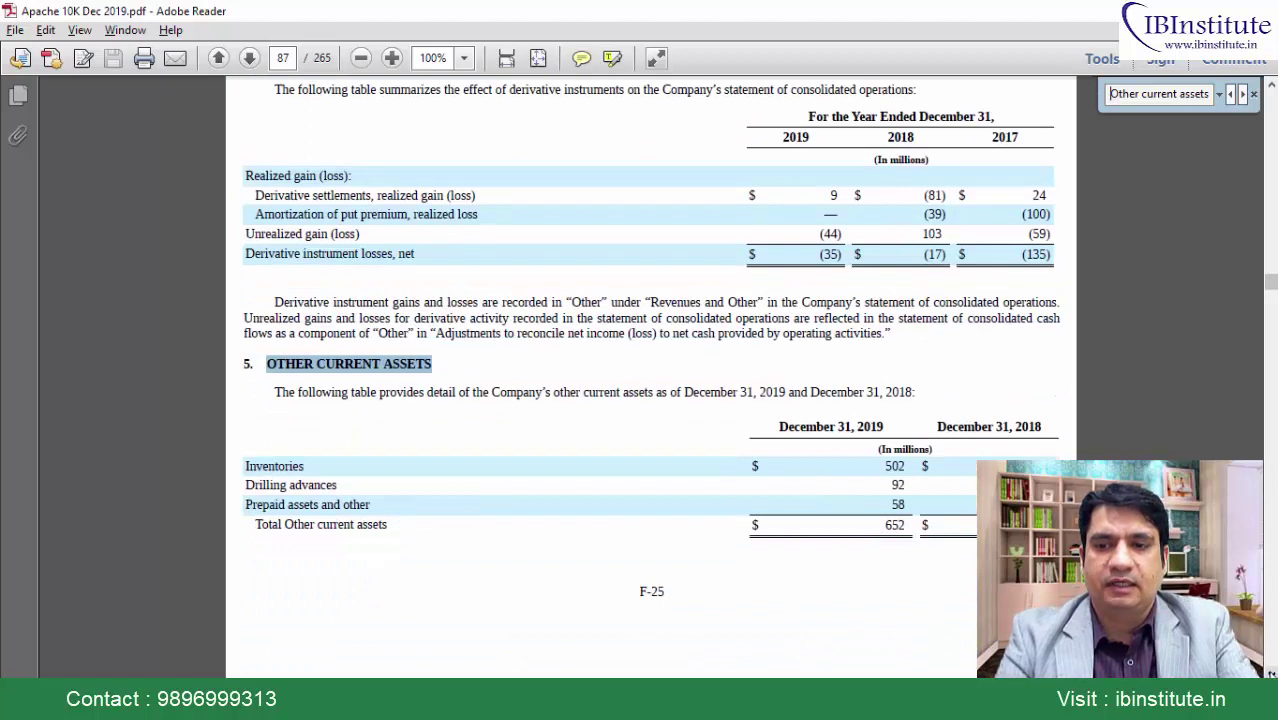
scroll(650, 344, down, 4)
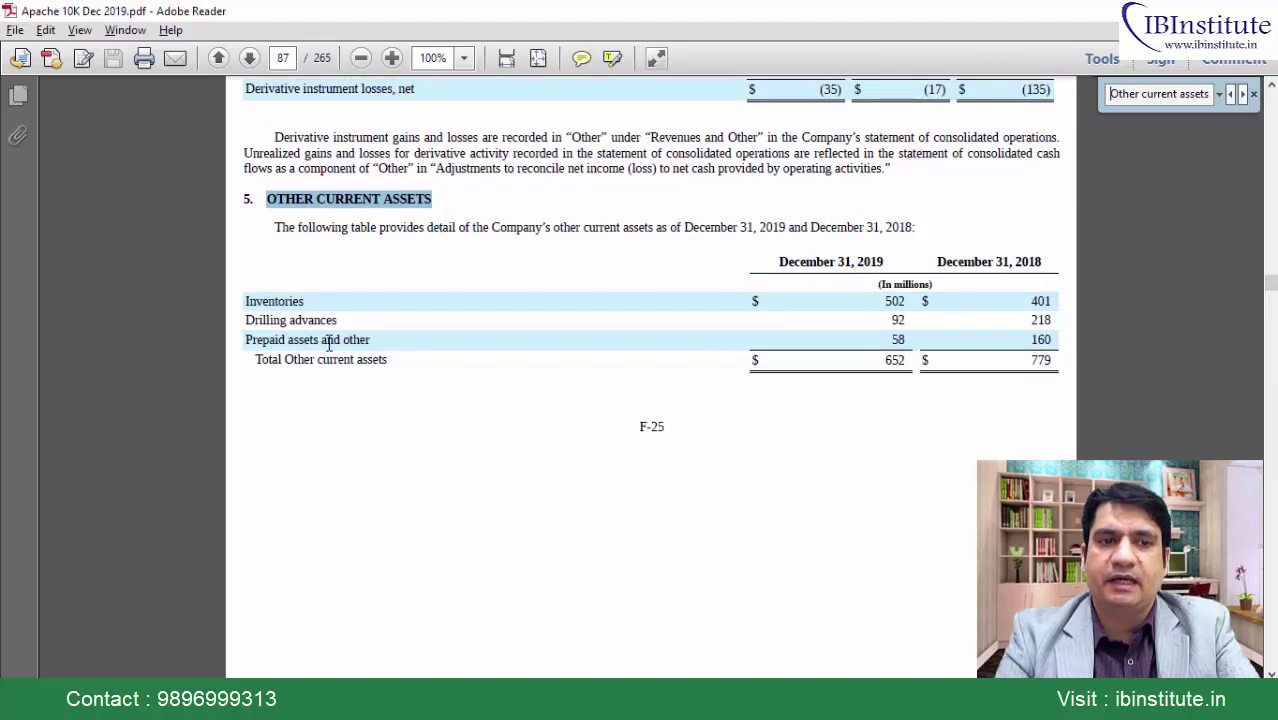
double_click(894, 360)
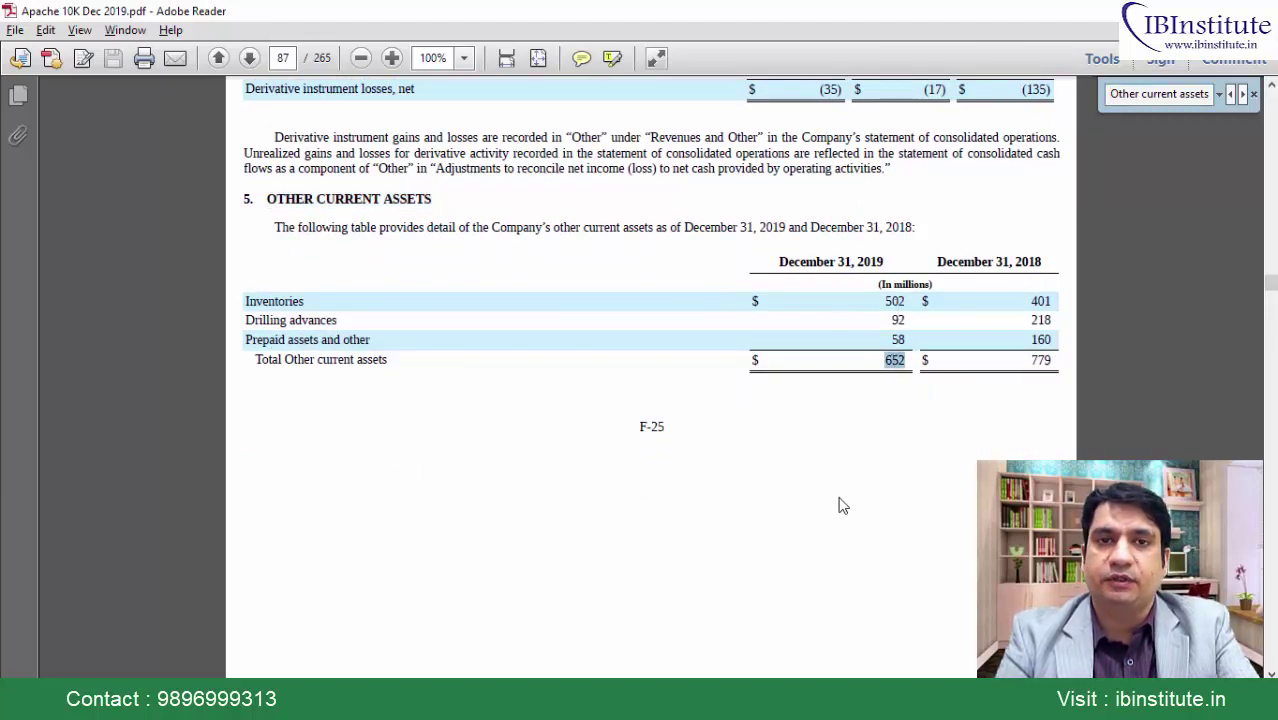
Insert an Inventories row above Other current assets on the BS sheet
key(alt+Tab)
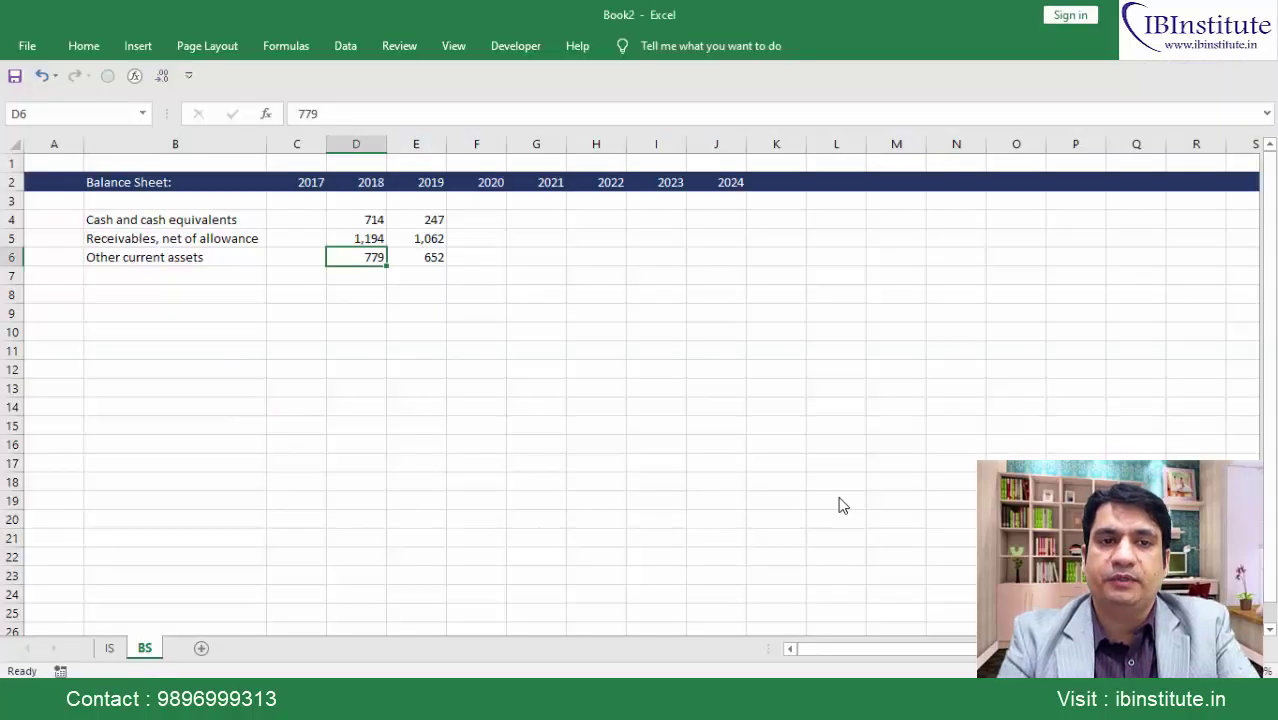
key(shift+space)
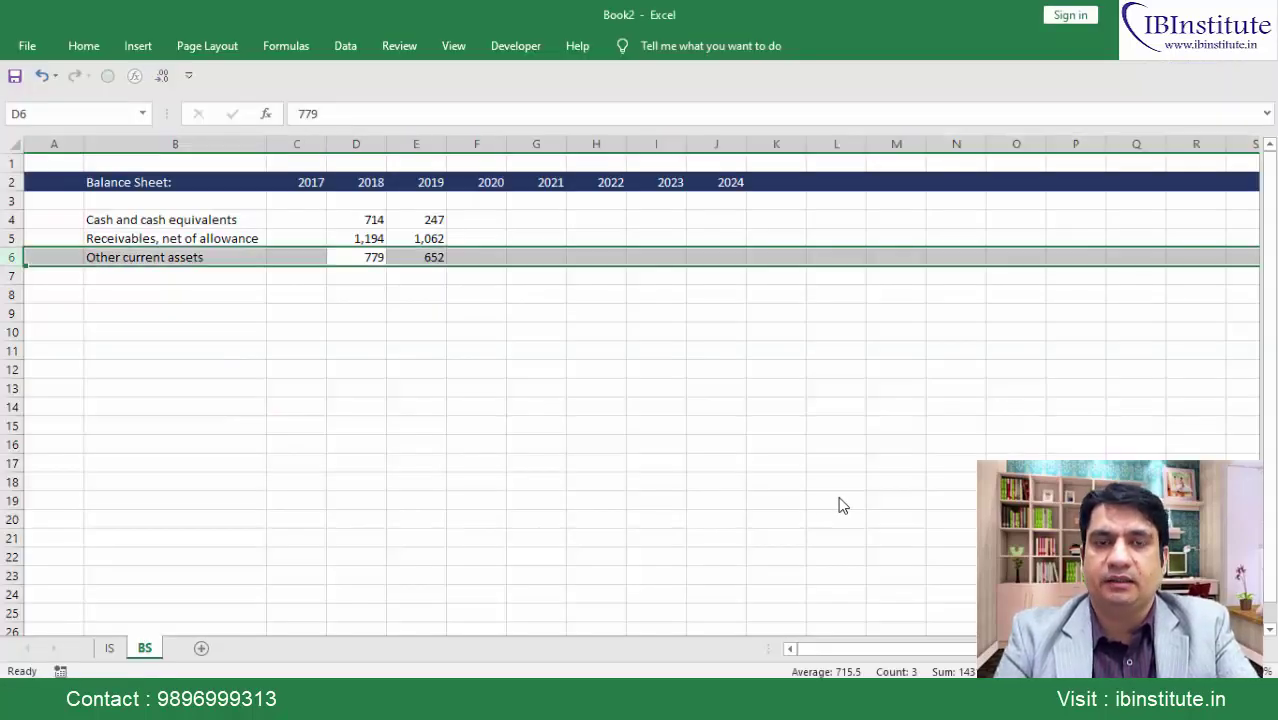
key(alt+Tab)
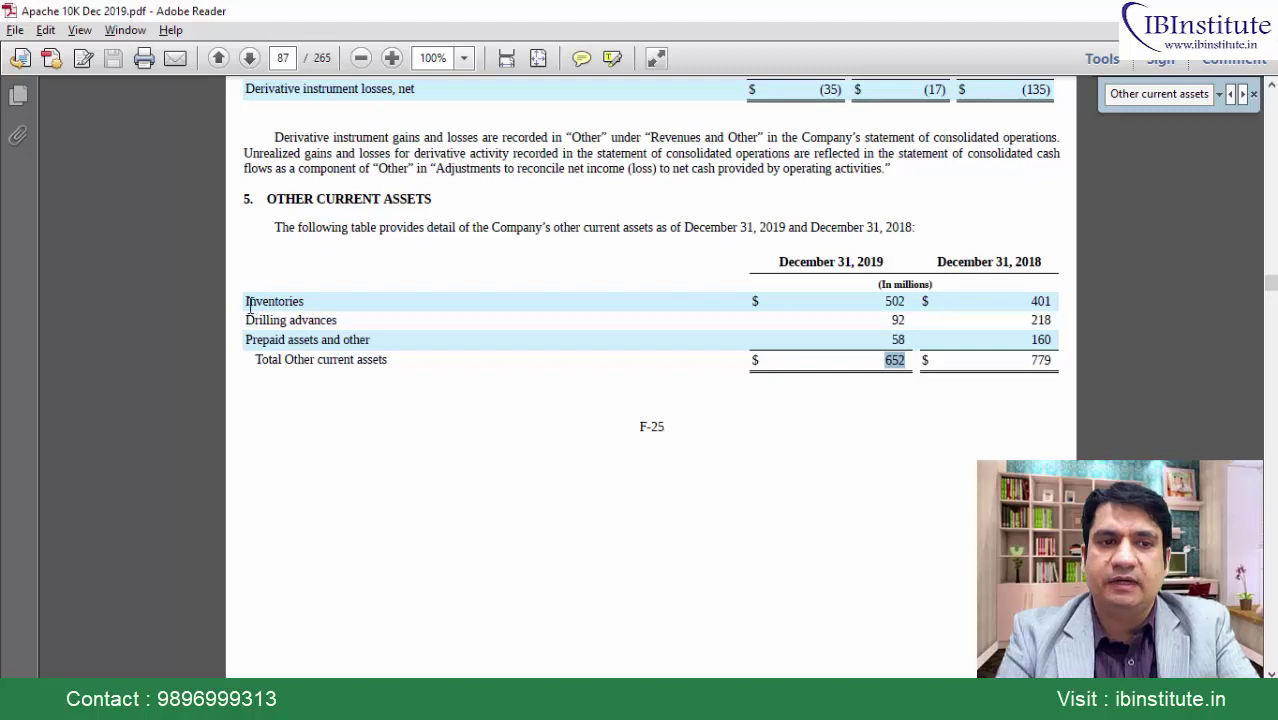
drag(247, 303, 300, 310)
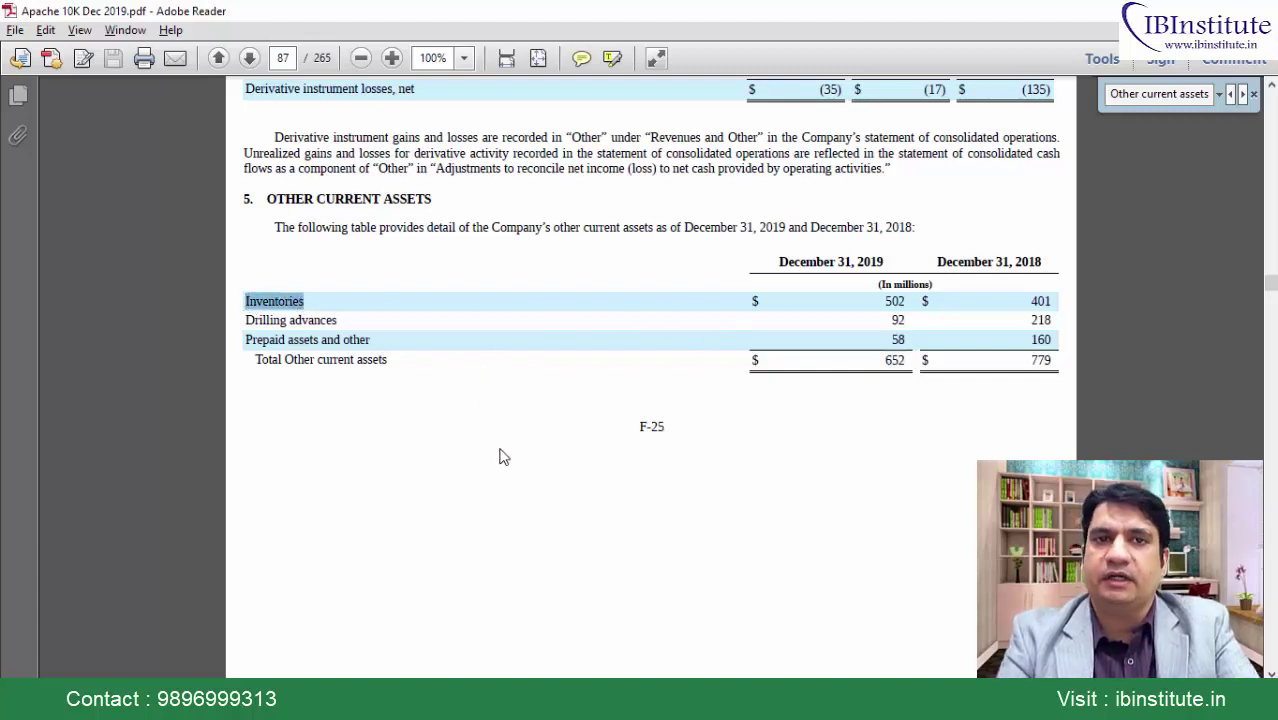
key(alt+Tab)
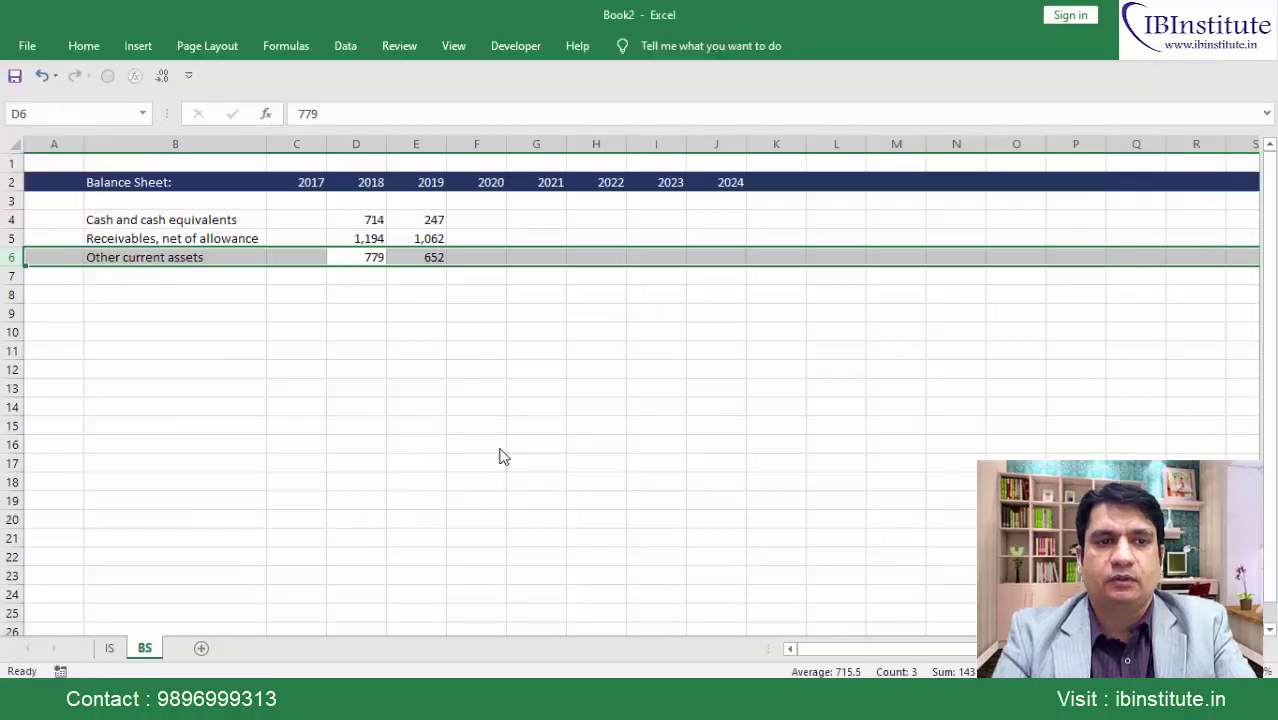
key(Left)
key(Left)
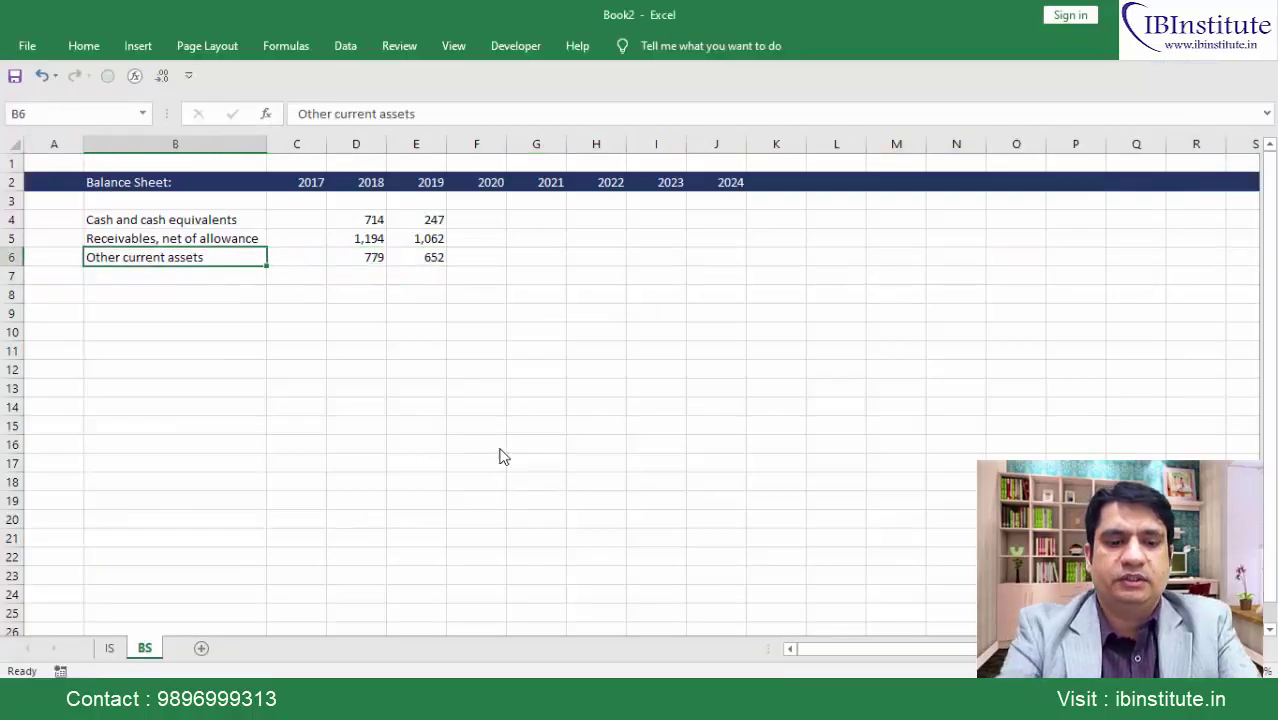
key(alt+h)
text(ir)
text(Invento)
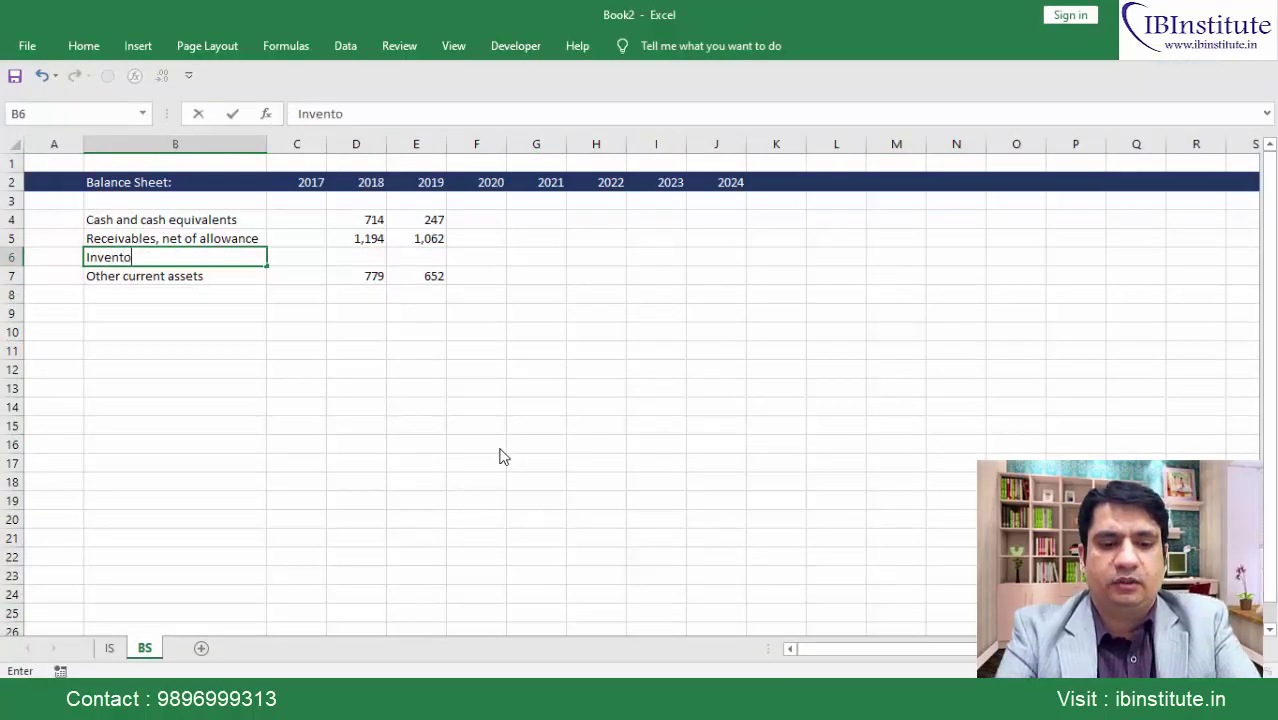
text(es)
key(Right)
key(Right)
key(Right)
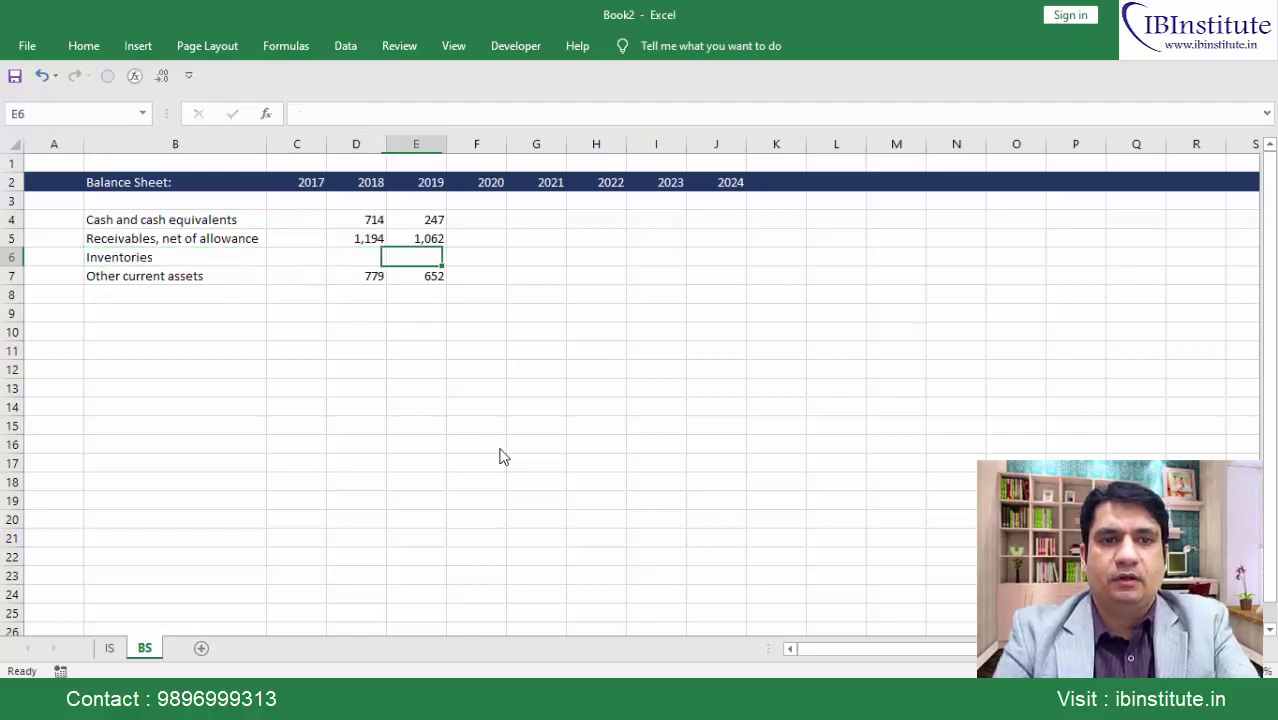
Enter 2019 inventories of 502 and change 2019 other current assets to =652-502
key(alt+Tab)
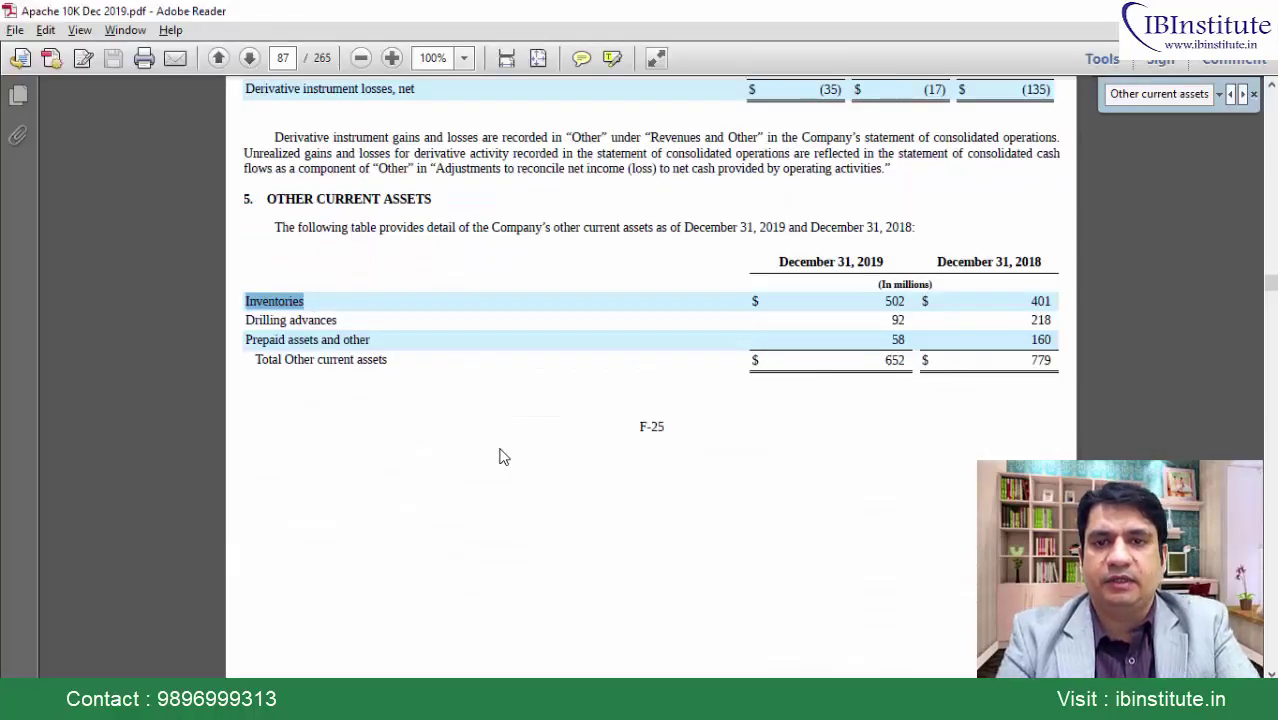
key(alt+Tab)
text(502)
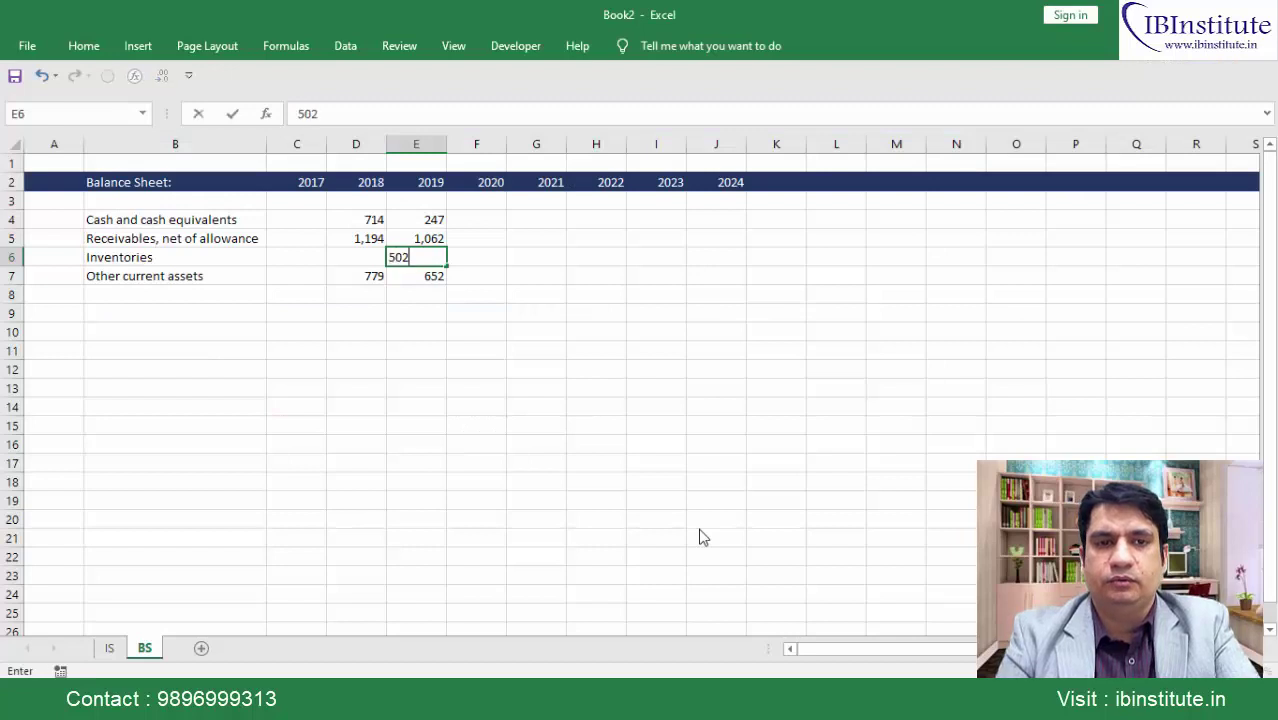
key(Return)
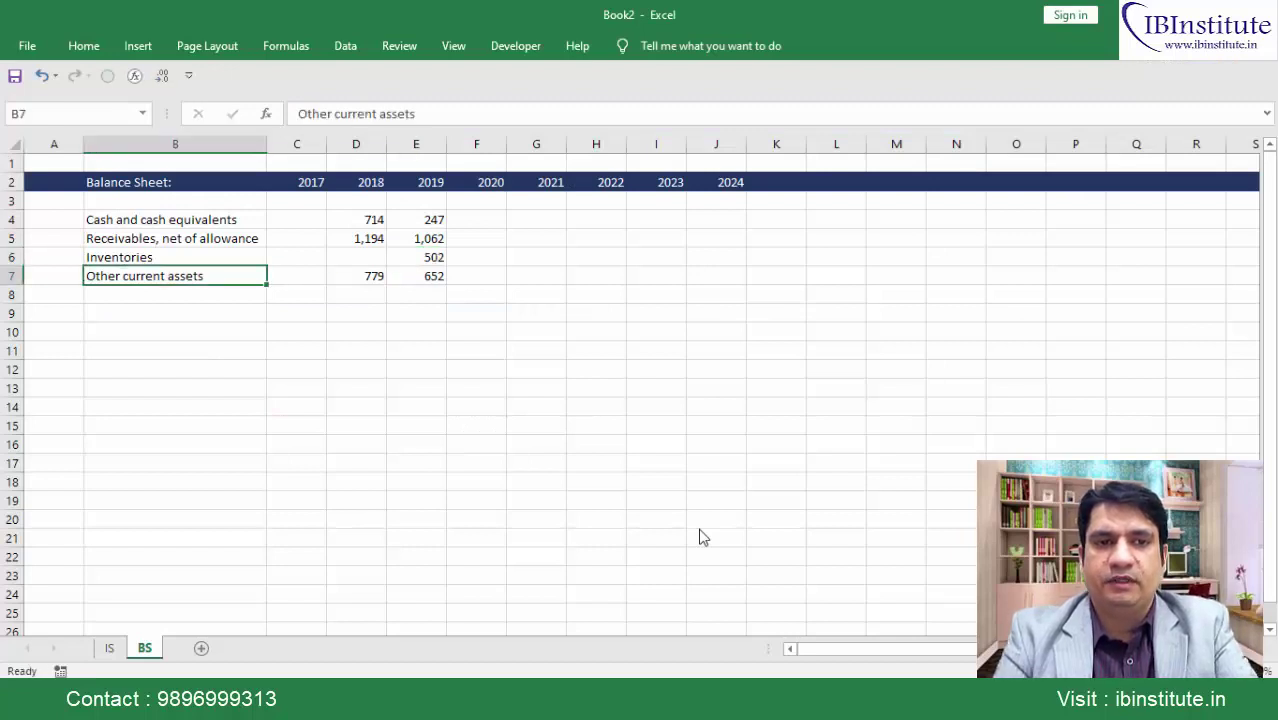
key(Right)
key(Right)
key(Right)
key(F2)
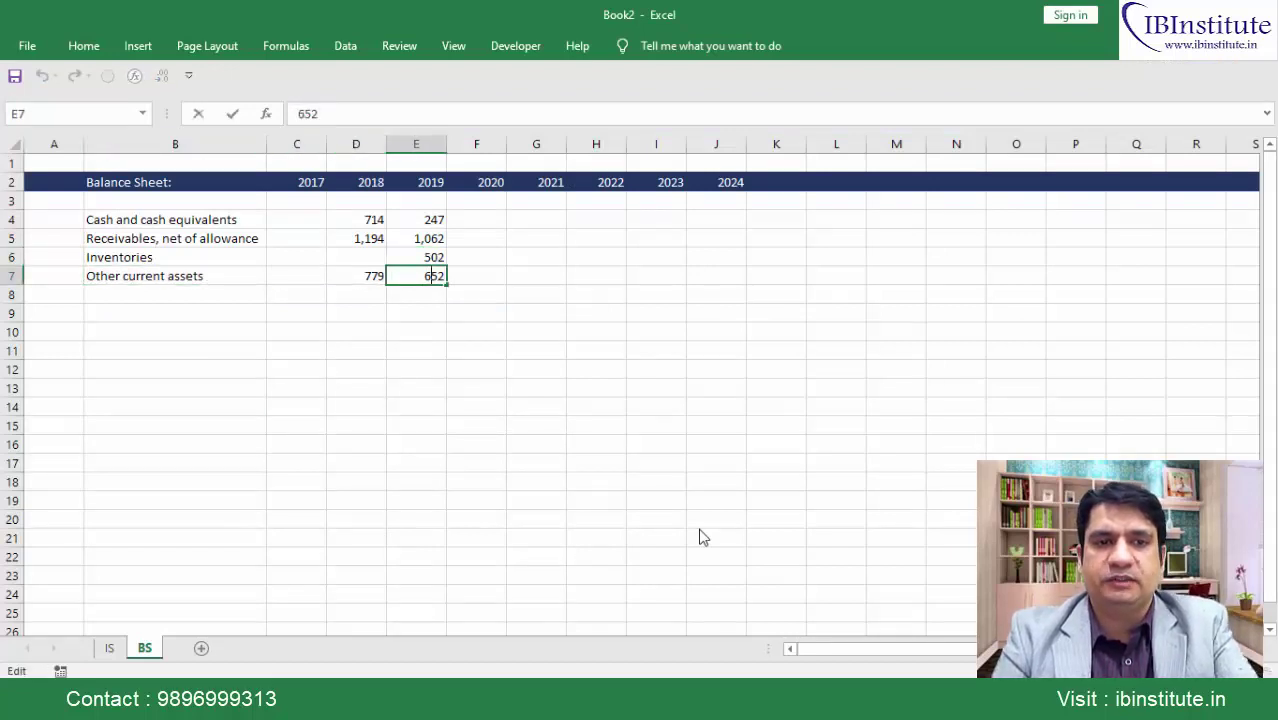
text(=652)
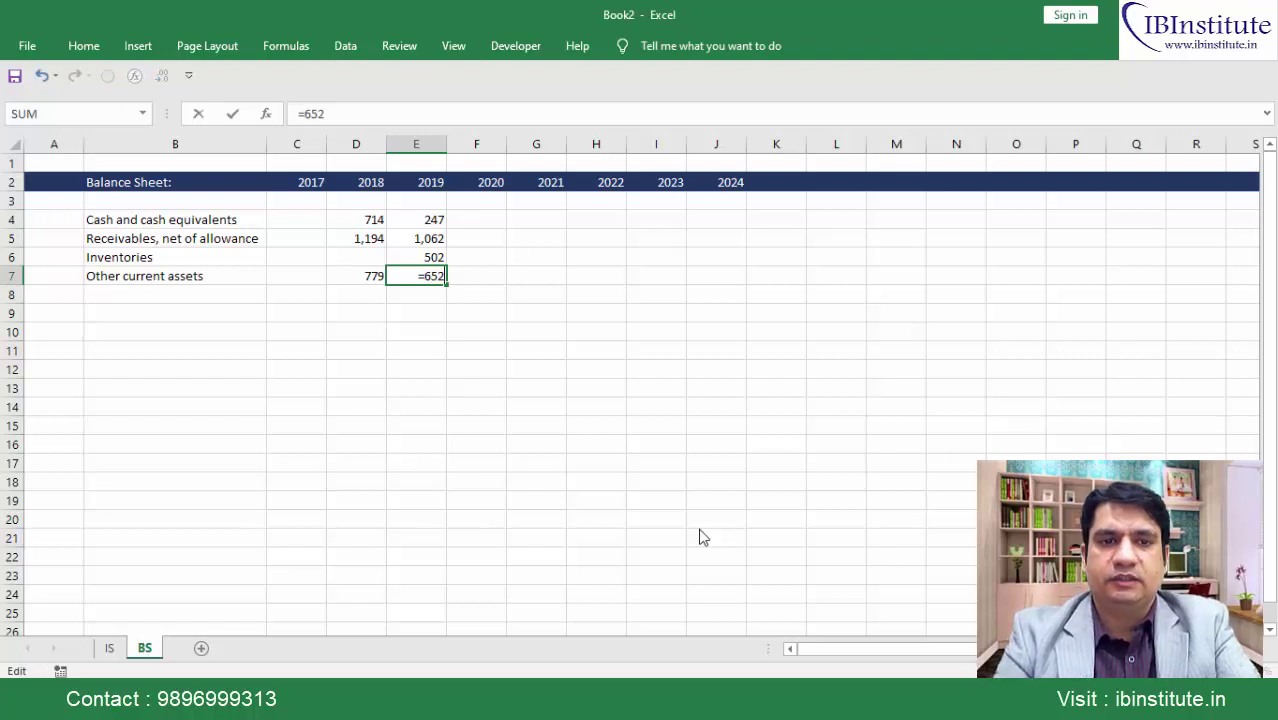
text(-502)
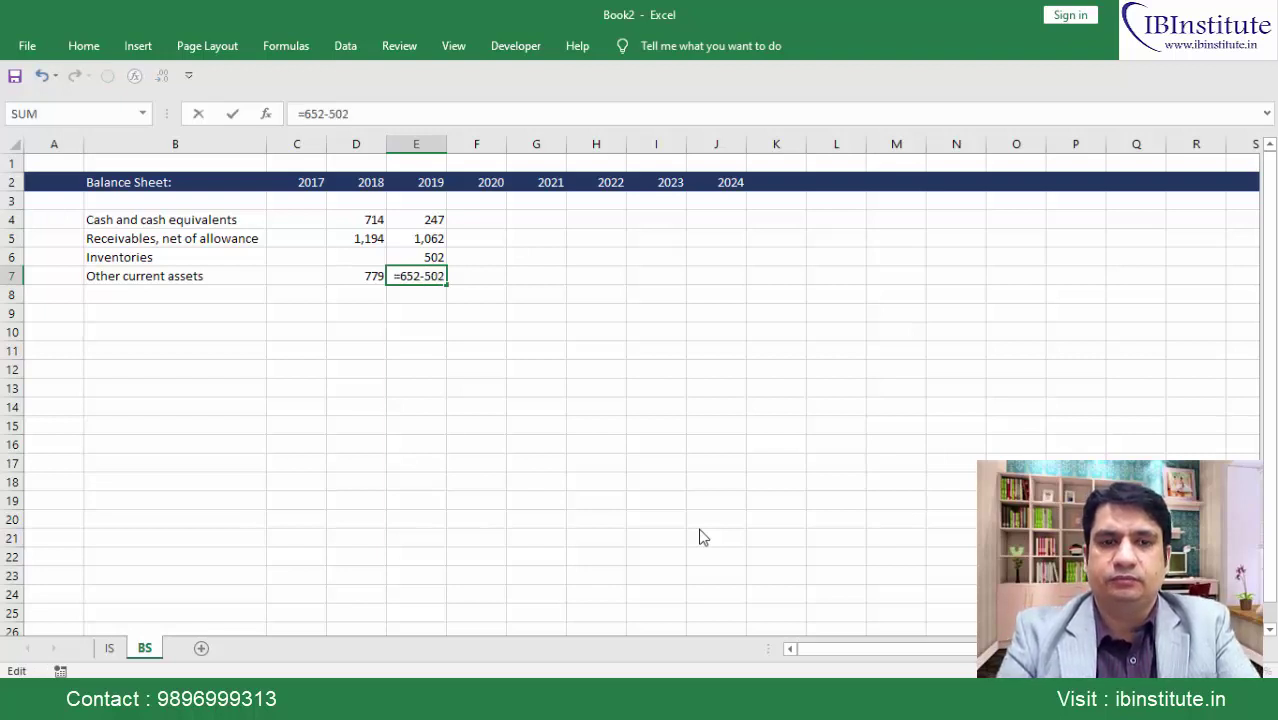
key(Return)
key(Up)
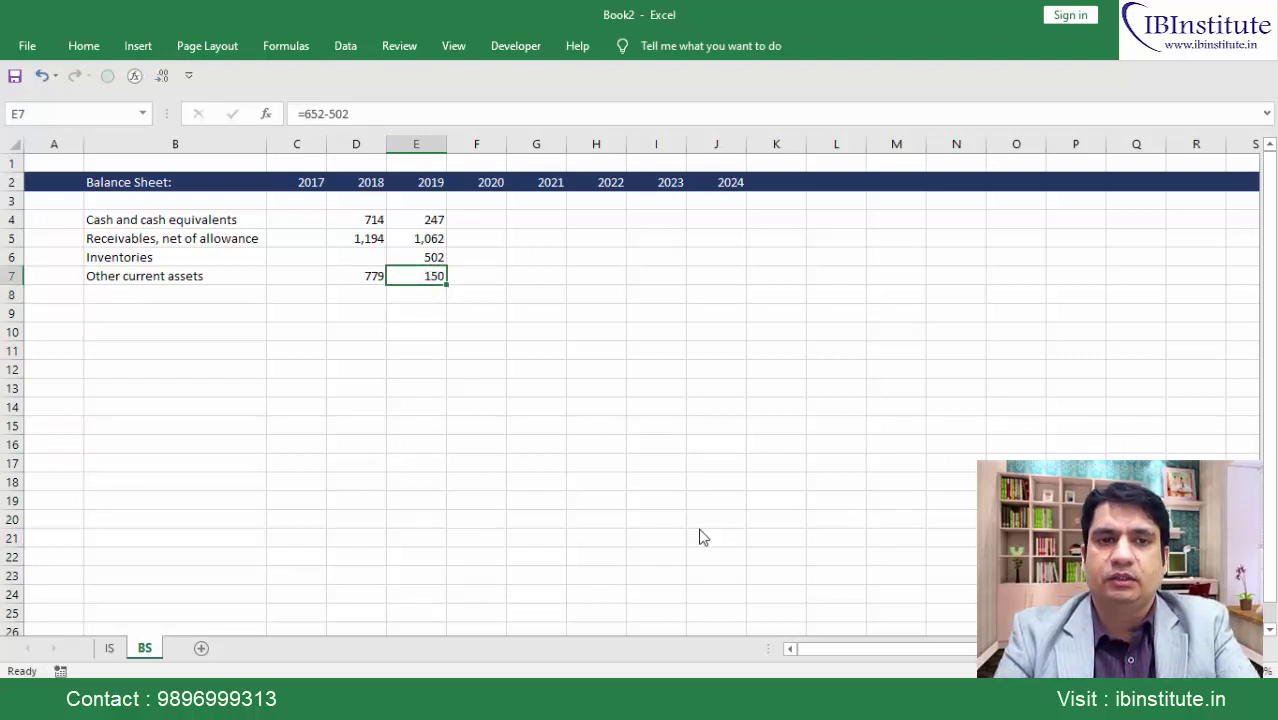
key(Up)
key(shift+Down)
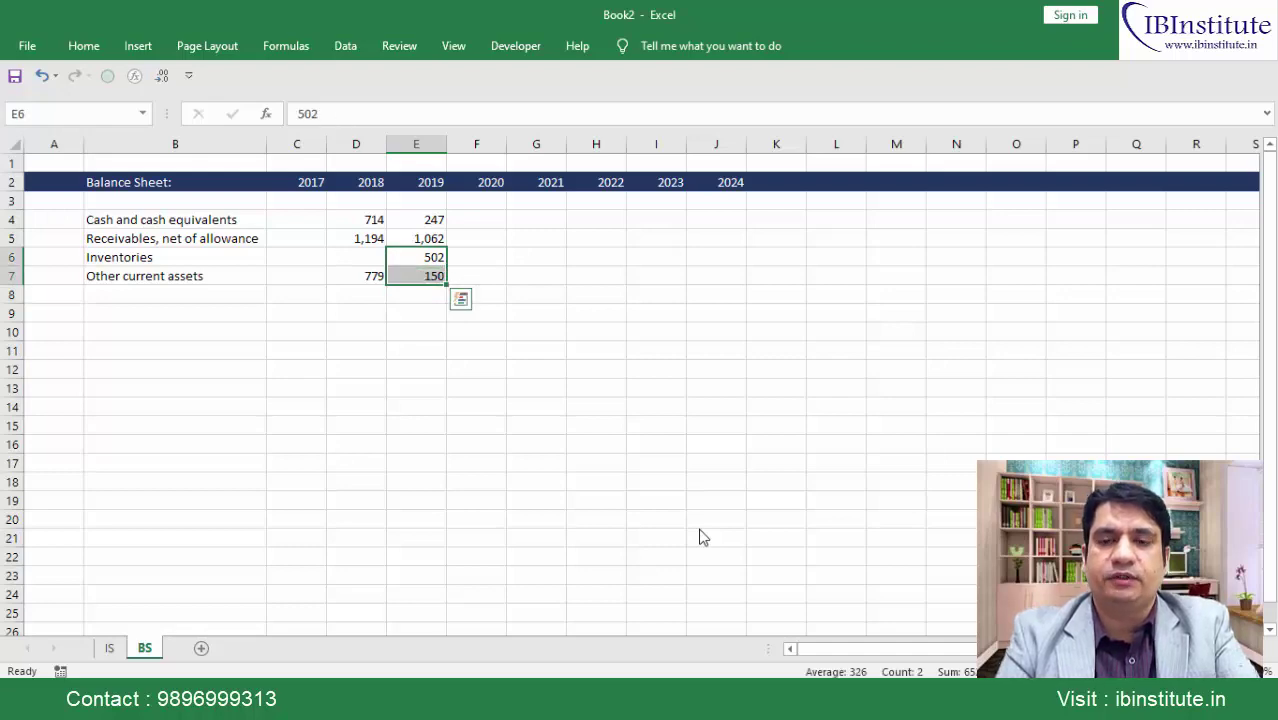
Enter 401 as the 2018 inventories value
key(alt+Tab)
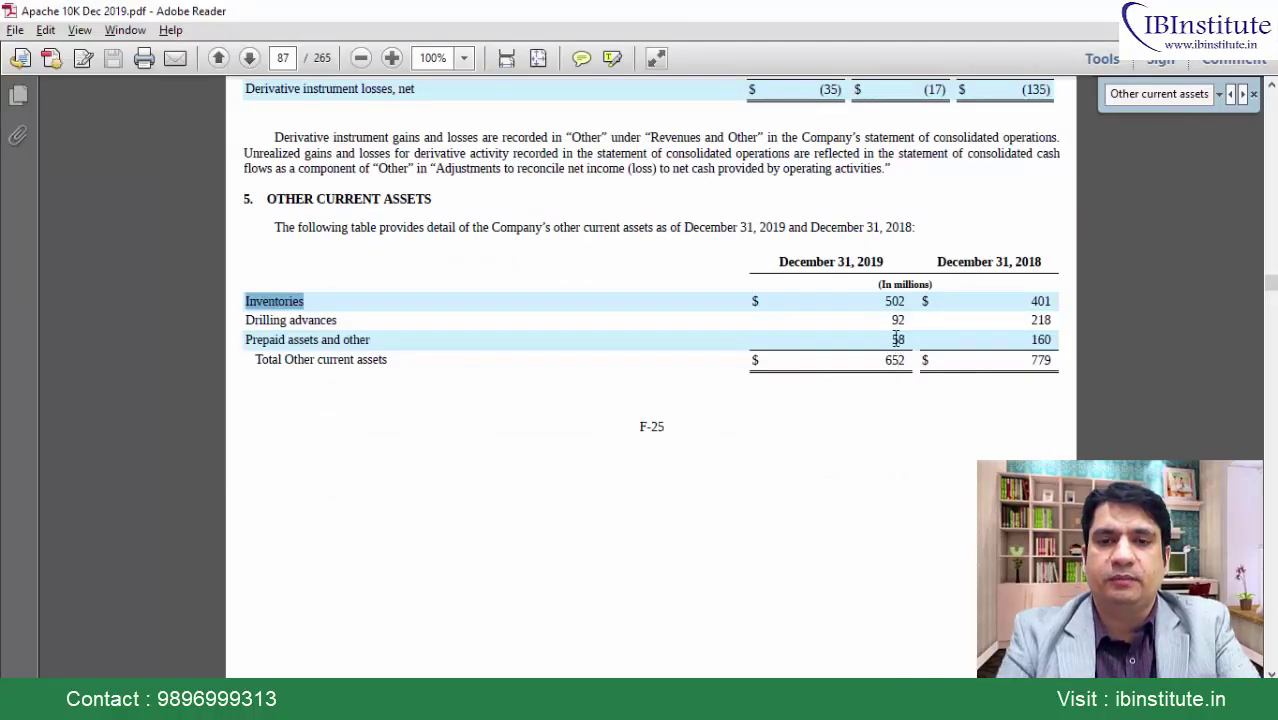
drag(889, 313, 905, 341)
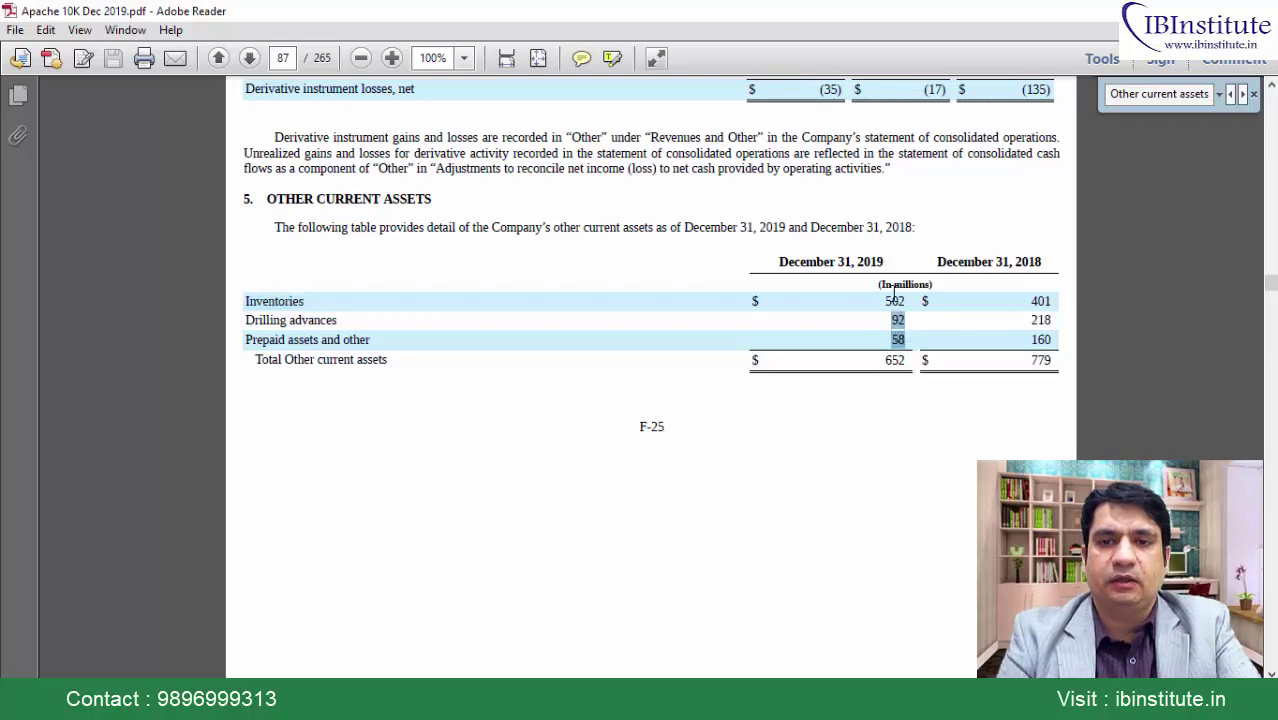
double_click(893, 300)
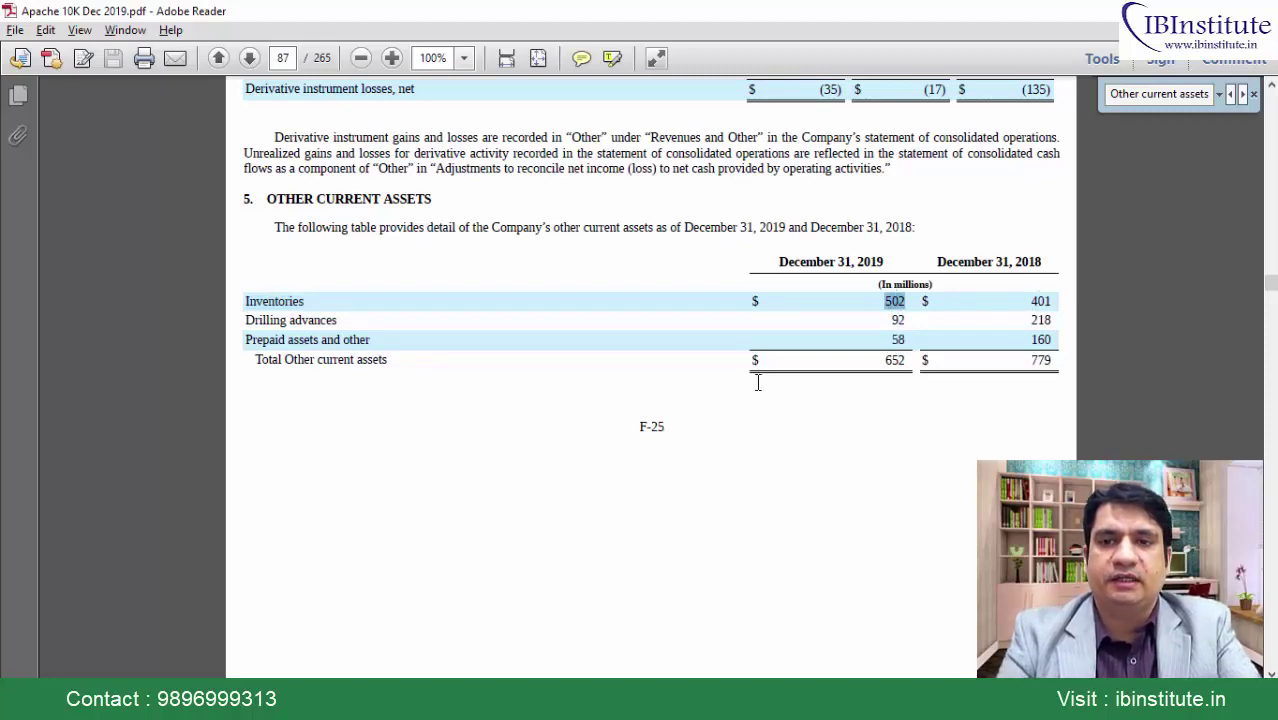
key(alt+Tab)
key(Left)
text(401)
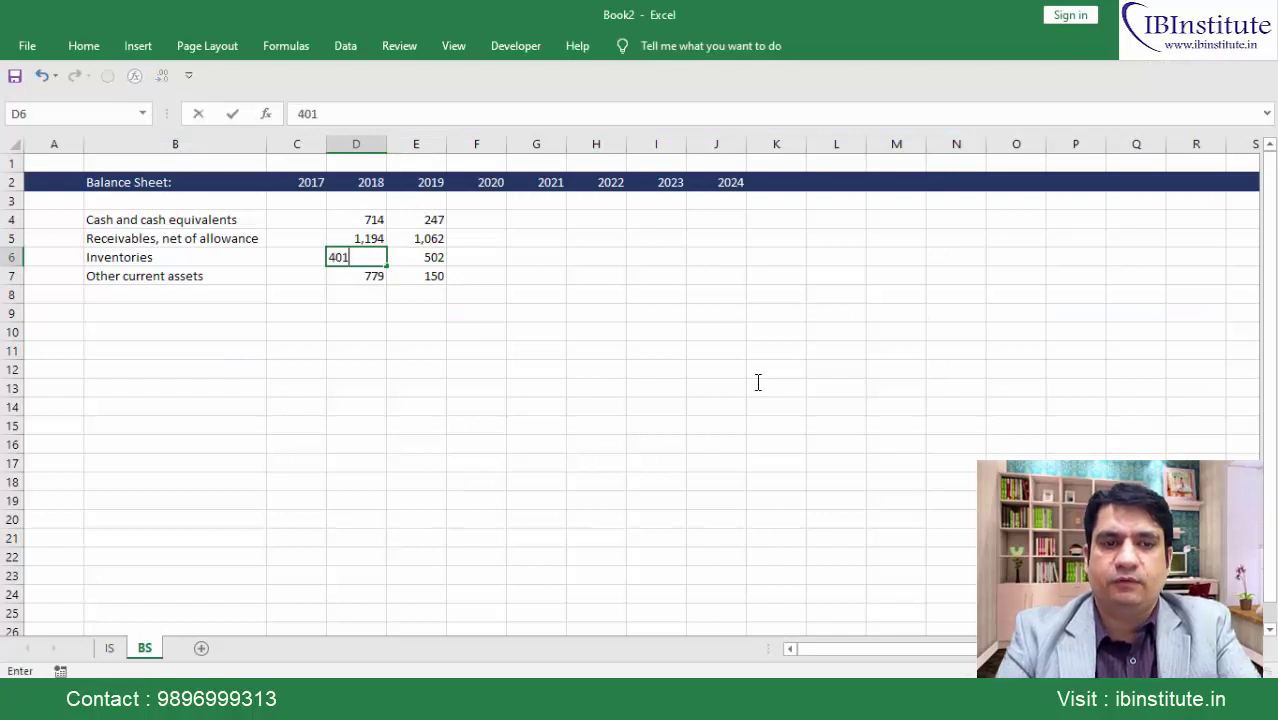
key(Return)
Set 2018 other current assets in D7 to =779-401 and select both years' current assets
key(F2)
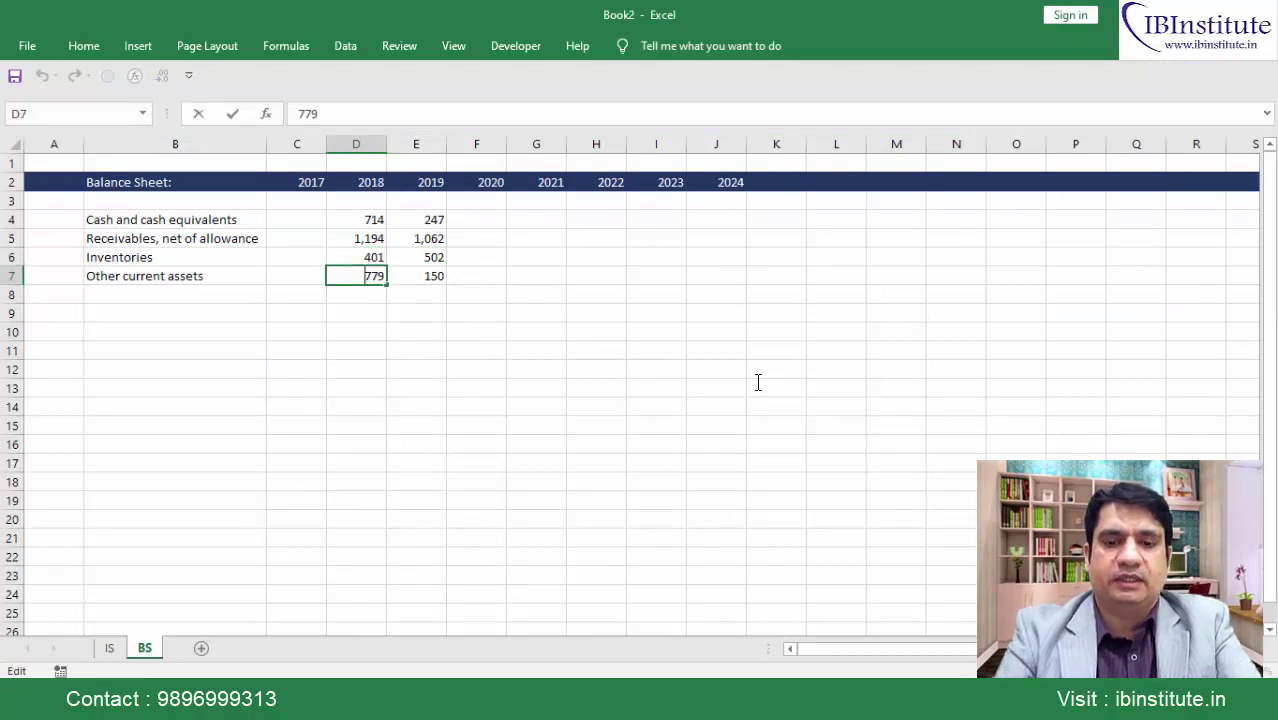
key(Home)
text(=779-40)
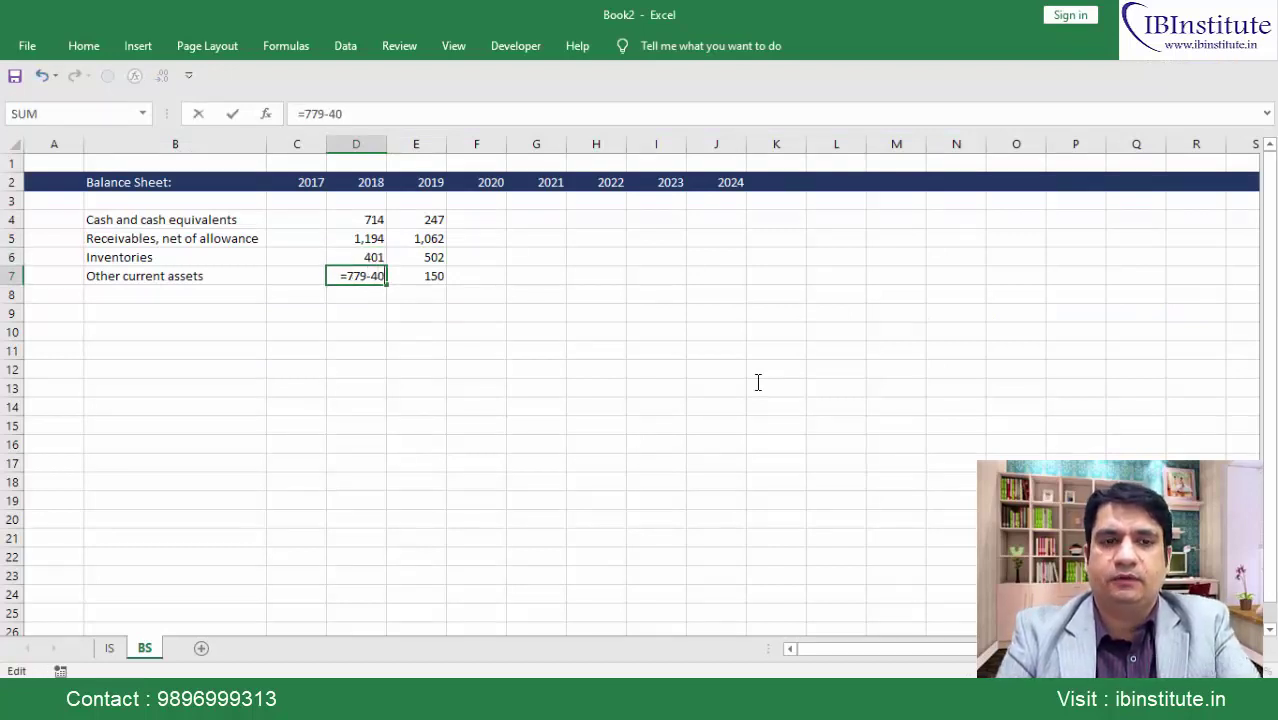
text(1)
key(Return)
key(Up)
key(shift+Up)
key(shift+Up)
key(shift+Up)
key(shift+Right)
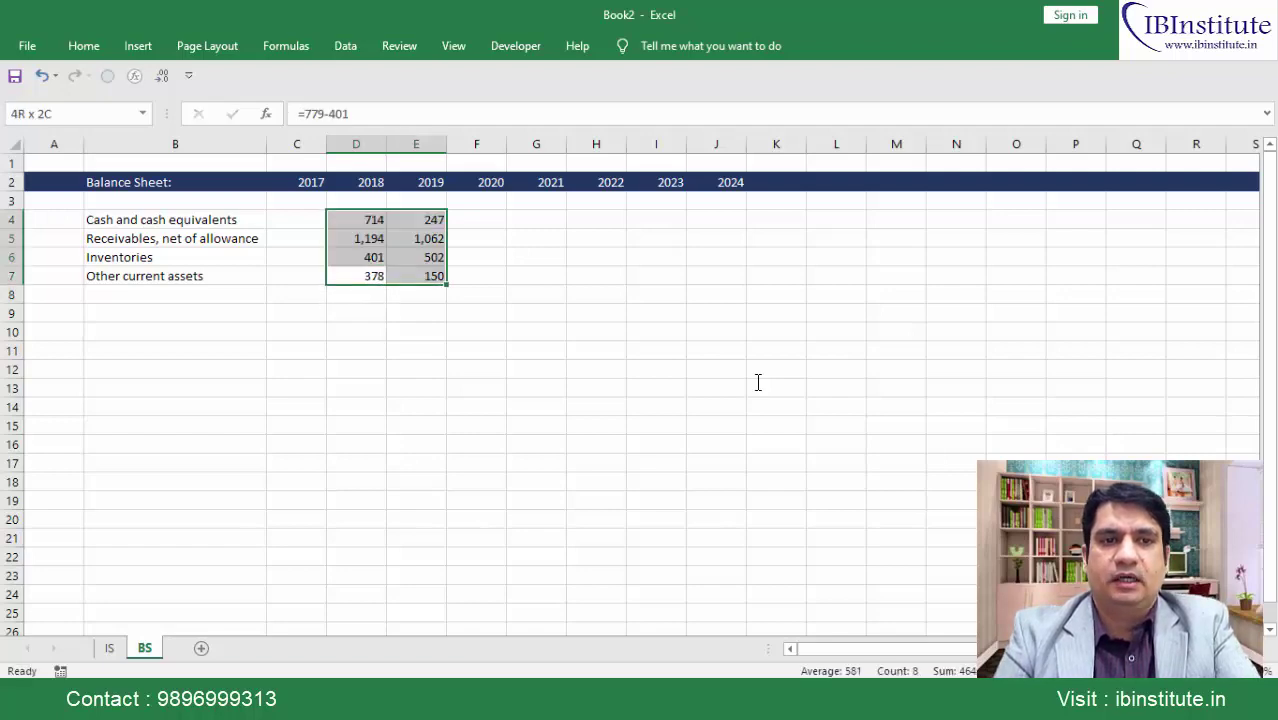
key(ctrl+F1)
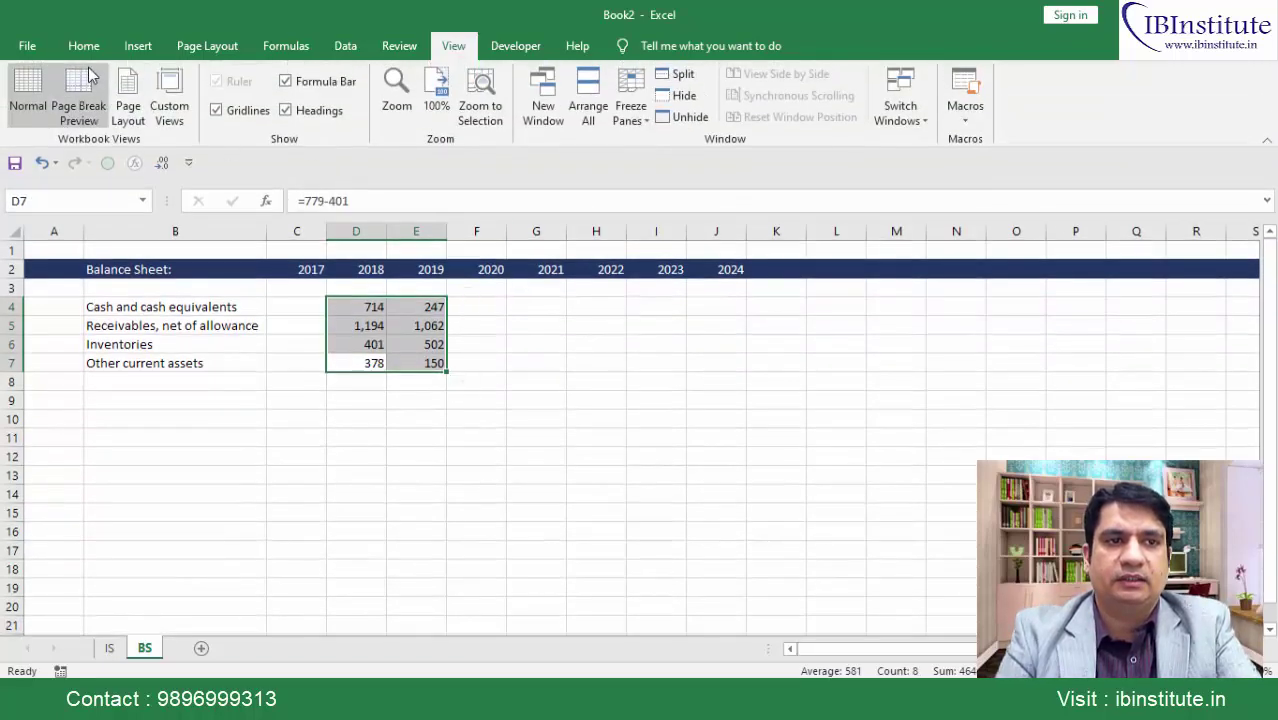
AutoSum current assets in row 8 (2687 for 2018, 1961 for 2019) labelled 'Total CA:'
click(84, 45)
click(362, 384)
key(alt+equal)
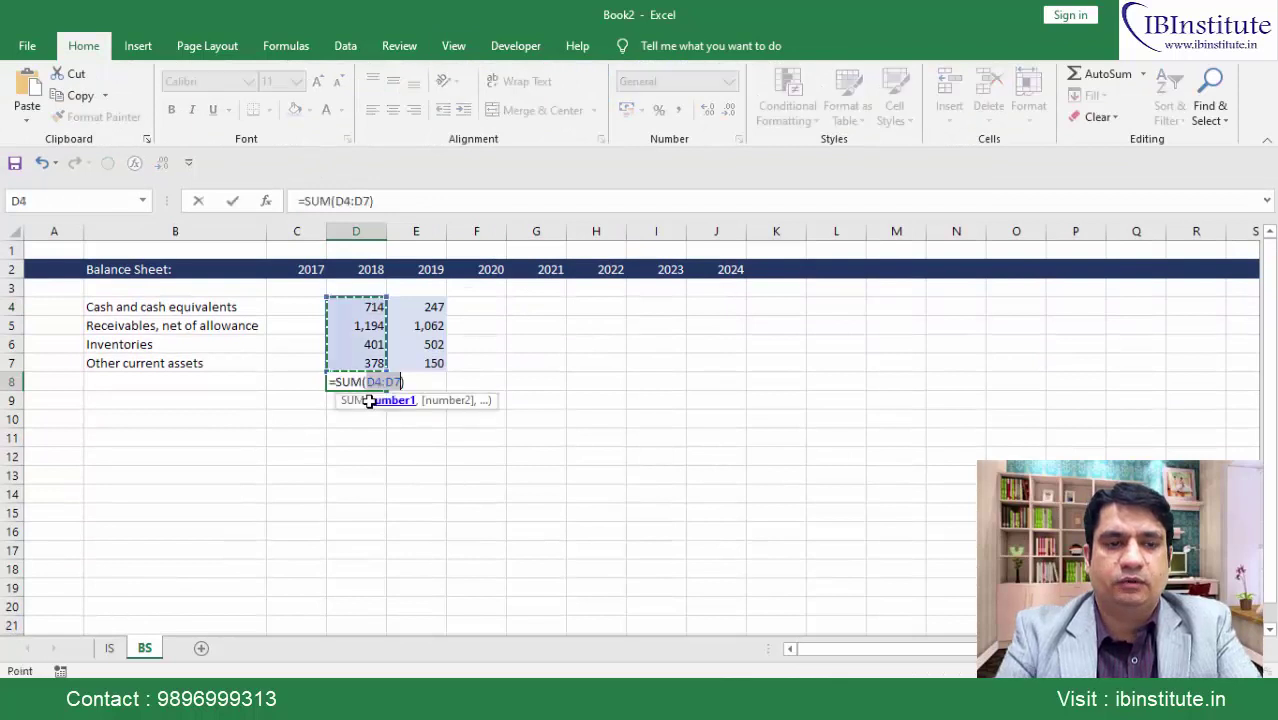
key(ctrl+Return)
key(ctrl+F1)
key(shift+Right)
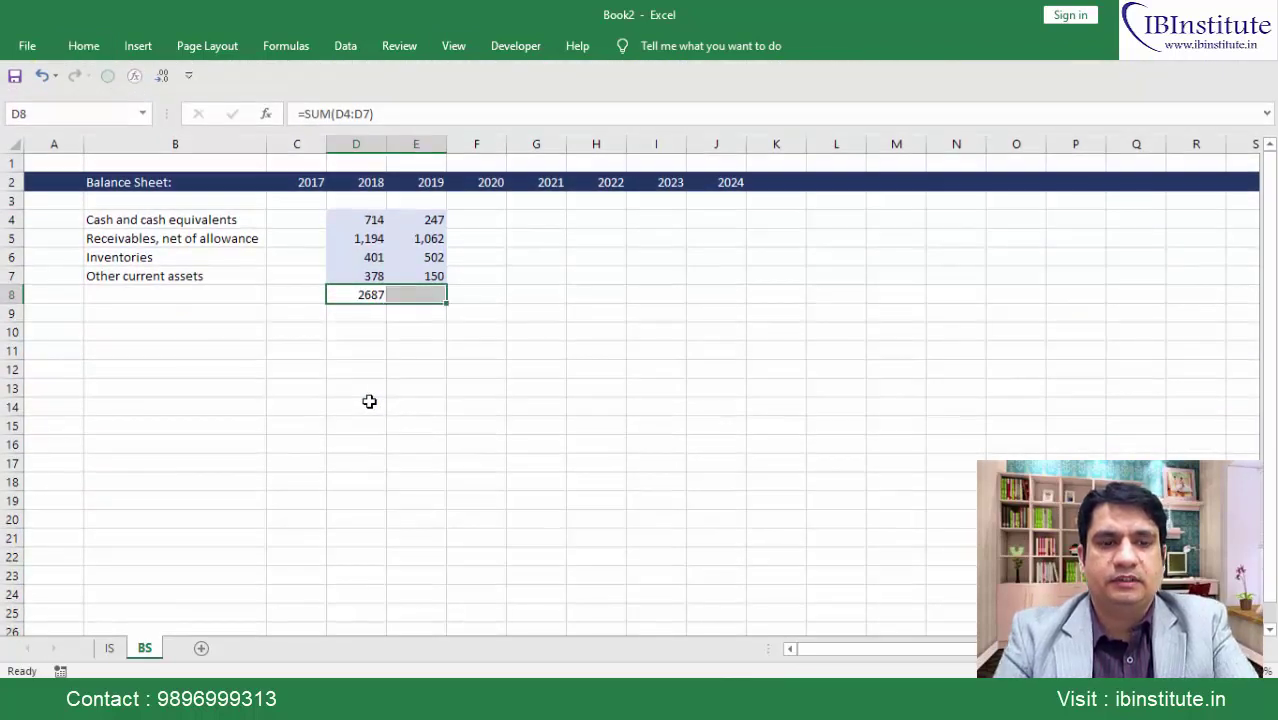
key(ctrl+r)
key(Left)
key(Left)
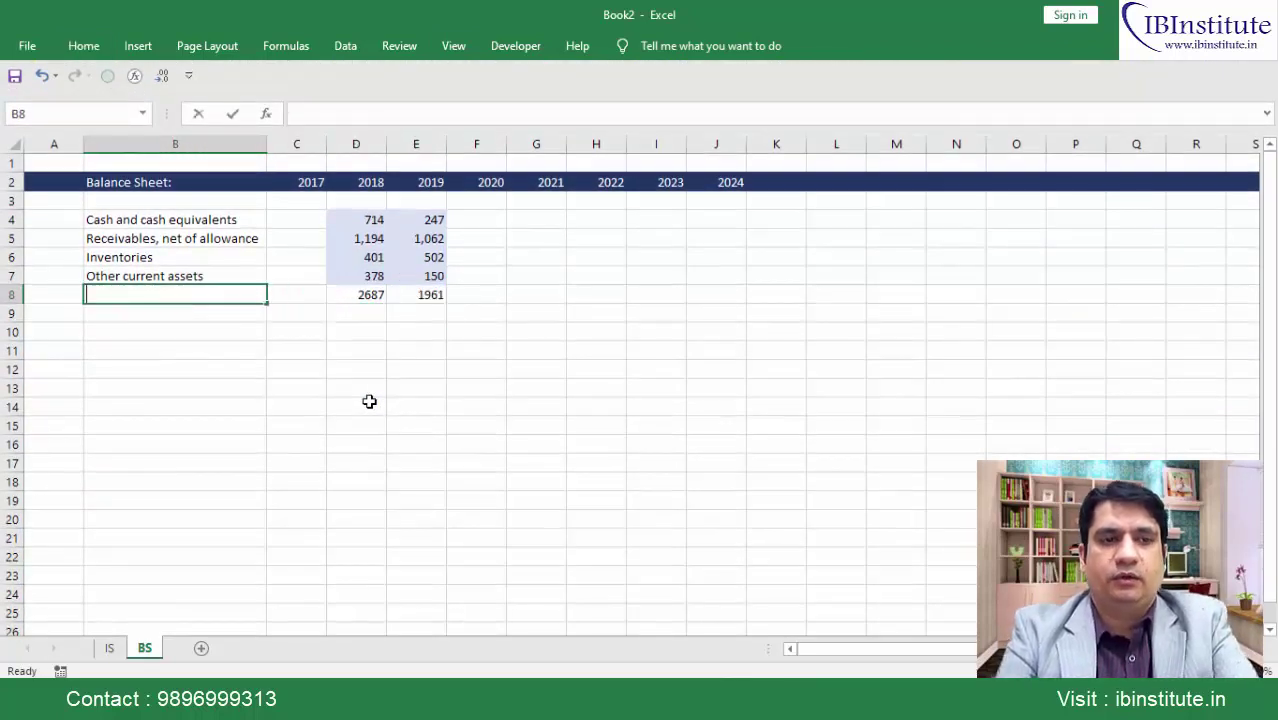
text(Total CA:)
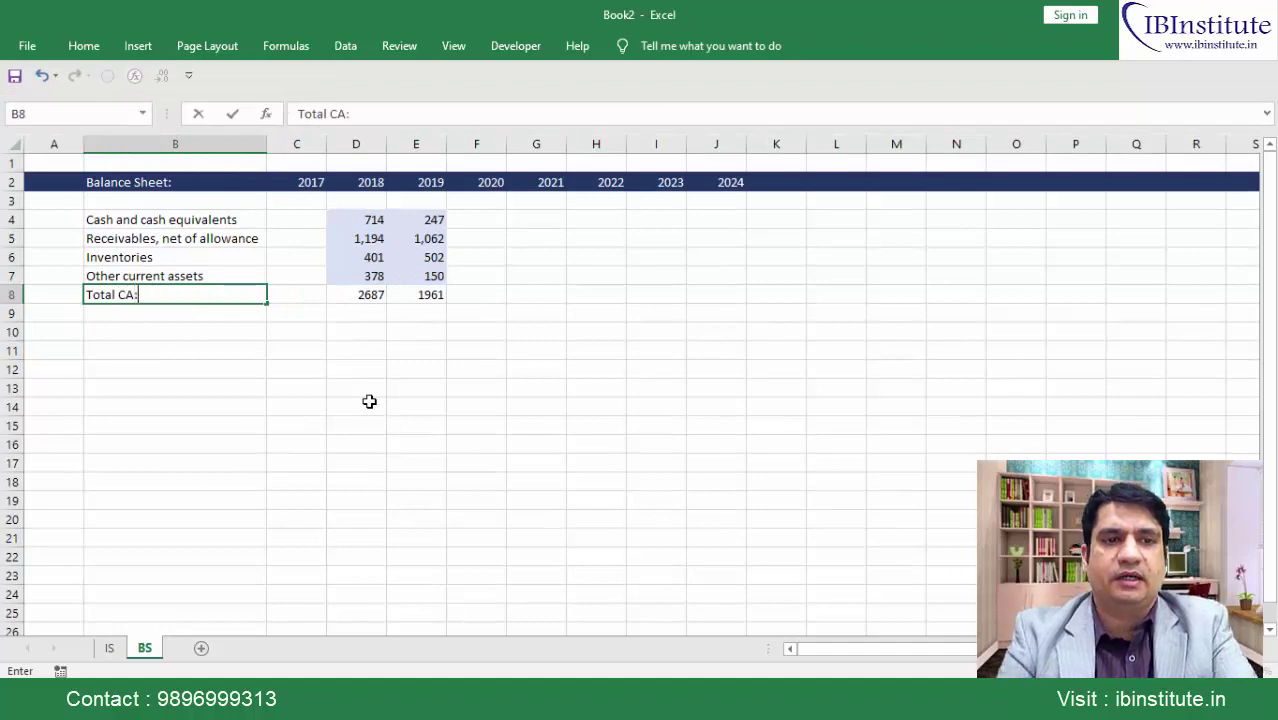
key(Return)
key(Return)
key(alt+Tab)
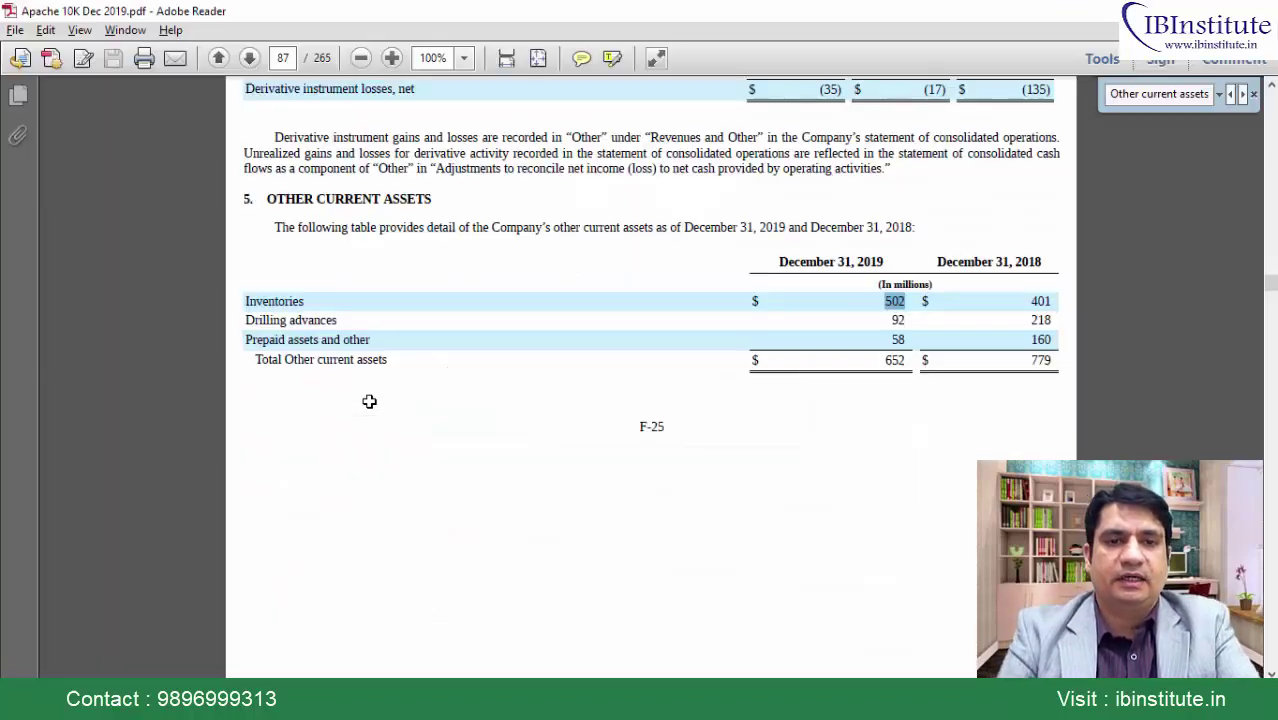
Search back through 'Other current assets' matches to the page 71 consolidated balance sheet
click(1160, 93)
click(1232, 94)
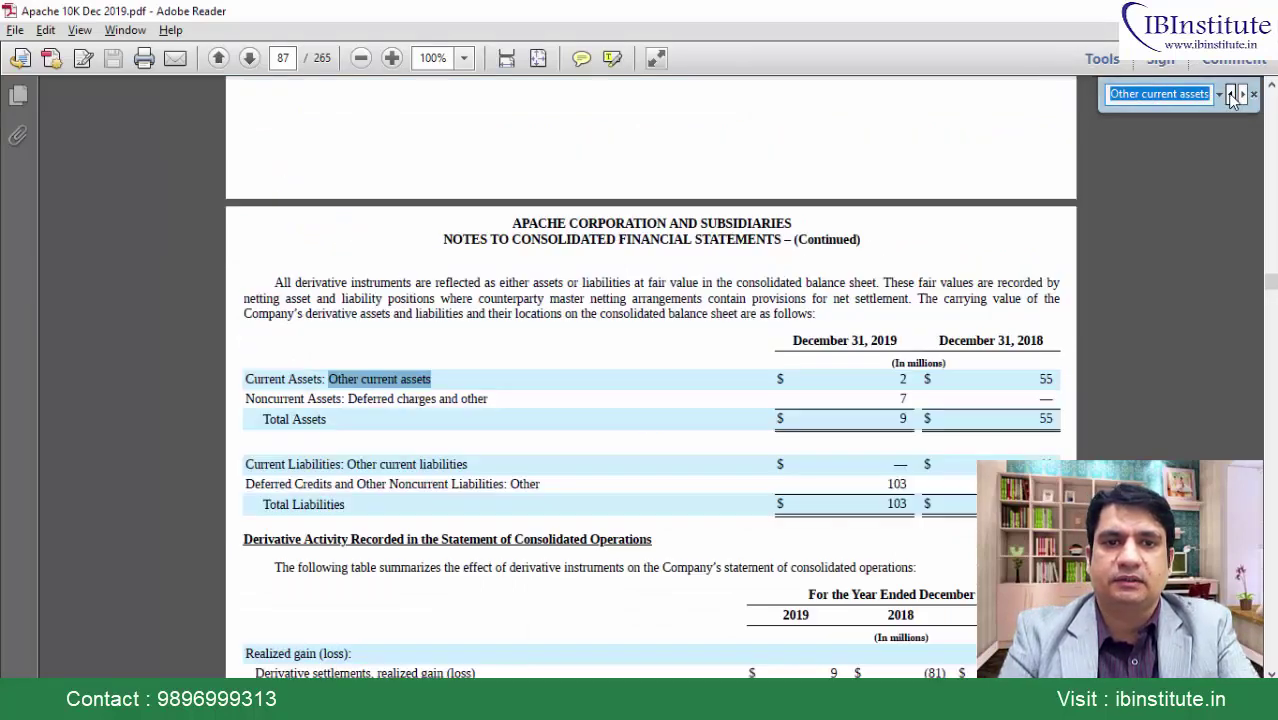
click(1232, 94)
click(1232, 94)
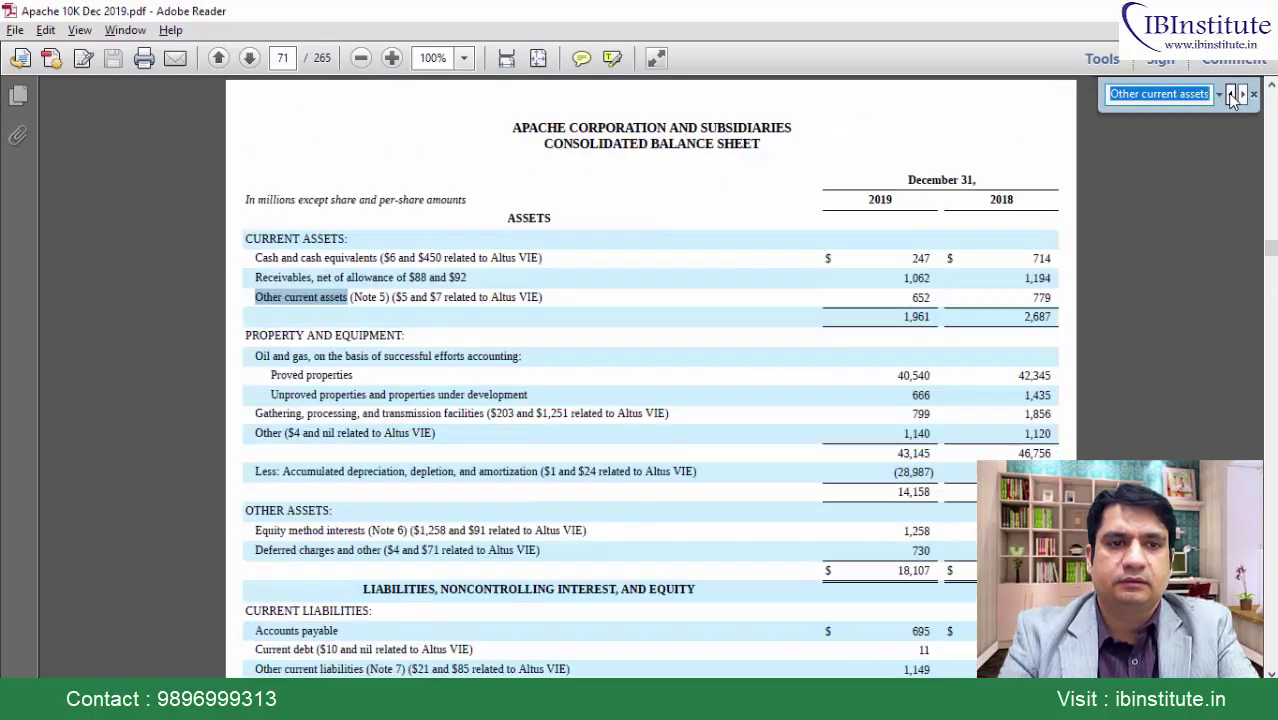
click(683, 348)
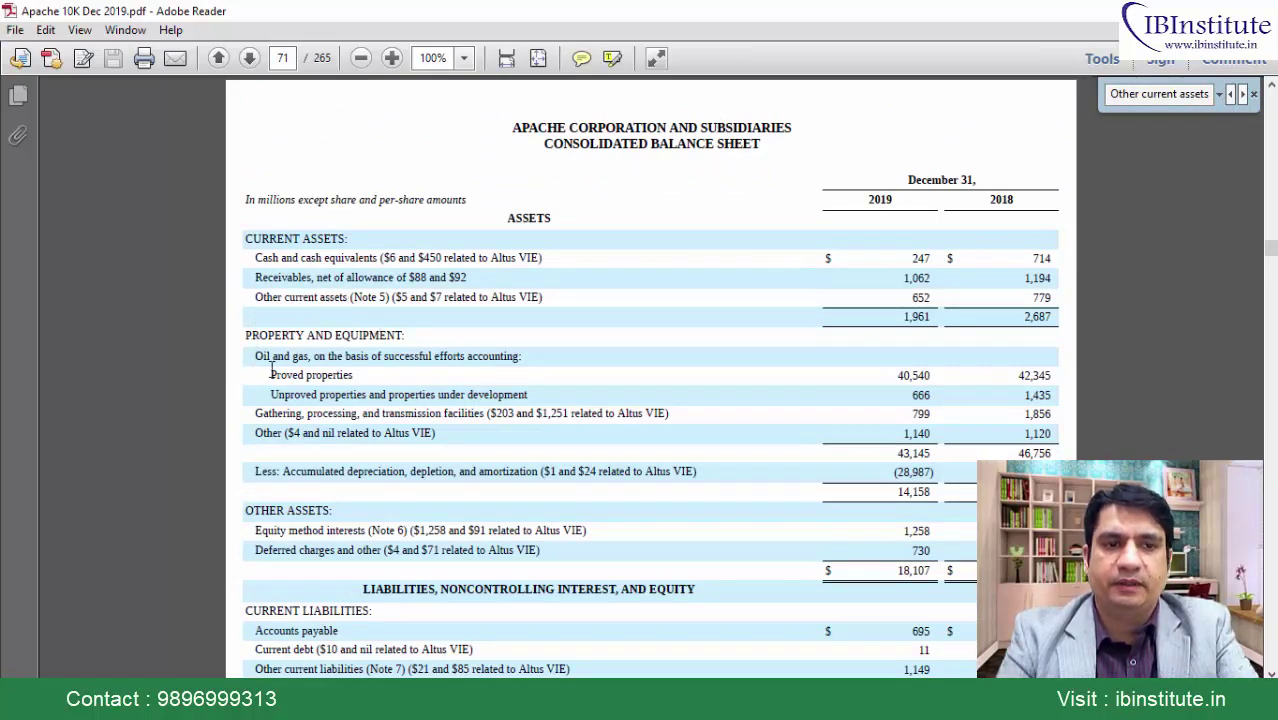
Copy the rows from Proved properties through Other and return to Excel
drag(254, 356, 523, 357)
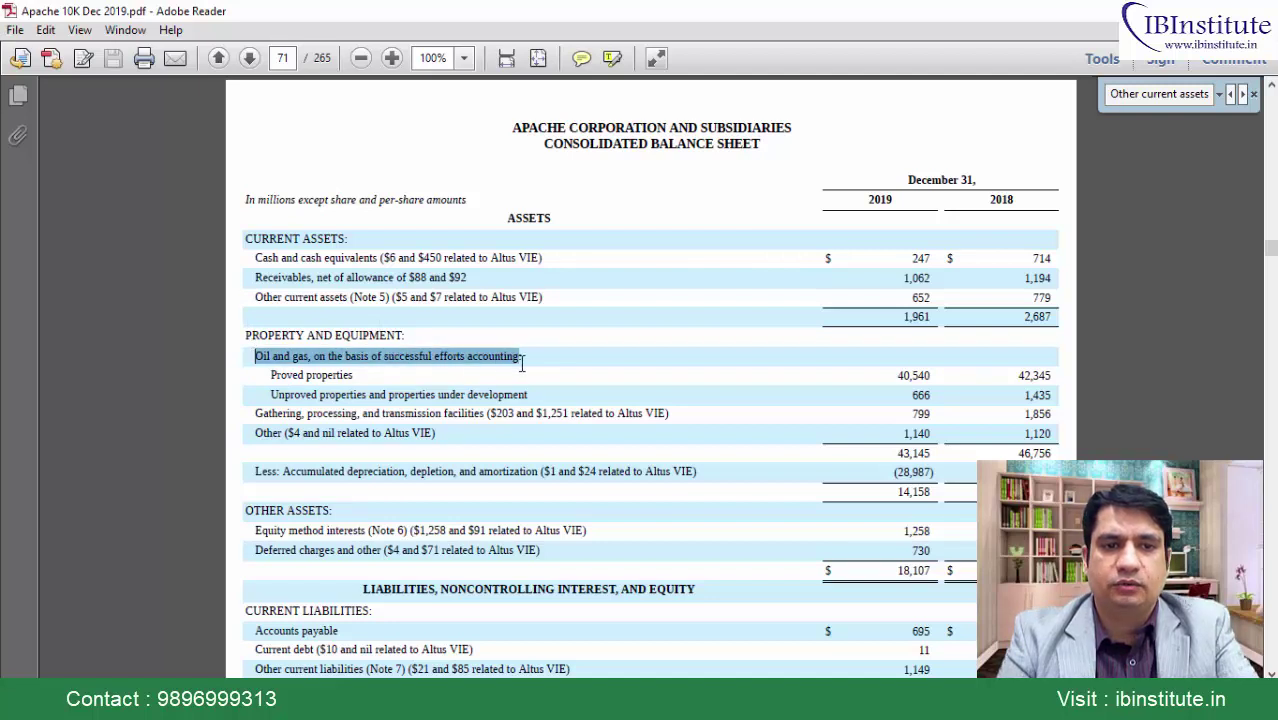
drag(268, 376, 308, 452)
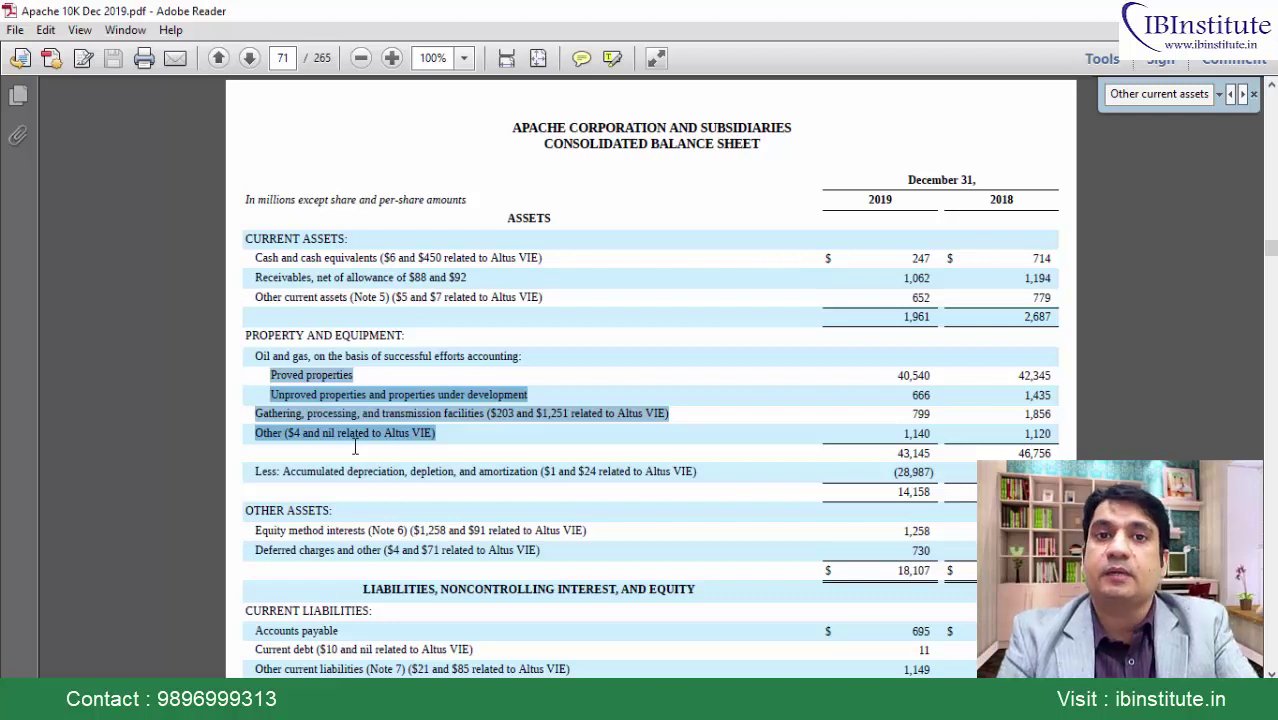
click(476, 438)
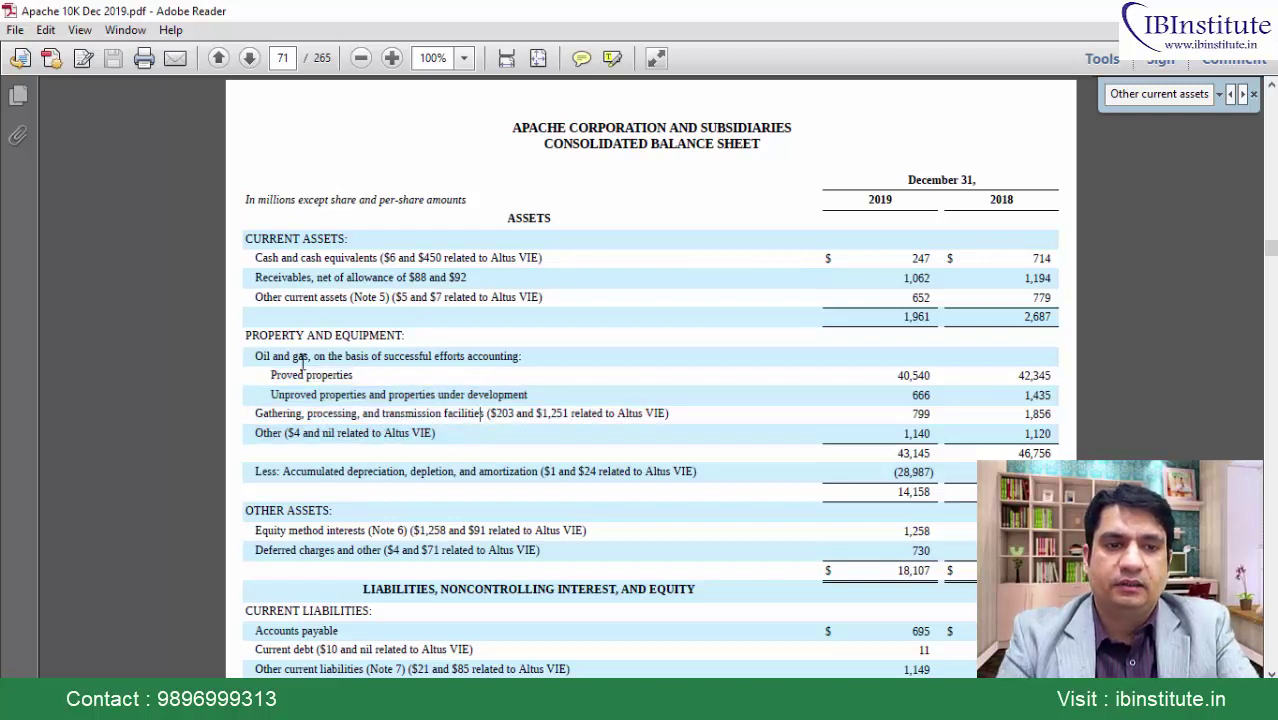
drag(271, 374, 464, 452)
key(ctrl+c)
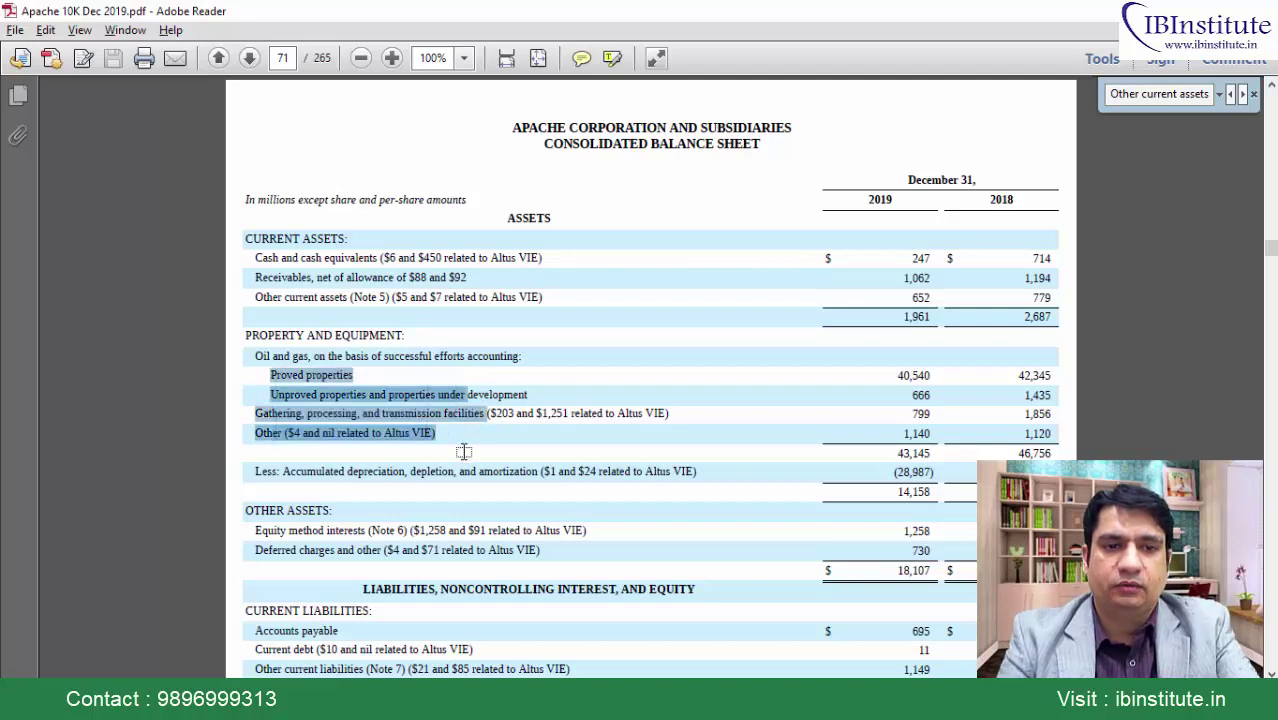
key(alt+Tab)
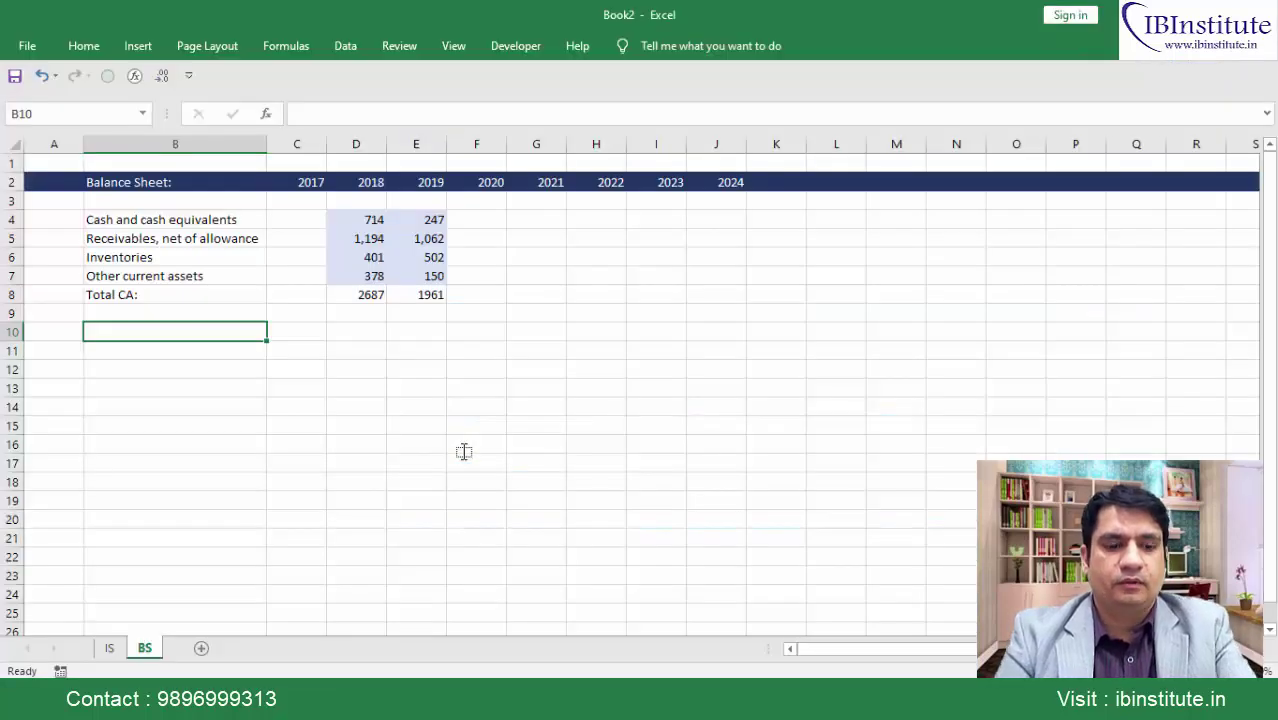
Paste the property rows into B10, trim 'under' from Unproved properties, and AutoFit column B
key(ctrl+v)
key(Down)
key(Down)
key(Up)
key(F2)
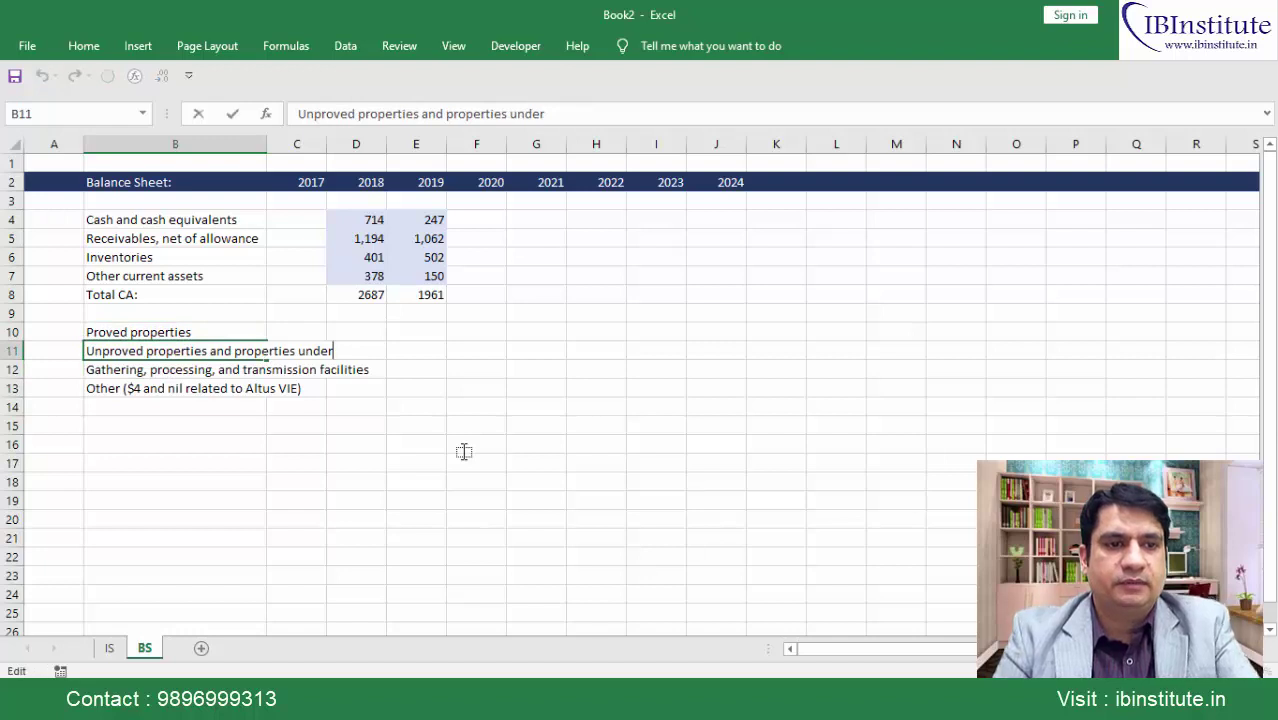
key(shift+Left)
key(shift+Left)
key(shift+Left)
key(shift+Left)
key(shift+Left)
key(shift+Left)
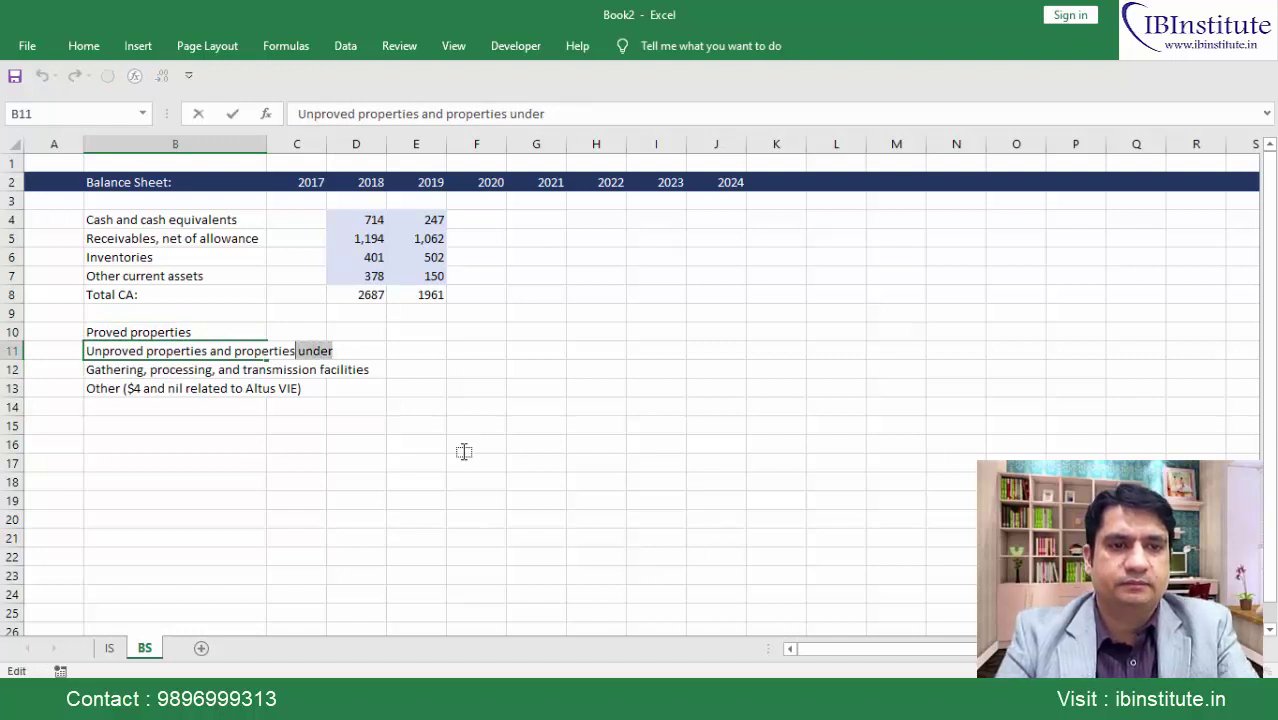
key(Delete)
key(Return)
key(Up)
key(Up)
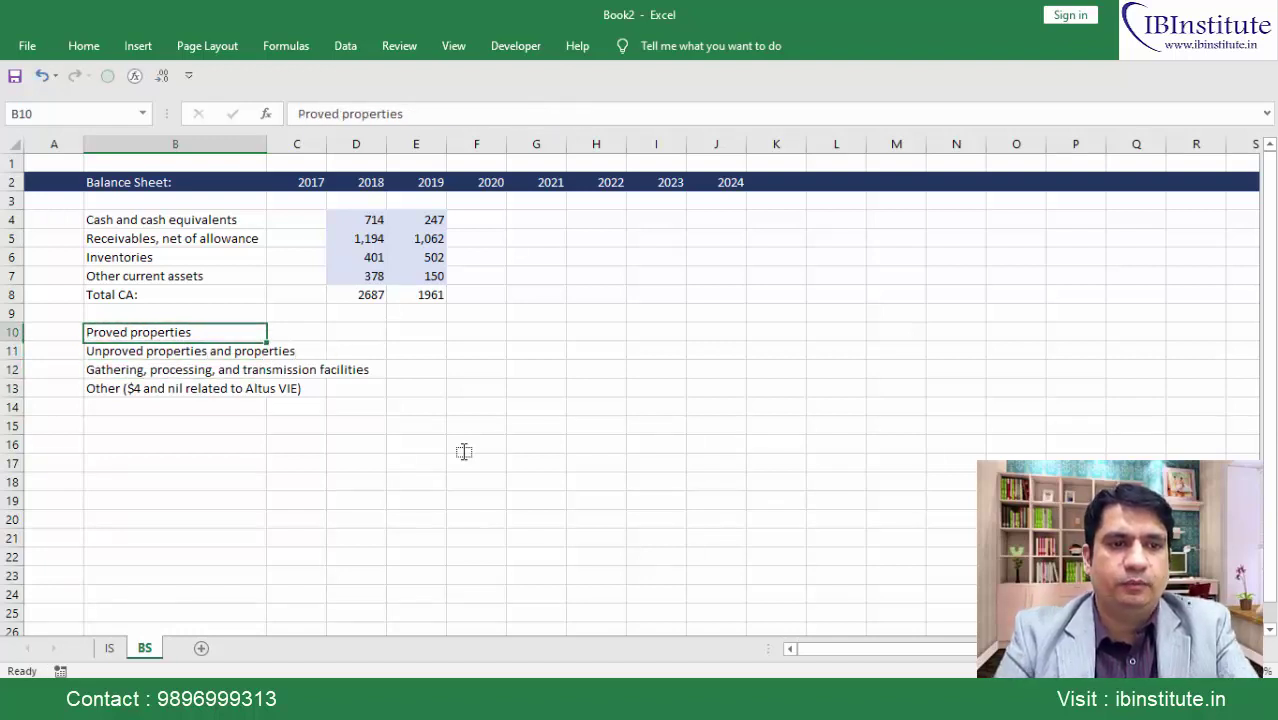
key(Down)
key(alt+h)
key(o)
key(i)
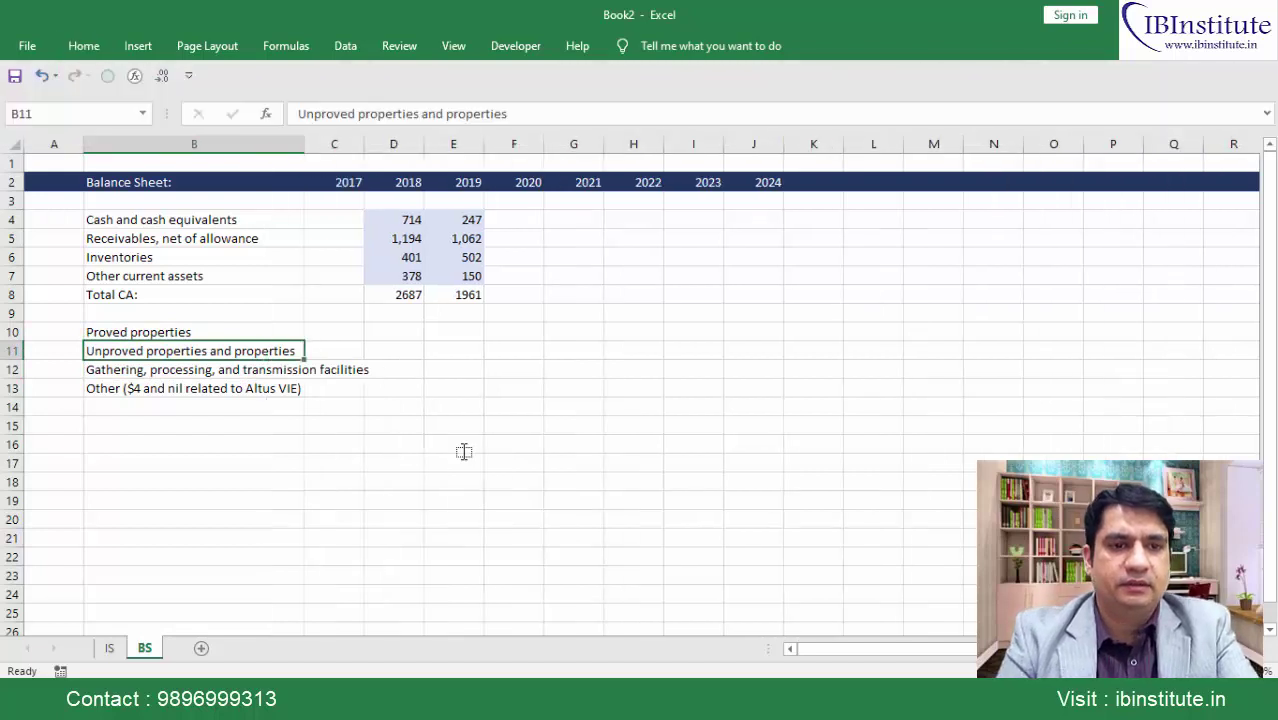
Refit column B to the longest label and shorten the last property label to 'Other'
key(Down)
key(alt+h)
key(o)
key(i)
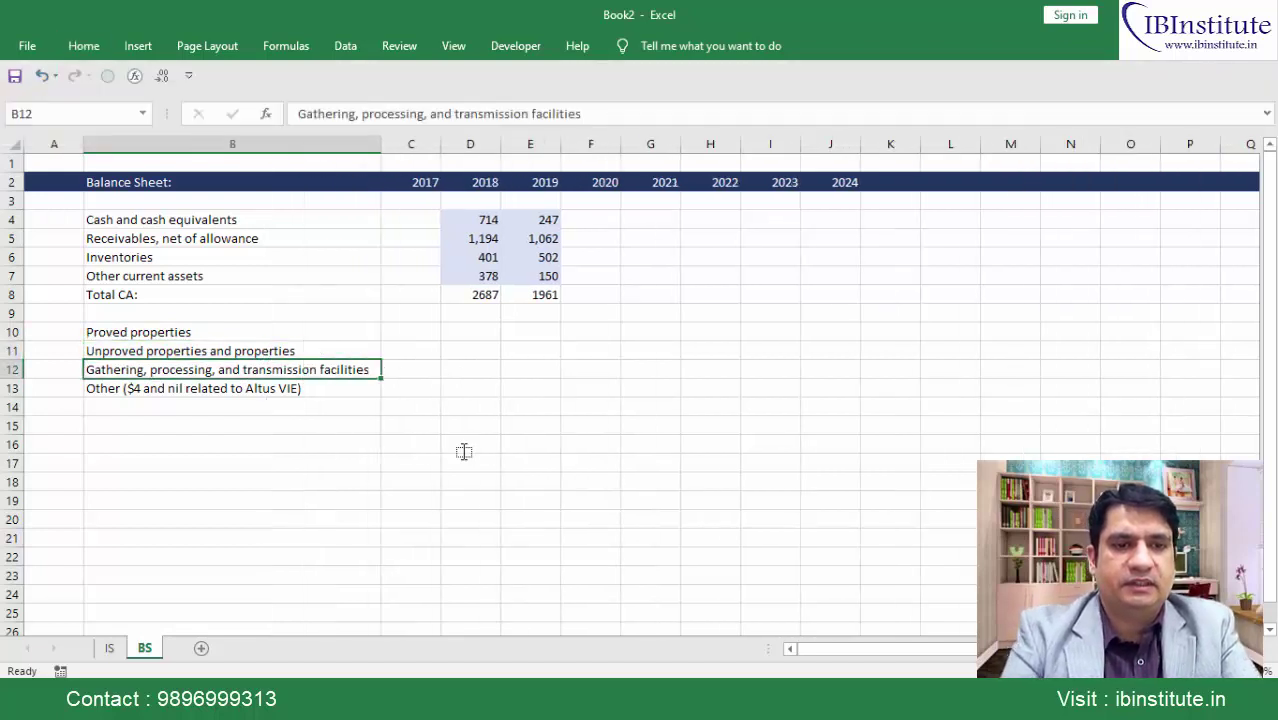
key(Down)
key(F2)
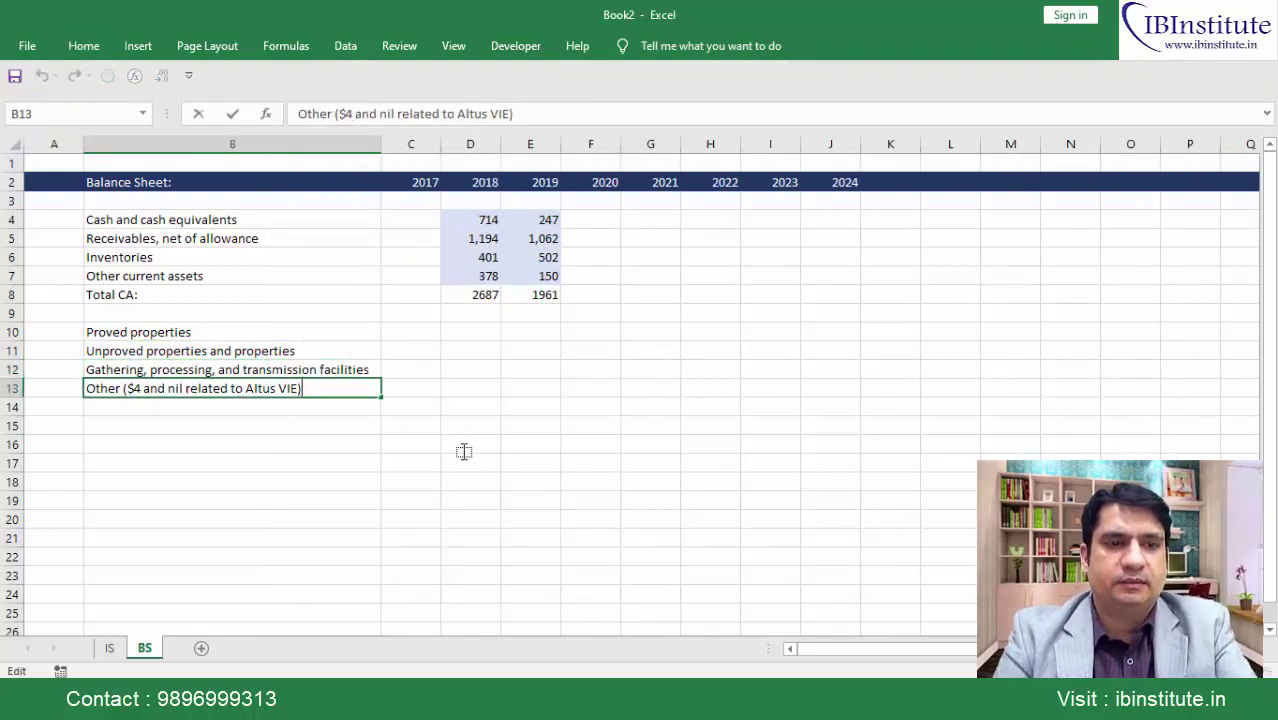
key(ctrl+shift+Left)
key(ctrl+shift+Left)
key(ctrl+shift+Left)
key(ctrl+shift+Left)
key(ctrl+shift+Left)
key(ctrl+shift+Left)
key(ctrl+shift+Left)
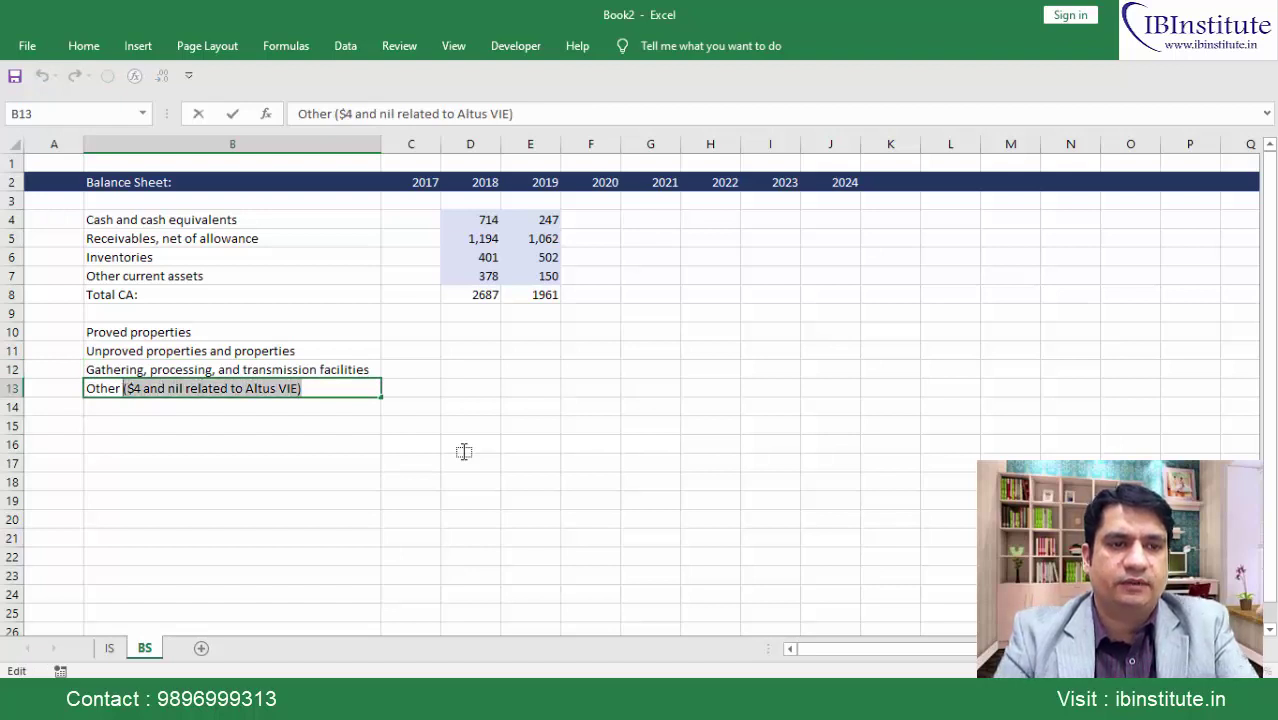
key(Delete)
key(Return)
Add Gross PP&E, Accum DD&A and Net PP&E labels below the property rows
text(Gro)
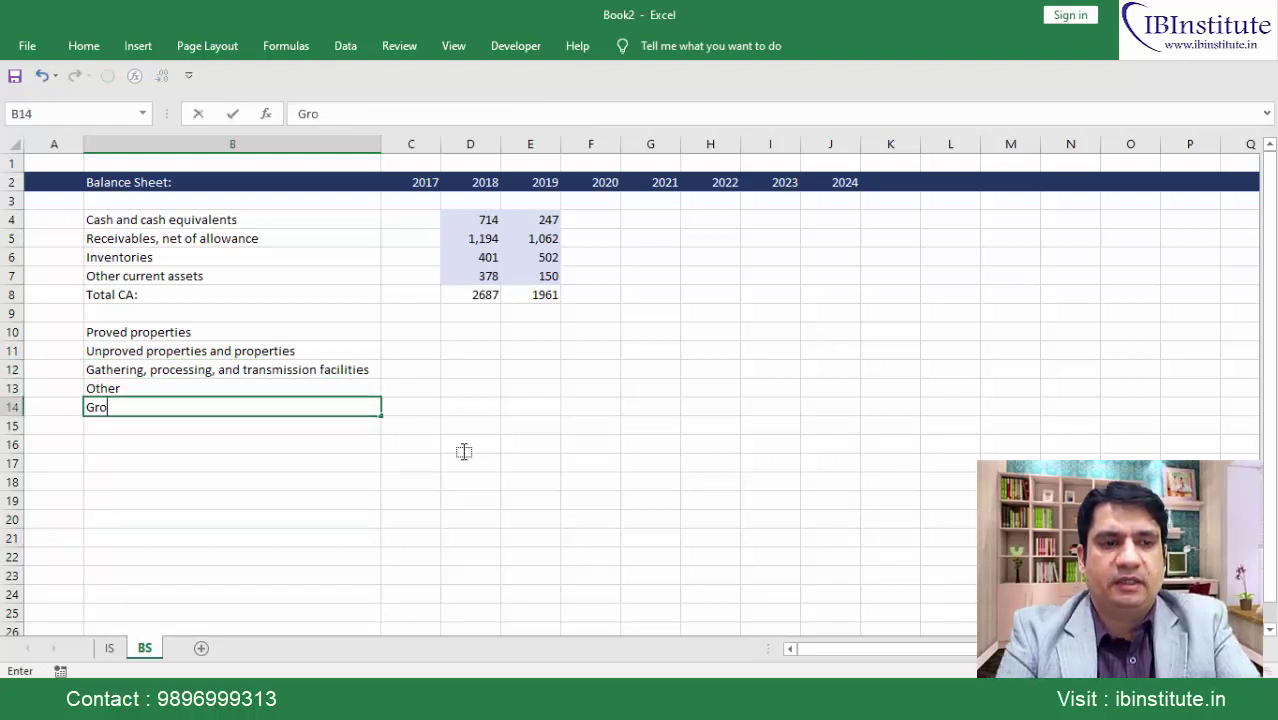
text(ss PP&E)
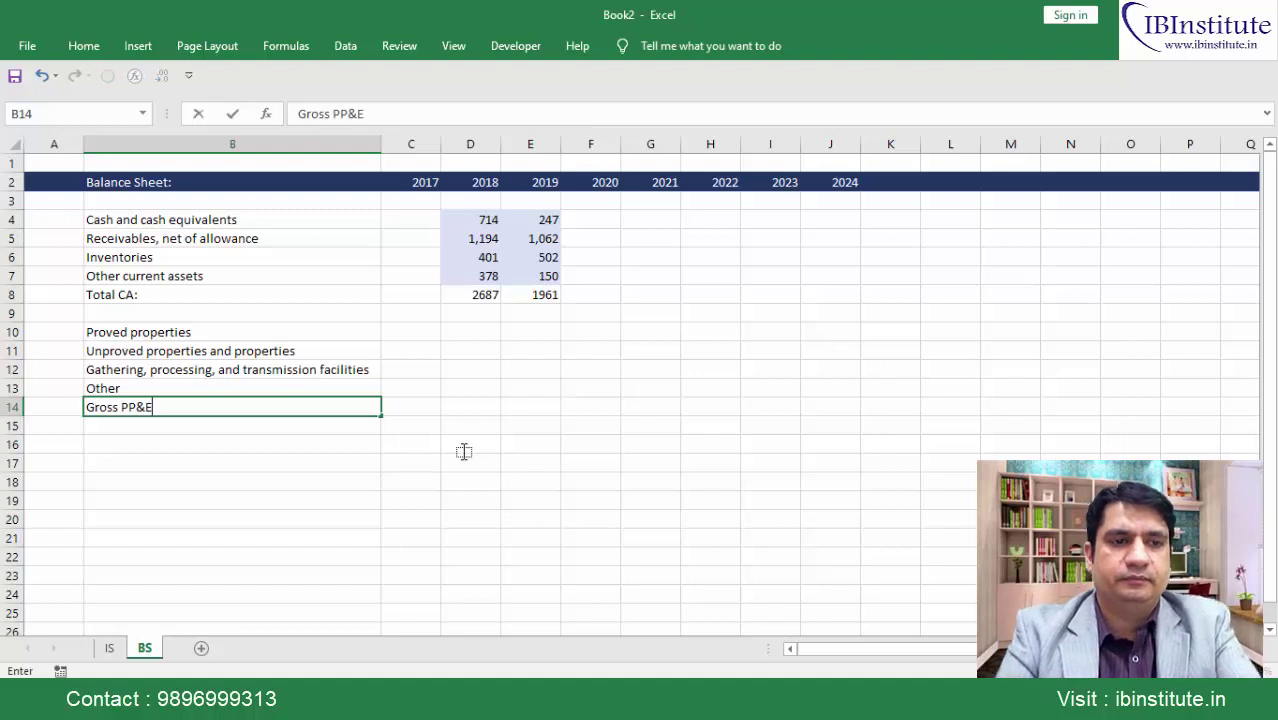
key(Return)
text(Accu)
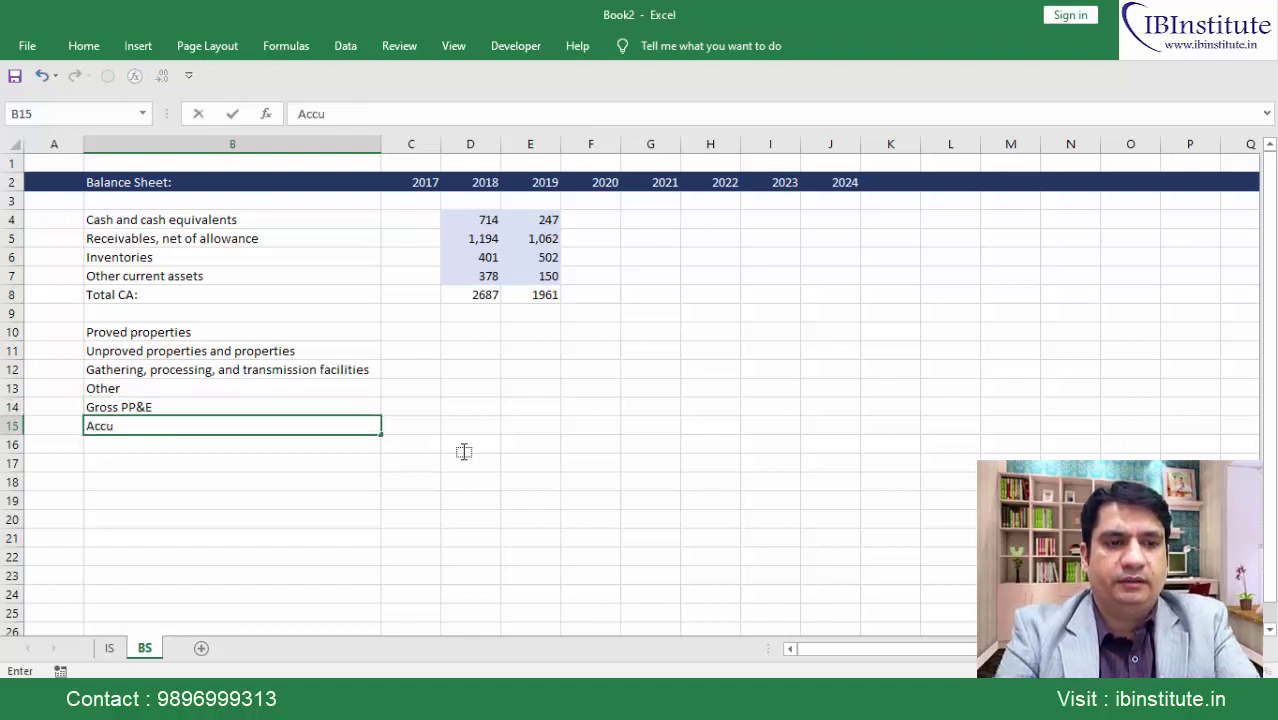
text(m DD&A)
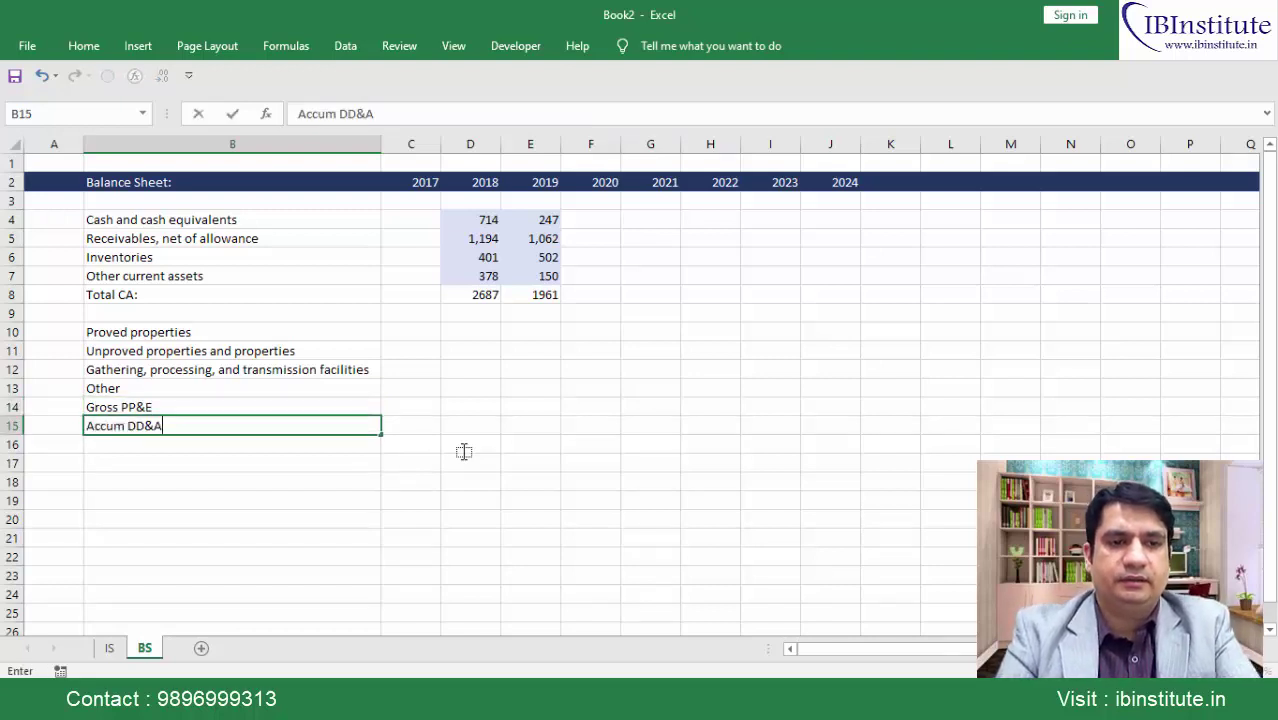
key(Return)
text(Net )
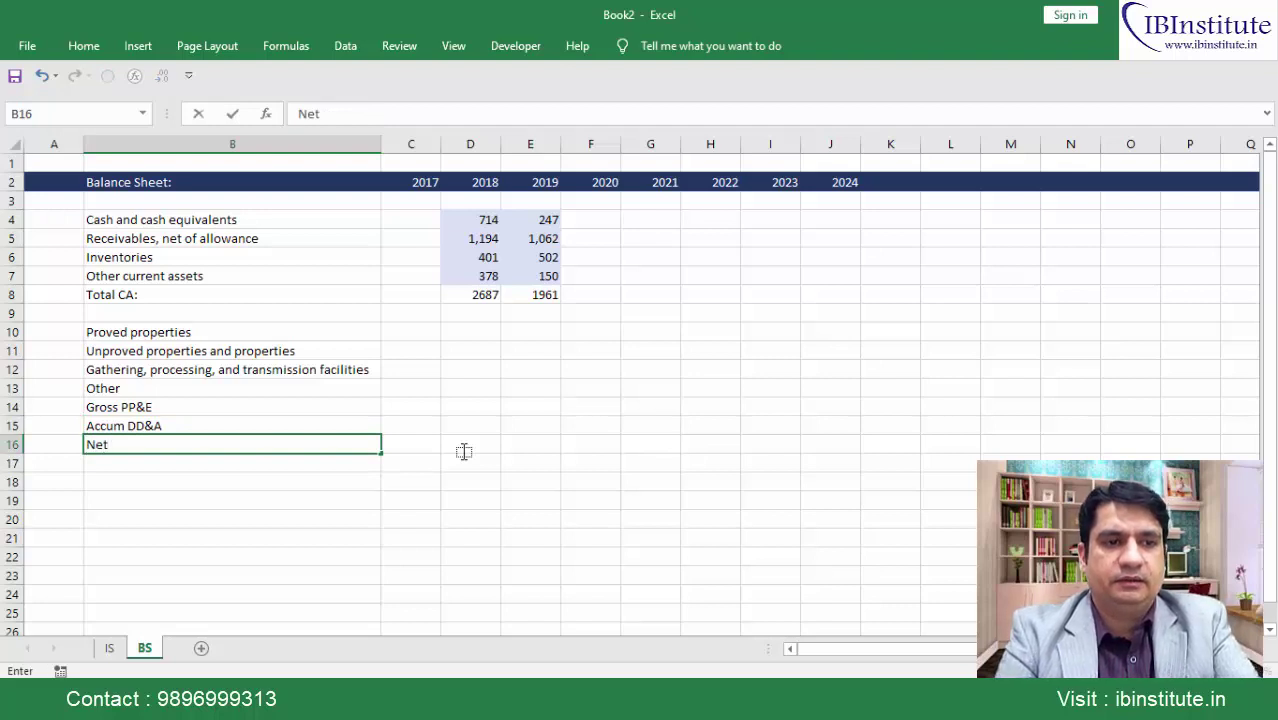
text(PP)
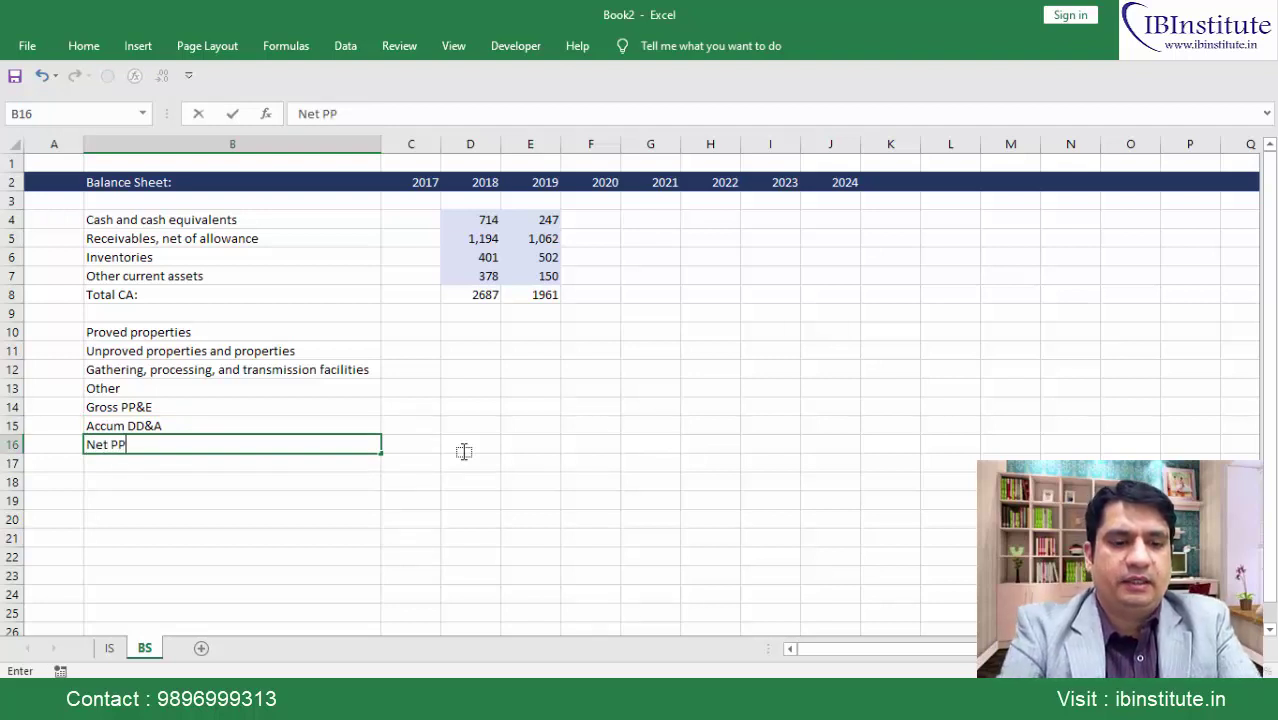
text(&E)
click(463, 451)
key(Up)
key(Up)
key(Up)
key(Up)
key(Up)
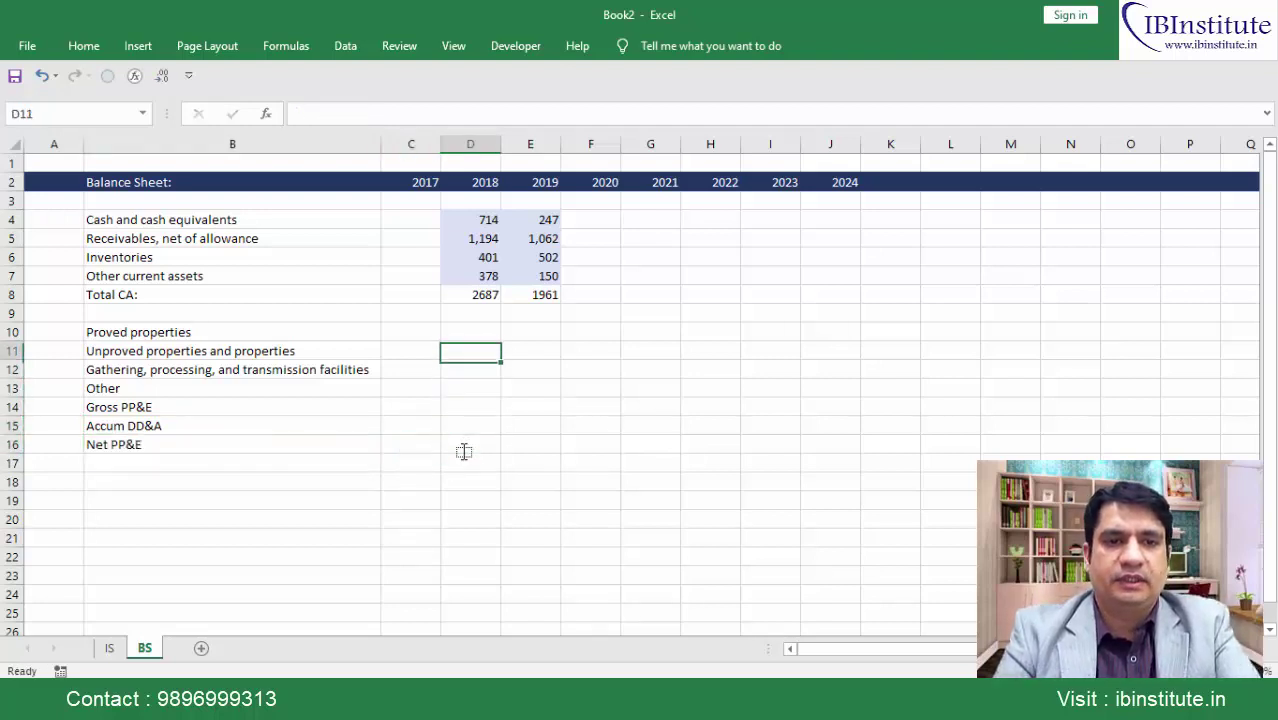
key(Up)
key(Right)
key(alt+Tab)
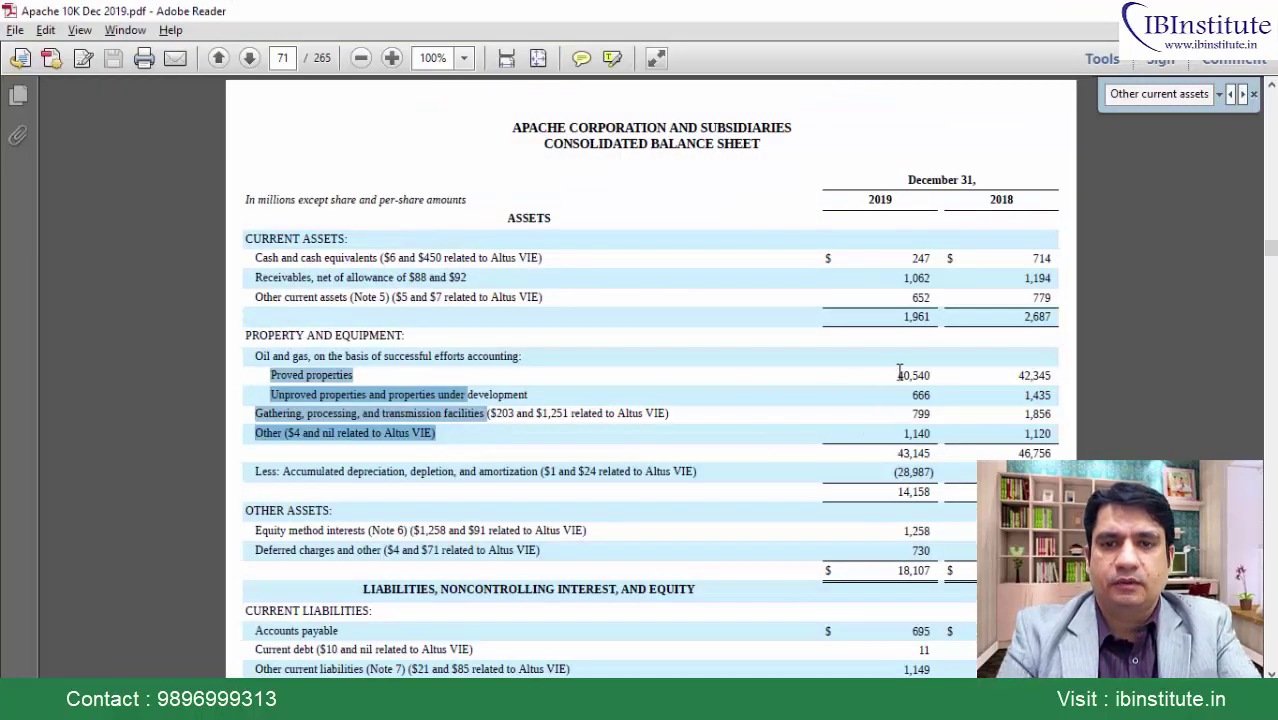
Paste the 2019 property figures into E10:E13 and AutoSum them in E14 (43,145)
drag(896, 375, 938, 433)
key(ctrl+c)
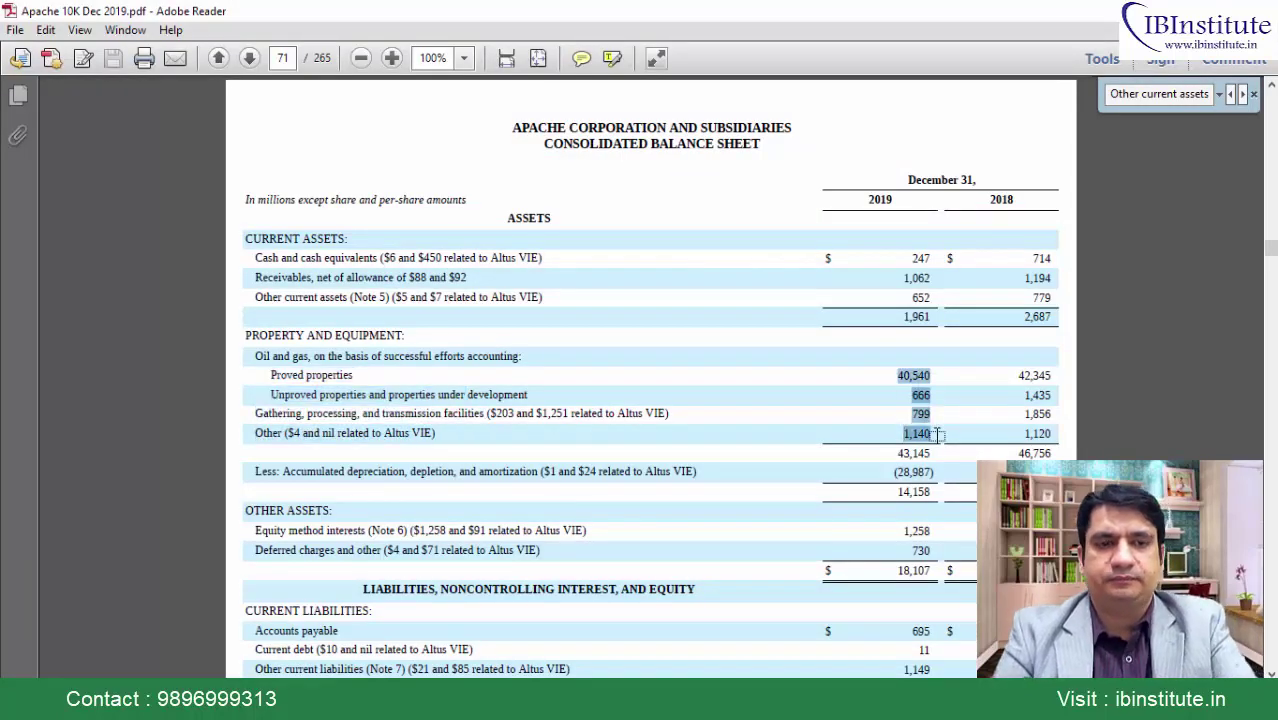
key(alt+Tab)
key(ctrl+v)
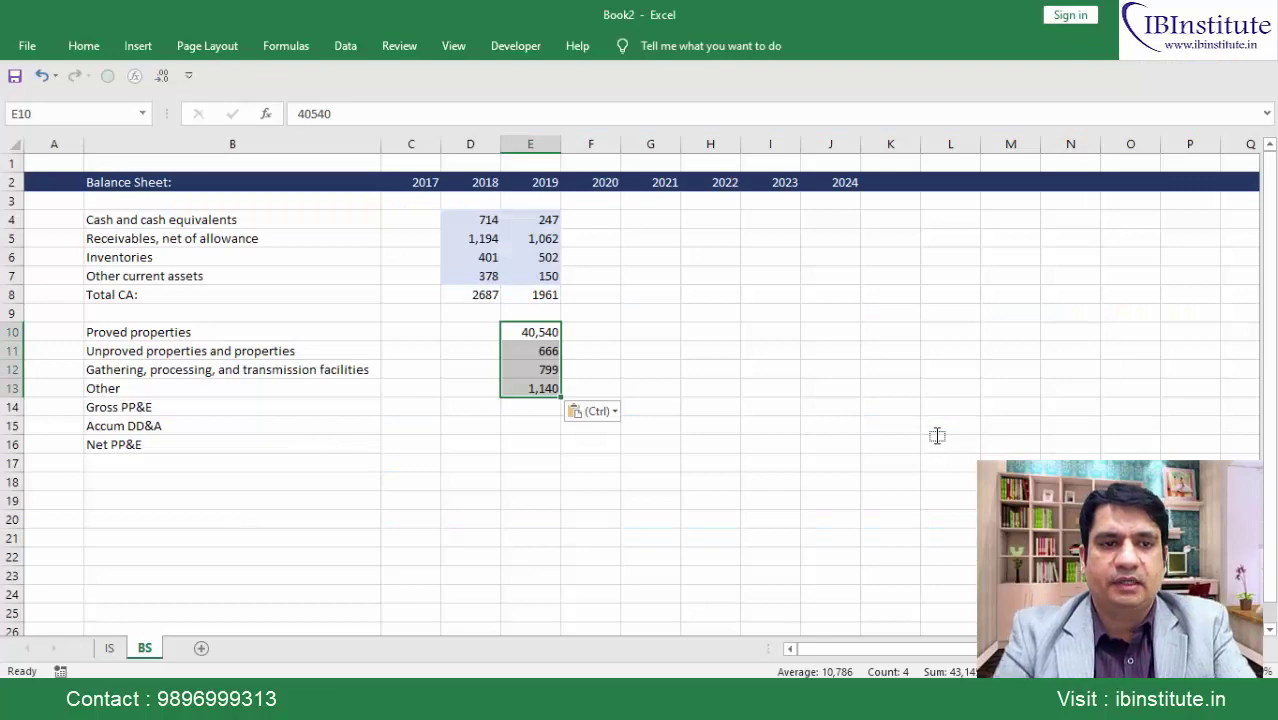
key(Down)
key(Down)
key(Down)
key(Down)
key(alt+equal)
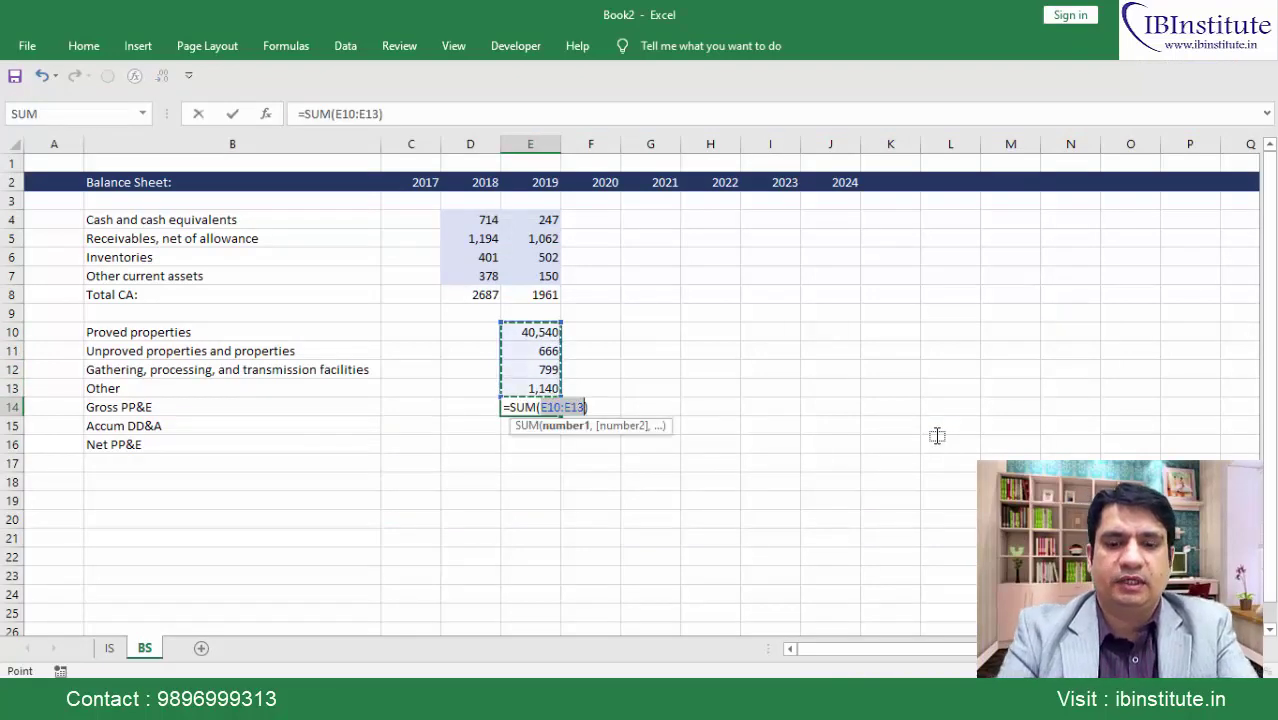
key(ctrl+Return)
Paste the 2018 property figures into D10:D13 and AutoSum them in D14 (46,756)
key(alt+Tab)
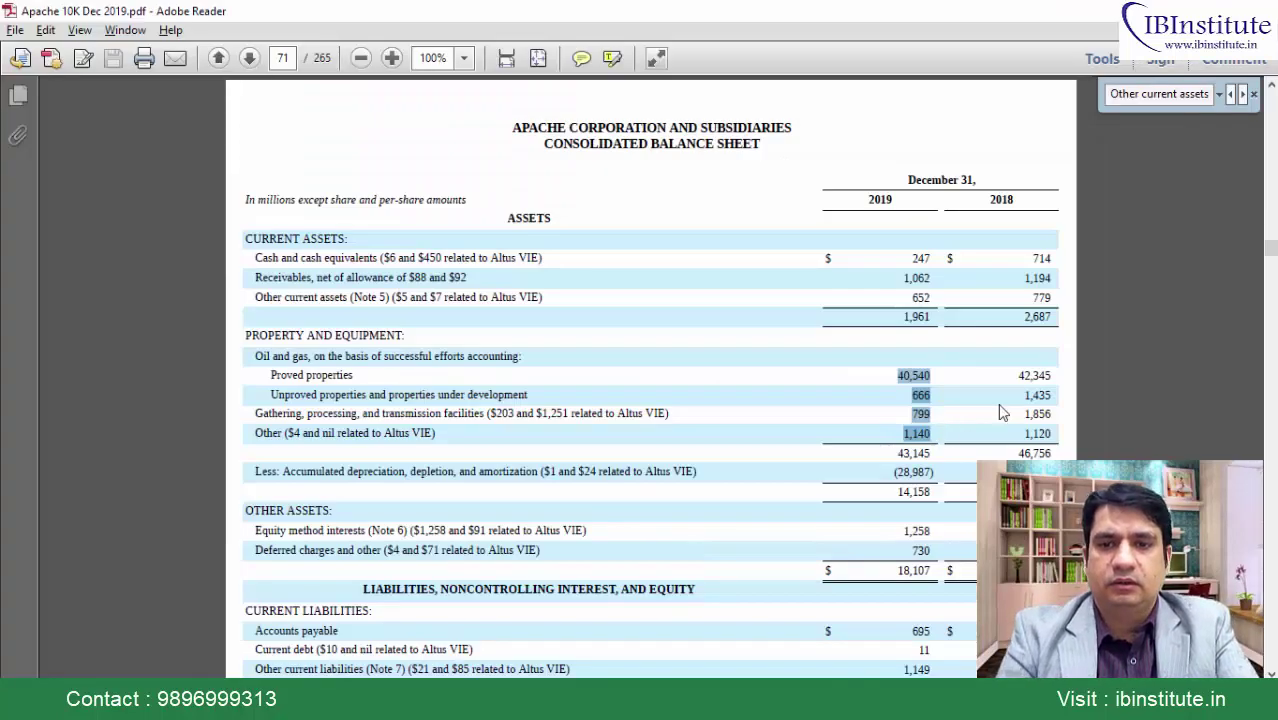
drag(1012, 366, 1058, 437)
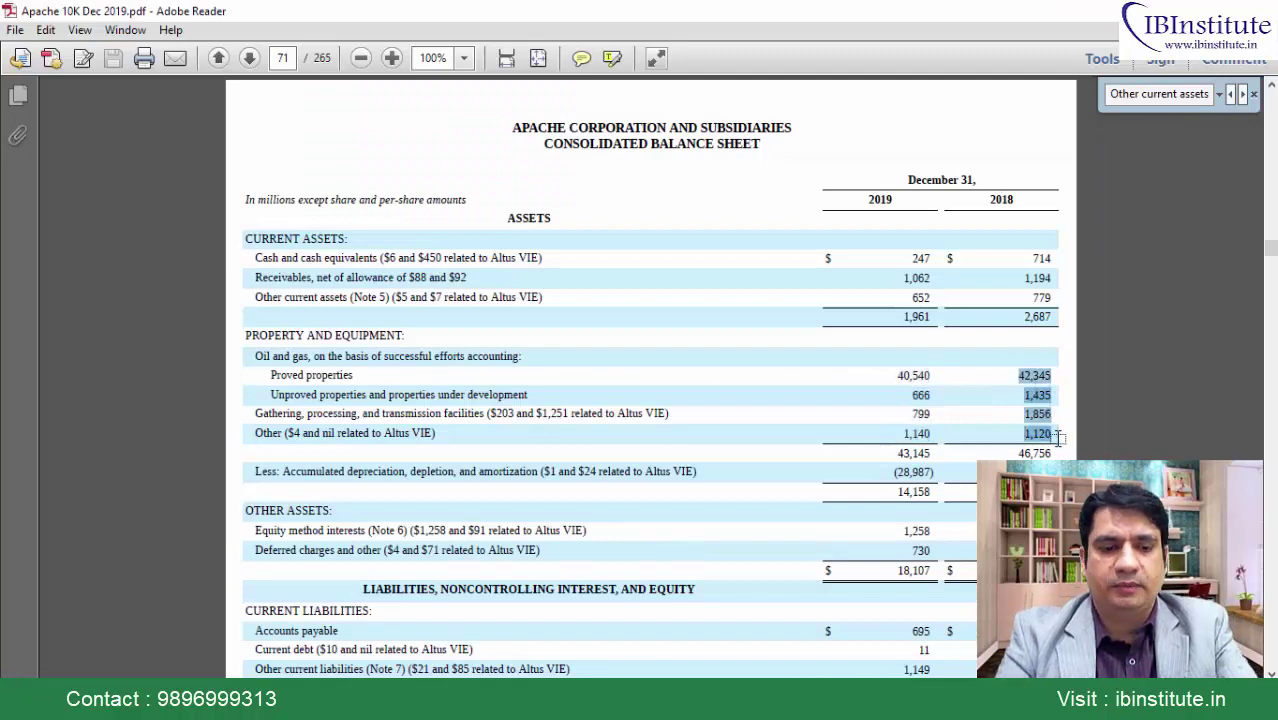
key(alt+Tab)
key(Left)
key(Up)
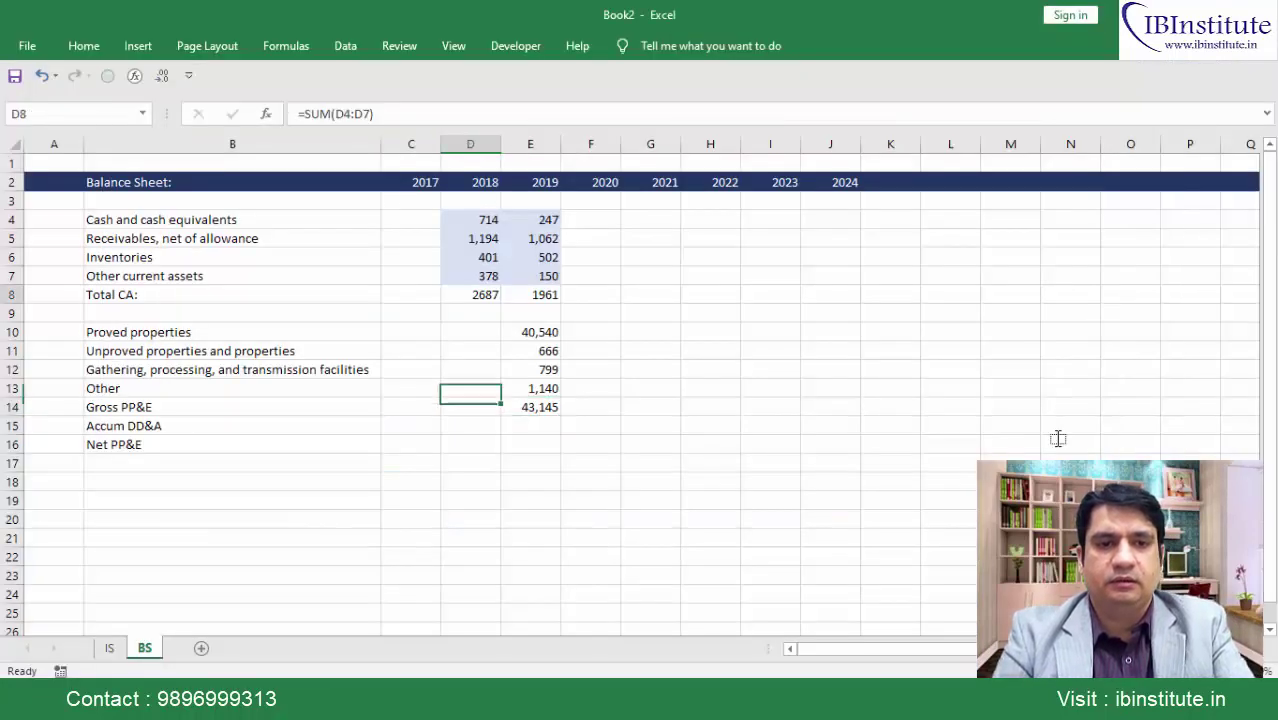
key(Up)
key(Up)
key(Up)
text(42,345 1,435 1,856 1,120)
key(Down)
key(Down)
key(Down)
key(Down)
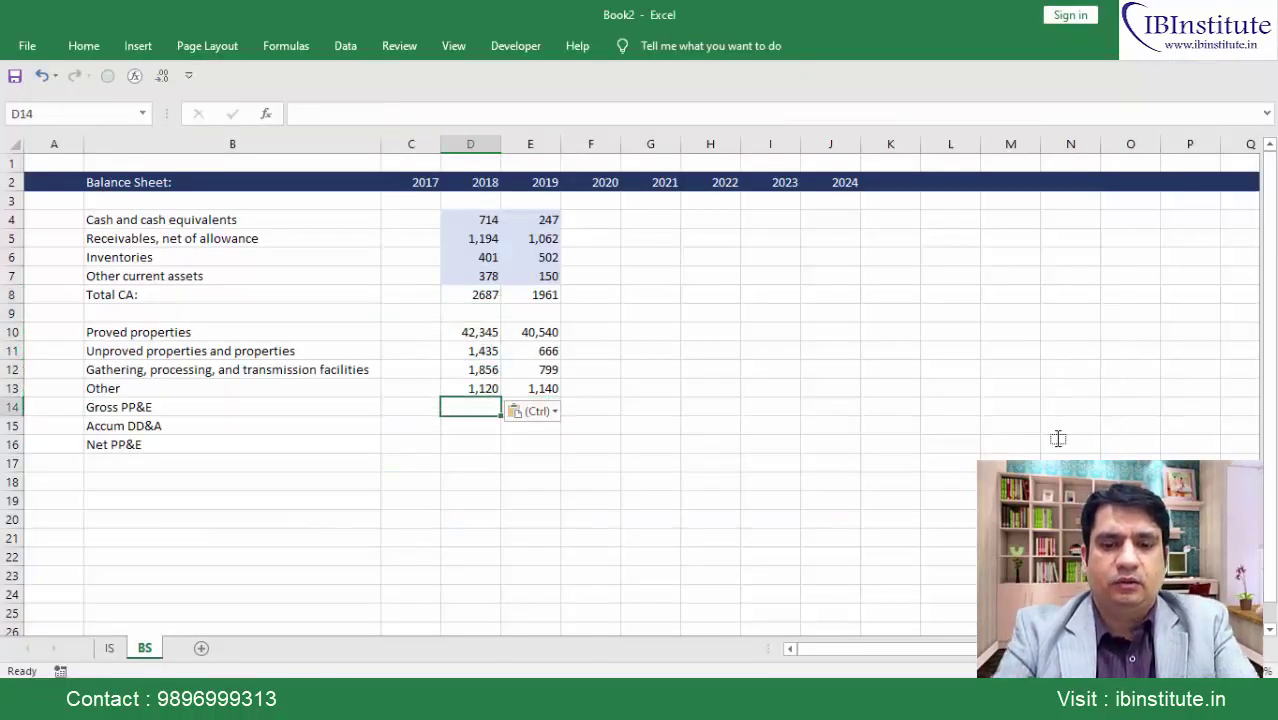
key(alt+equal)
key(ctrl+Return)
Copy the 2019 accumulated depreciation figure (28,987) and go to the Accum DD&A cell E15
key(alt+Tab)
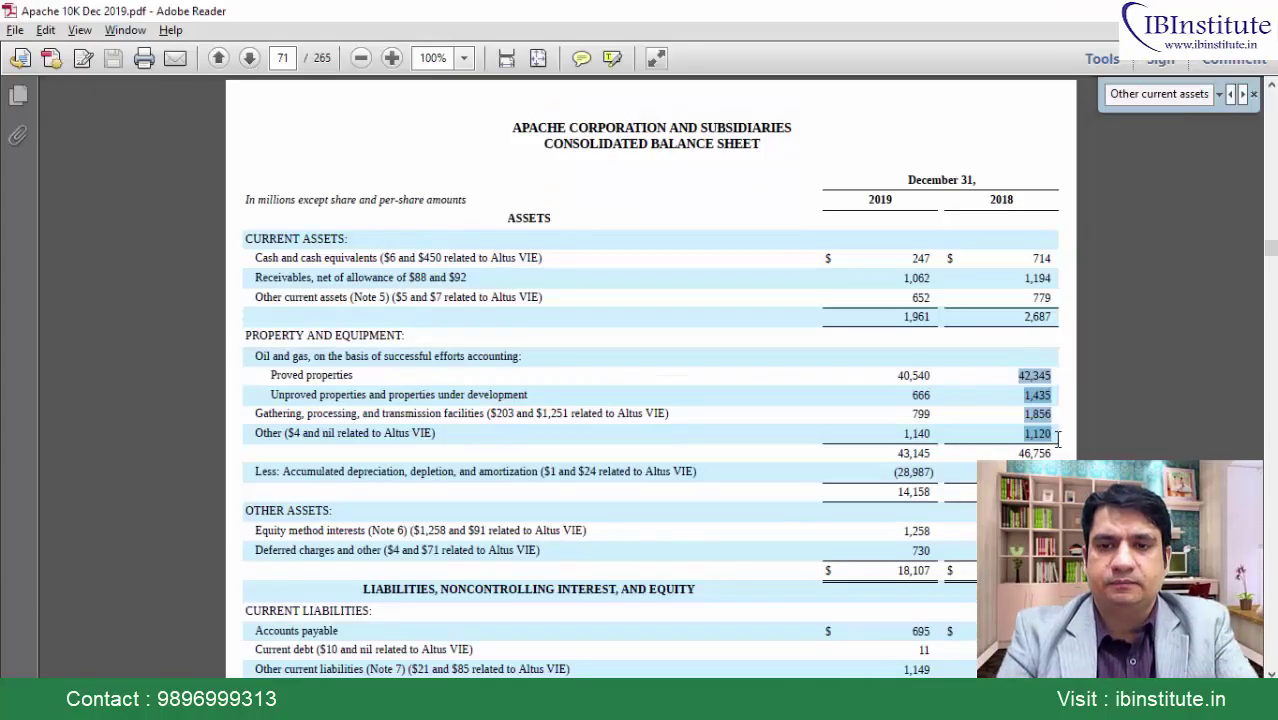
drag(897, 471, 929, 474)
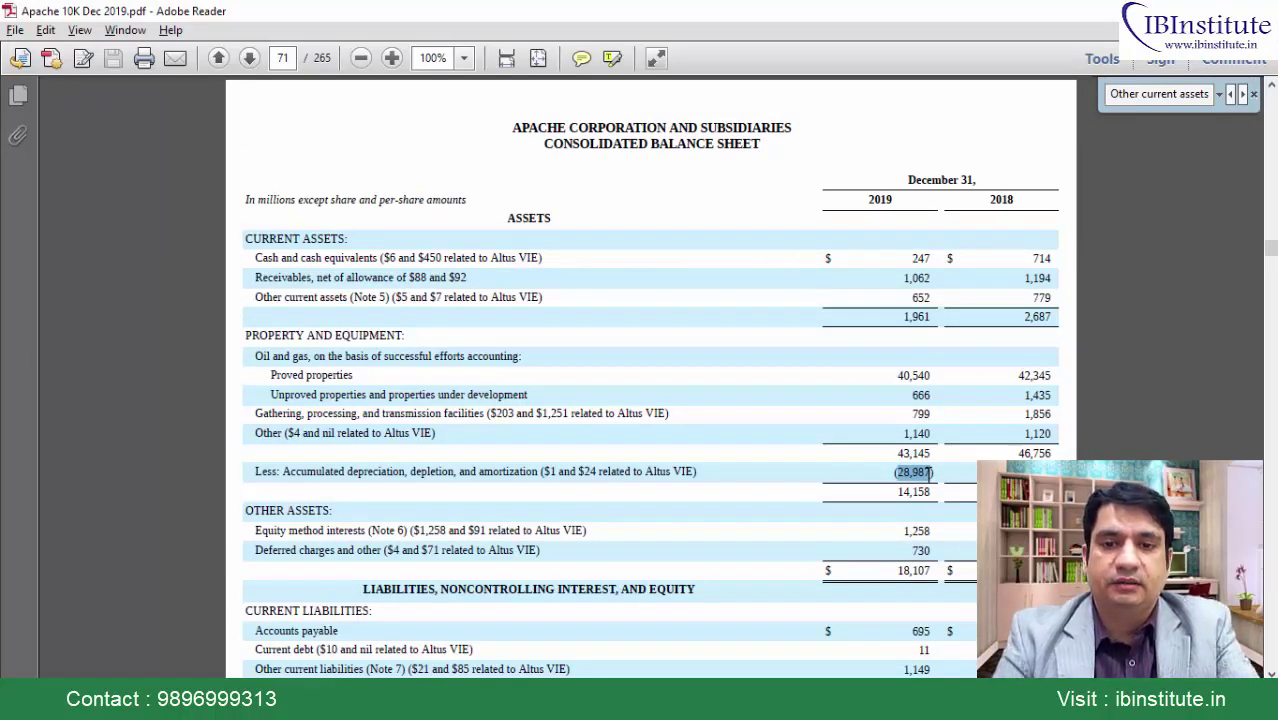
key(ctrl+c)
key(alt+Tab)
key(Down)
Paste Accum DD&A of 28,987 for 2019 and 28,335 for 2018 into row 15
key(ctrl+v)
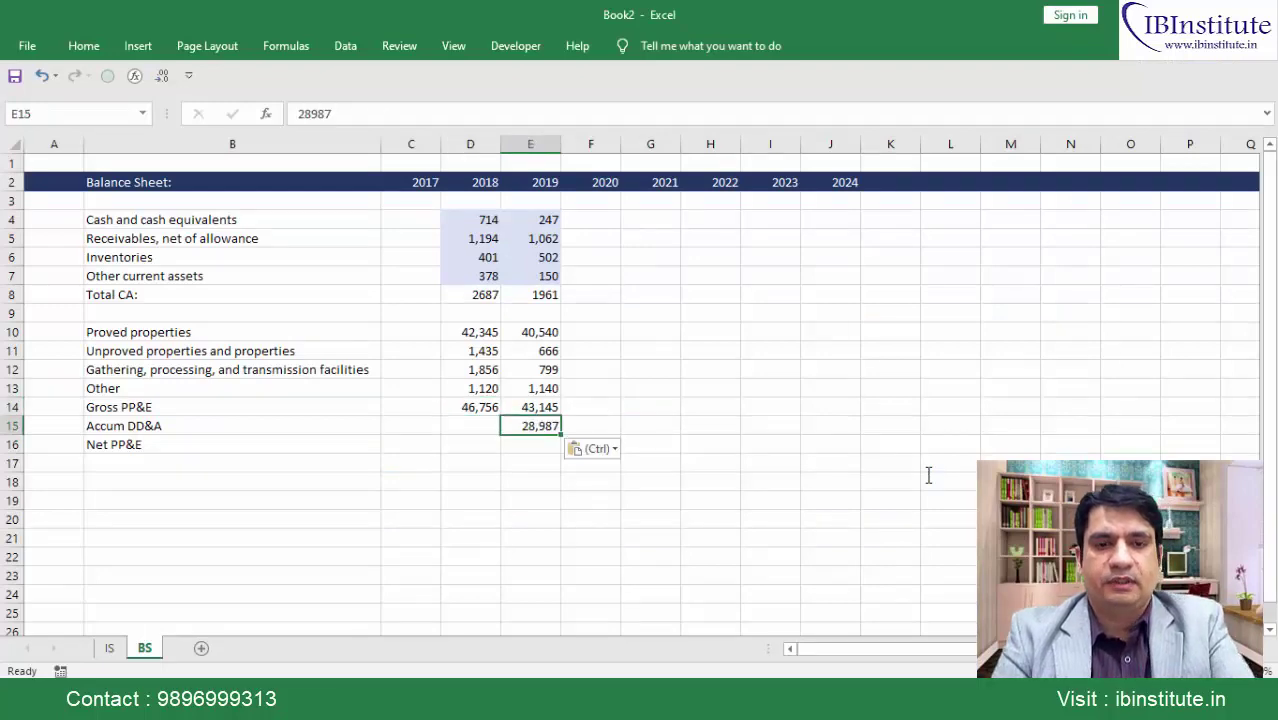
key(Left)
key(alt+Tab)
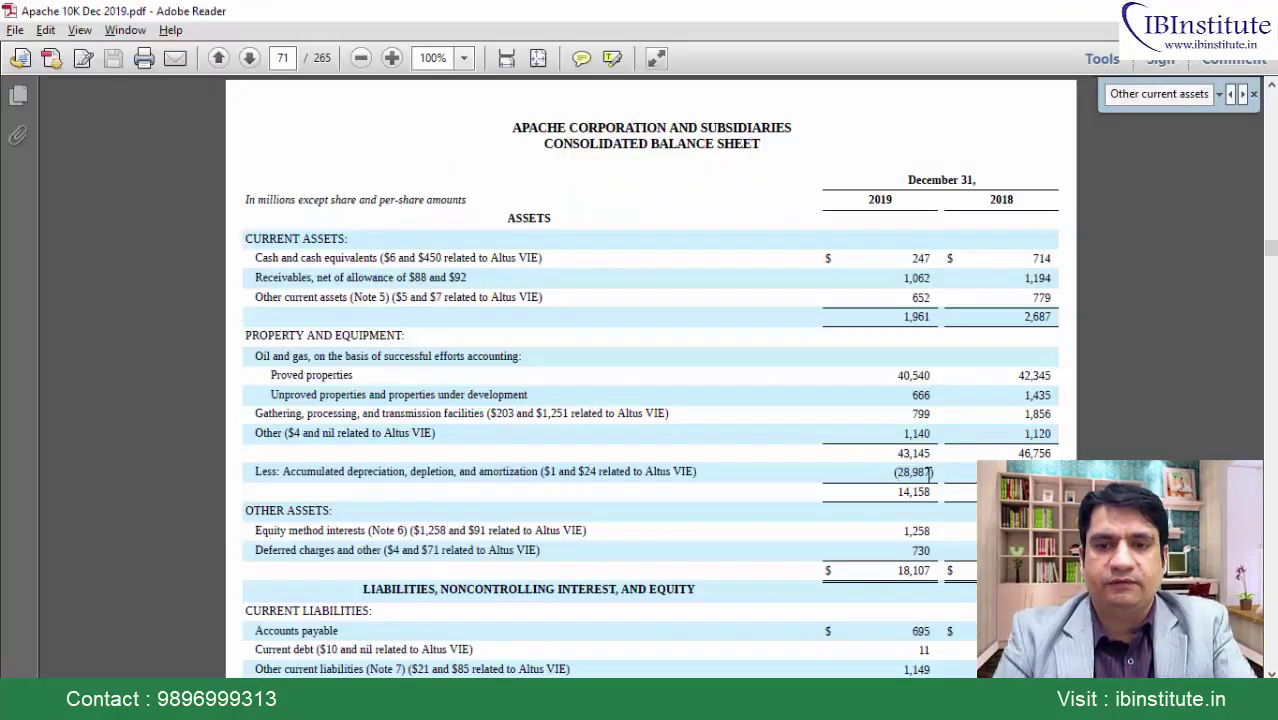
key(alt+Tab)
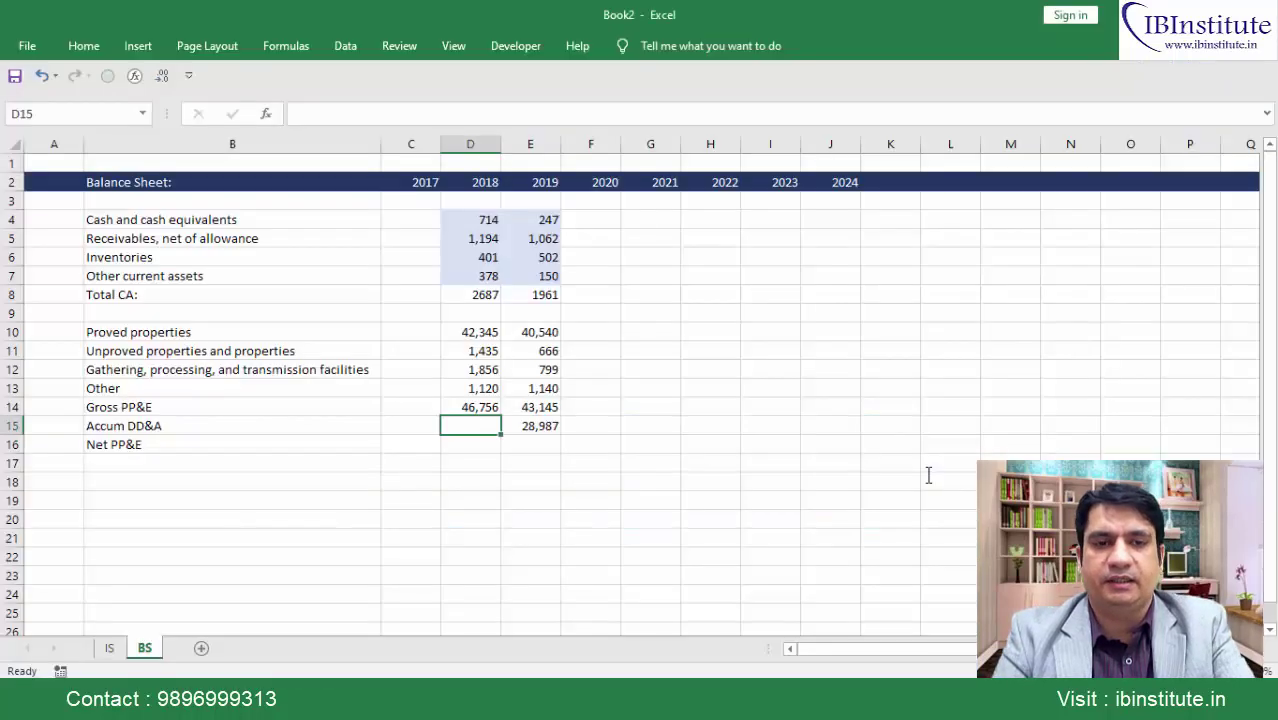
key(ctrl+v)
Shade the PP&E inputs D10:E13 and D15:E15 light blue
key(Up)
key(Up)
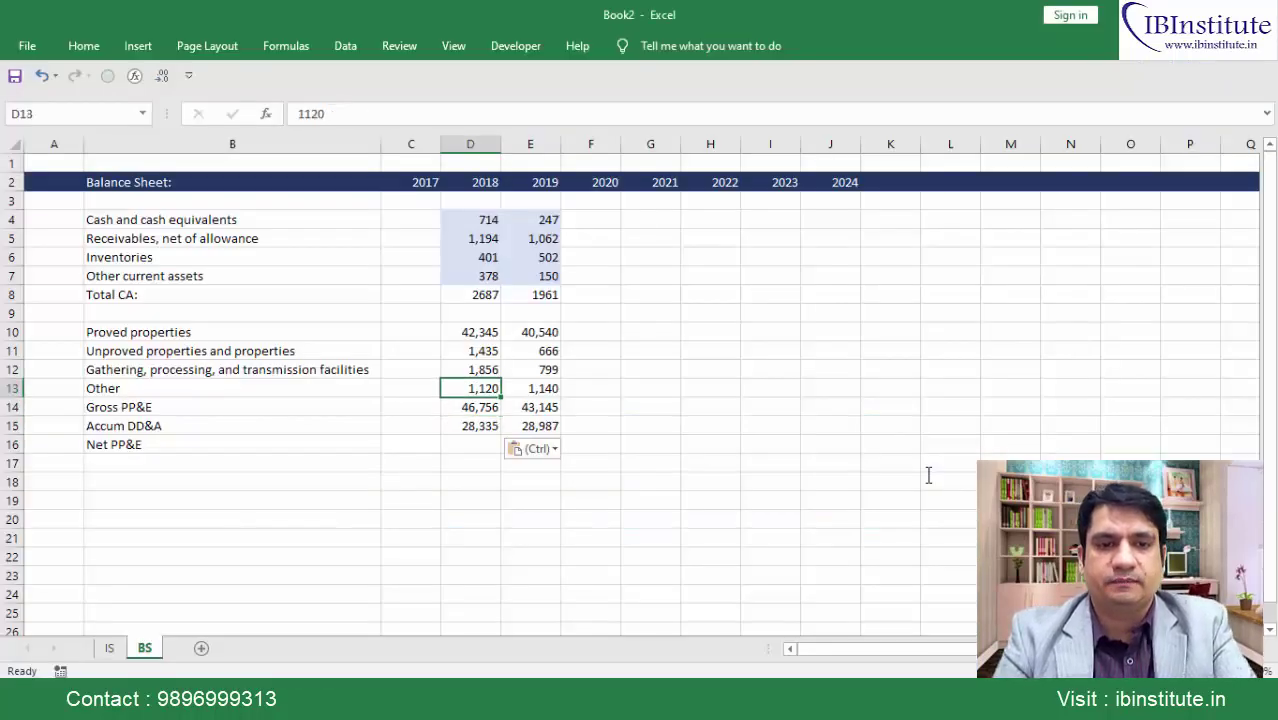
key(shift+Up)
key(shift+Up)
key(shift+Up)
key(shift+Right)
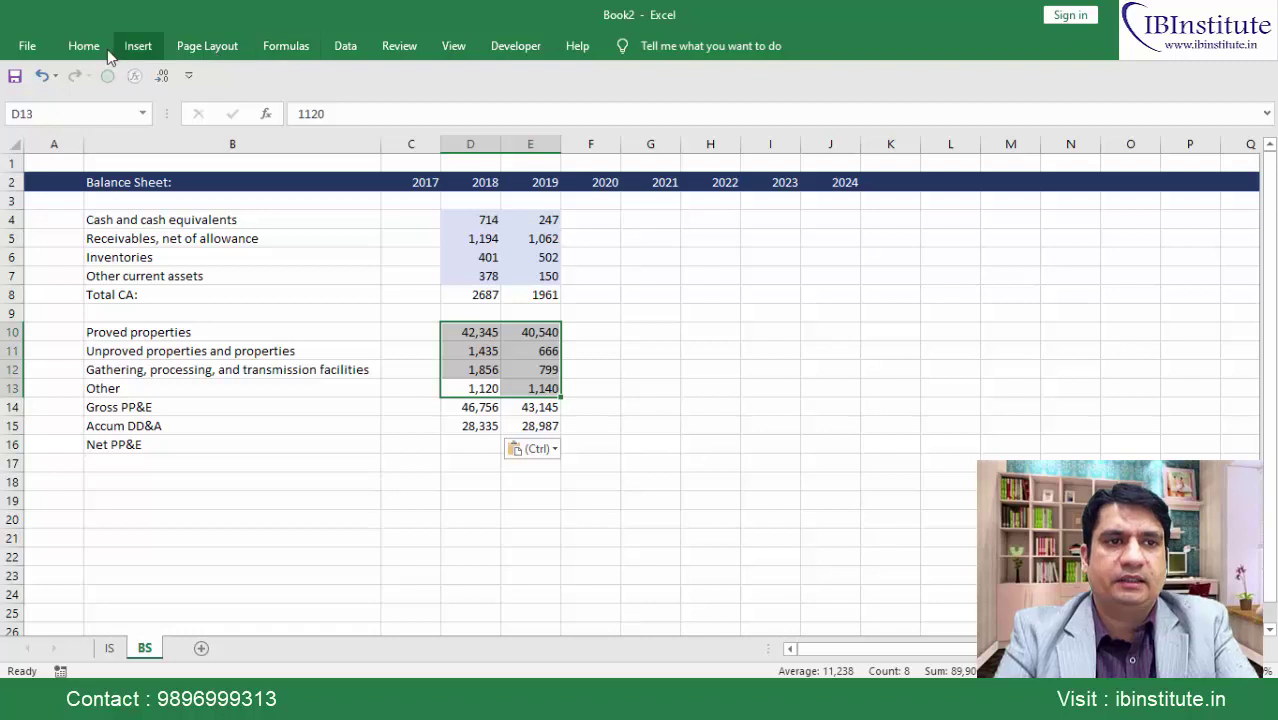
click(83, 46)
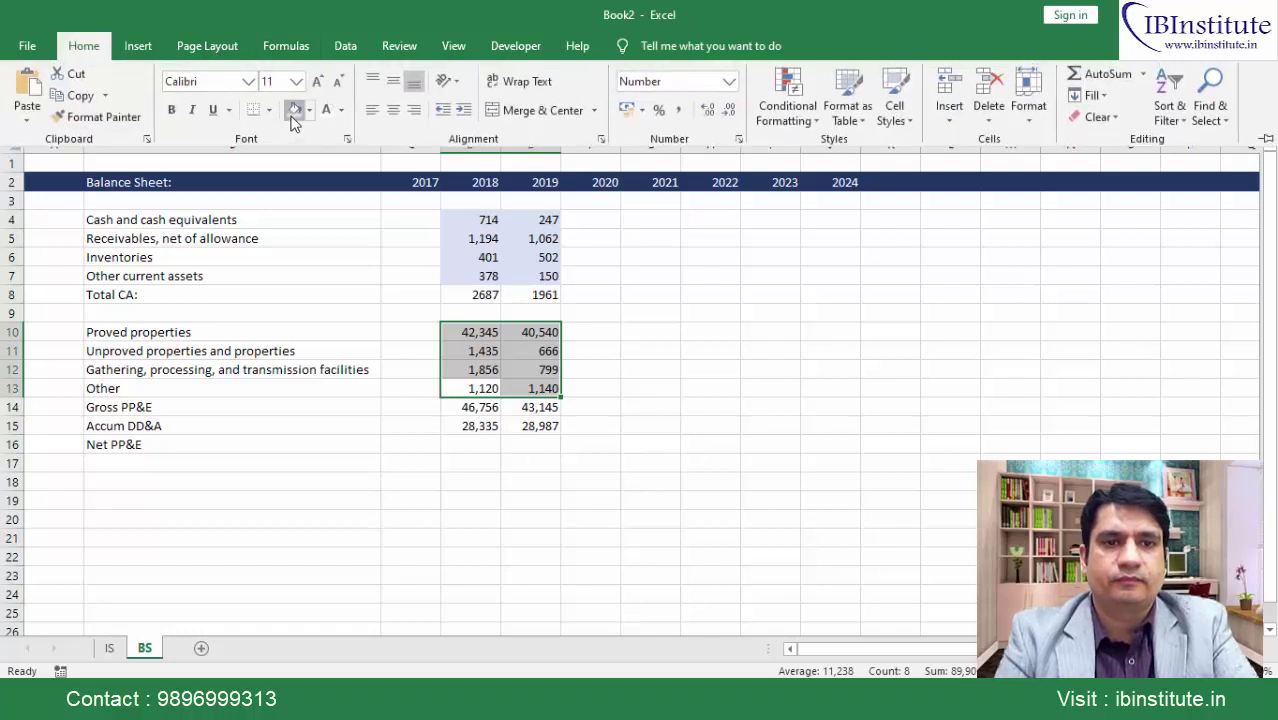
click(460, 405)
drag(468, 425, 550, 428)
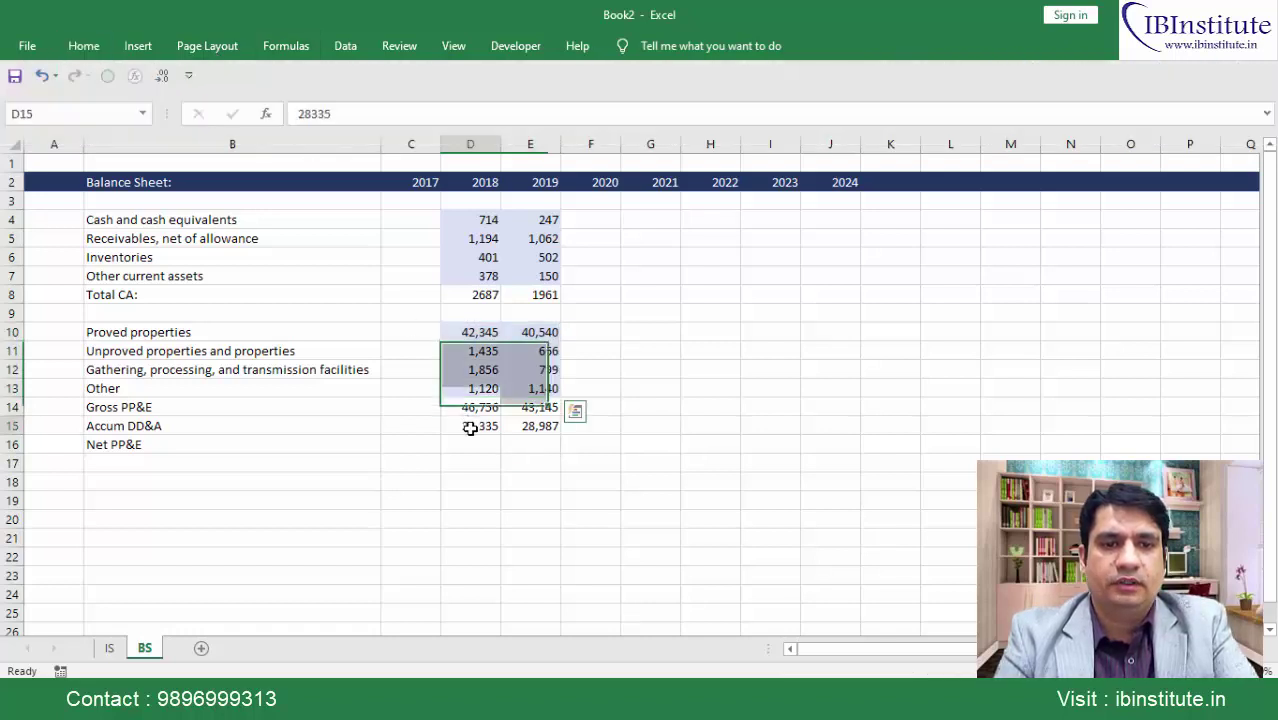
Compute Net PP&E as =D14-D15 in D16 and fill it right to E16
key(Down)
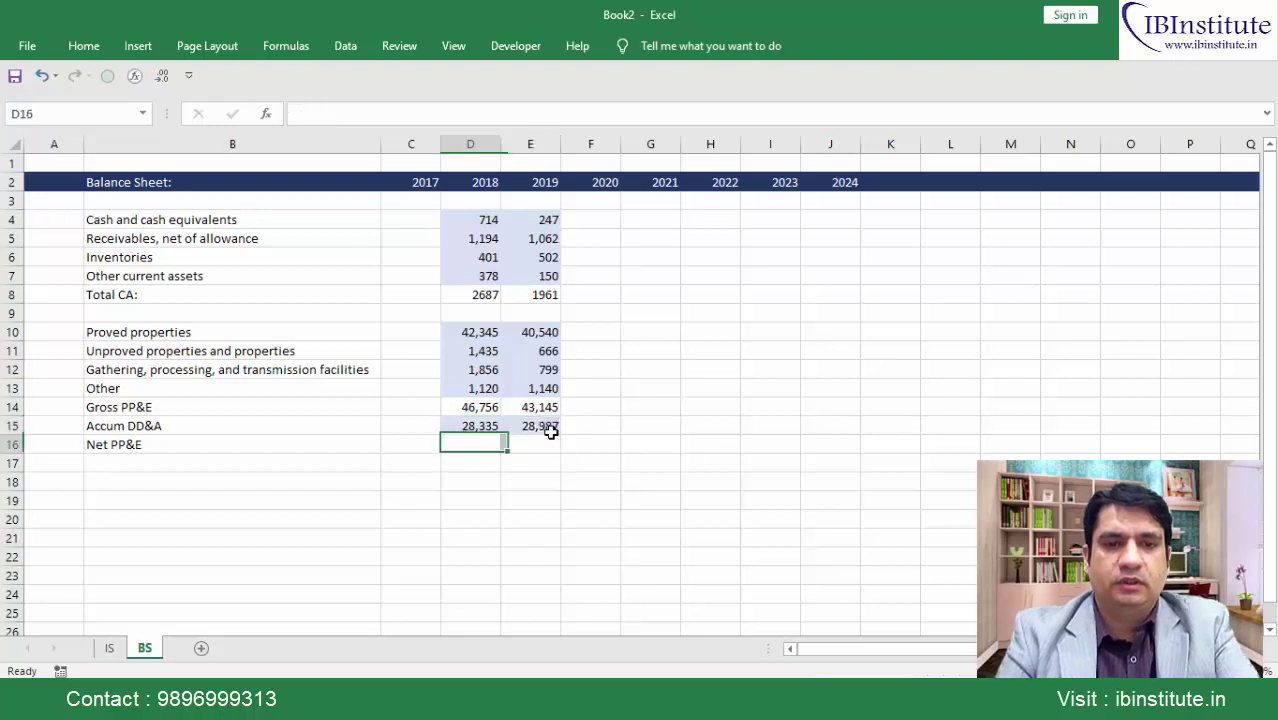
text(=)
key(Up)
text(-)
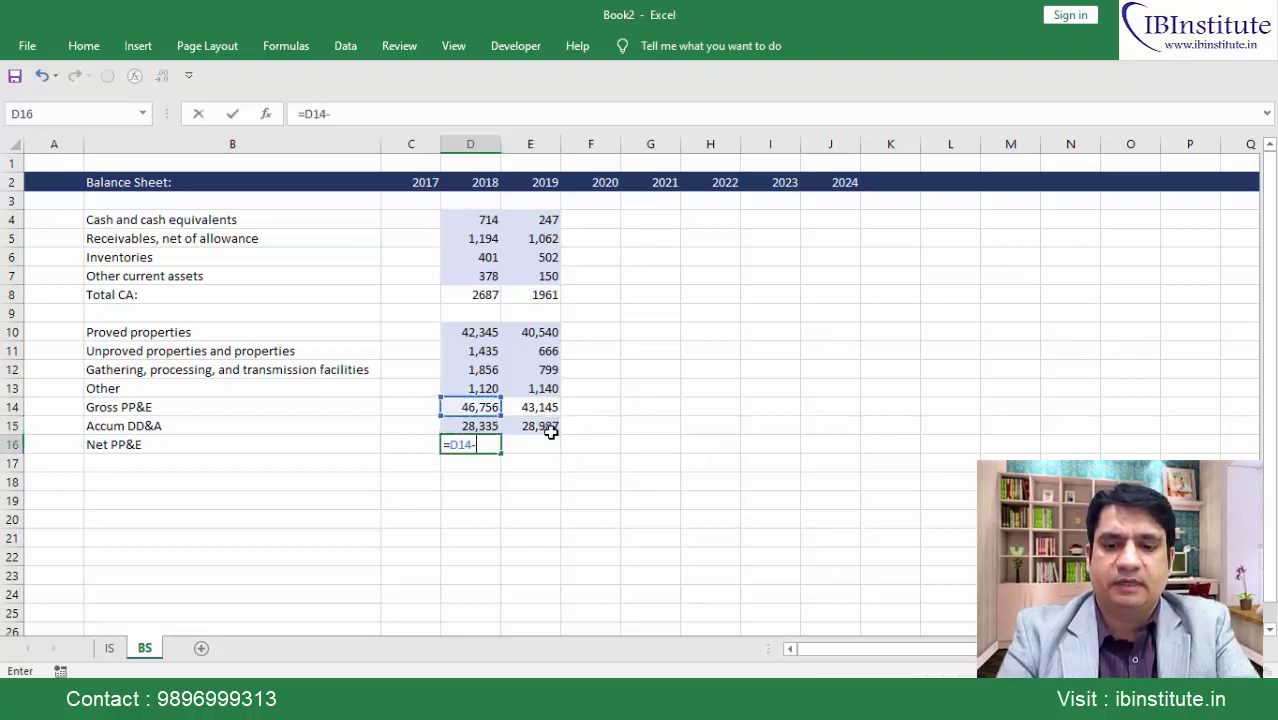
key(Down)
key(ctrl+Return)
key(shift+Right)
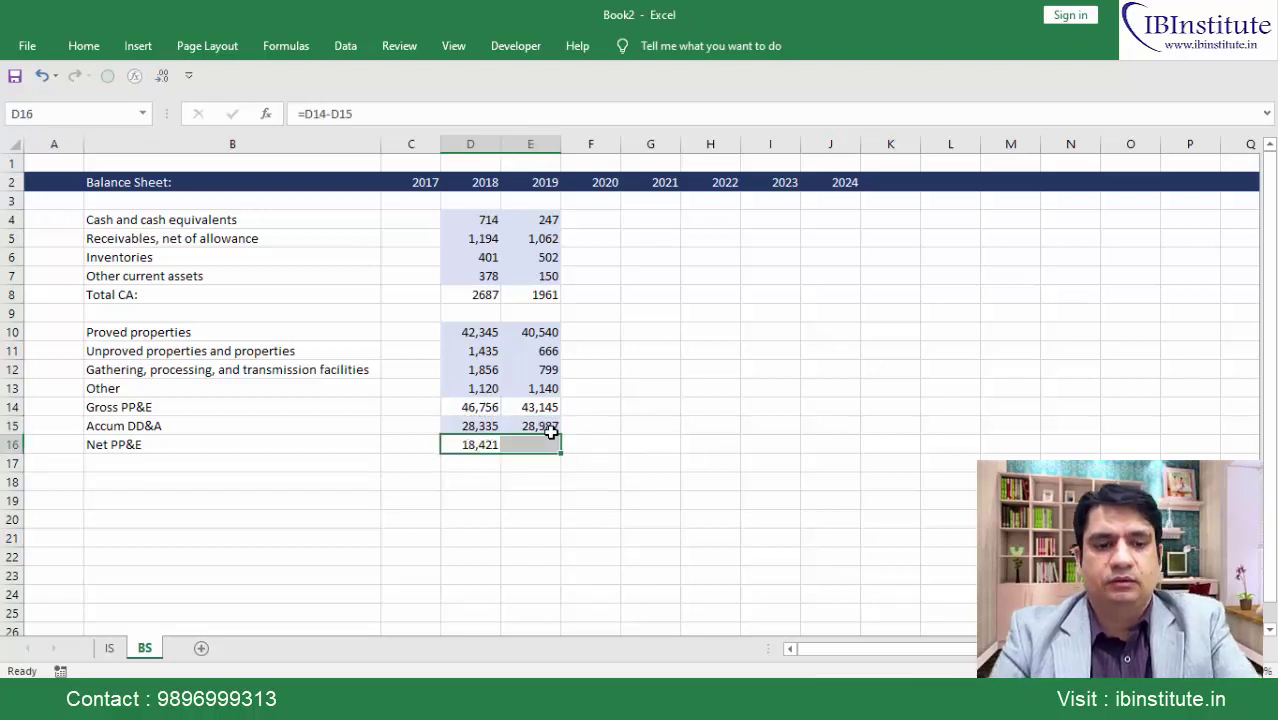
key(ctrl+r)
key(Down)
key(Down)
key(Left)
key(Left)
key(alt+Tab)
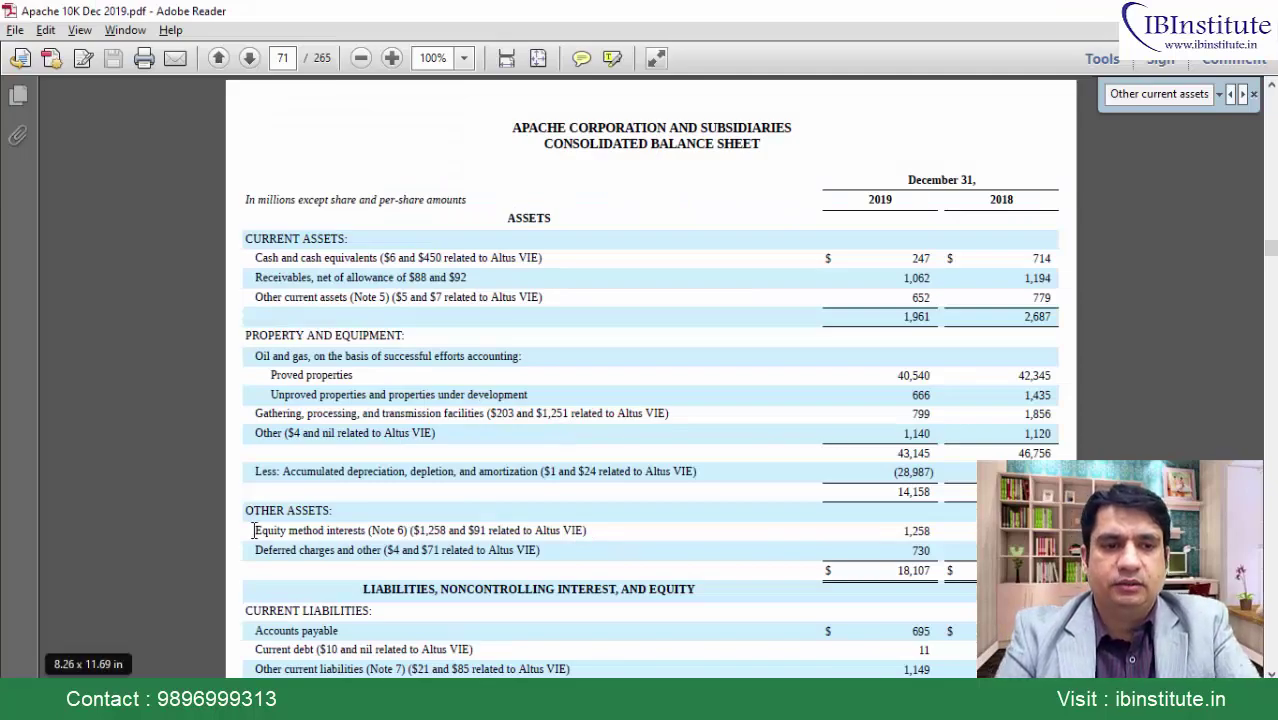
Paste Equity method interests and Deferred charges and other labels into B18:B19, removing the stray '('
drag(255, 528, 364, 556)
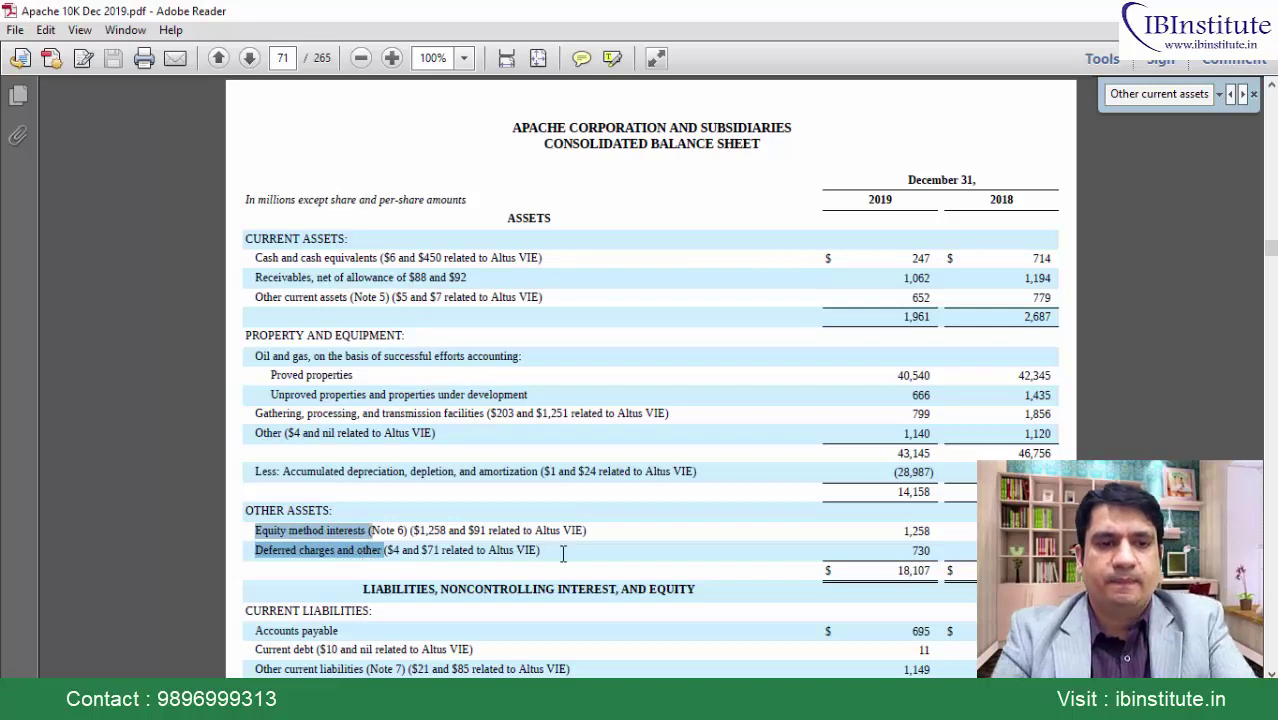
key(alt+Tab)
key(ctrl+v)
key(Down)
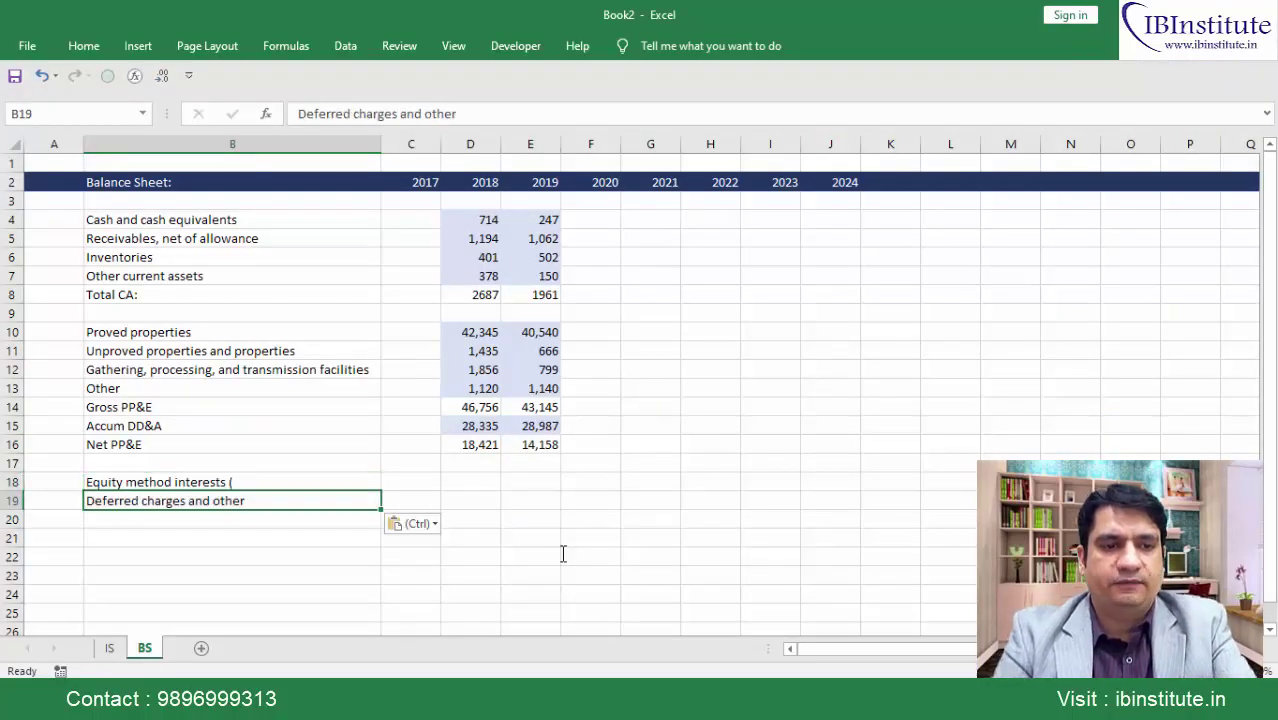
key(Up)
key(F2)
key(BackSpace)
key(Tab)
key(Tab)
key(Tab)
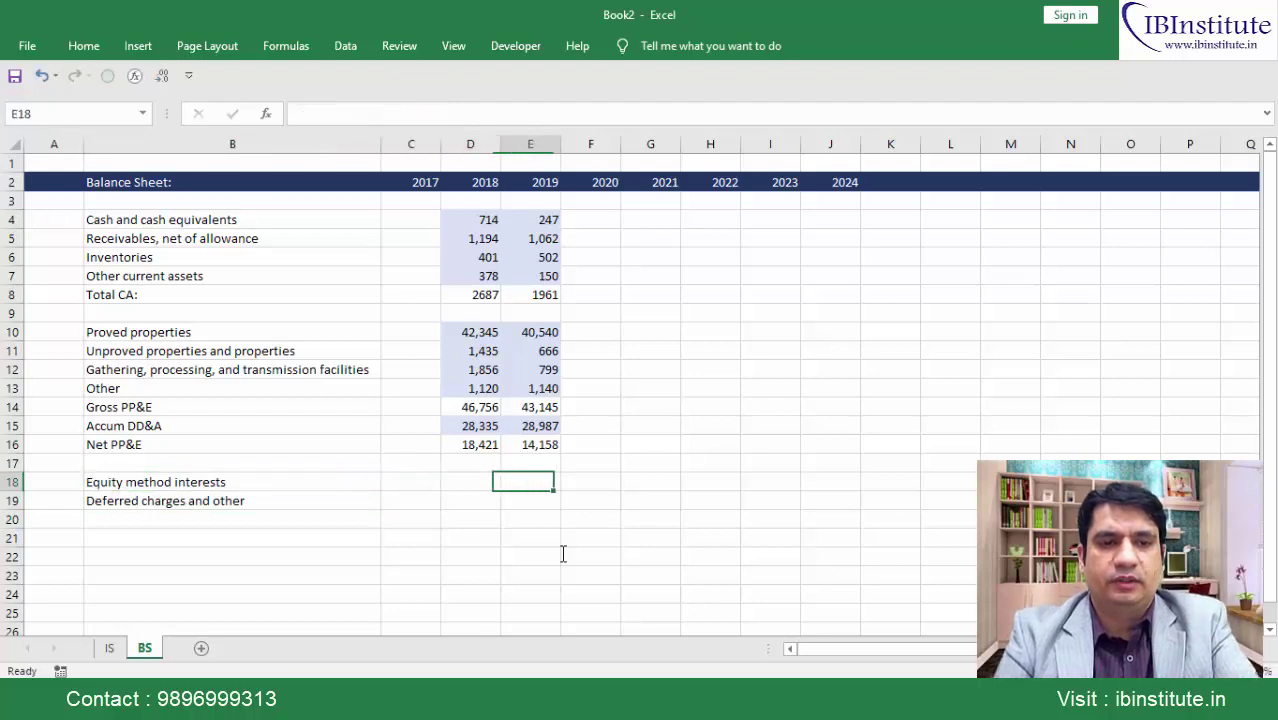
Paste 1,258 and 730 into E18:E19 for 2019 and 121 and 353 into D18:D19 for 2018
key(alt+Tab)
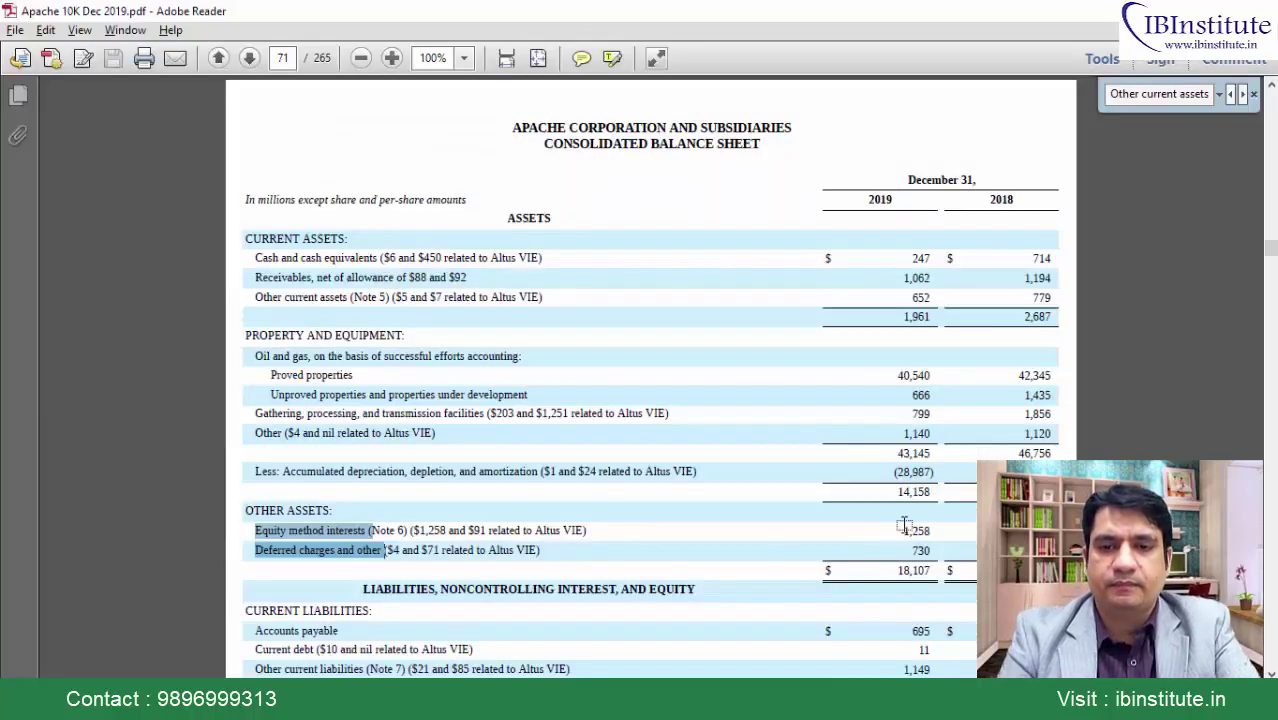
drag(903, 525, 935, 550)
key(alt+Tab)
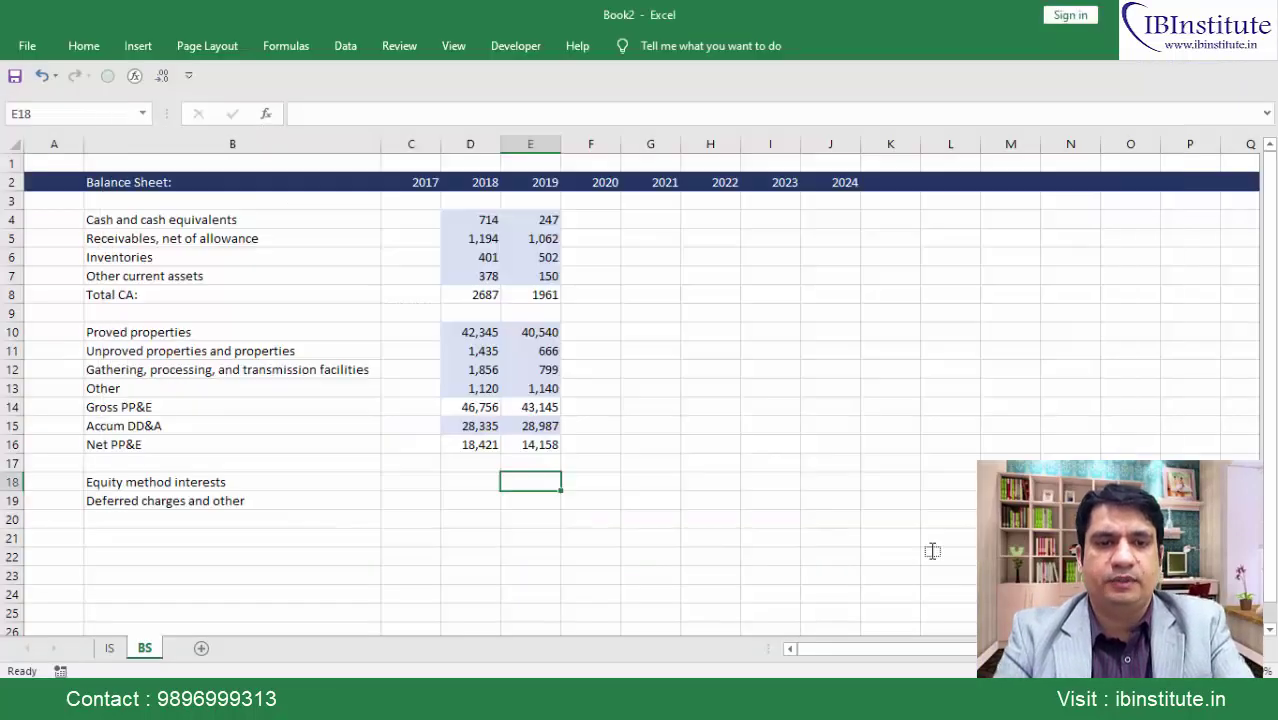
key(ctrl+v)
key(alt+Tab)
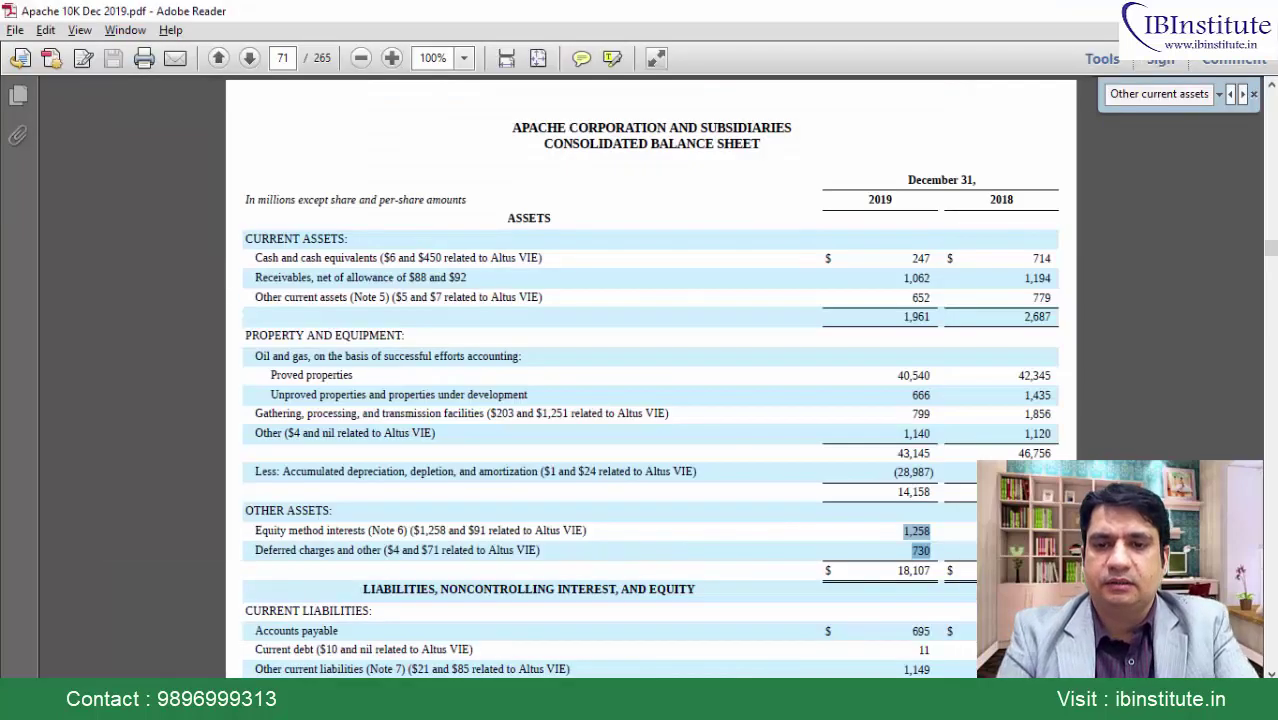
key(Escape)
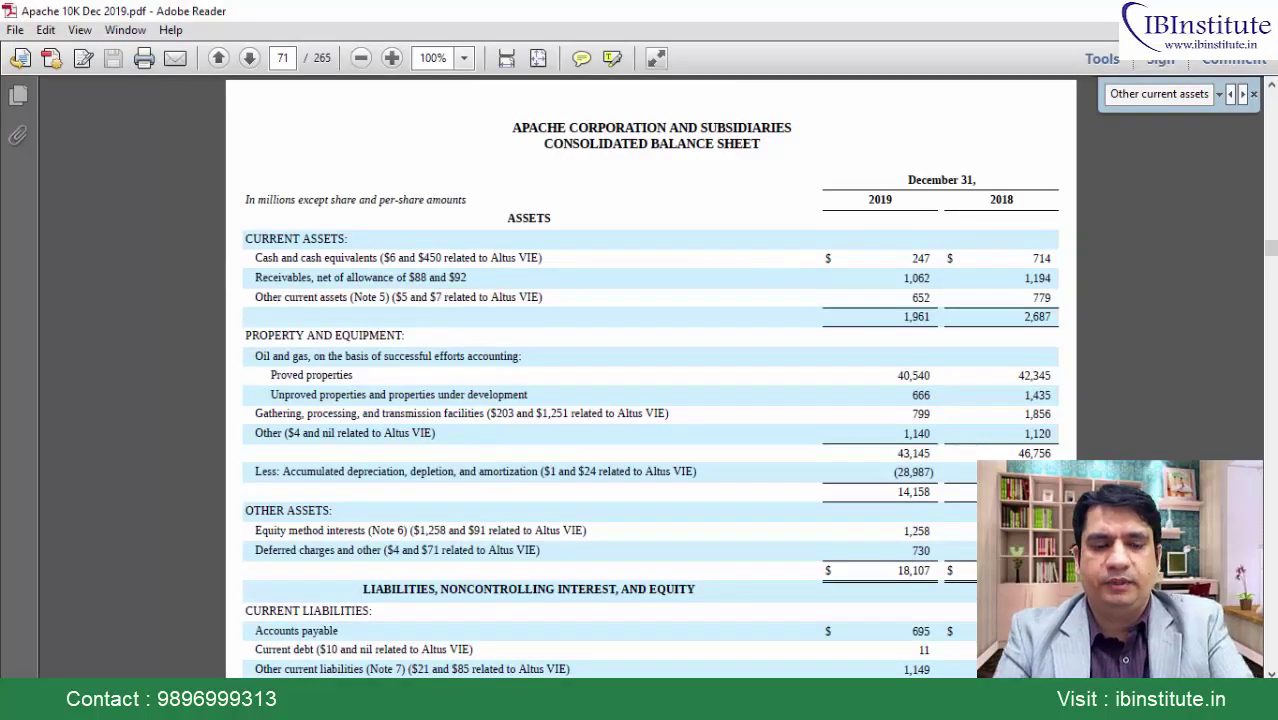
key(alt+Tab)
click(470, 482)
key(ctrl+v)
click(470, 519)
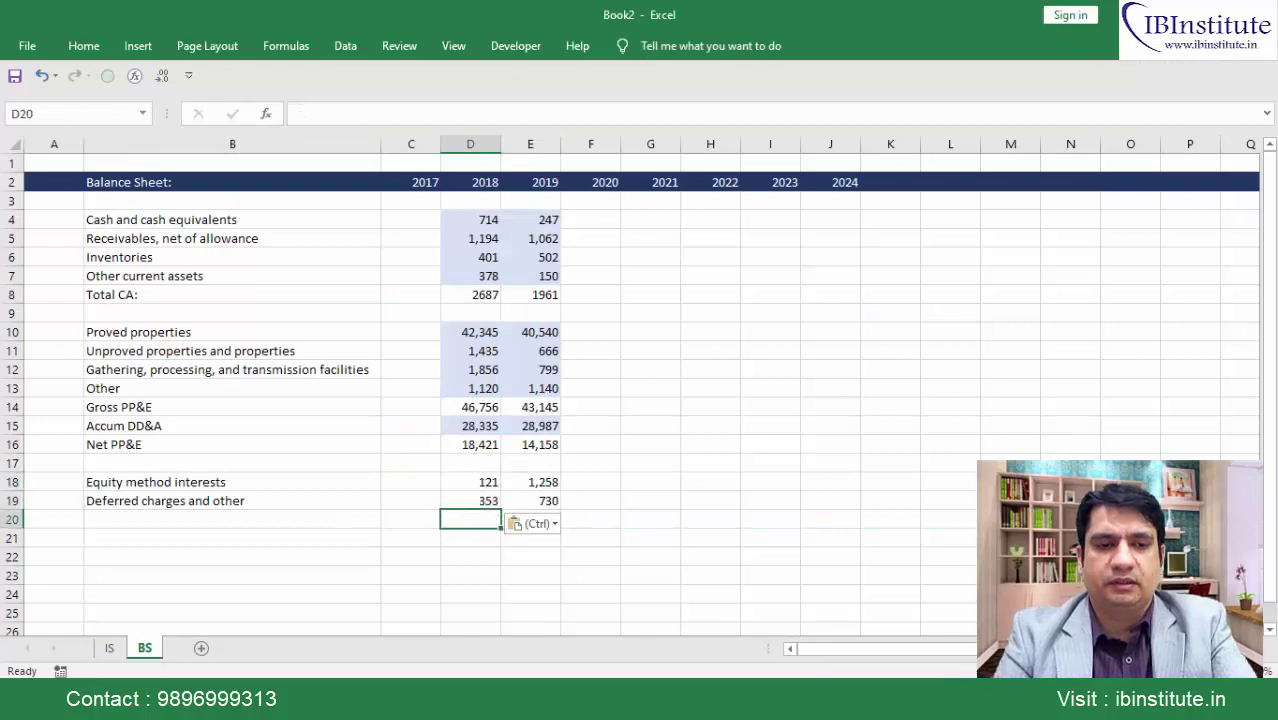
click(410, 519)
click(232, 519)
key(alt+Tab)
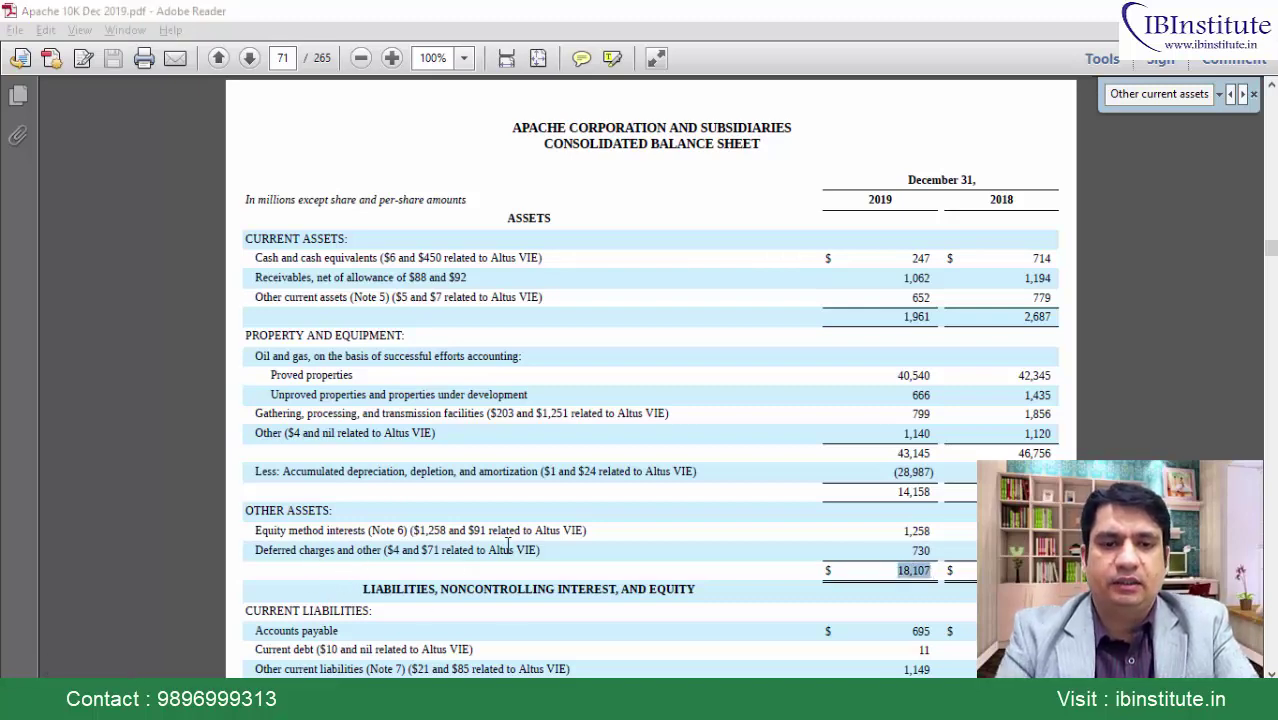
Label row 21 Total Assets and build a first 2018 total by adding the asset cells
key(alt+Tab)
key(Down)
text(Tota)
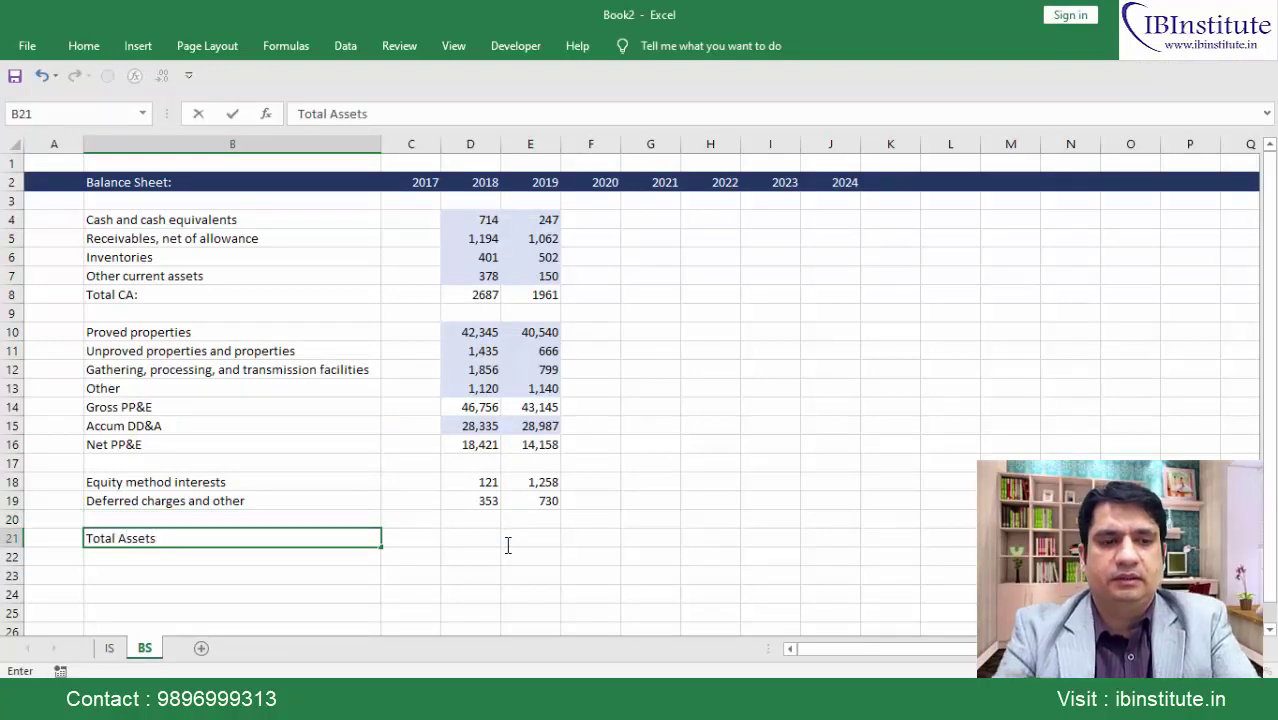
key(Tab)
key(Tab)
text(=)
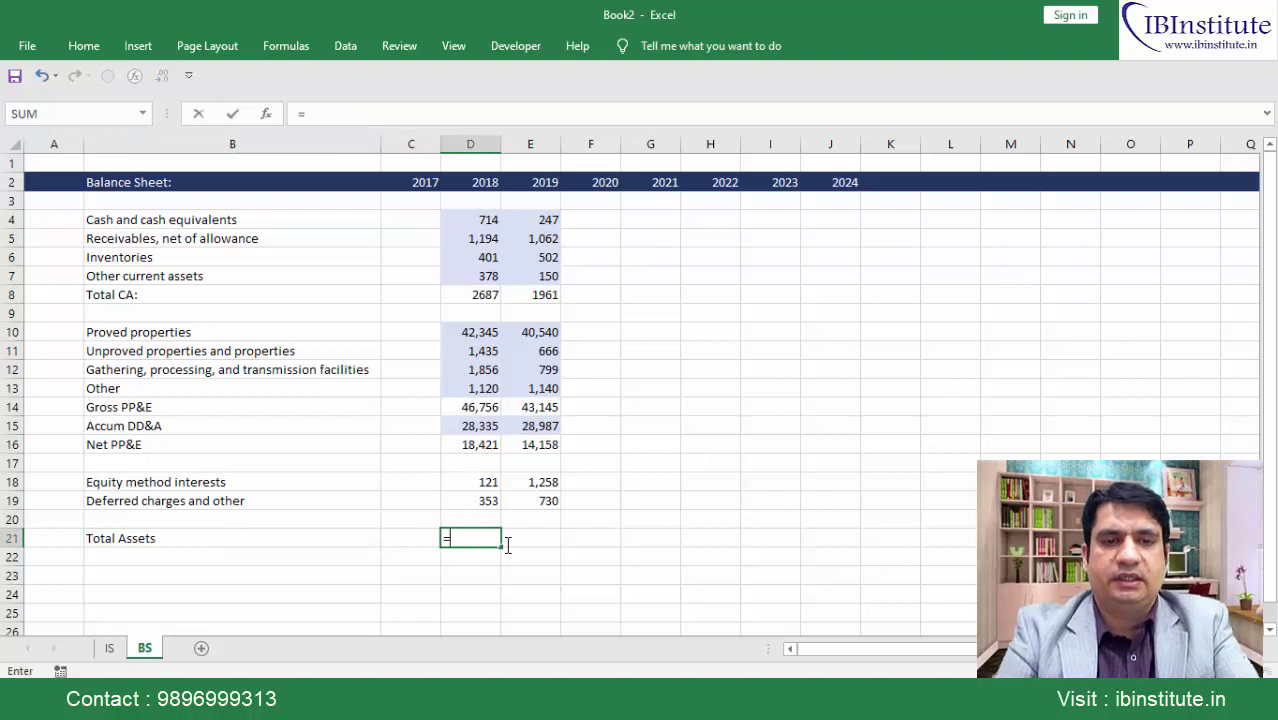
key(ctrl+Up)
key(ctrl+Up)
key(ctrl+Up)
key(ctrl+Up)
key(ctrl+Up)
text(D8+)
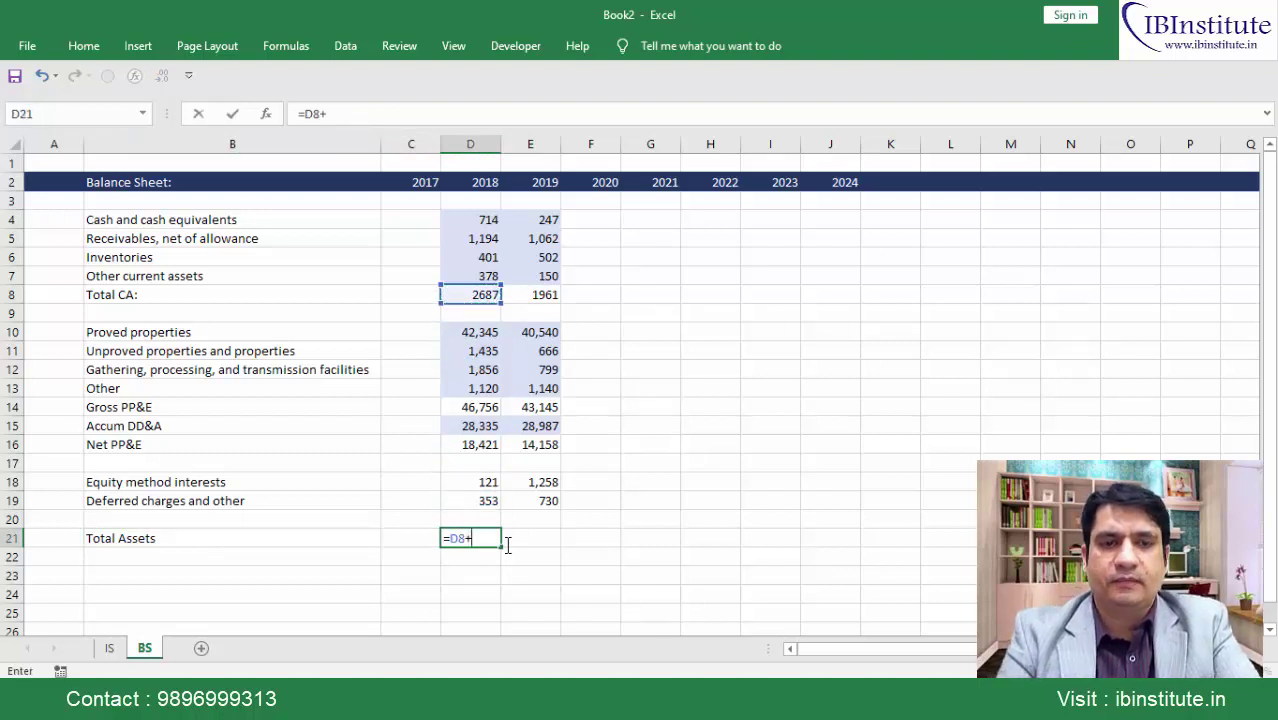
key(Up)
key(Up)
key(Up)
key(ctrl+Up)
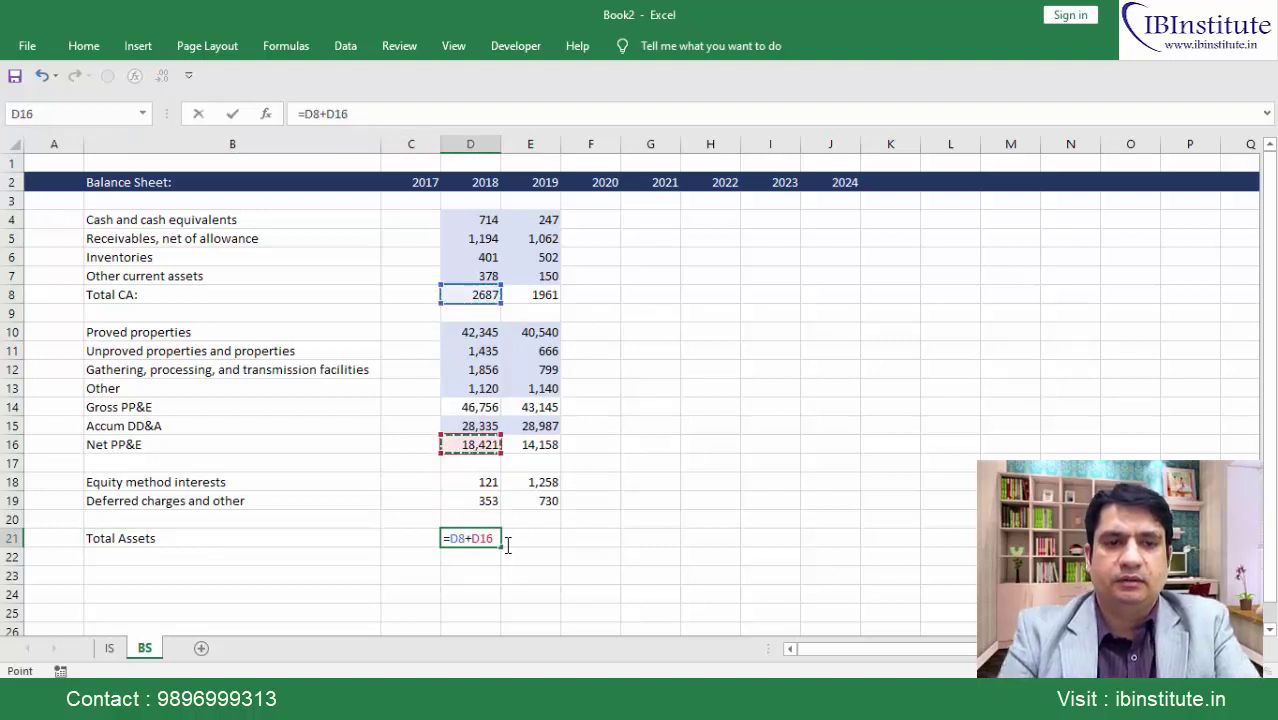
text(+)
key(Up)
key(Up)
key(Up)
text(+)
key(Up)
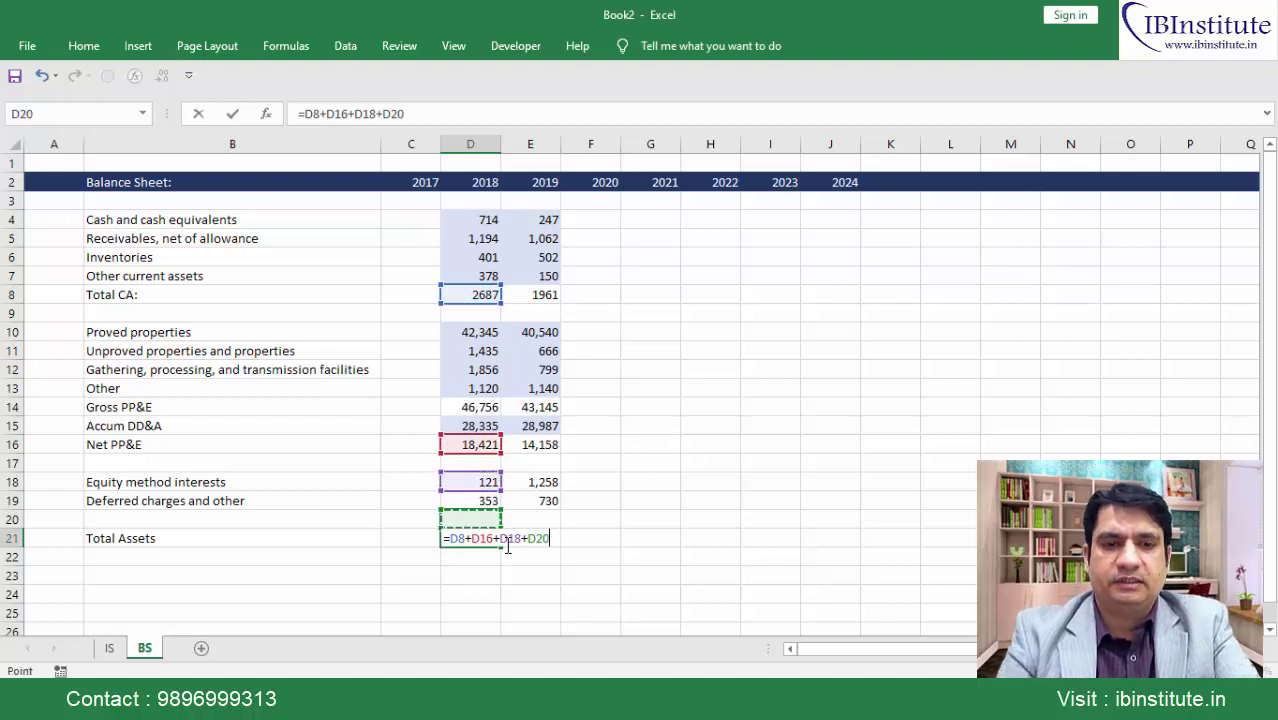
key(Up)
key(ctrl+Return)
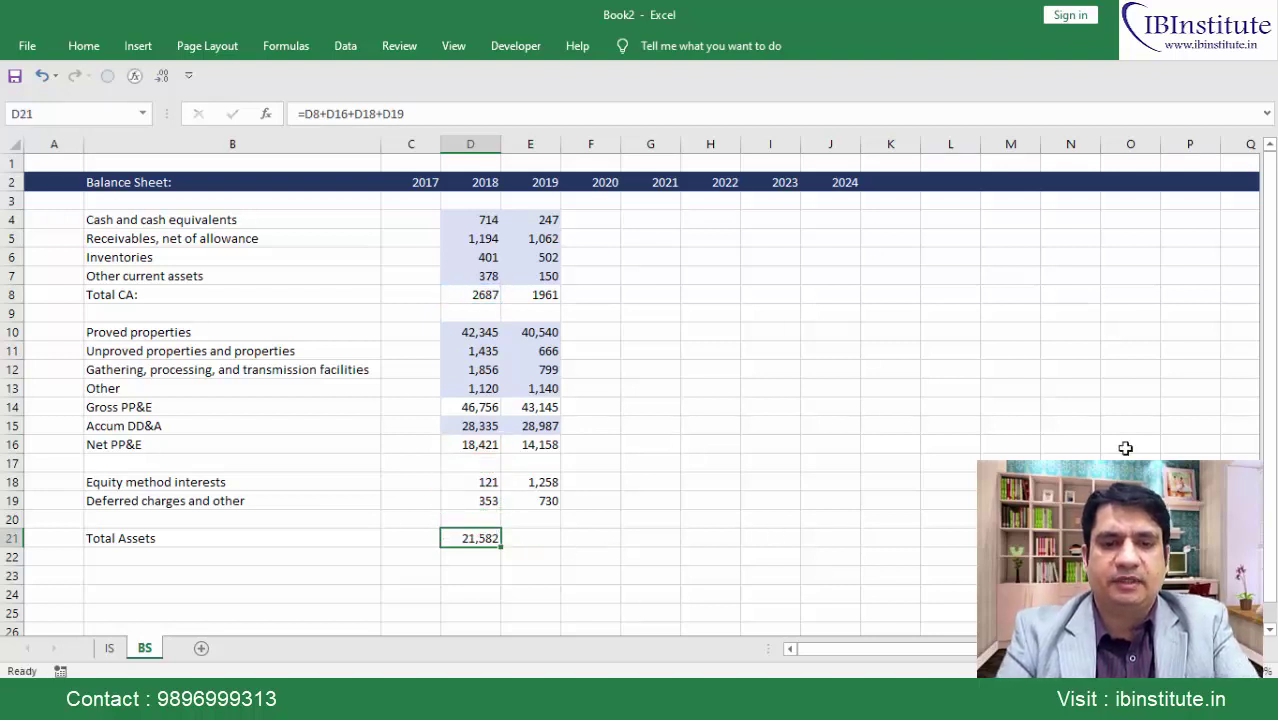
Rewrite the 2018 total as =SUM(D8,D16,D18:D19) and fill it right to E21
key(F2)
key(Escape)
text(=su)
key(Tab)
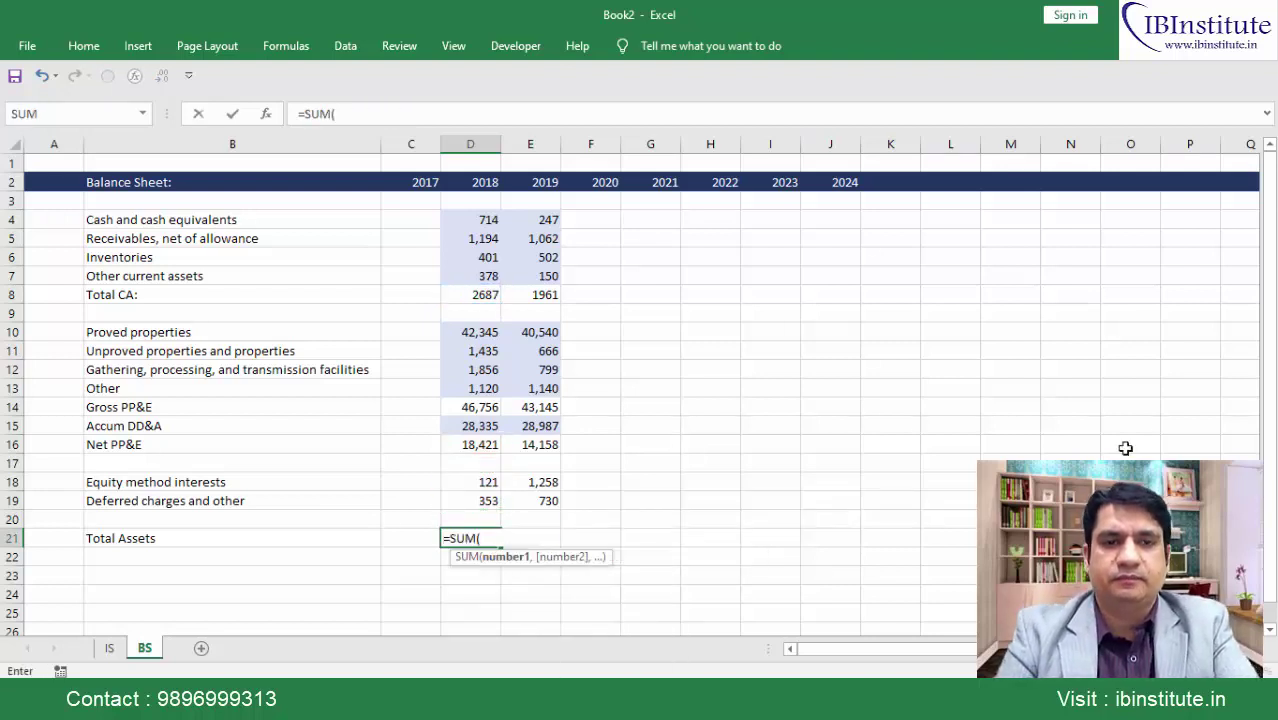
key(ctrl+Up)
key(ctrl+Up)
key(ctrl+Up)
key(ctrl+Up)
key(ctrl+Up)
text(,)
key(ctrl+Up)
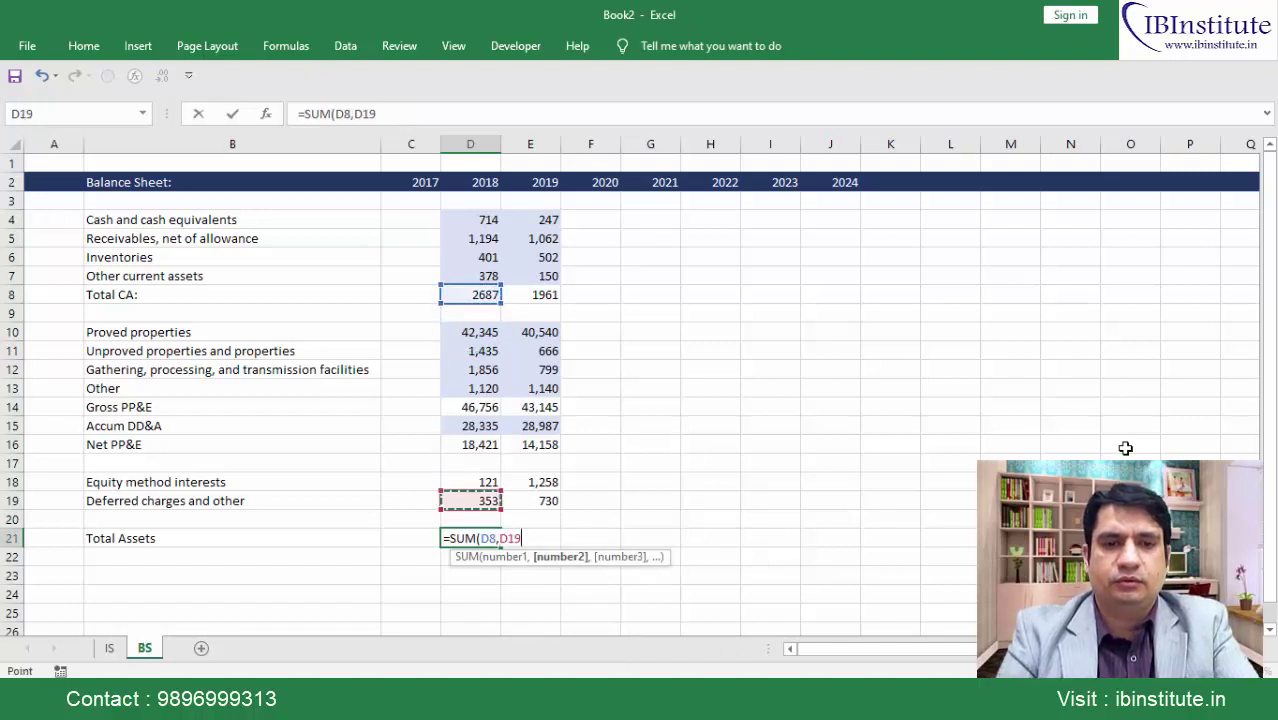
key(ctrl+Up)
key(ctrl+Up)
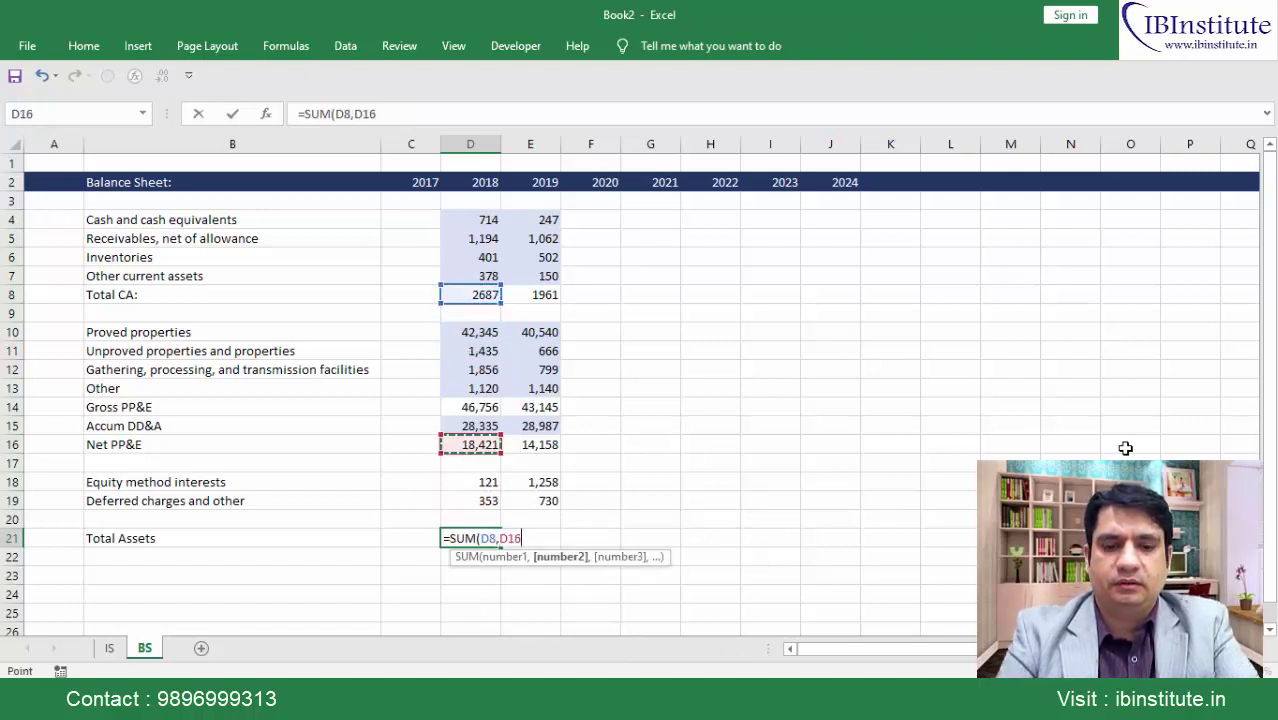
text(,)
key(ctrl+Up)
key(ctrl+Up)
key(shift+Down)
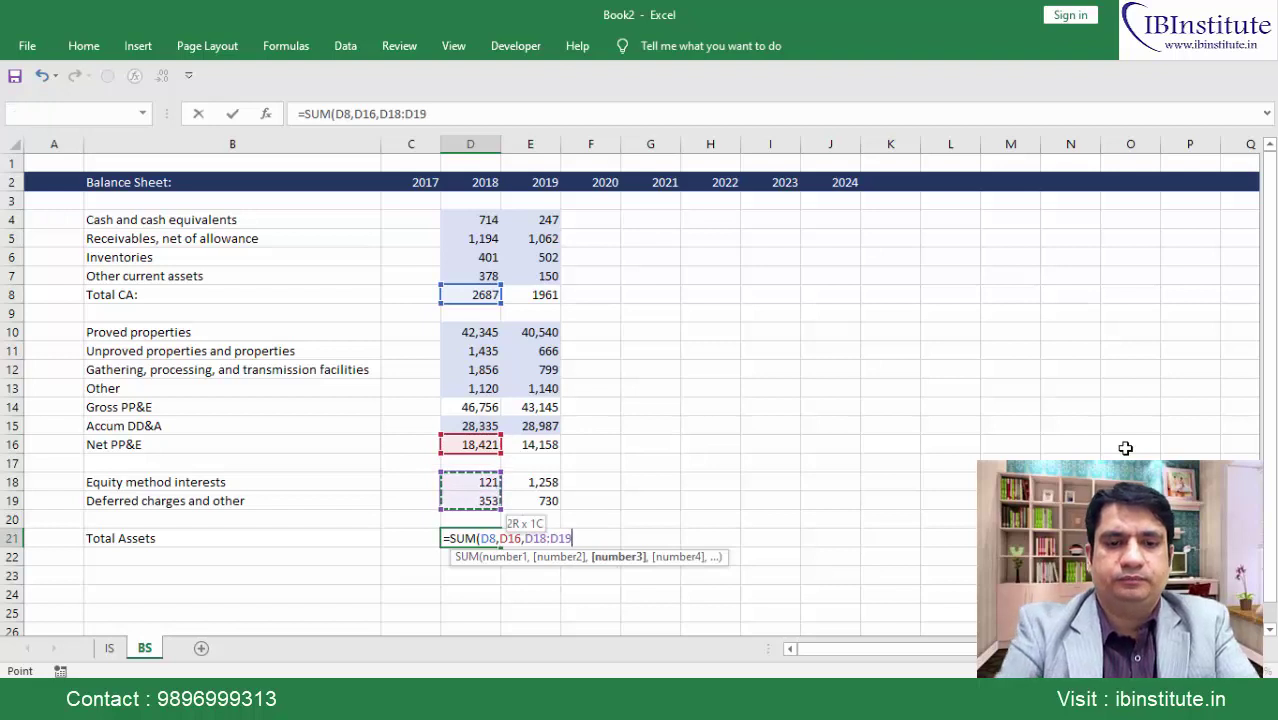
text())
key(ctrl+Return)
key(shift+Right)
key(ctrl+r)
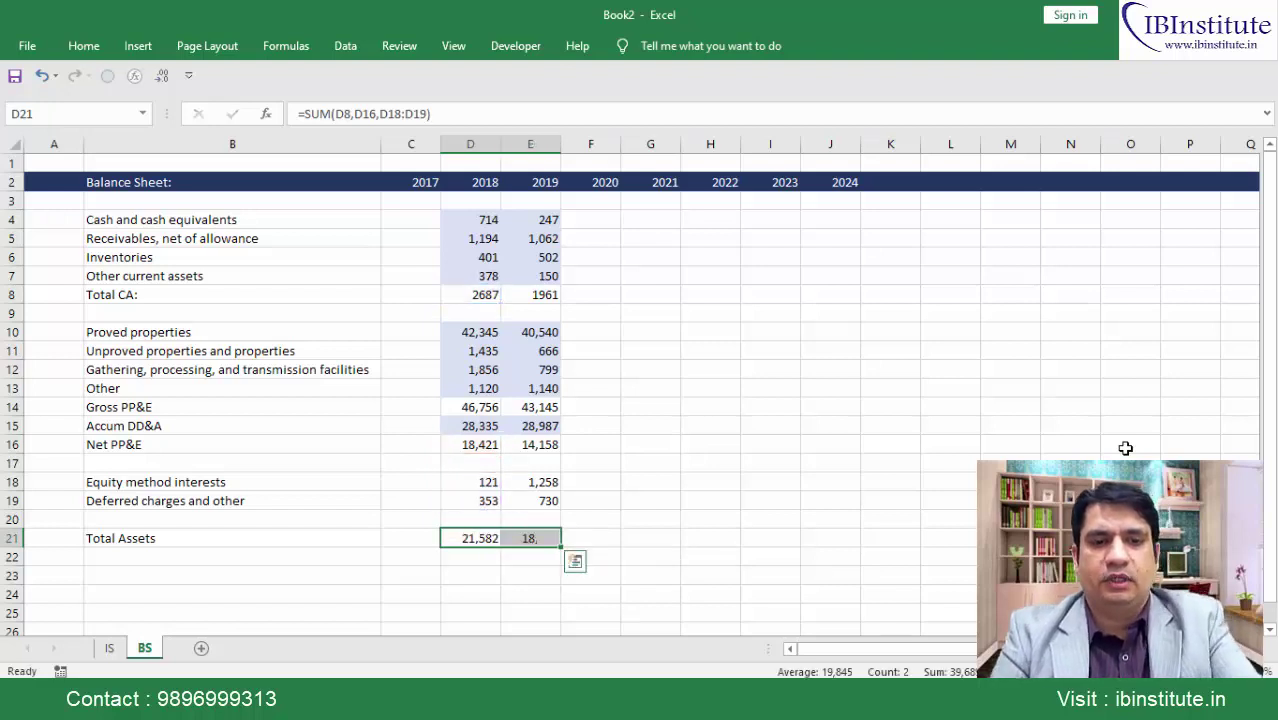
key(shift+Down)
key(shift+Right)
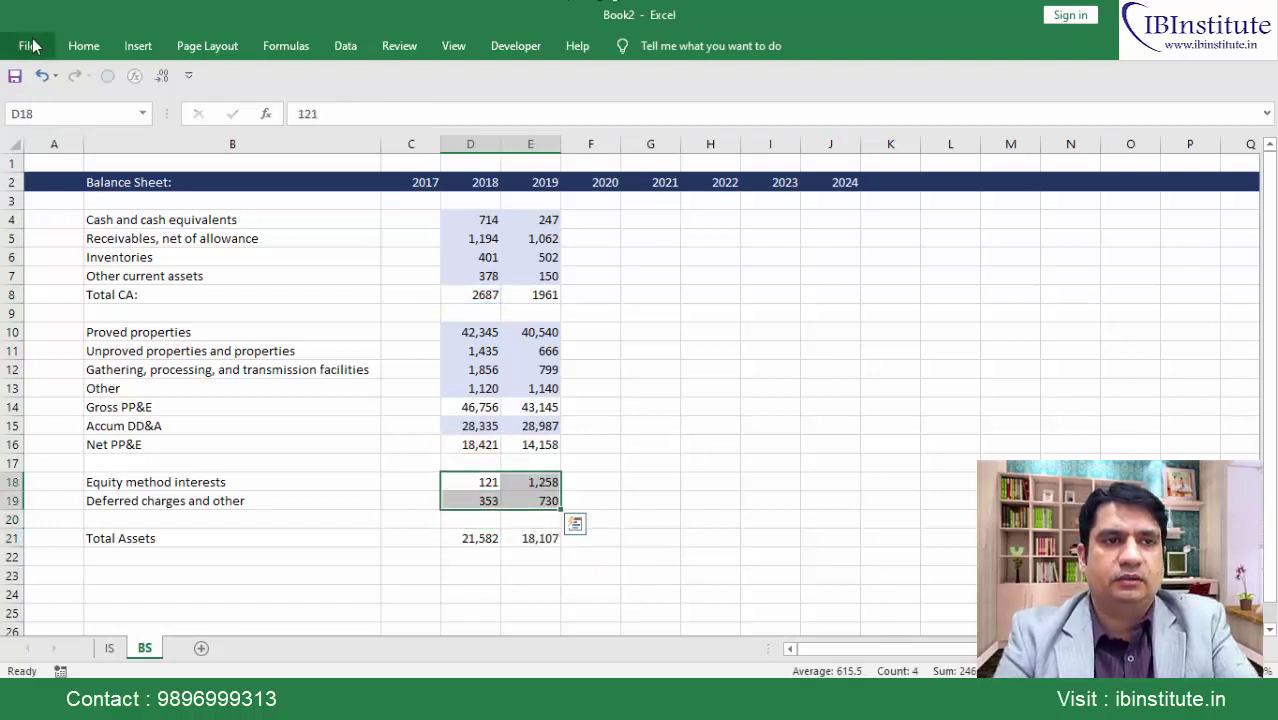
Shade the other-asset figures D18:E19 light blue and delete the empty rows 17 and 19
click(83, 48)
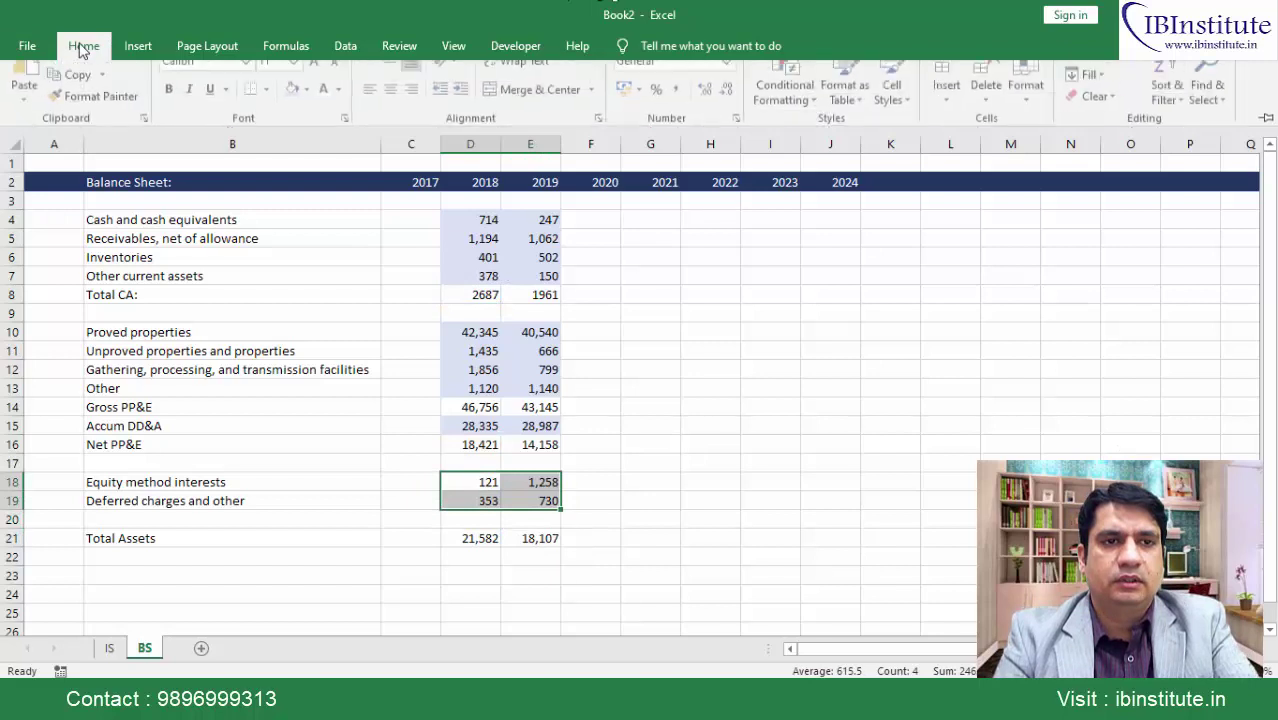
click(295, 110)
key(Up)
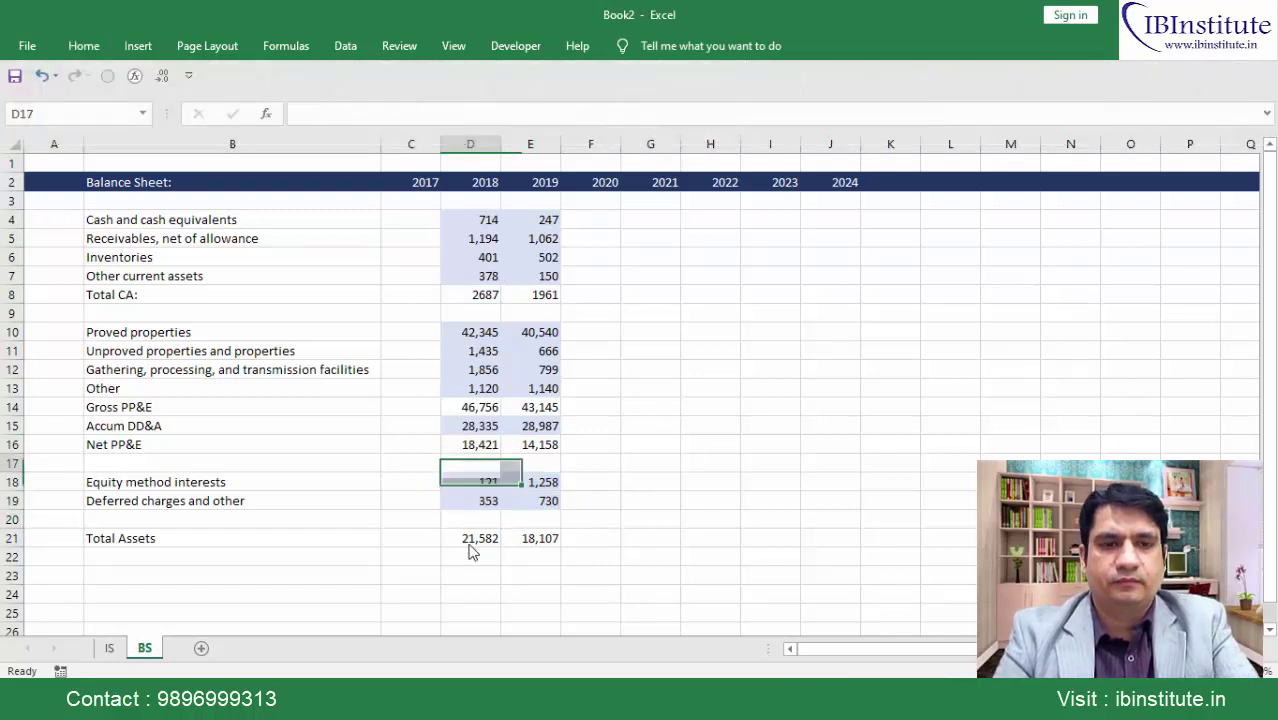
key(shift+space)
key(ctrl+minus)
key(Down)
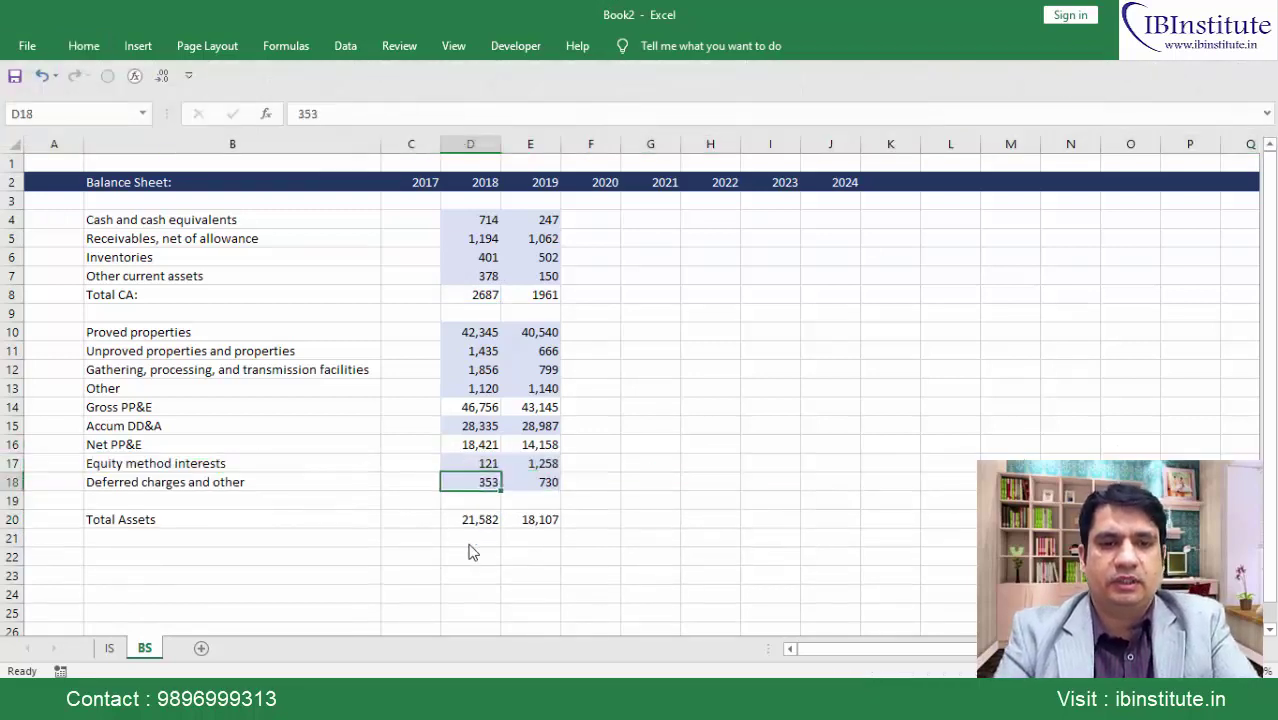
key(Down)
key(Down)
key(Up)
key(shift+space)
key(ctrl+minus)
key(Down)
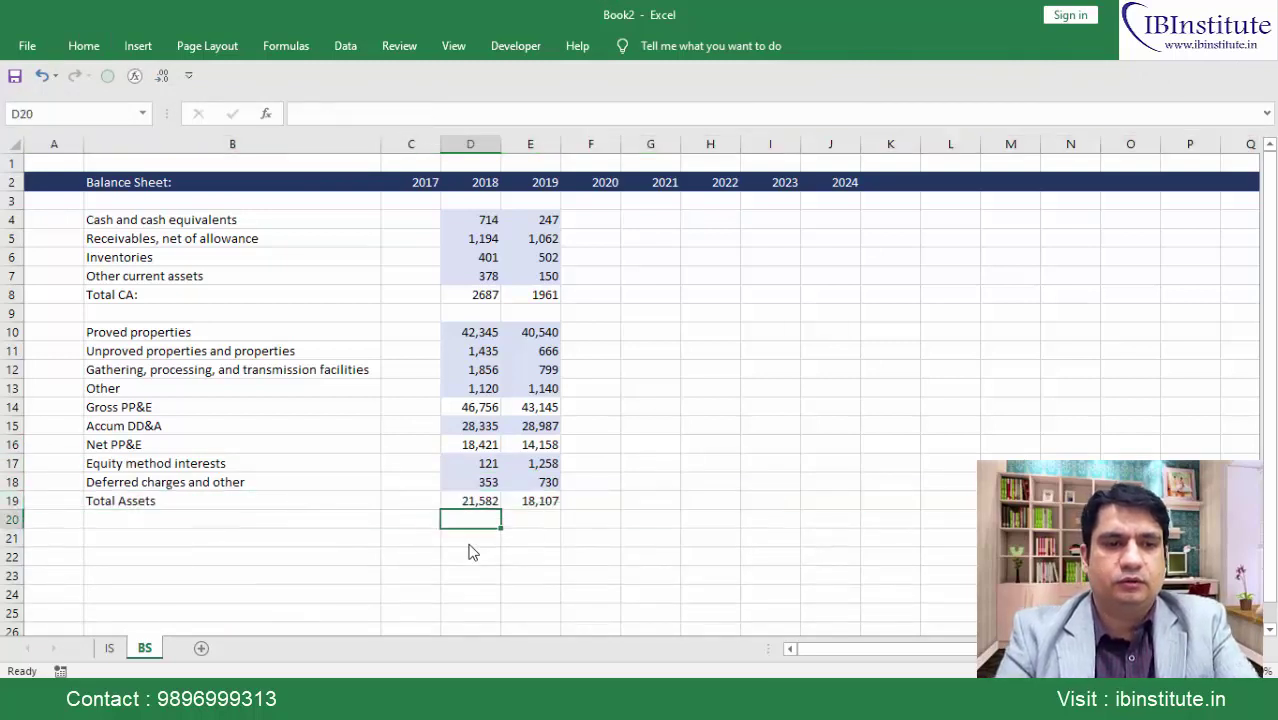
Bold the Total Assets row B19:E19 with Ctrl+B
key(Left)
key(Up)
key(Left)
key(shift+Right)
key(shift+Right)
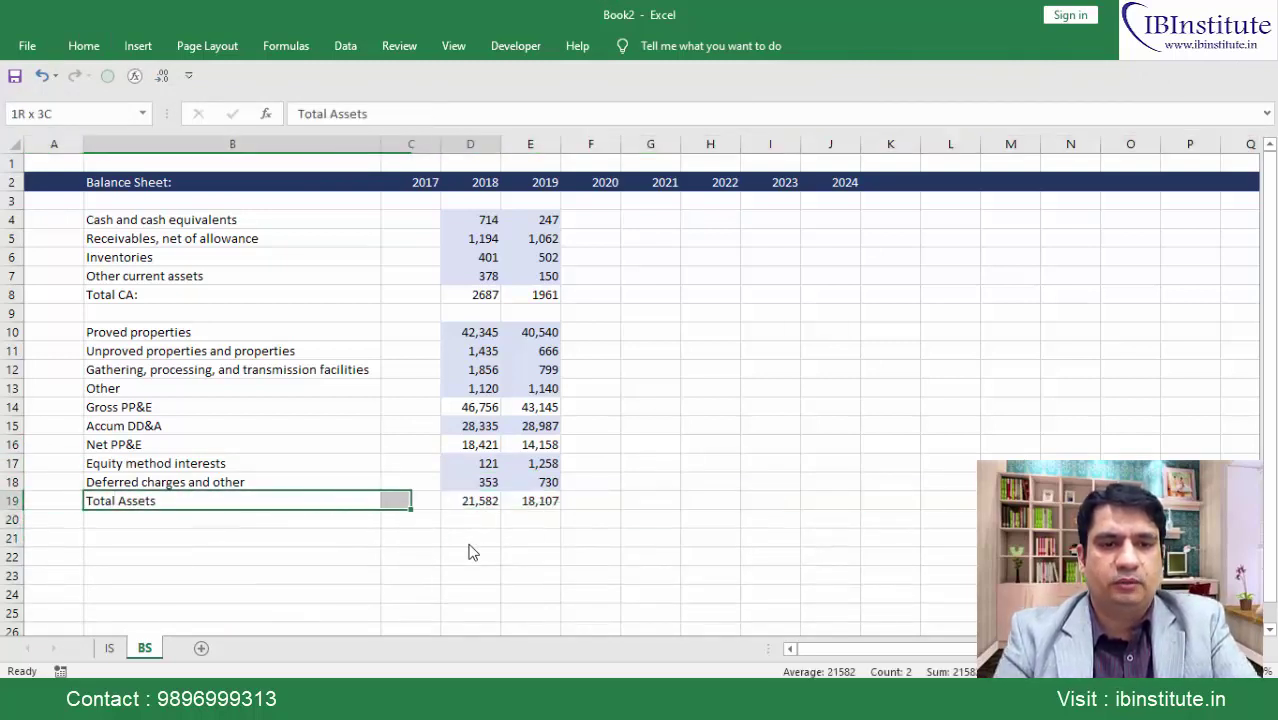
key(shift+Right)
key(shift+Right)
key(ctrl+b)
key(Down)
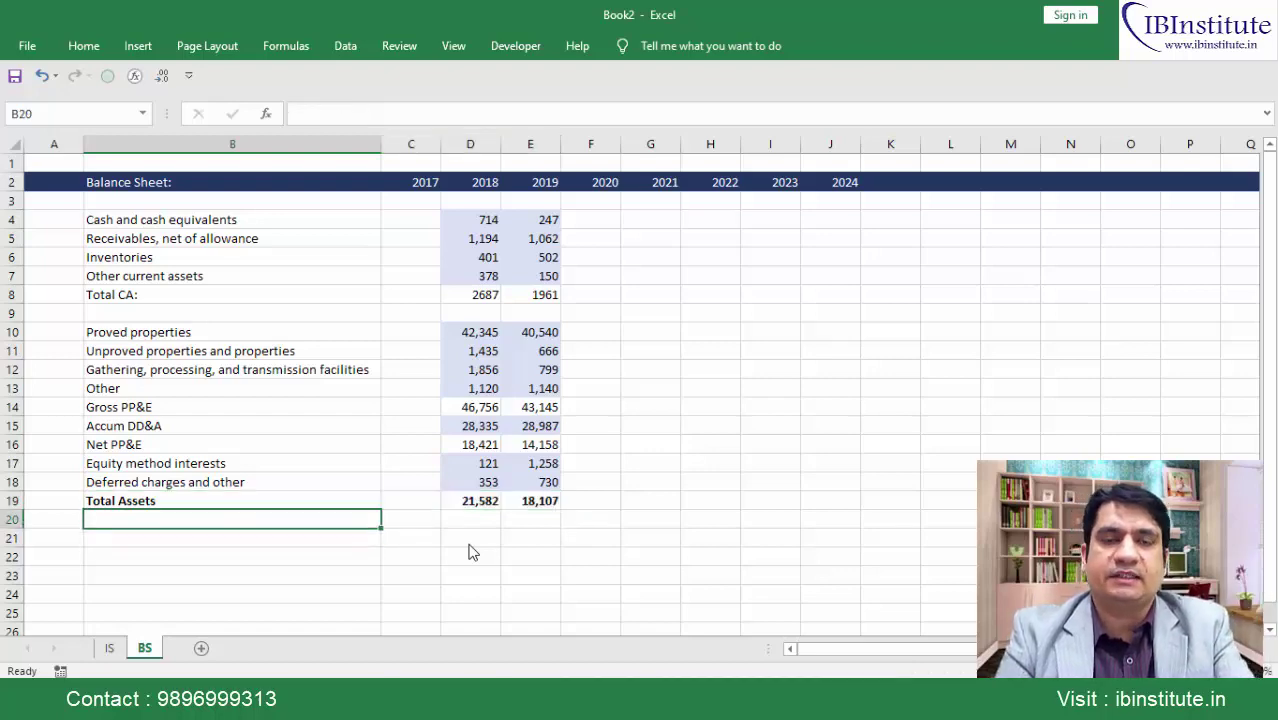
key(Down)
key(Down)
key(Down)
key(Down)
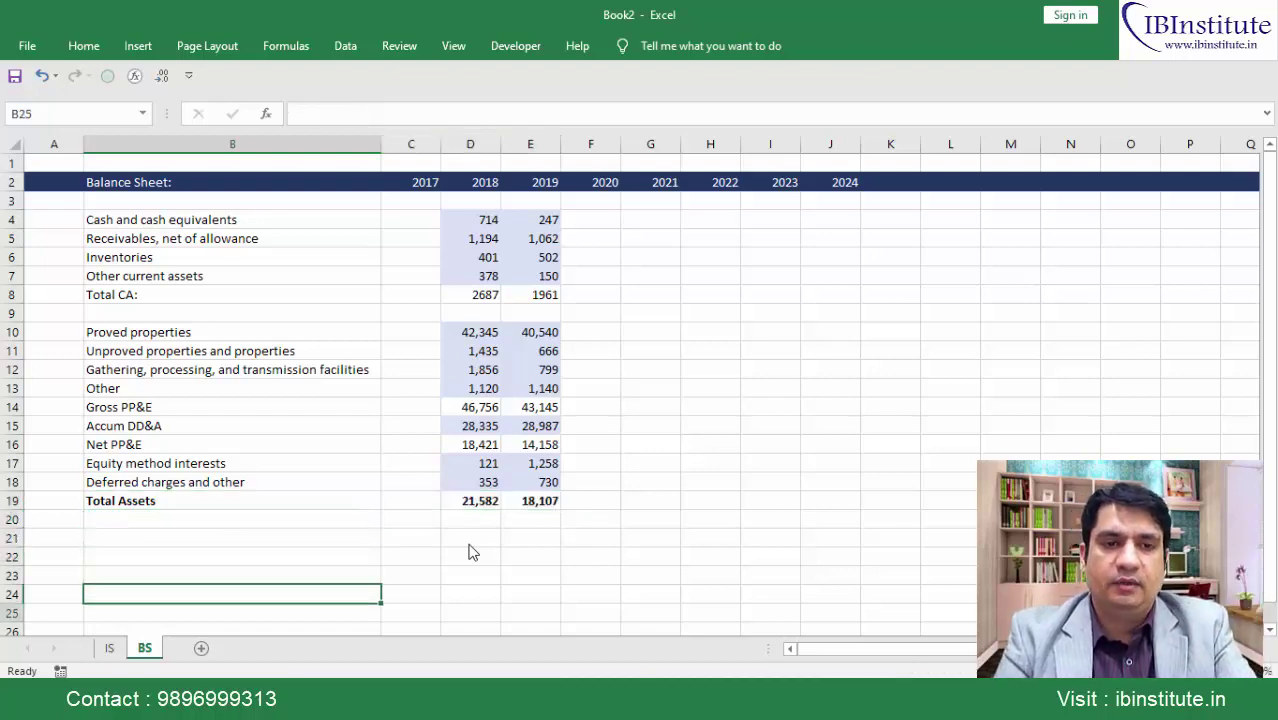
key(Down)
key(Down)
key(Down)
key(Down)
key(Down)
key(ctrl+Up)
key(Down)
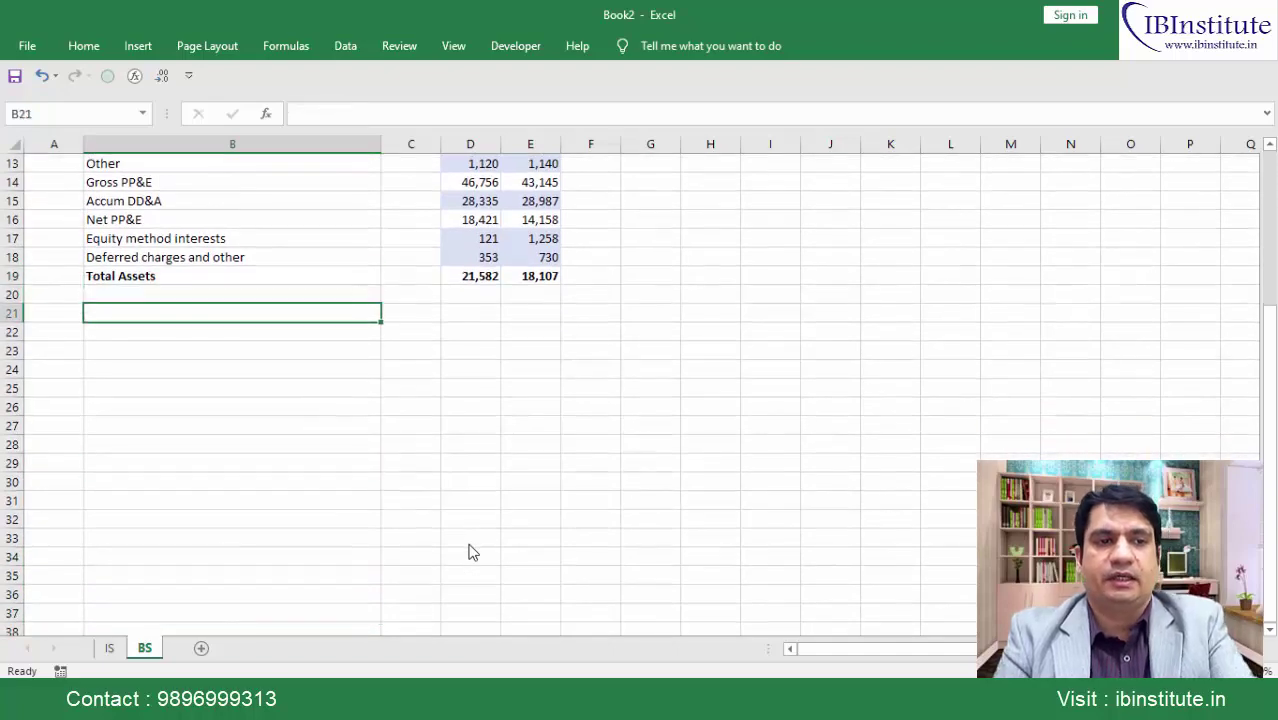
key(alt+Tab)
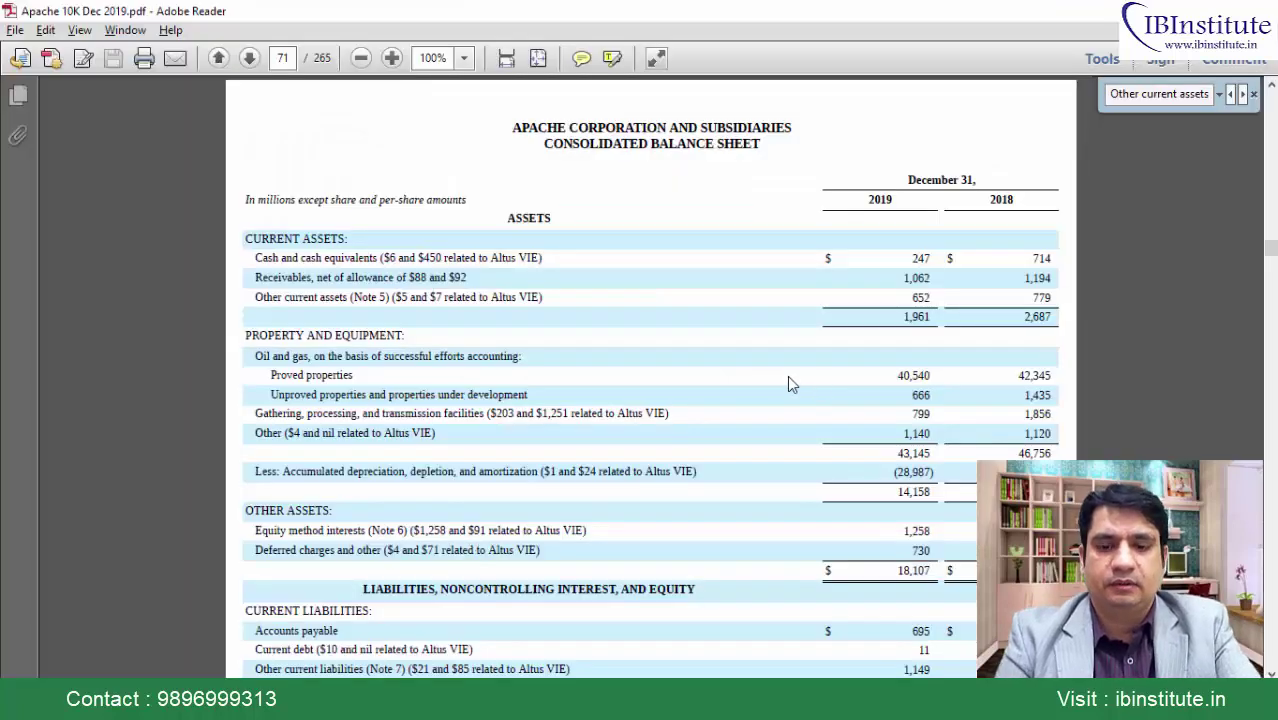
Copy the three current liability labels from the 10-K into the sheet below Total Assets
scroll(789, 380, down, 5)
scroll(789, 384, down, 3)
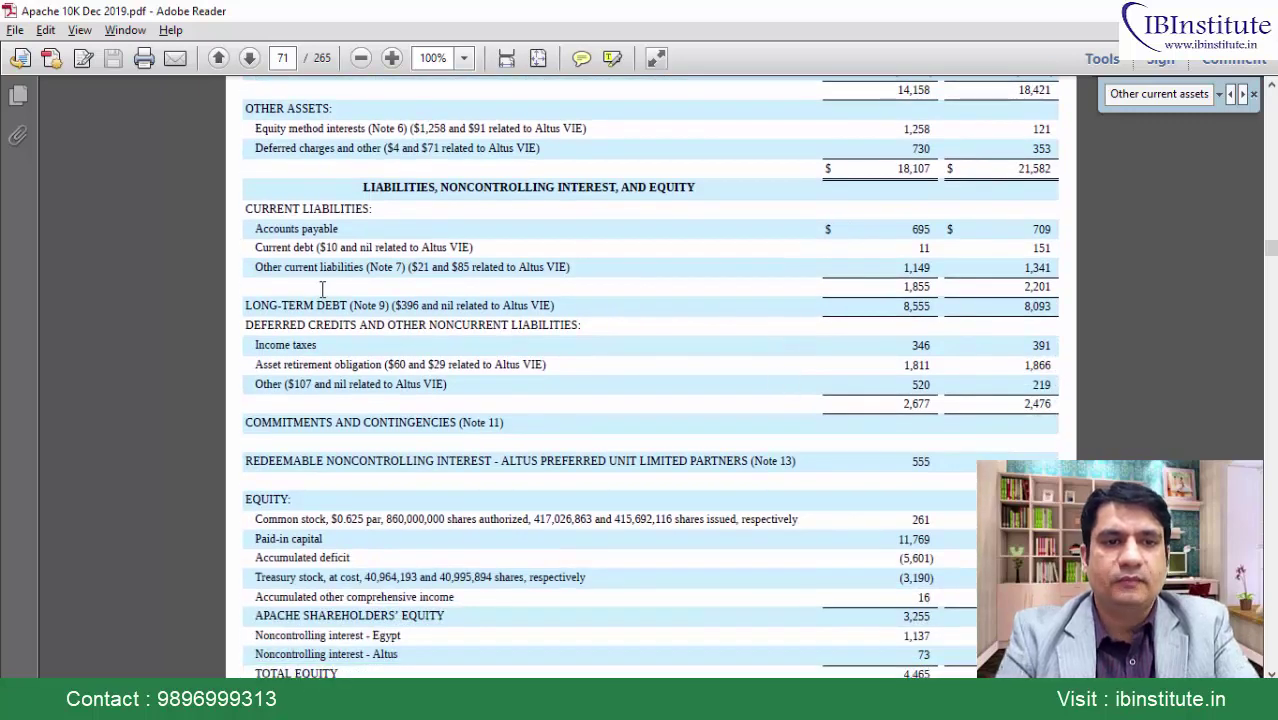
drag(264, 230, 354, 270)
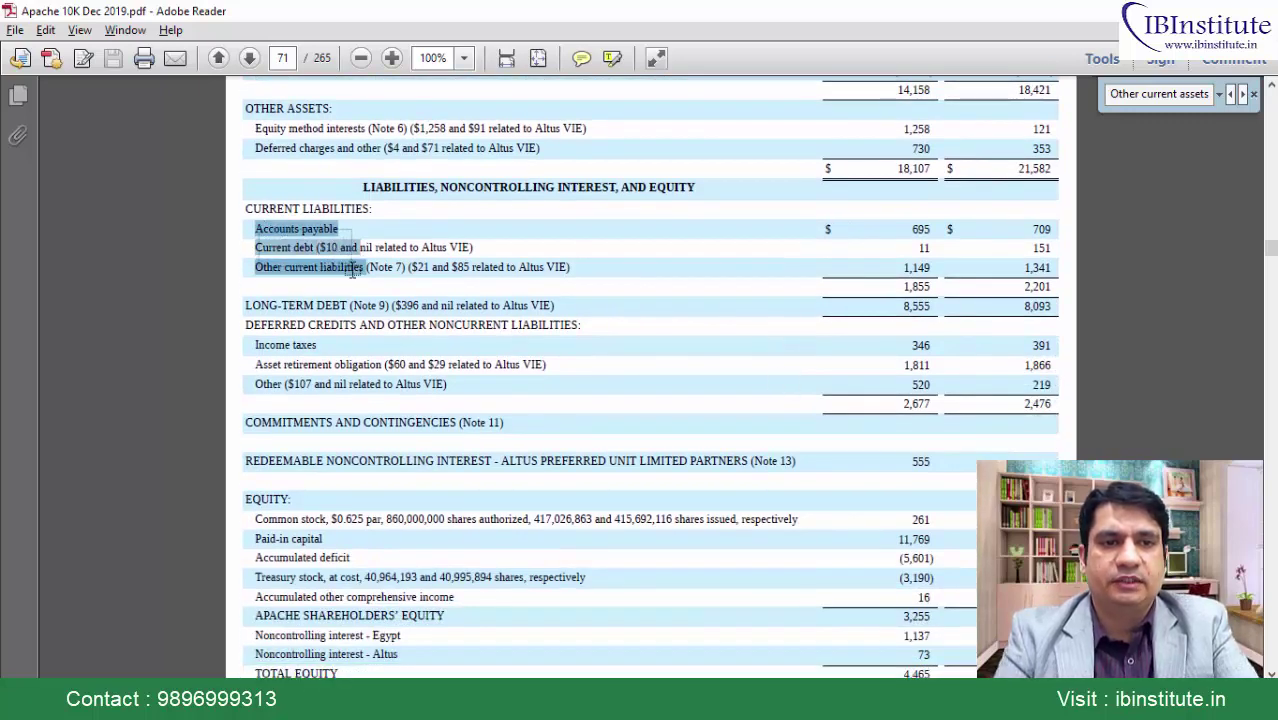
key(ctrl+c)
key(alt+Tab)
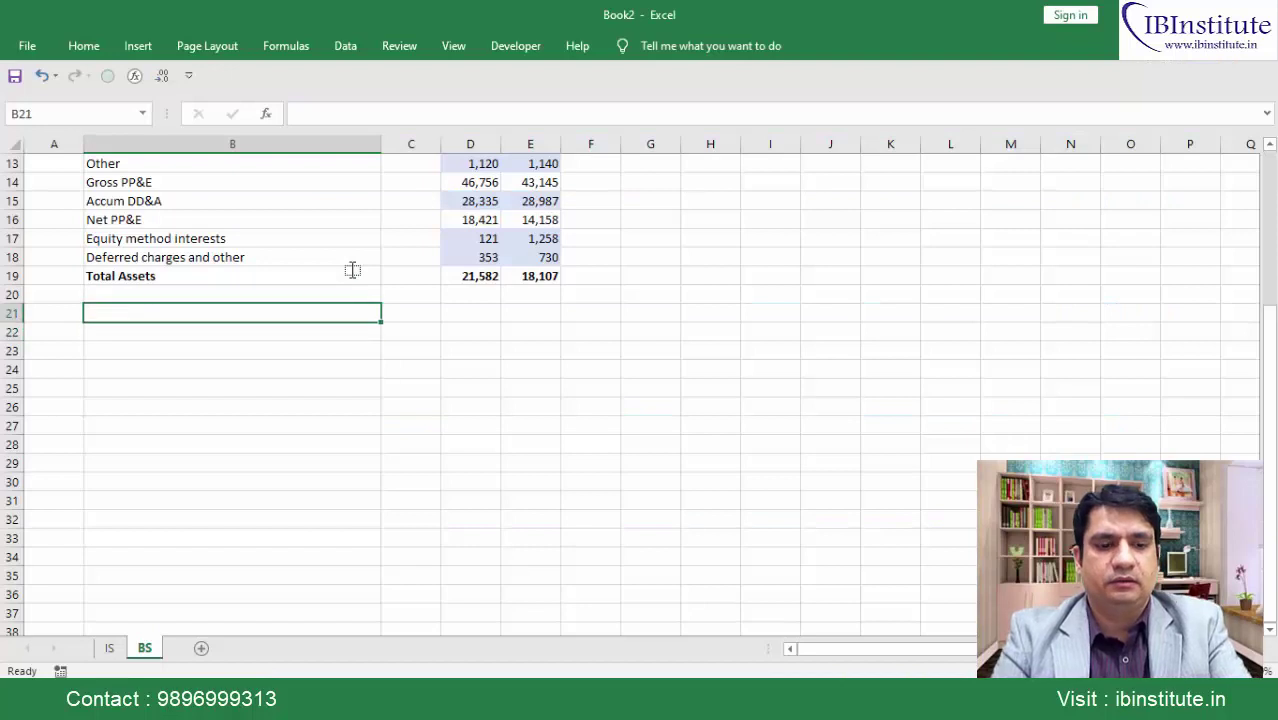
key(ctrl+v)
Shorten the label to 'Current debt' and add a 'Total CL:' label beneath the liabilities
key(Down)
key(F2)
key(BackSpace)
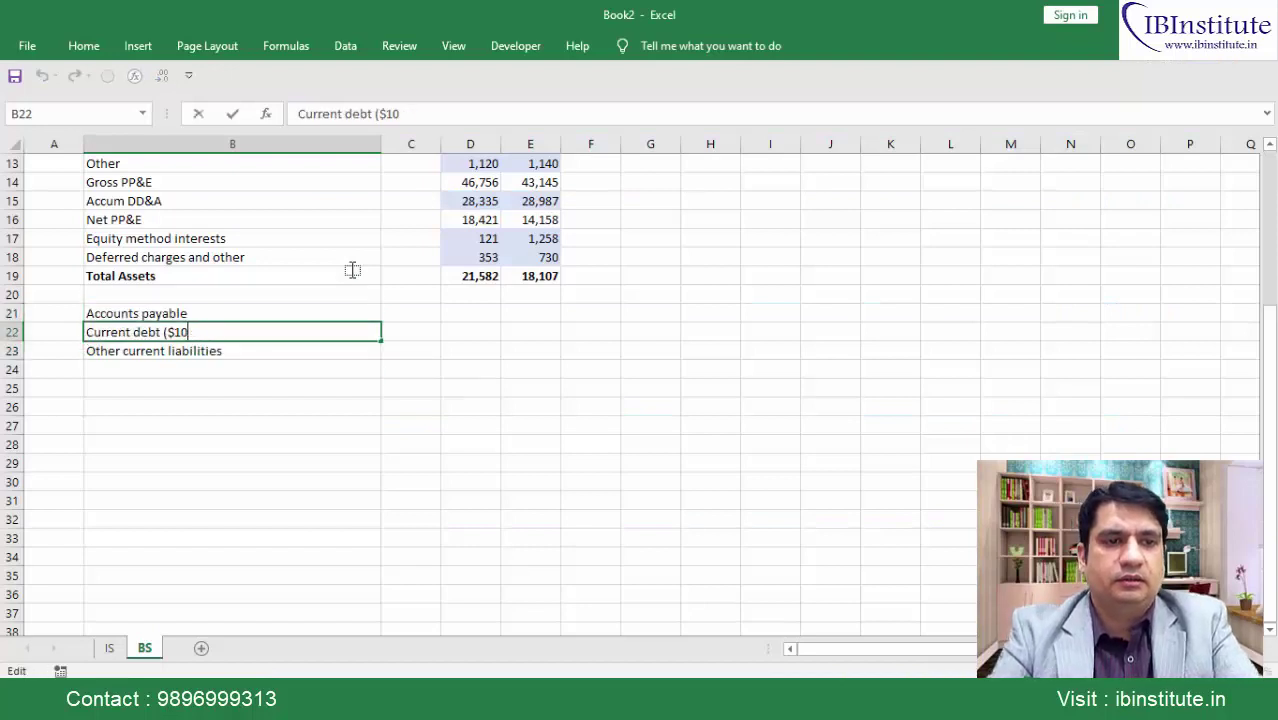
key(Return)
key(Down)
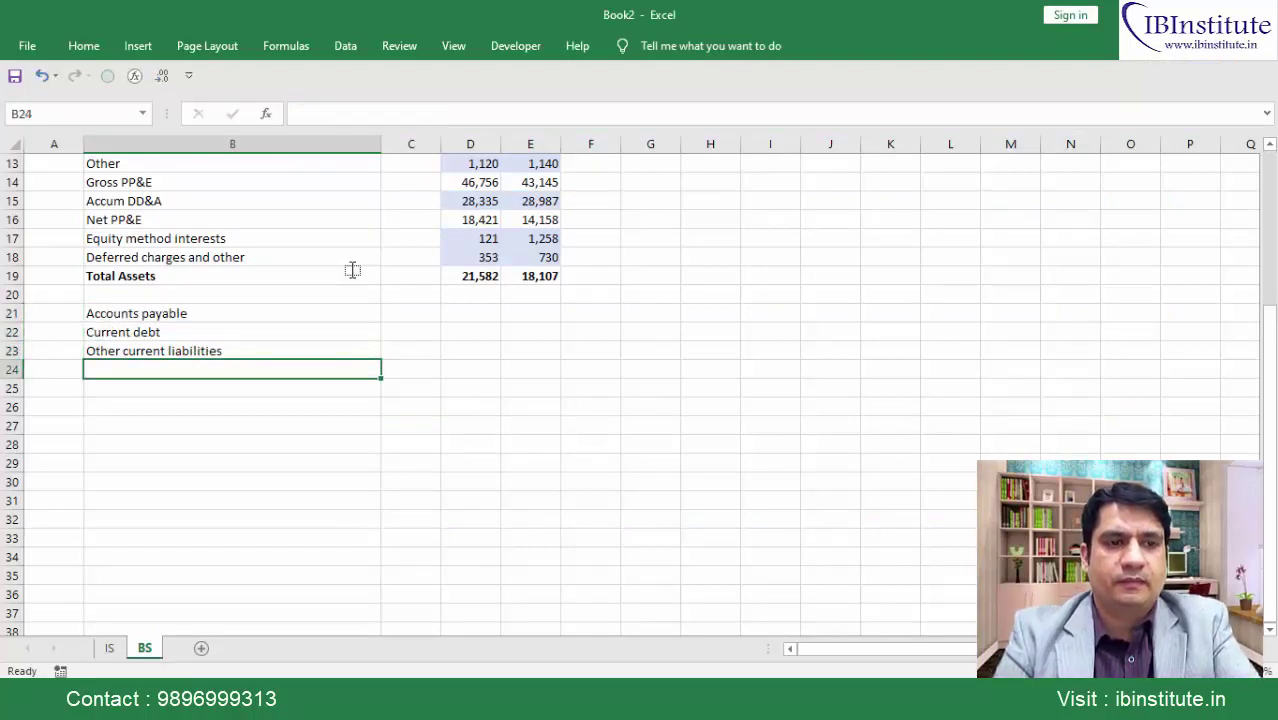
text(Total CL:)
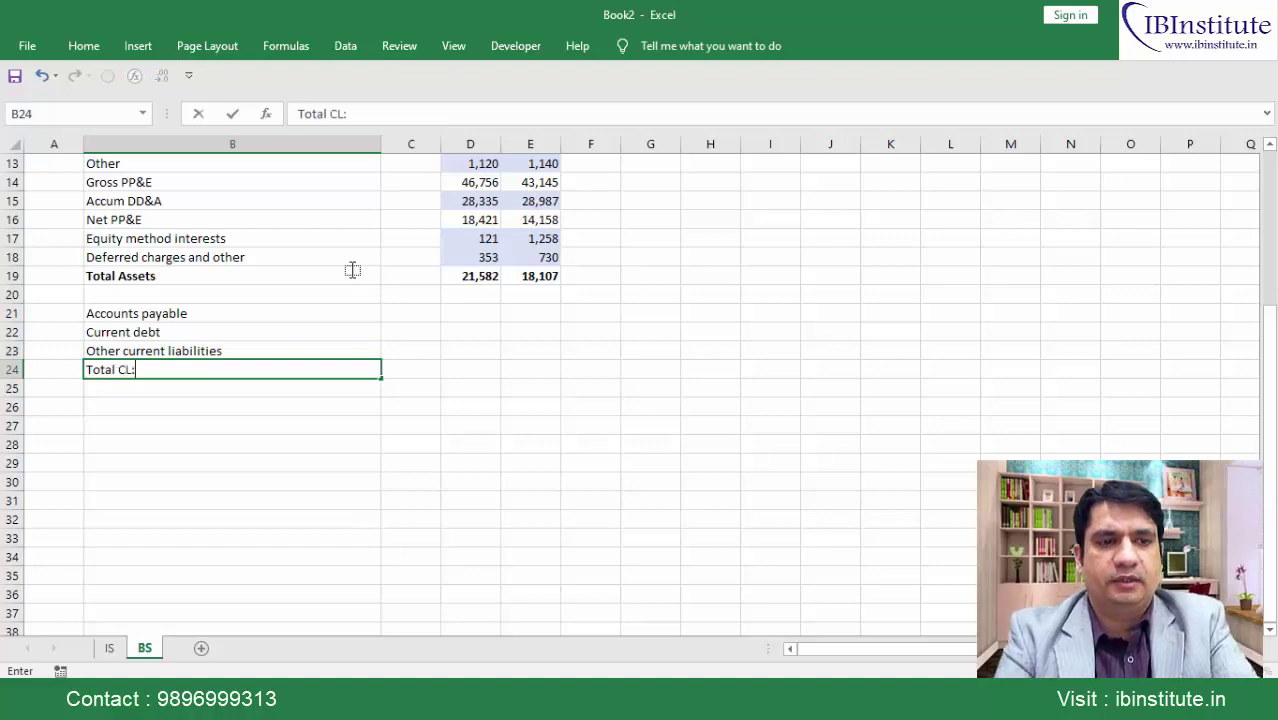
key(Right)
key(Right)
key(Right)
key(Right)
Paste the latest-year figures 695, 11 and 1,149 into E21:E23 and sum them to 1855
key(Up)
key(Up)
key(Up)
key(Left)
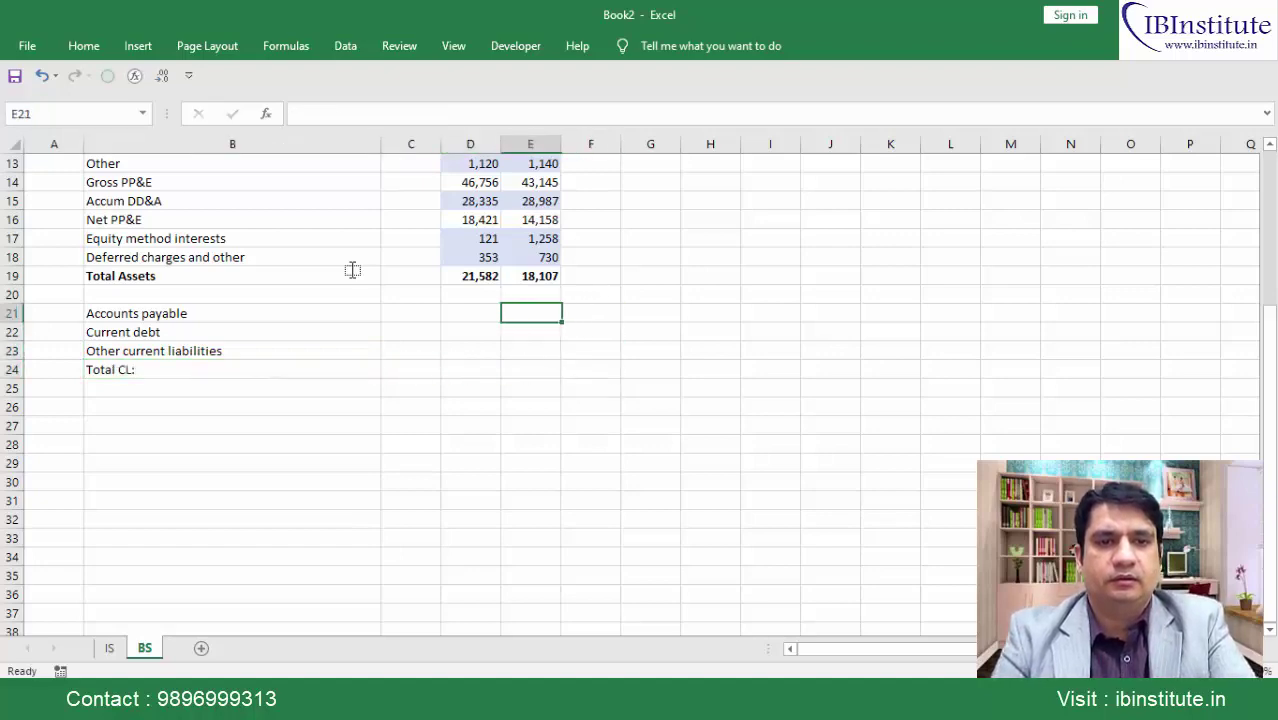
key(alt+Tab)
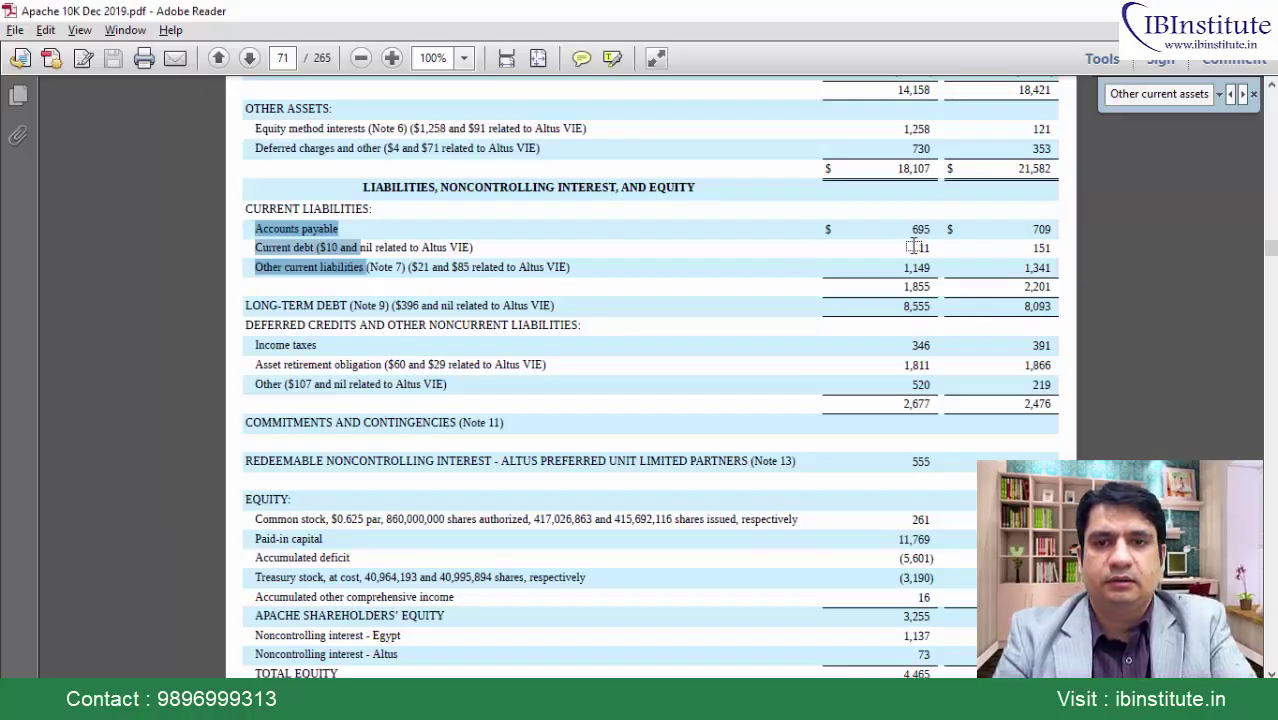
drag(913, 246, 926, 268)
key(ctrl+c)
key(alt+Tab)
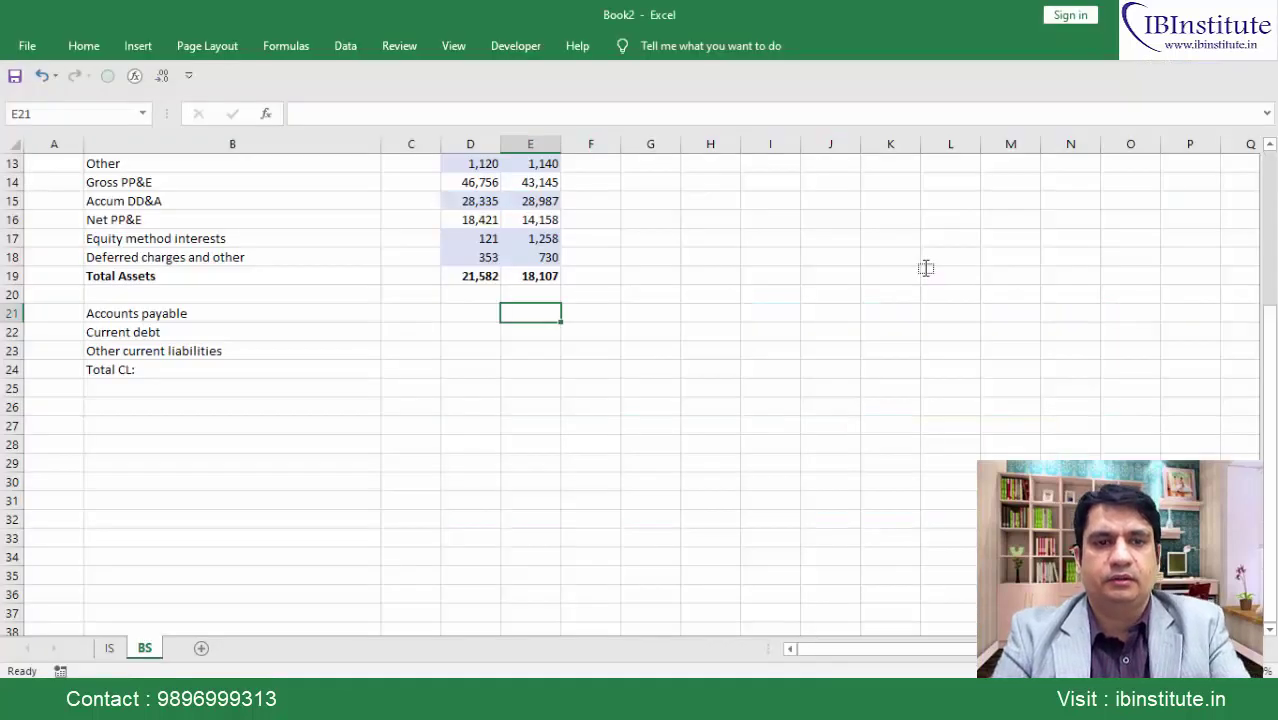
key(ctrl+v)
key(Down)
key(Down)
key(Down)
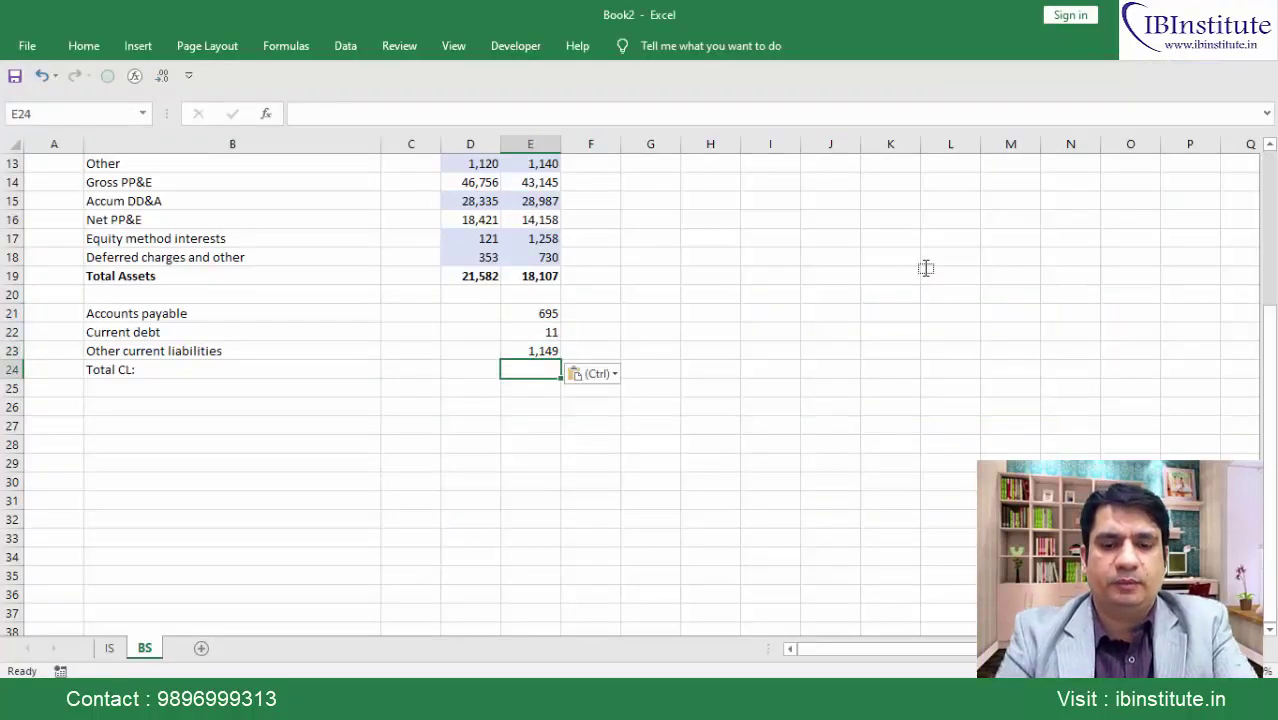
key(Escape)
key(alt+equal)
key(ctrl+Return)
Paste the prior-year figures 709, 151 and 1,341 into D21:D23 and sum them to 2201
key(Up)
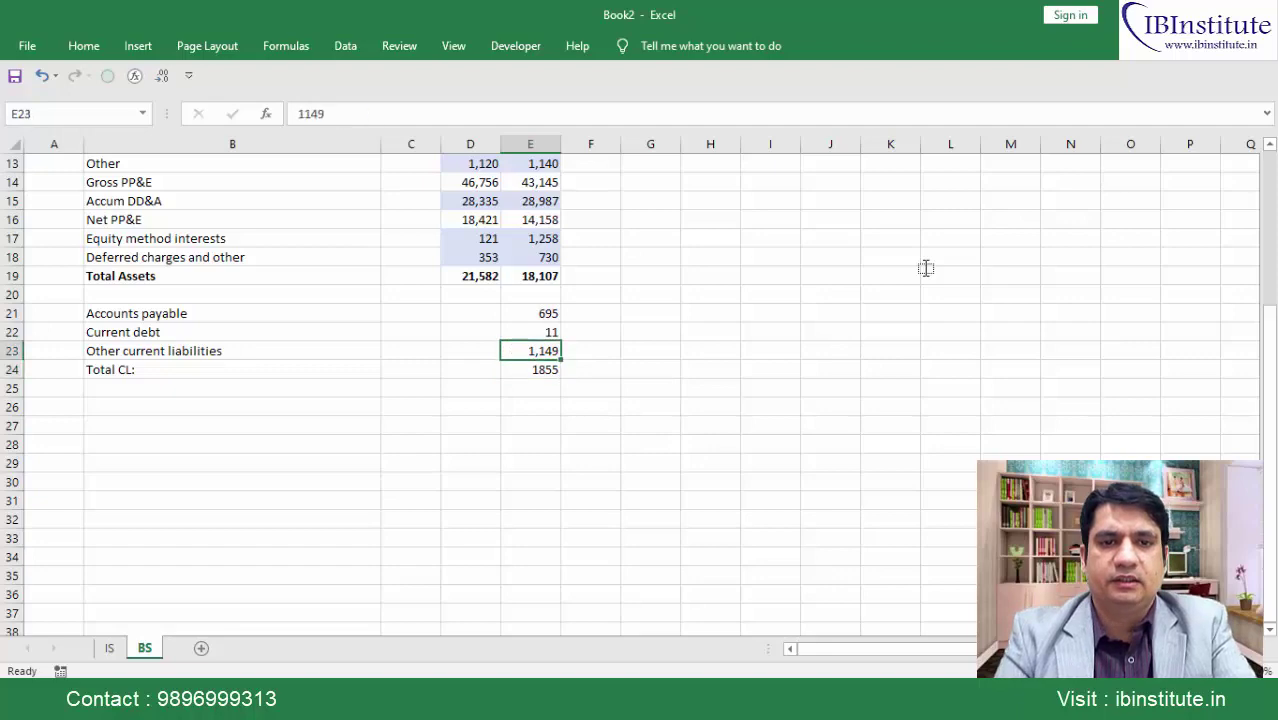
key(shift+Up)
key(shift+Up)
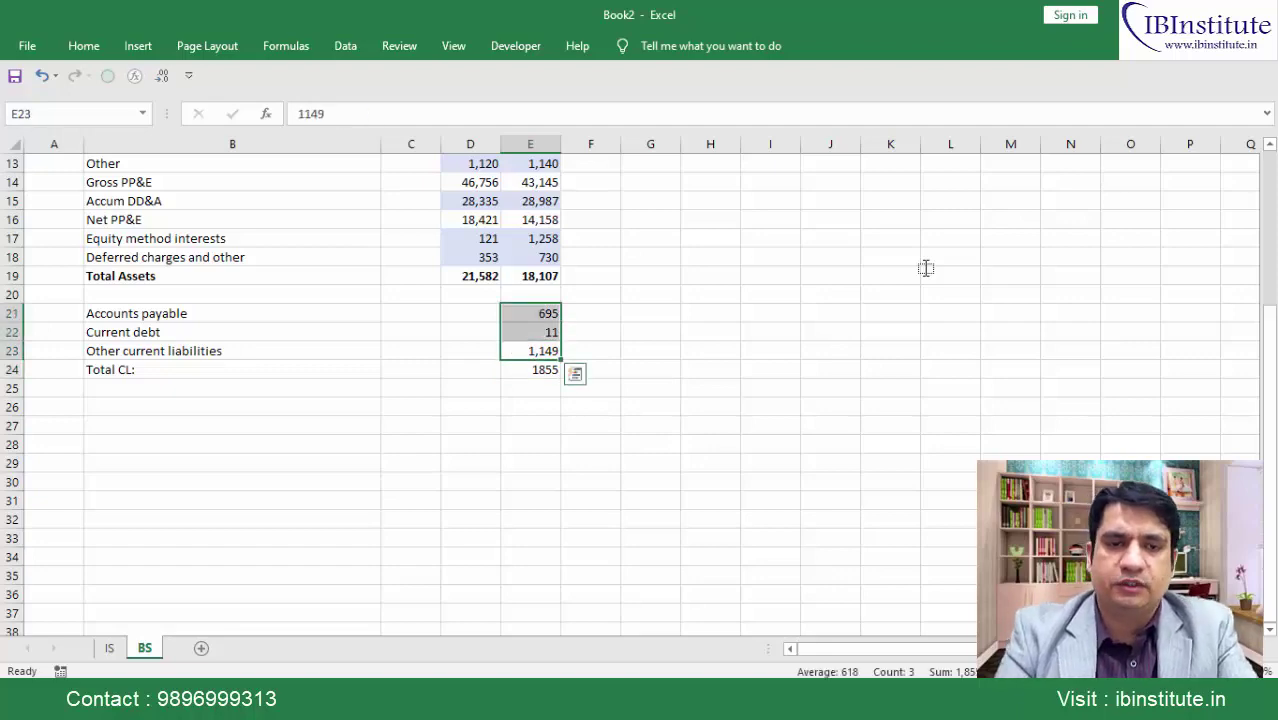
key(alt+Tab)
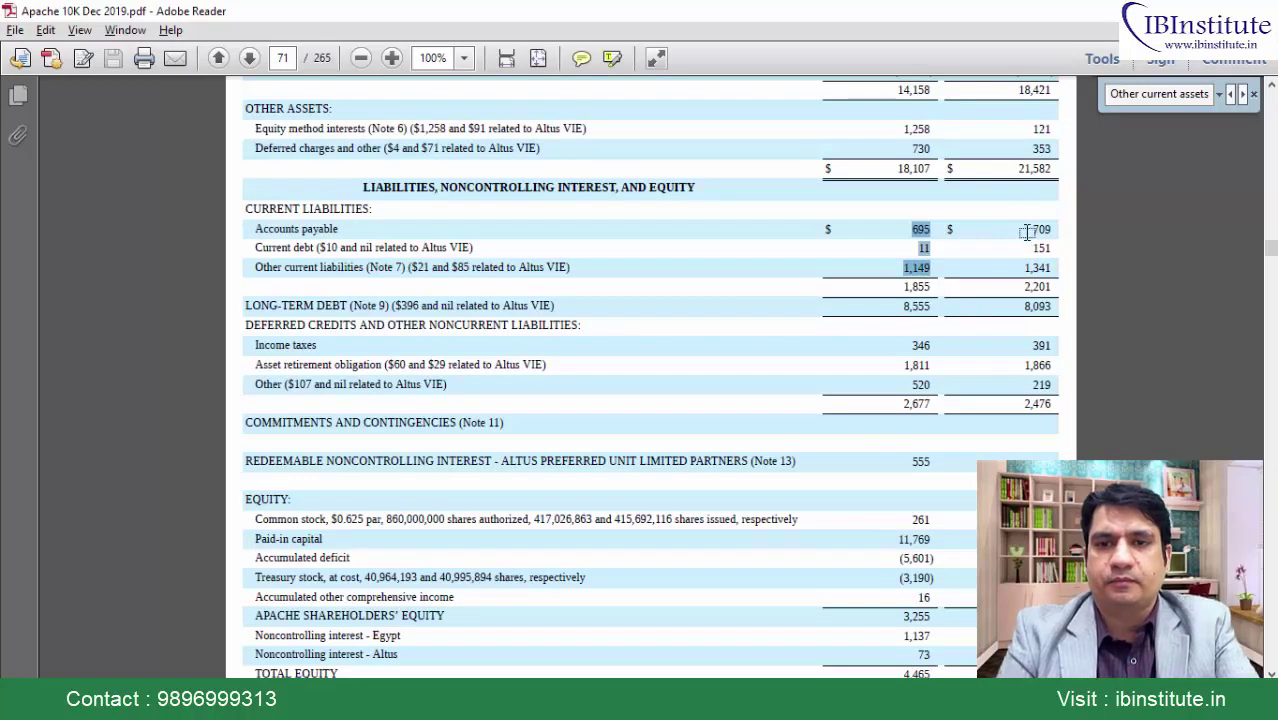
drag(1027, 230, 1055, 267)
key(alt+Tab)
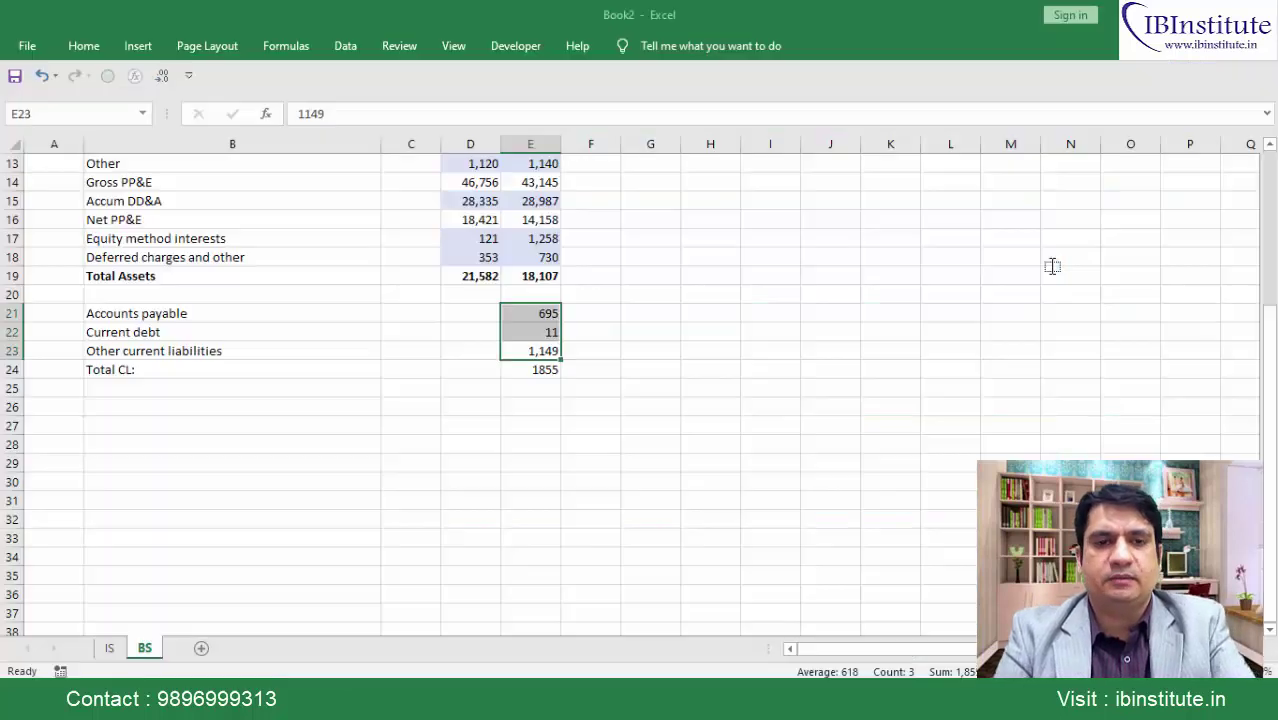
key(Left)
key(Up)
key(Up)
key(ctrl+v)
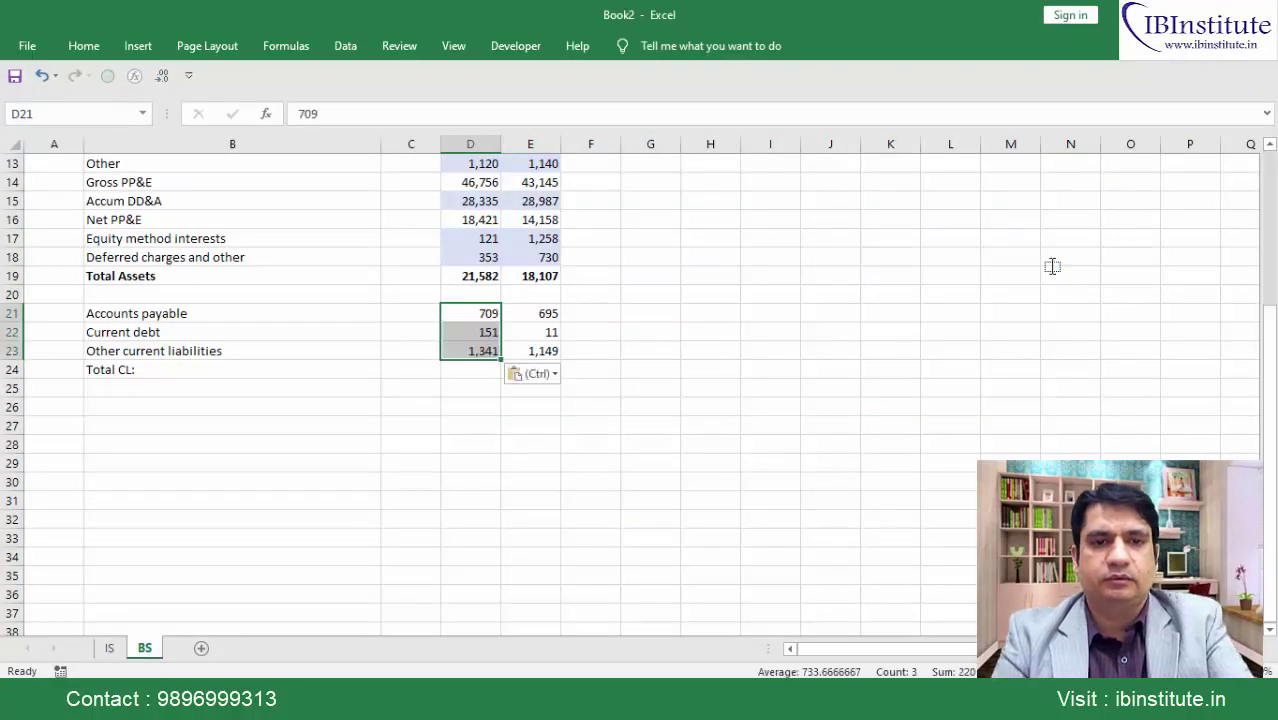
key(Down)
key(Down)
key(Down)
key(alt+equal)
key(shift+Return)
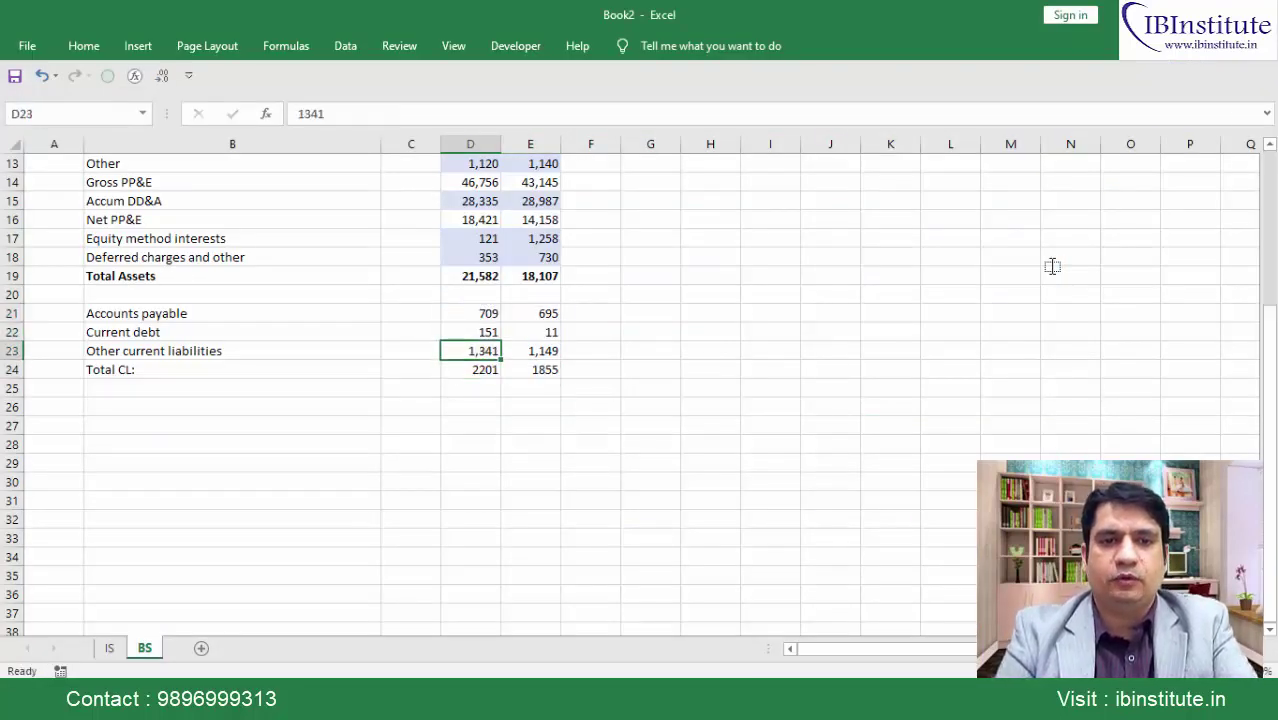
Shade the current liability figures D21:E23 light blue
key(shift+Up)
key(shift+Up)
key(shift+Right)
click(84, 46)
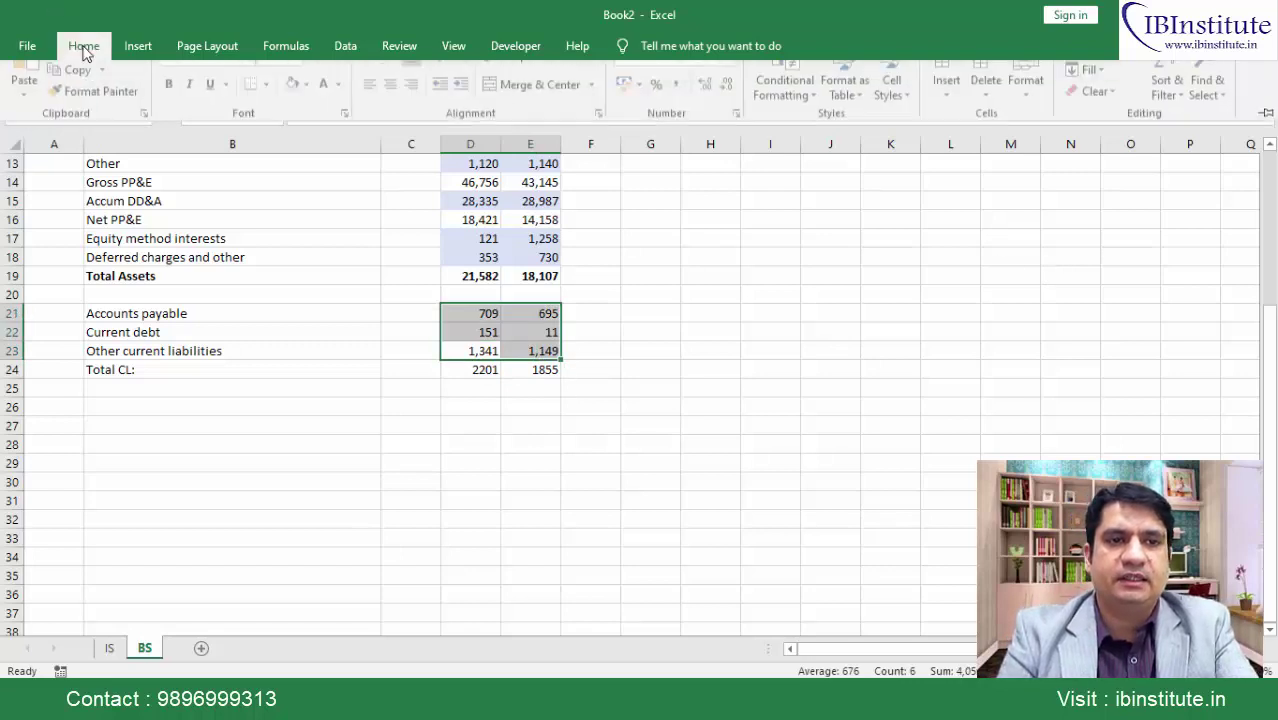
click(295, 110)
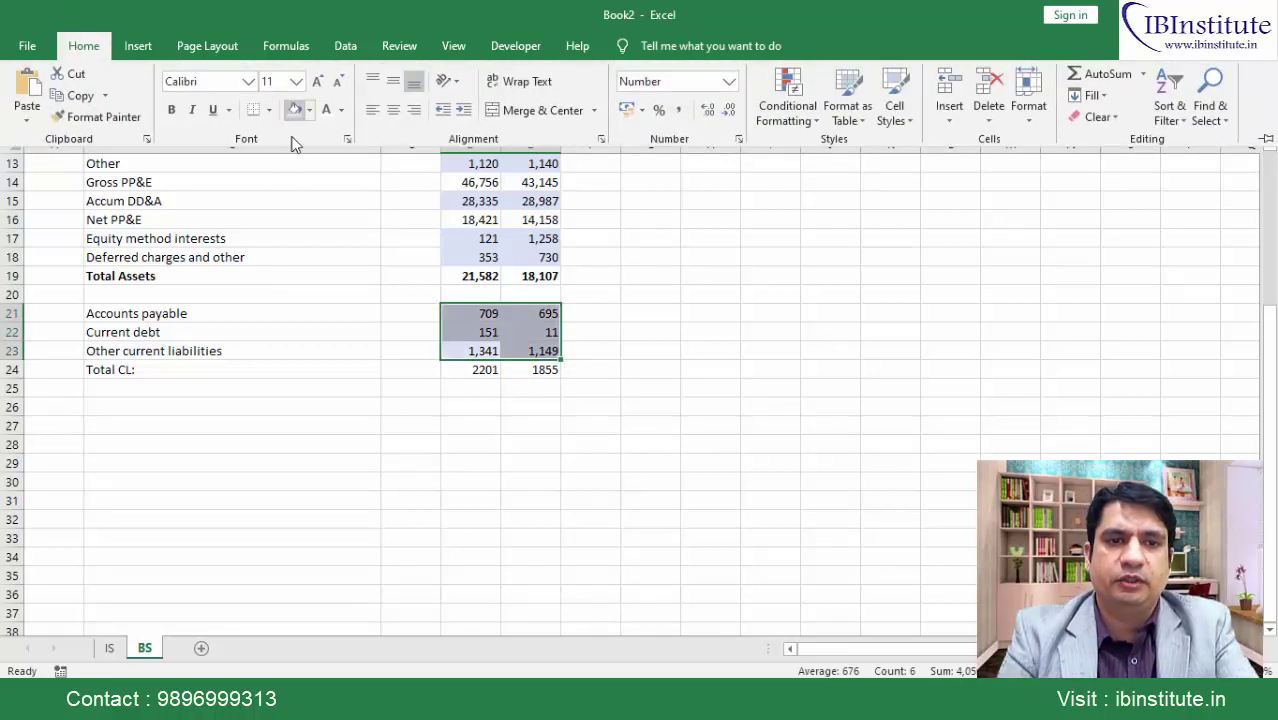
click(226, 421)
click(200, 403)
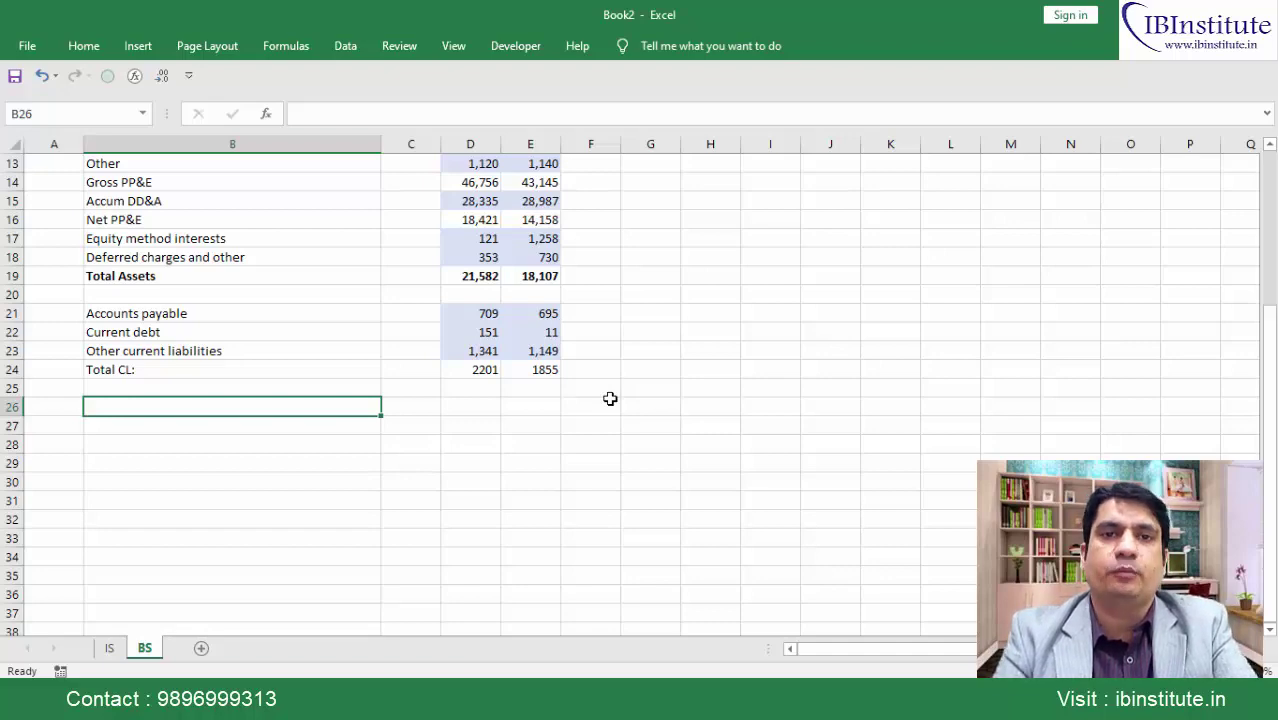
Paste the Income taxes, Asset retirement obligation and Other labels into B26:B28, trimming the Other label
key(alt+Tab)
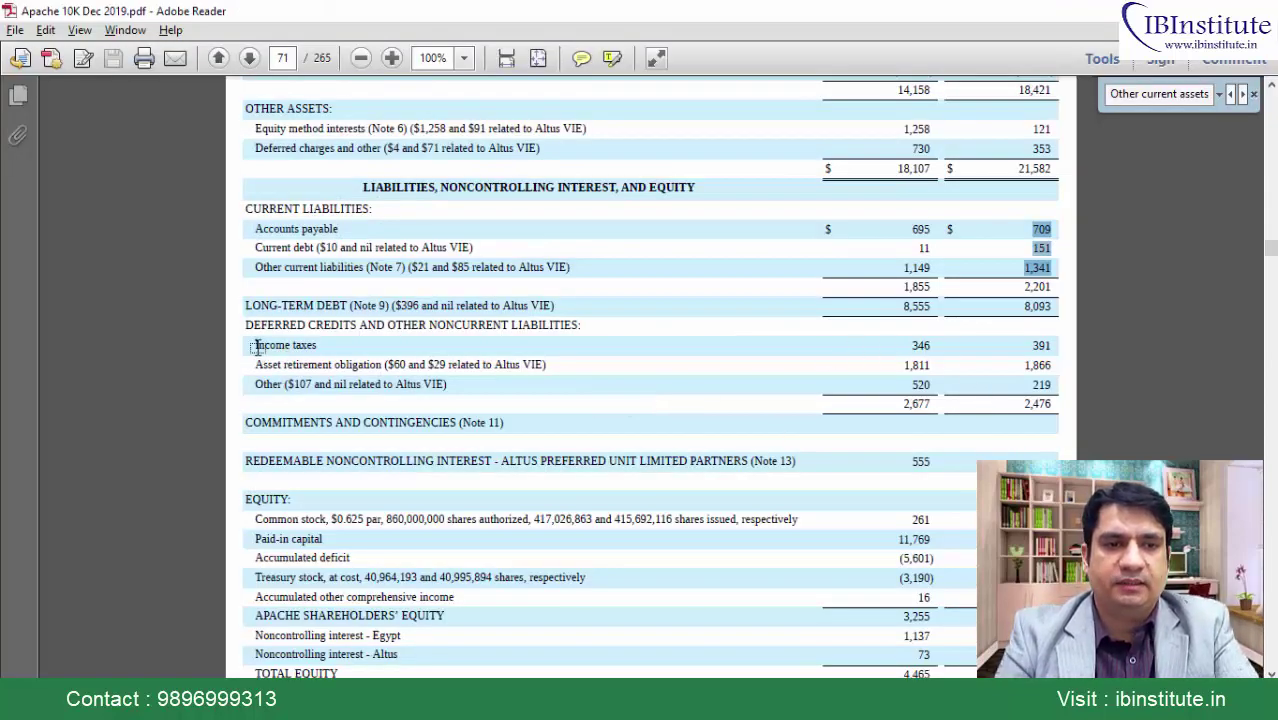
drag(257, 347, 372, 377)
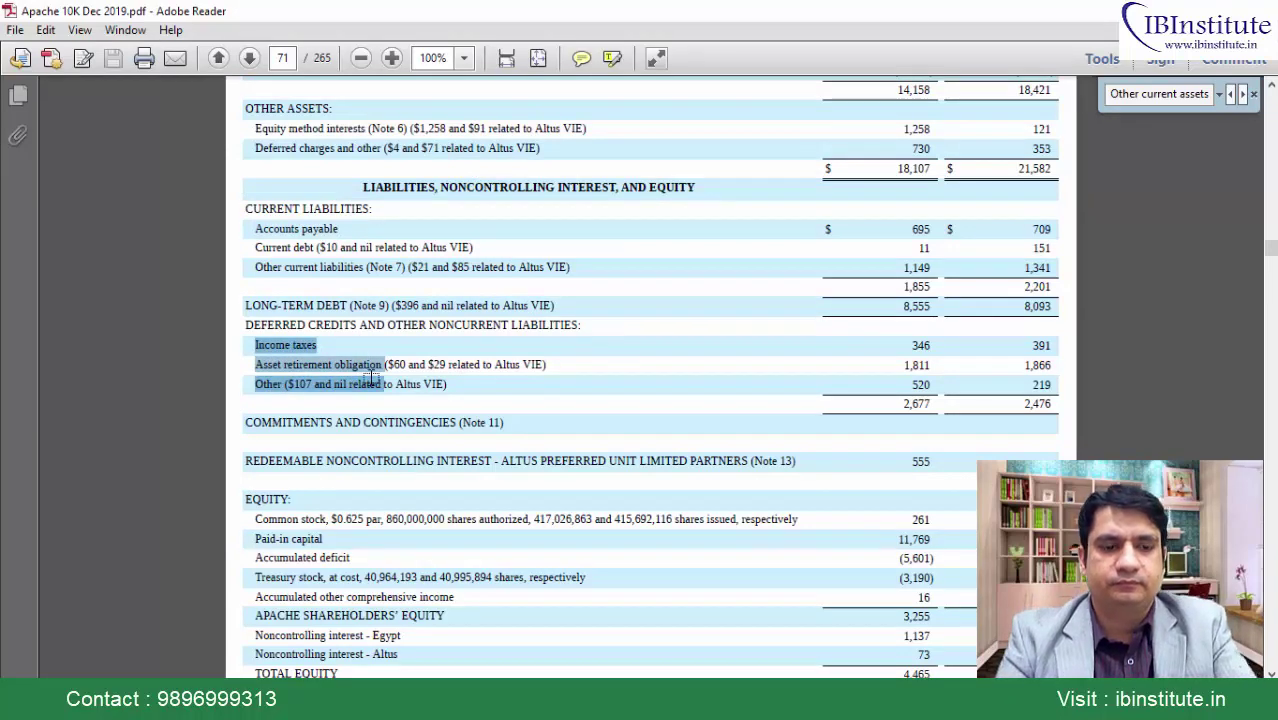
key(alt+Tab)
text(Income taxes Asset retirement obligation Other ($107 and nil related)
key(Return)
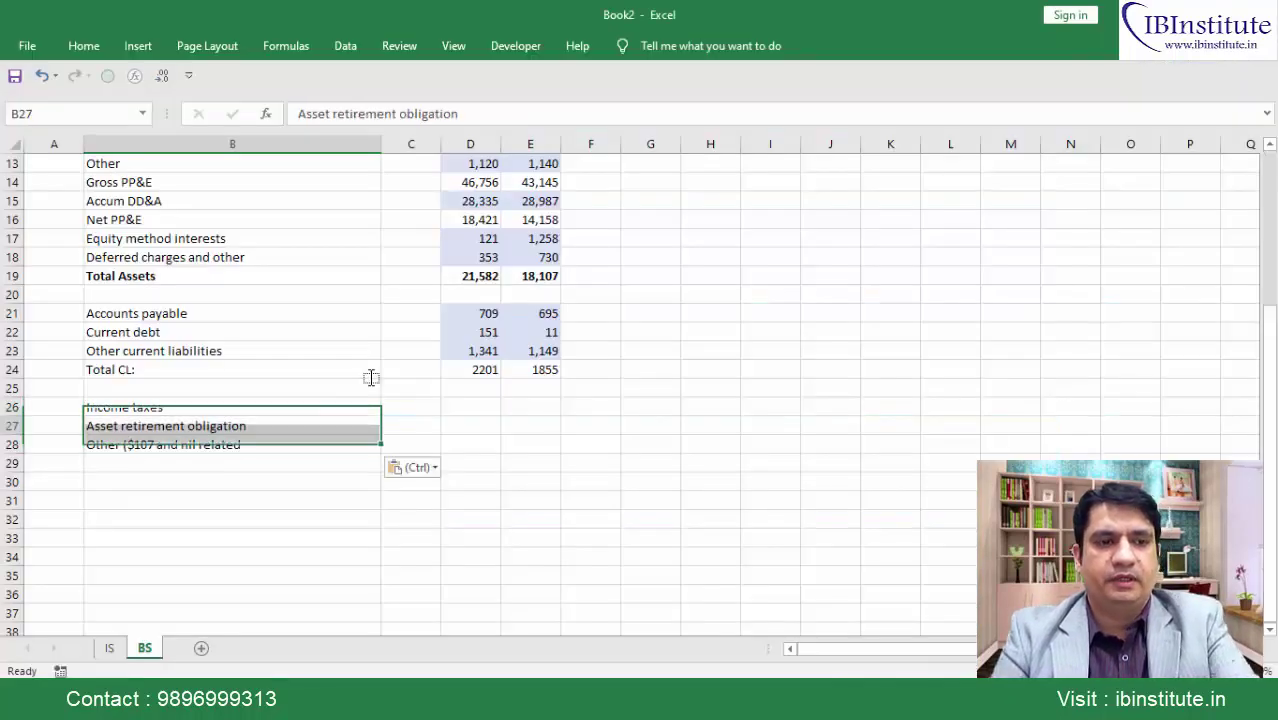
key(Down)
key(F2)
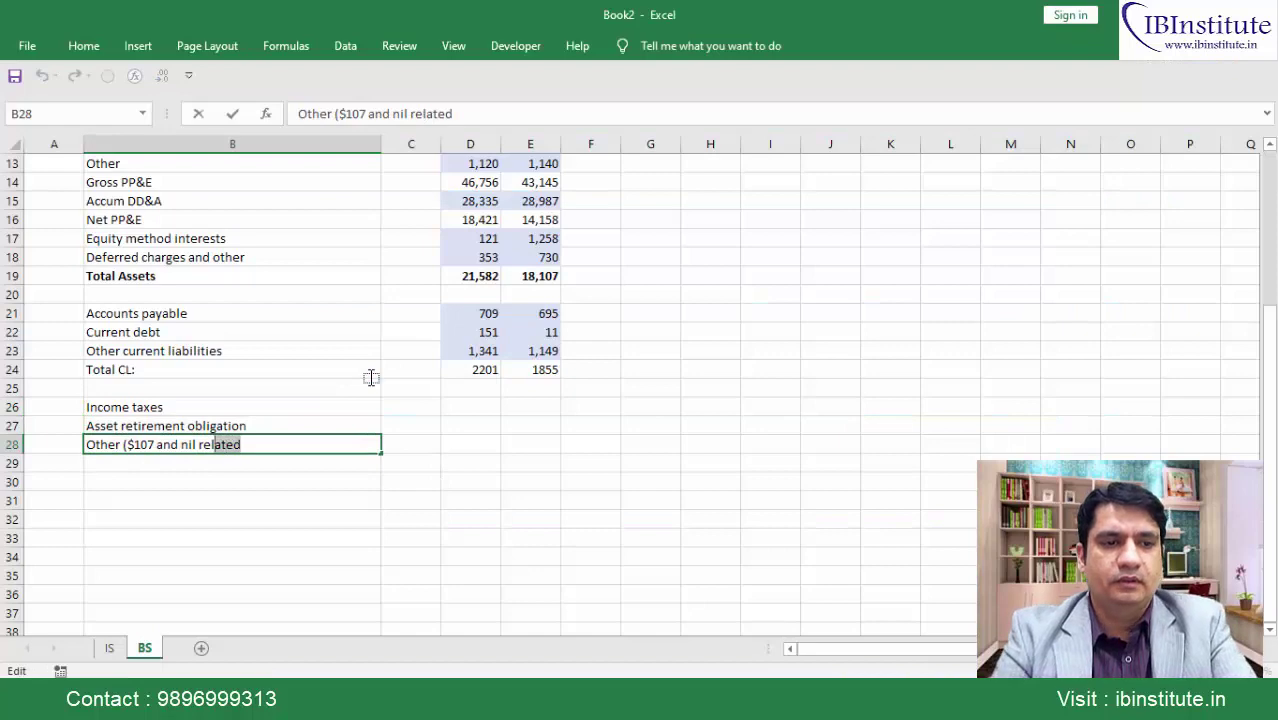
key(shift+Left)
key(shift+Left)
key(shift+Left)
key(Delete)
key(Tab)
key(Return)
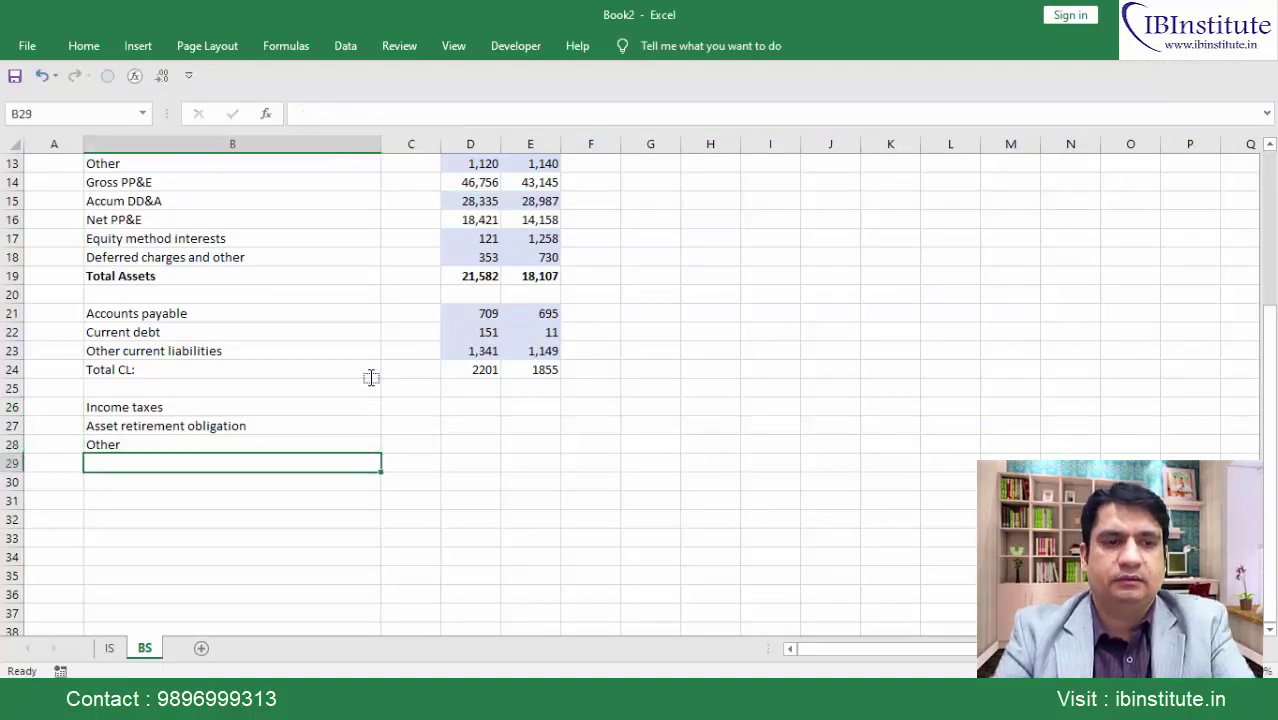
Paste 346, 1,811, 520 into E26:E28 and 391, 1,866, 219 into D26:D28
key(alt+Tab)
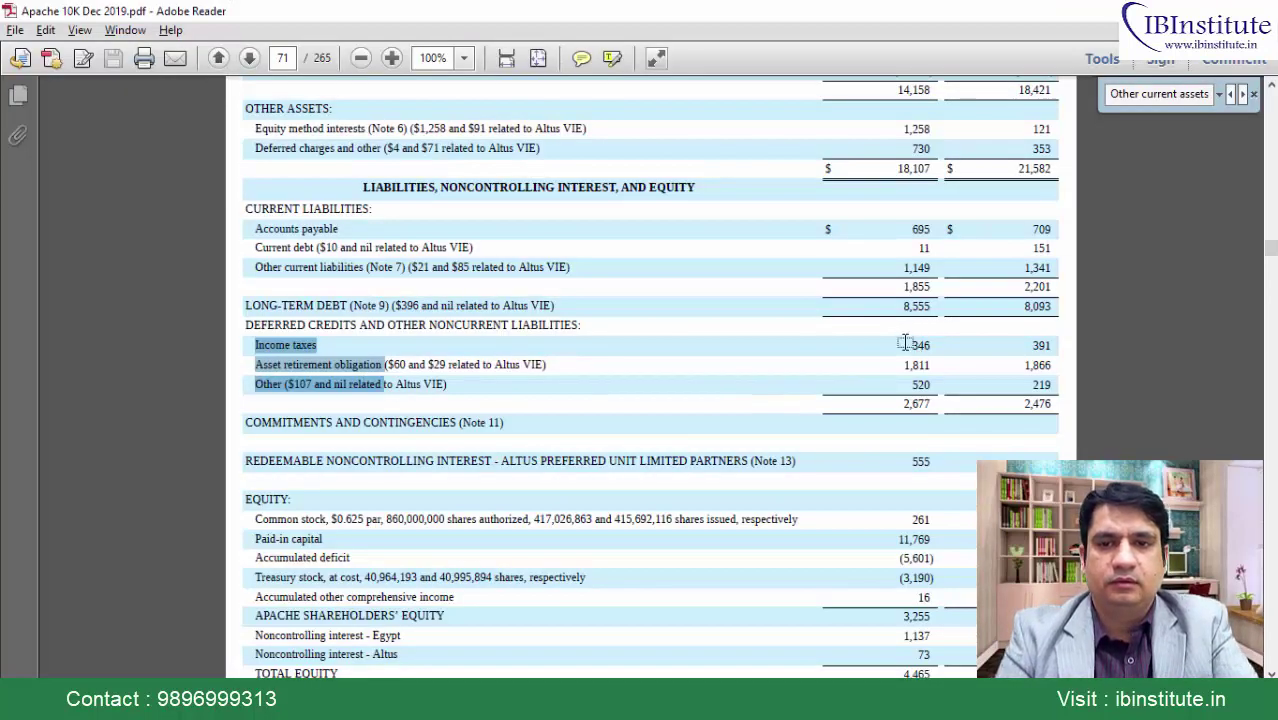
drag(905, 343, 938, 388)
key(alt+Tab)
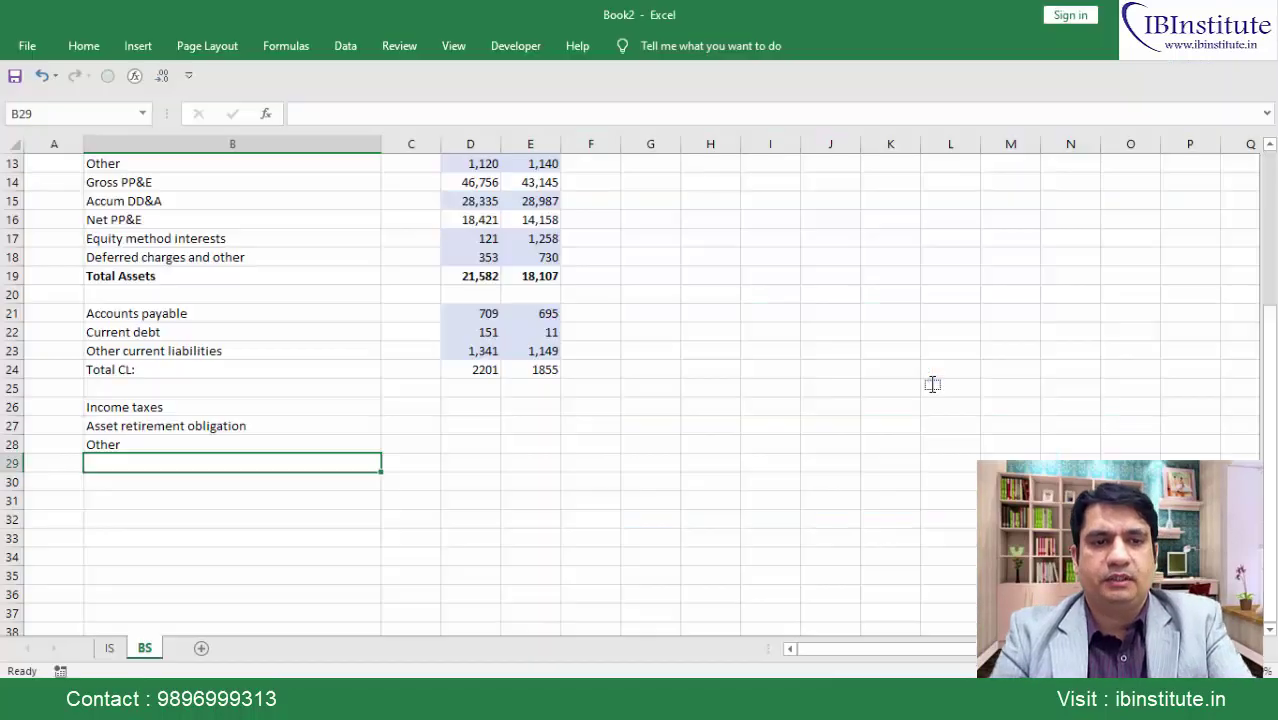
key(Right)
key(Right)
key(Right)
key(Up)
key(Up)
key(Up)
text(346 1,811 520)
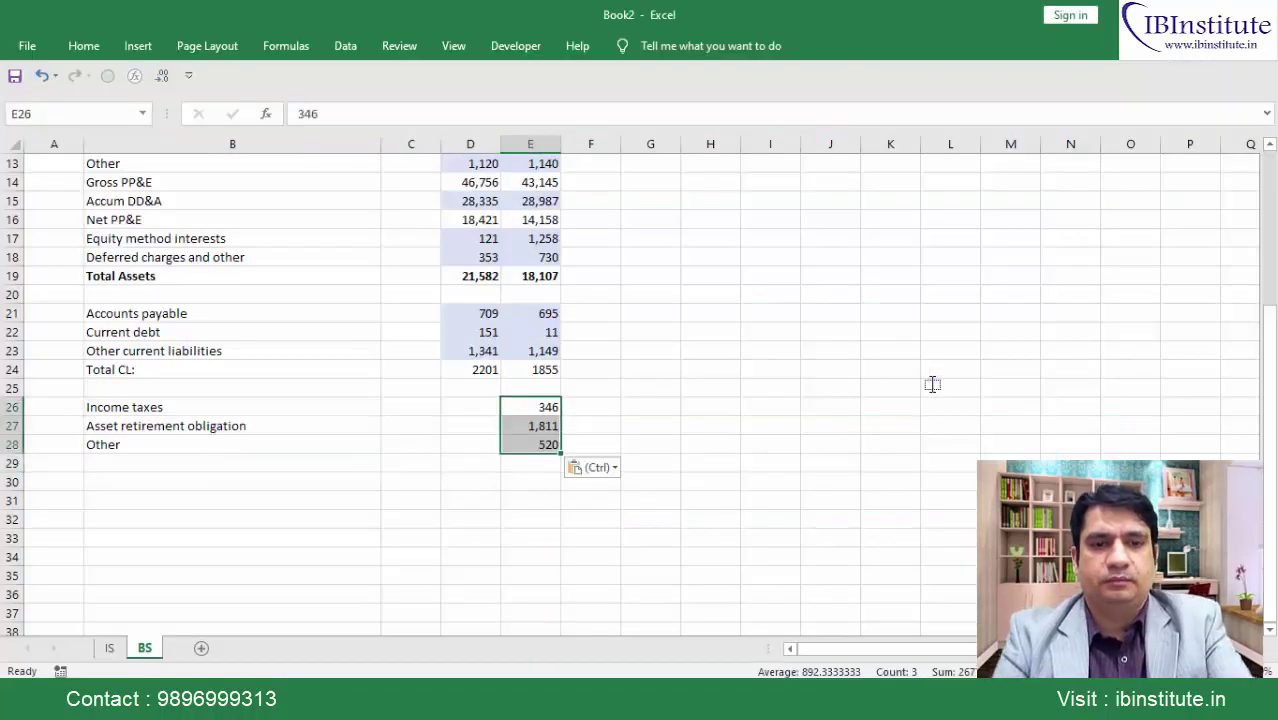
key(alt+Tab)
drag(1022, 338, 1058, 390)
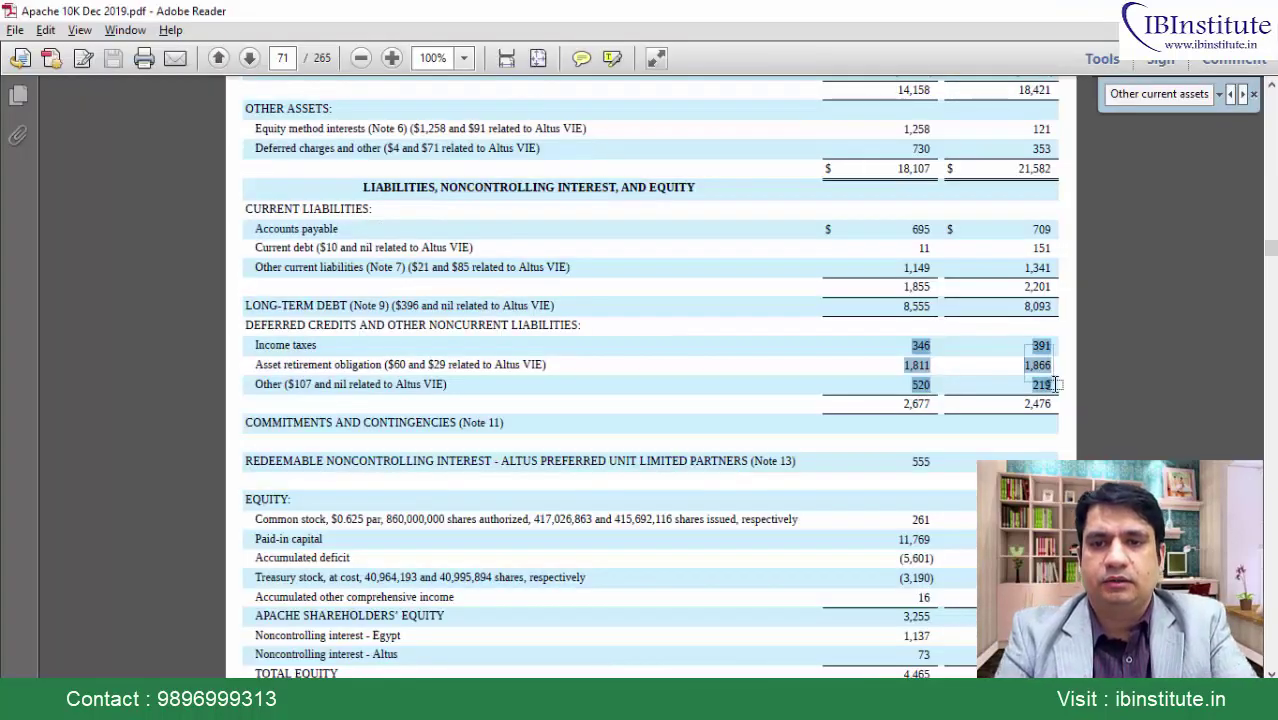
key(alt+Tab)
key(Left)
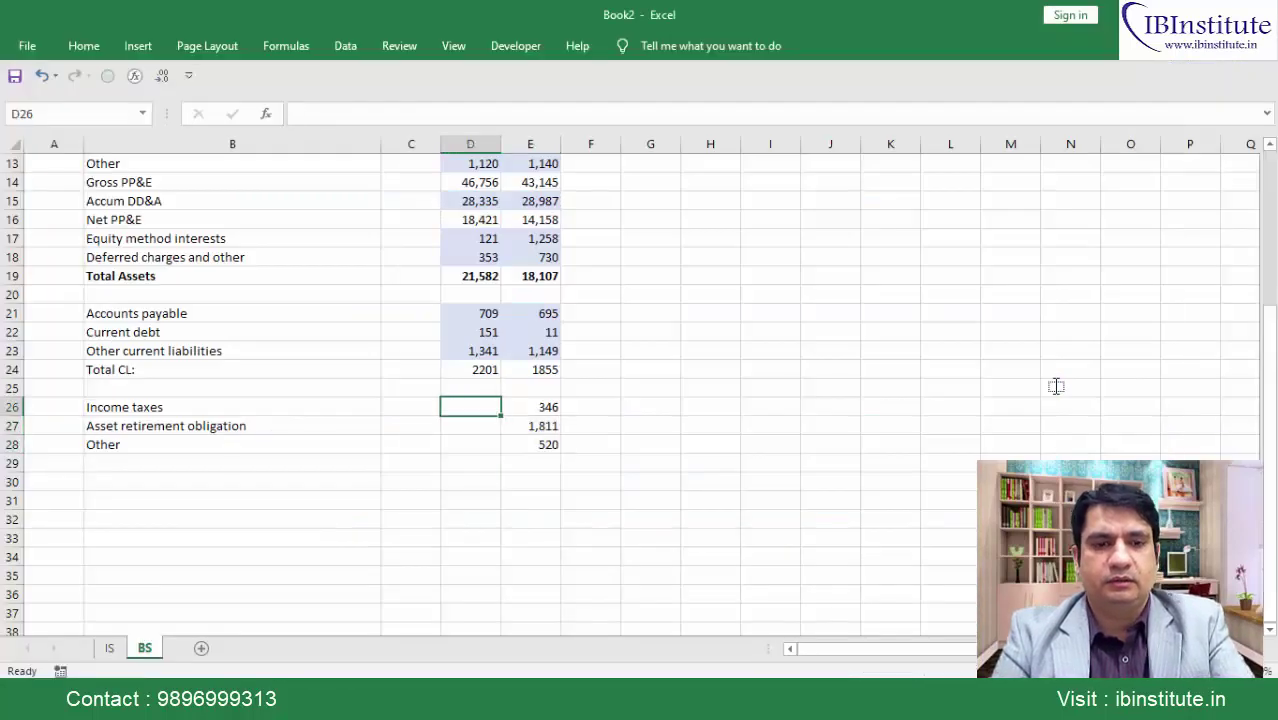
text(391 1,866 219)
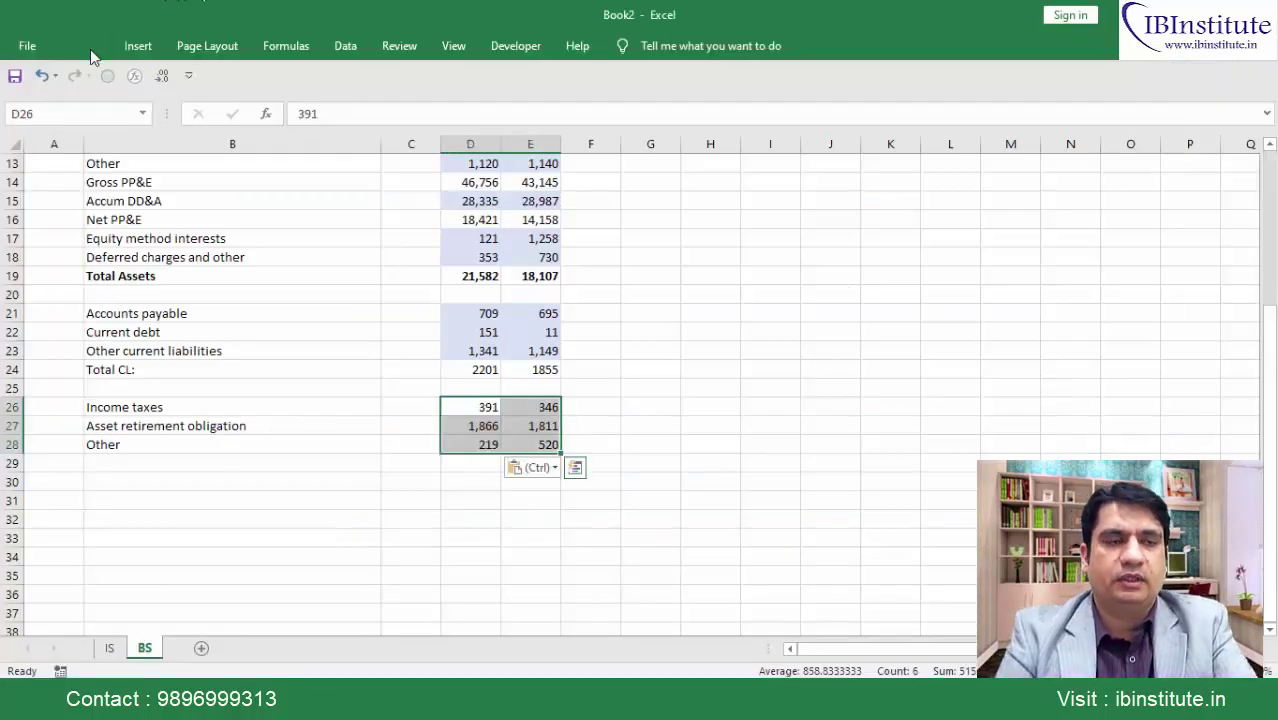
Shade the deferred credit figures D26:E28 light blue
click(88, 46)
click(294, 110)
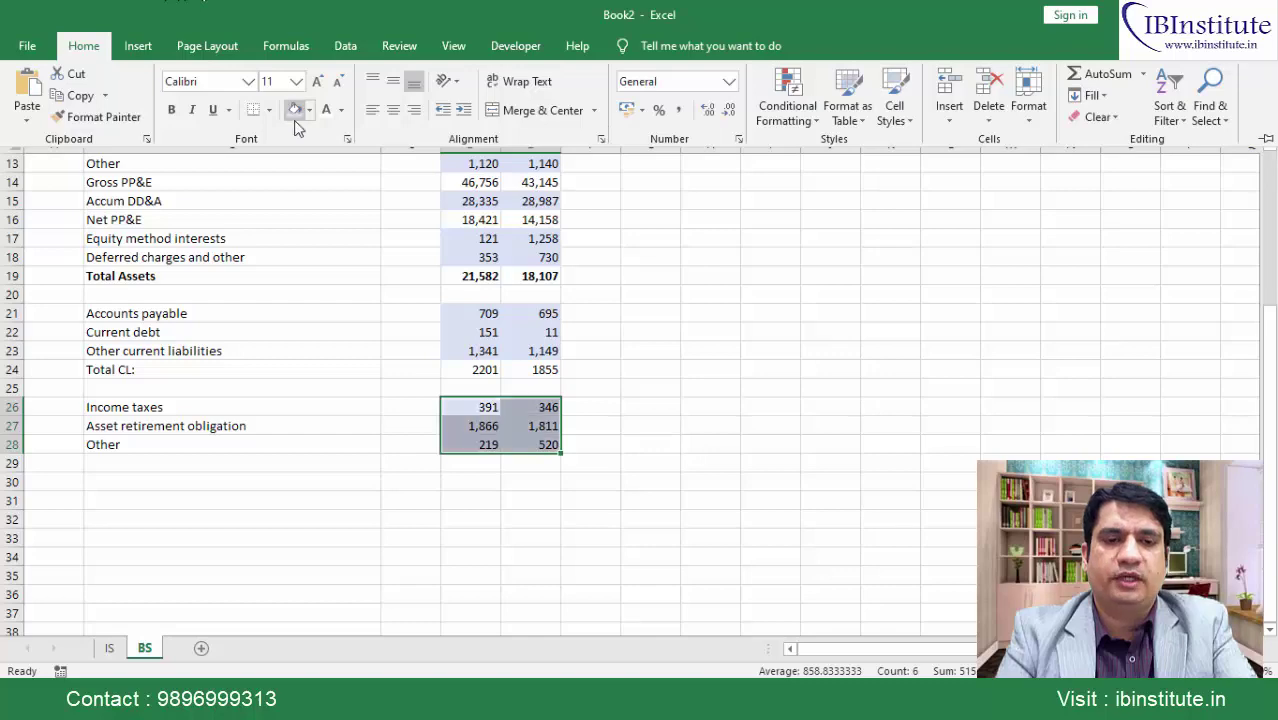
click(473, 478)
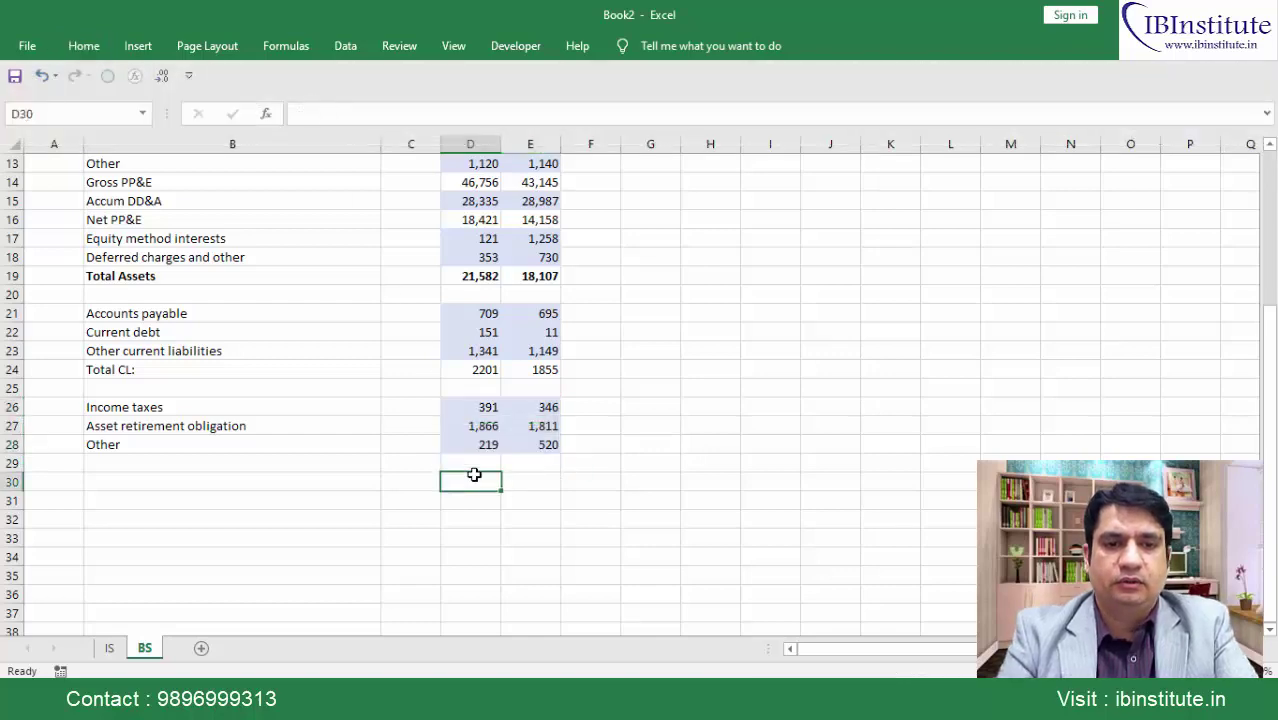
key(Up)
key(Left)
key(Left)
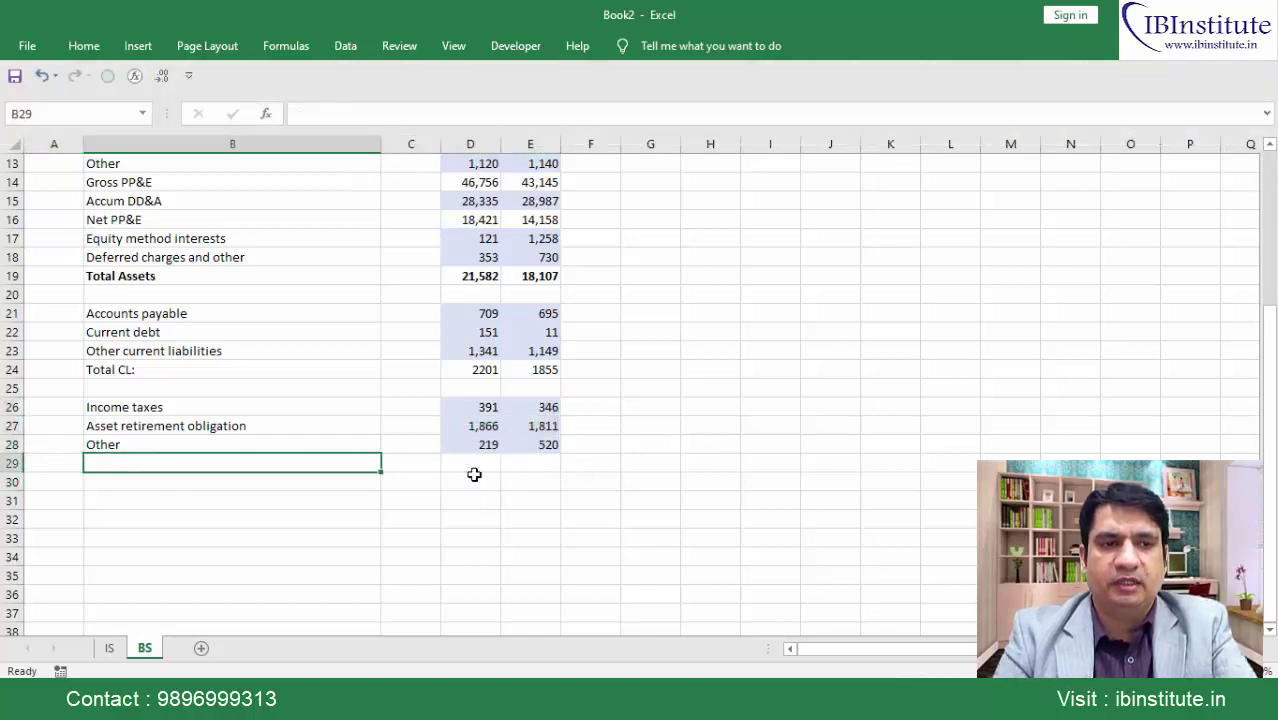
Add =SUM totals in row 29 across D29:E29, giving 2476 and 2677
key(alt+Tab)
key(alt+Tab)
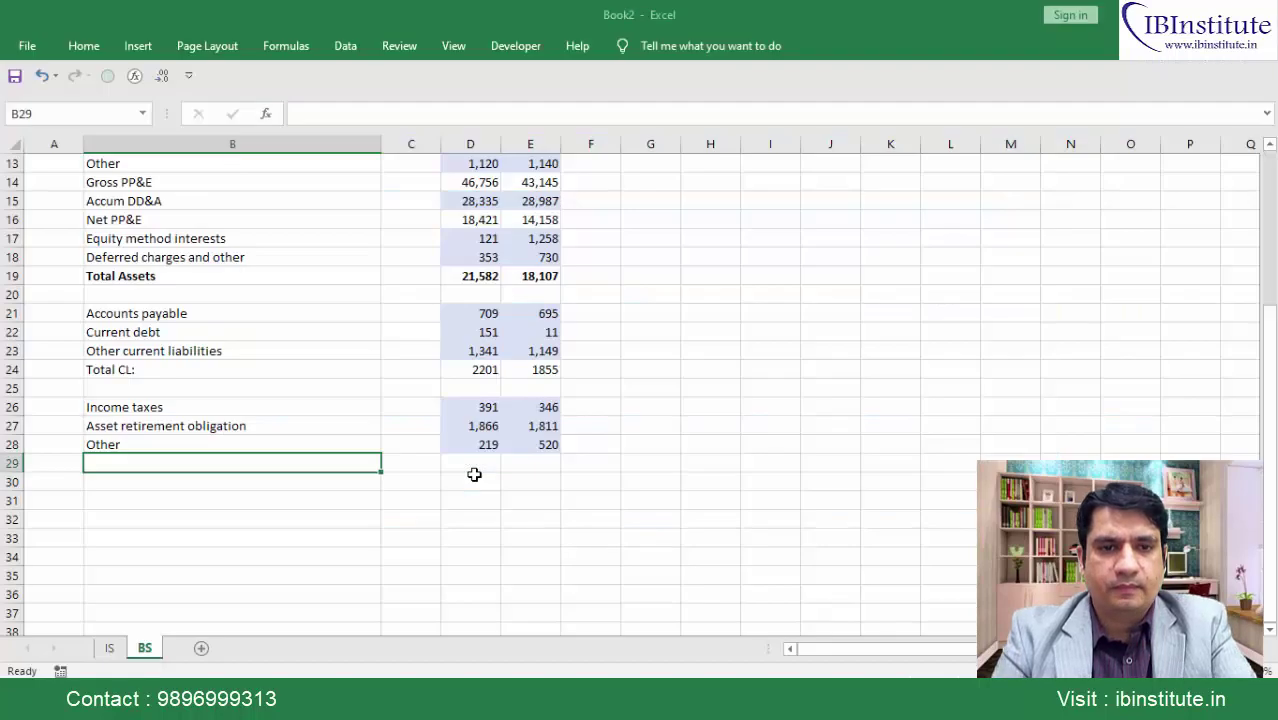
key(Right)
key(Right)
key(alt+equal)
key(ctrl+Return)
key(shift+Right)
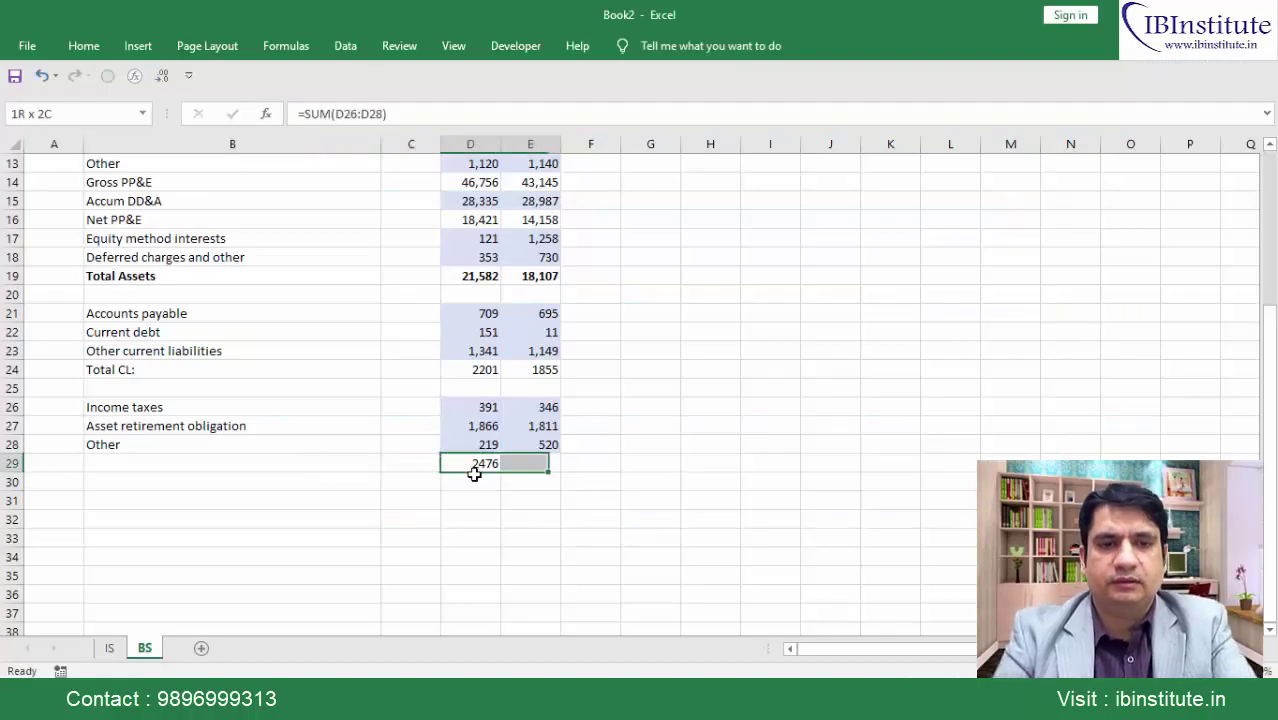
key(ctrl+r)
key(Down)
key(Down)
key(Down)
scroll(474, 474, down, 3)
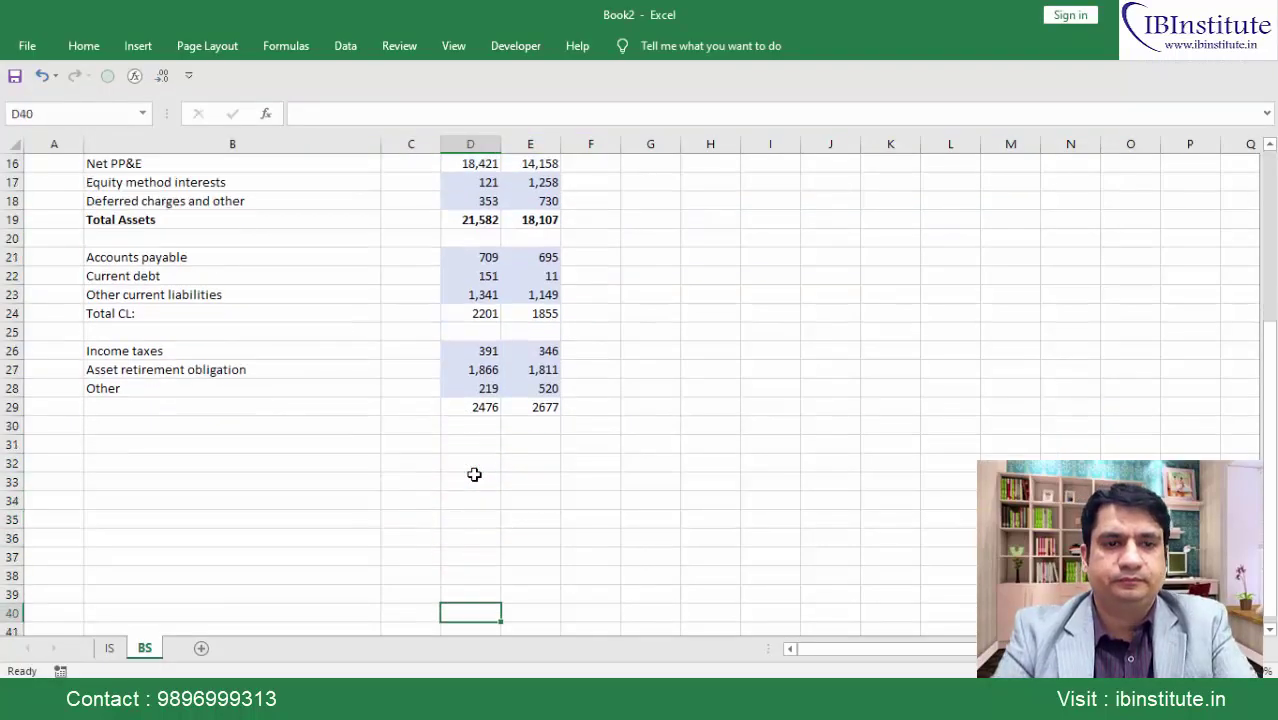
key(Up)
key(Up)
key(Down)
key(Left)
key(Left)
Paste the REDEEMABLE NONCONTROLLING INTEREST heading into B31 and narrow column B
key(alt+Tab)
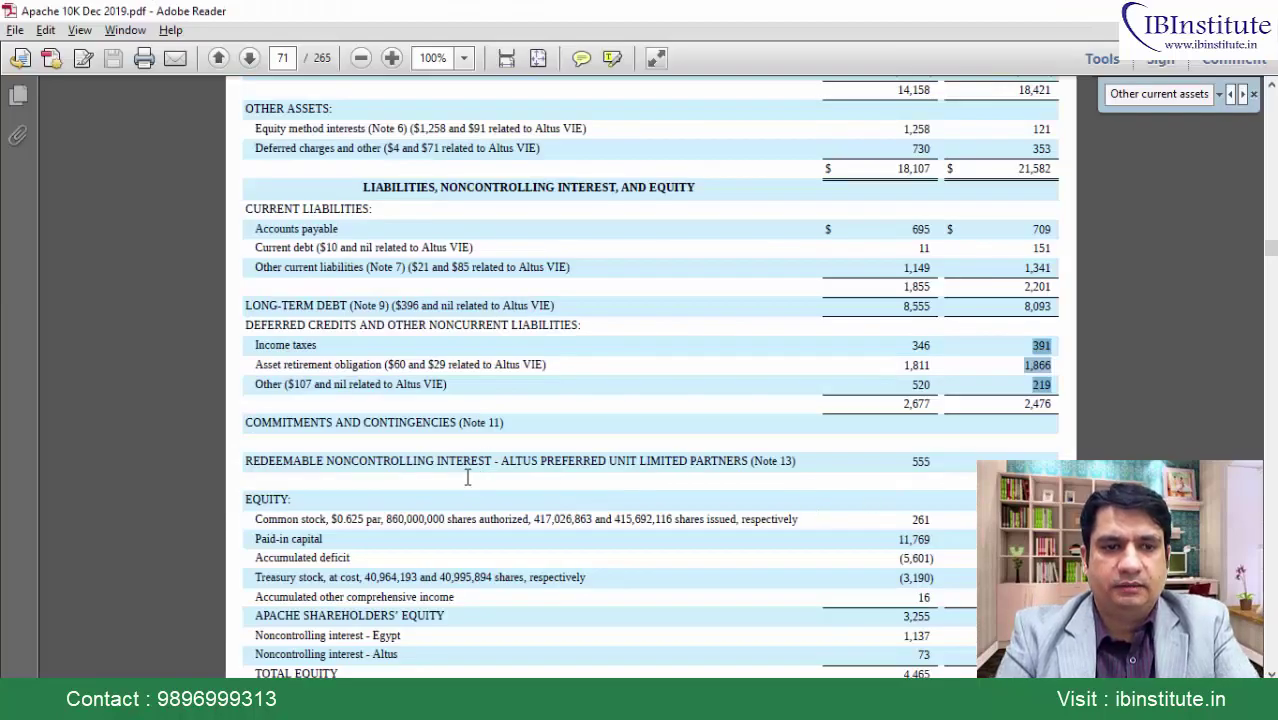
drag(246, 460, 491, 460)
key(ctrl+c)
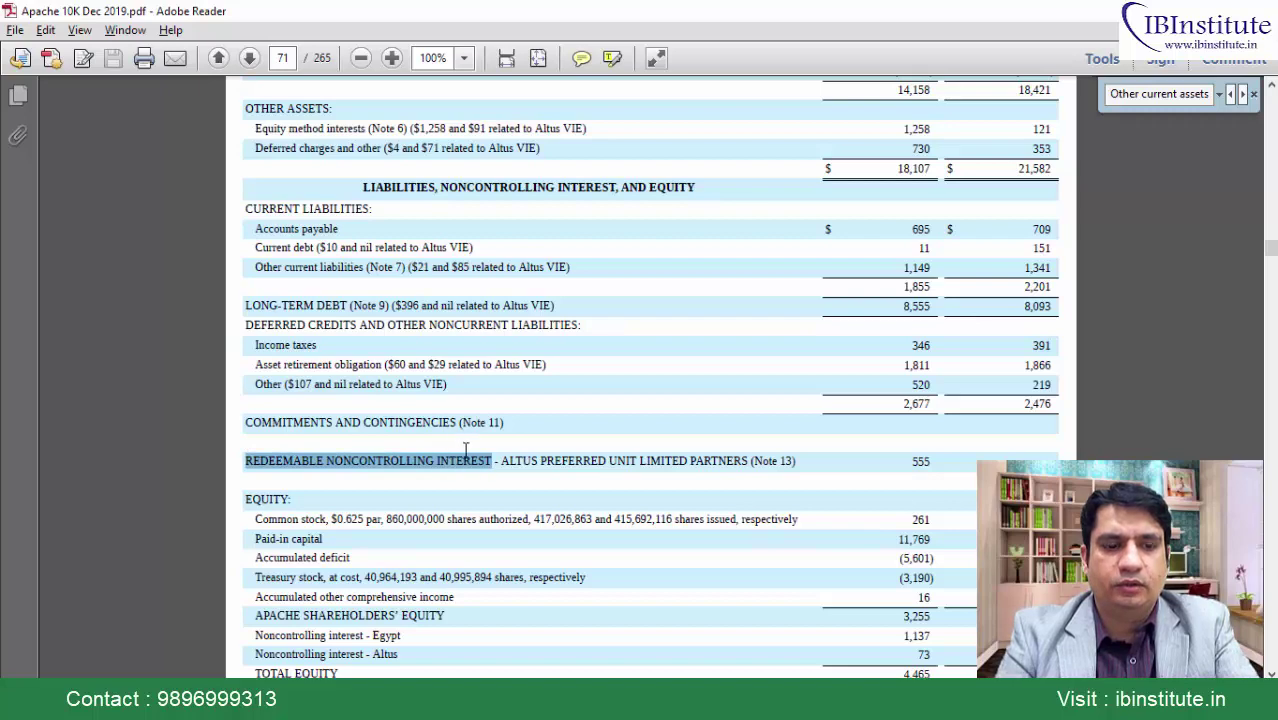
key(alt+Tab)
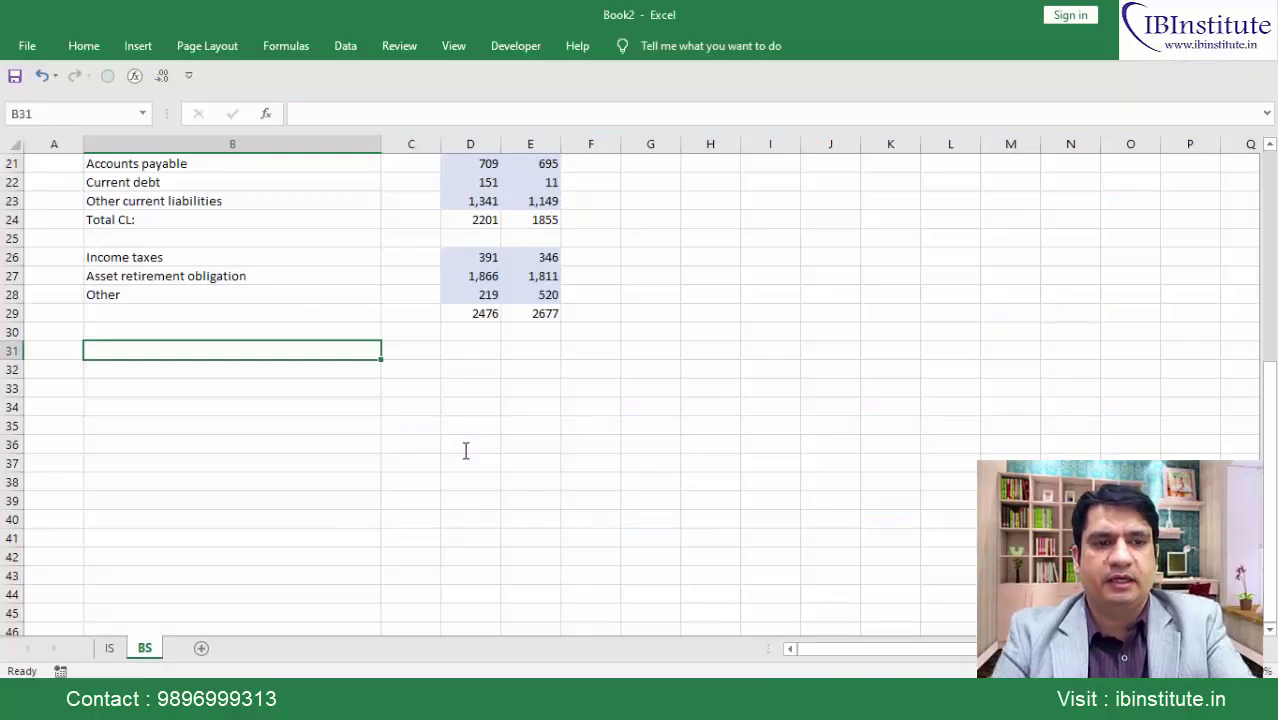
key(ctrl+v)
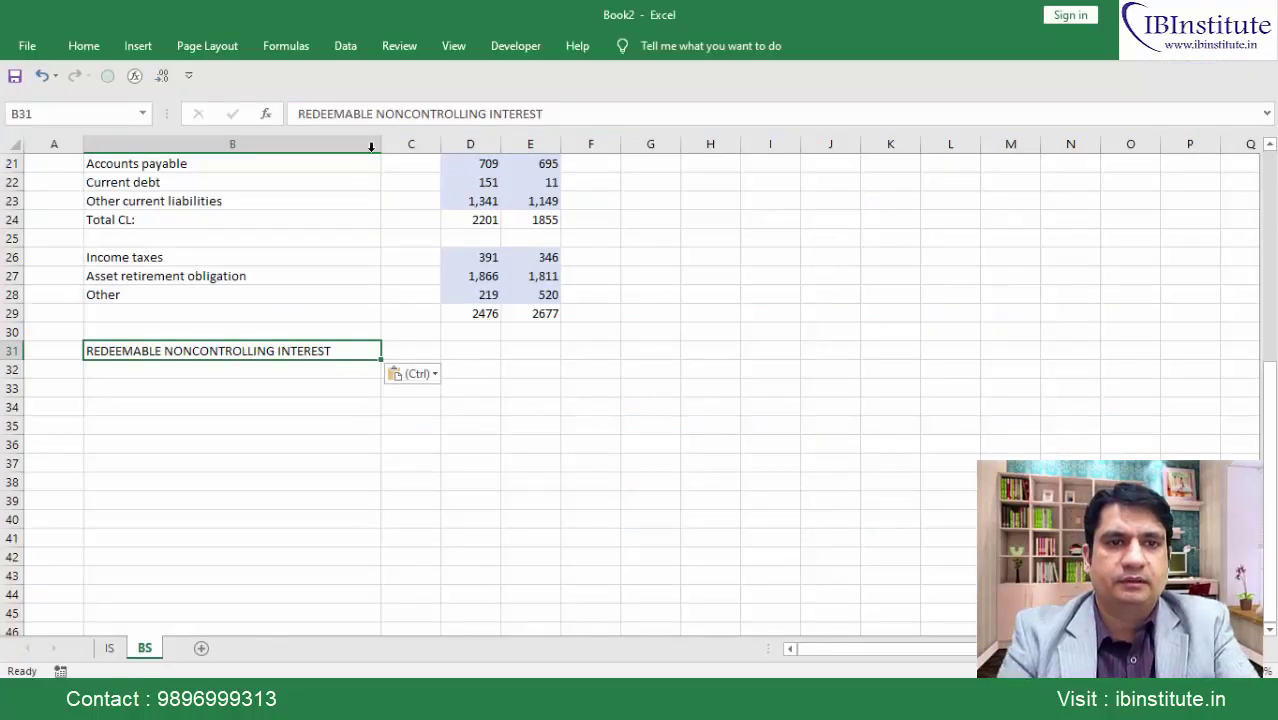
drag(381, 150, 334, 152)
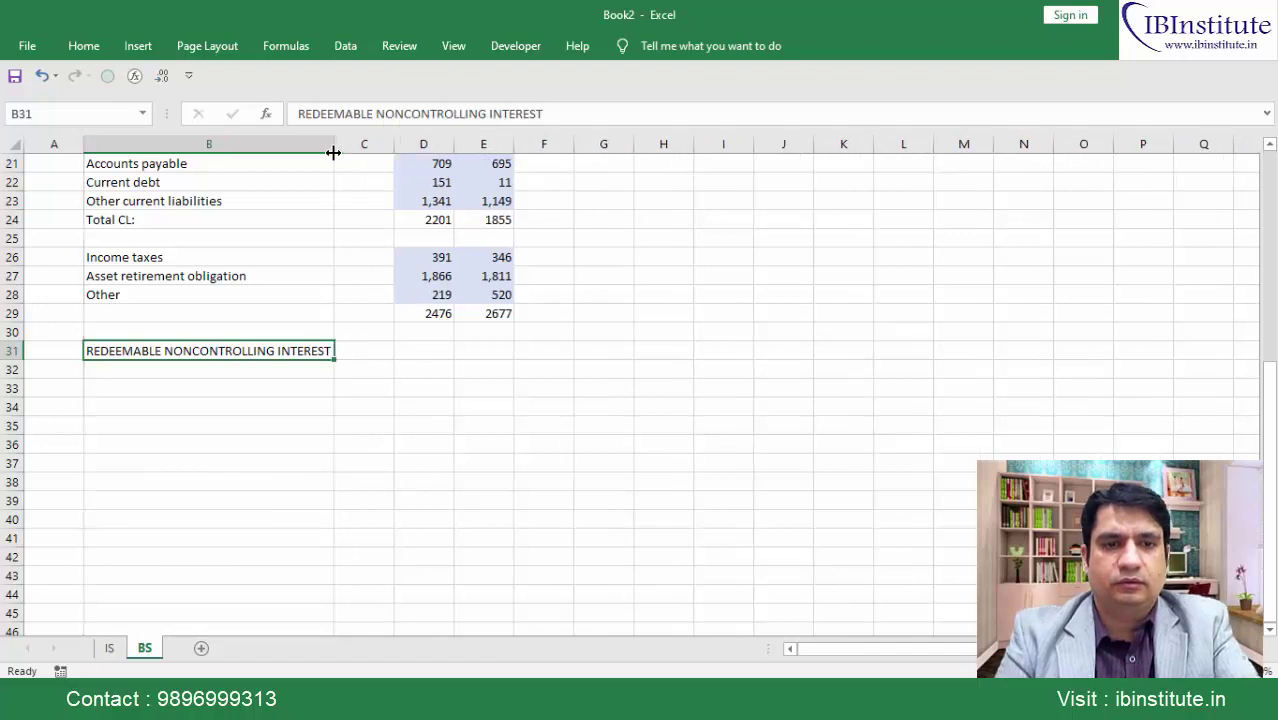
Enter 555 in E31 and 0 in D31
key(Right)
key(Right)
key(Right)
key(alt+Tab)
key(alt+Tab)
text(55)
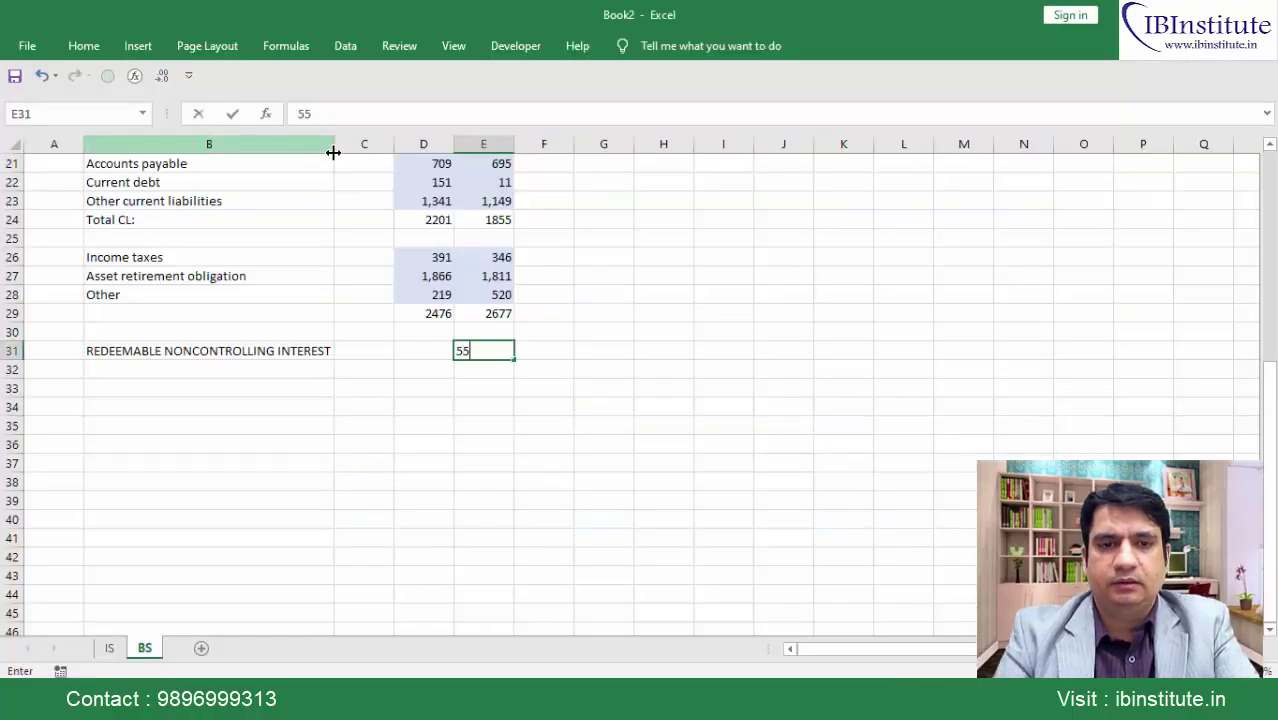
key(ctrl+Return)
key(Left)
key(Left)
key(Left)
key(Right)
key(Right)
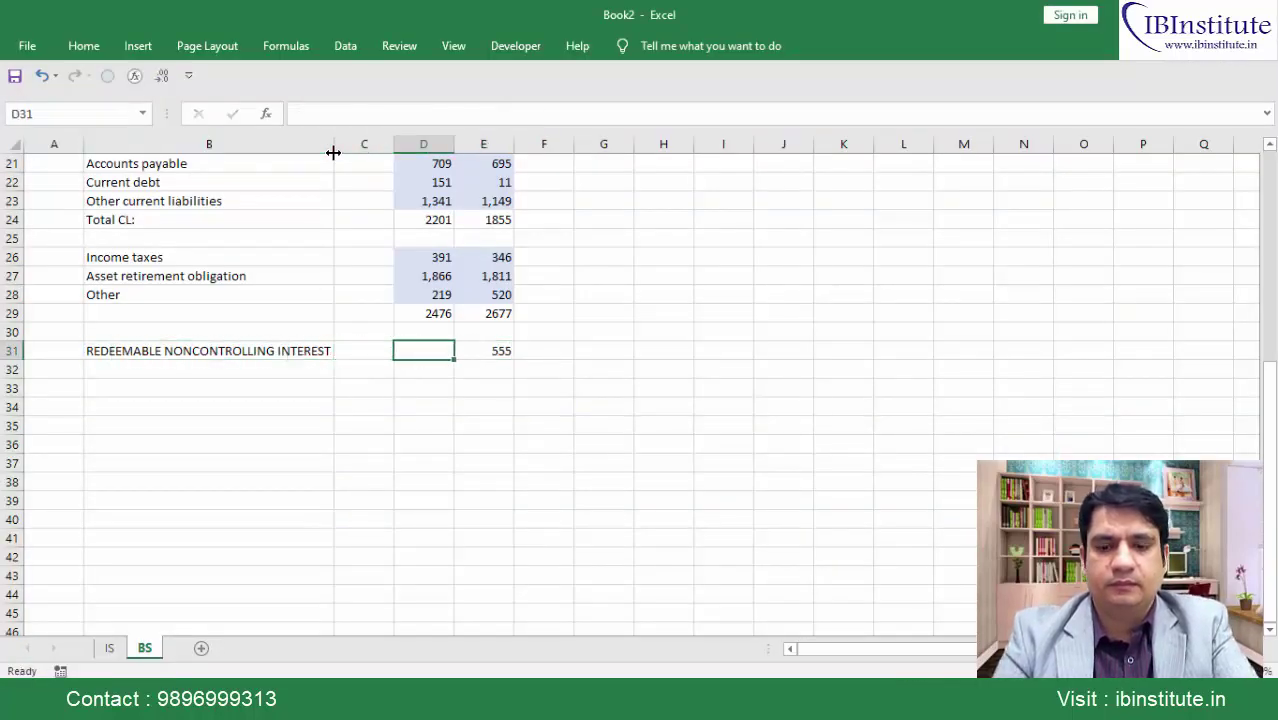
key(alt+Tab)
key(alt+Tab)
text(0)
key(Return)
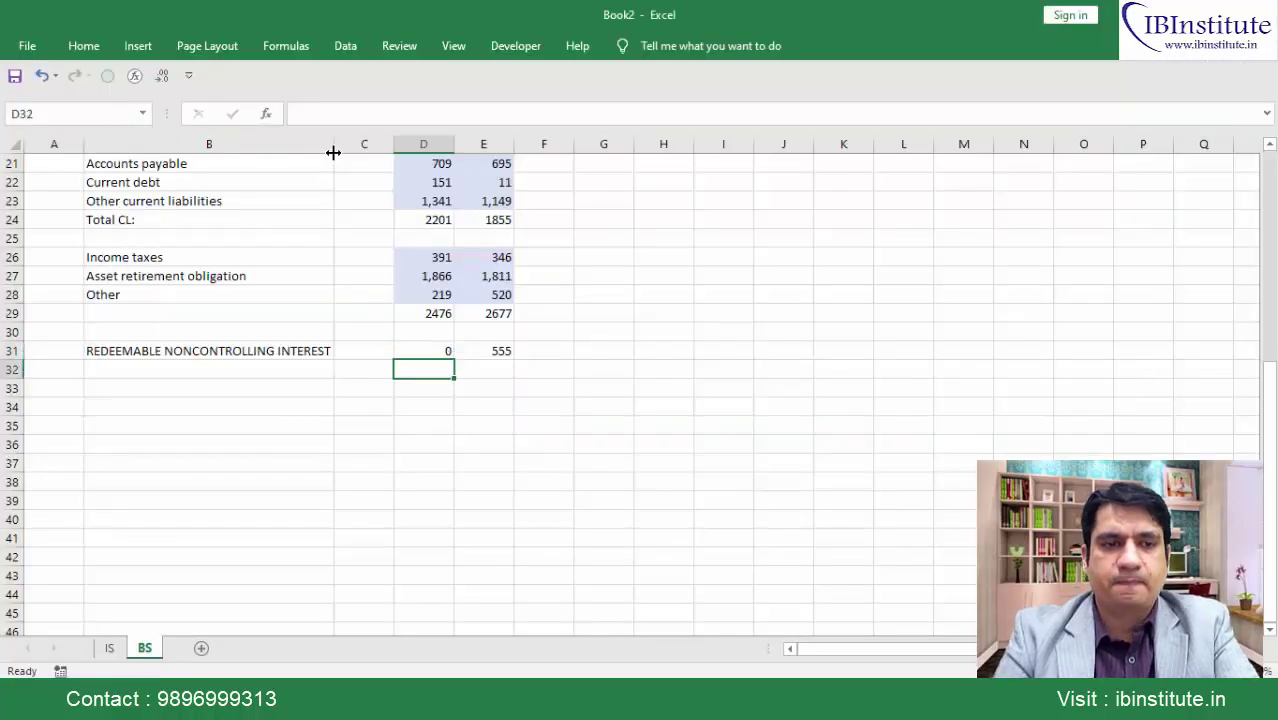
Select the D31:E31 values for formatting, then move down to cell B33
key(Up)
key(Left)
key(Left)
key(Right)
key(Right)
key(Right)
key(Left)
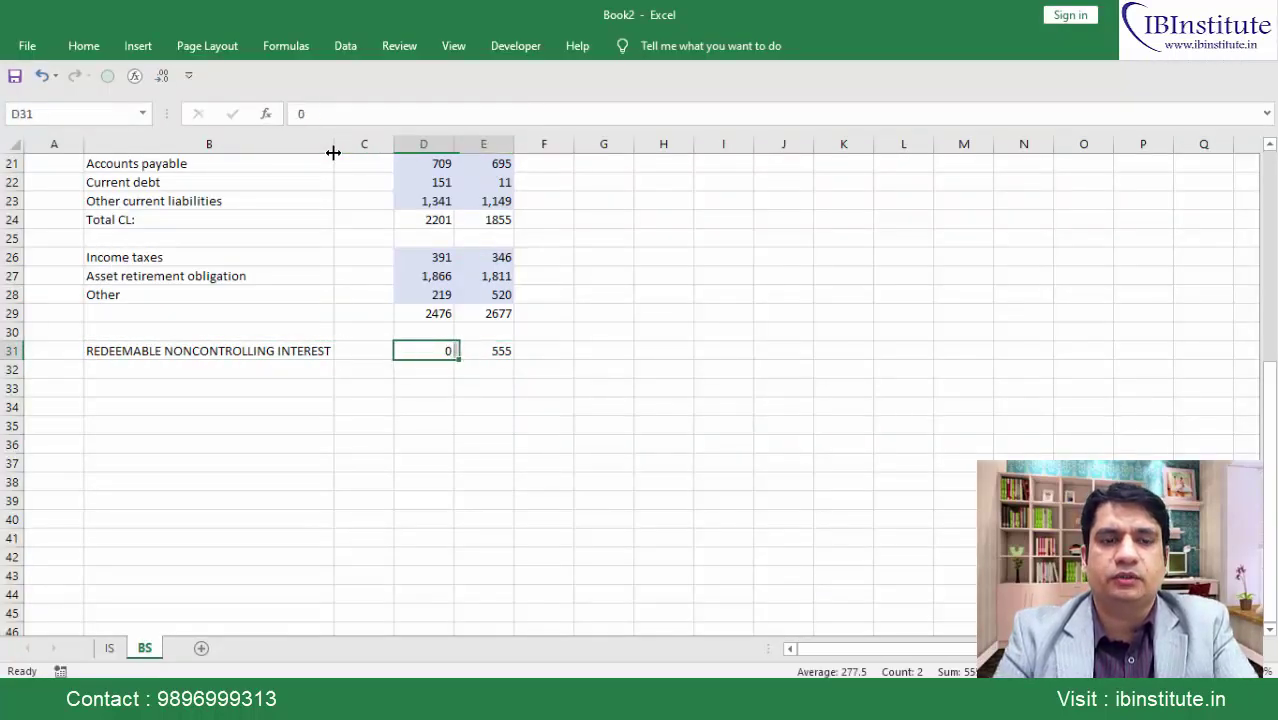
key(shift+Right)
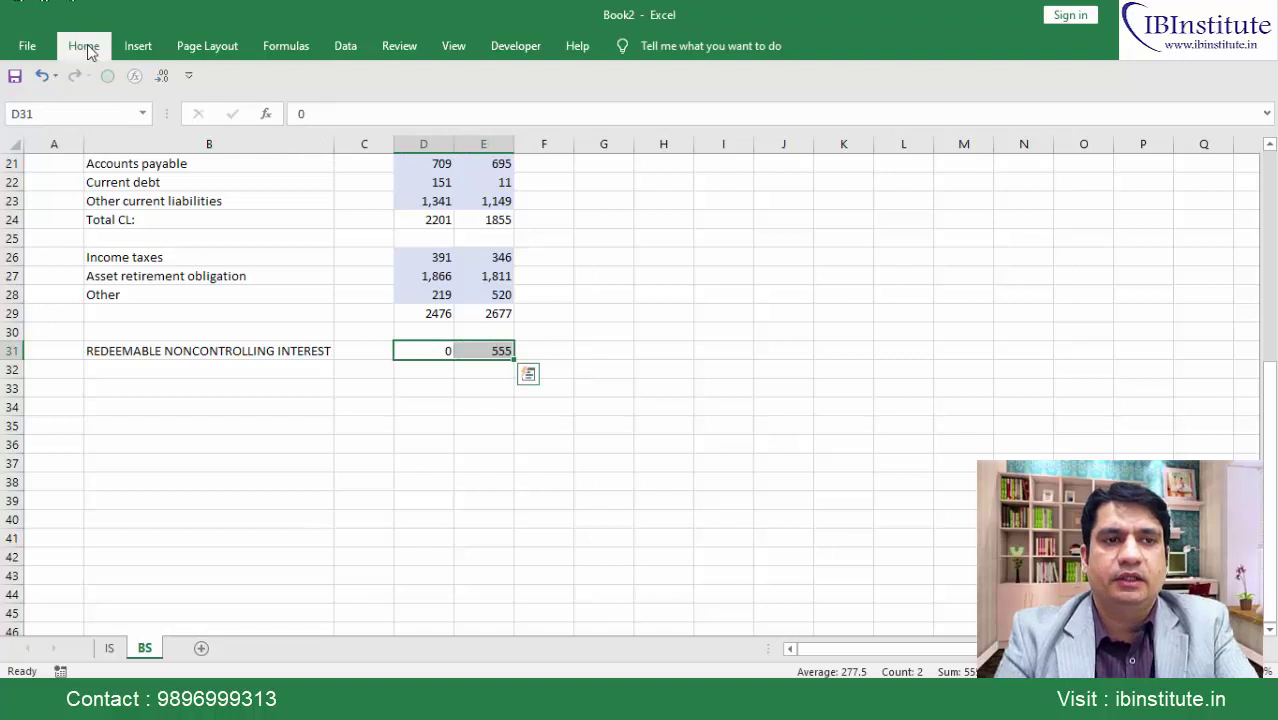
click(86, 46)
click(302, 444)
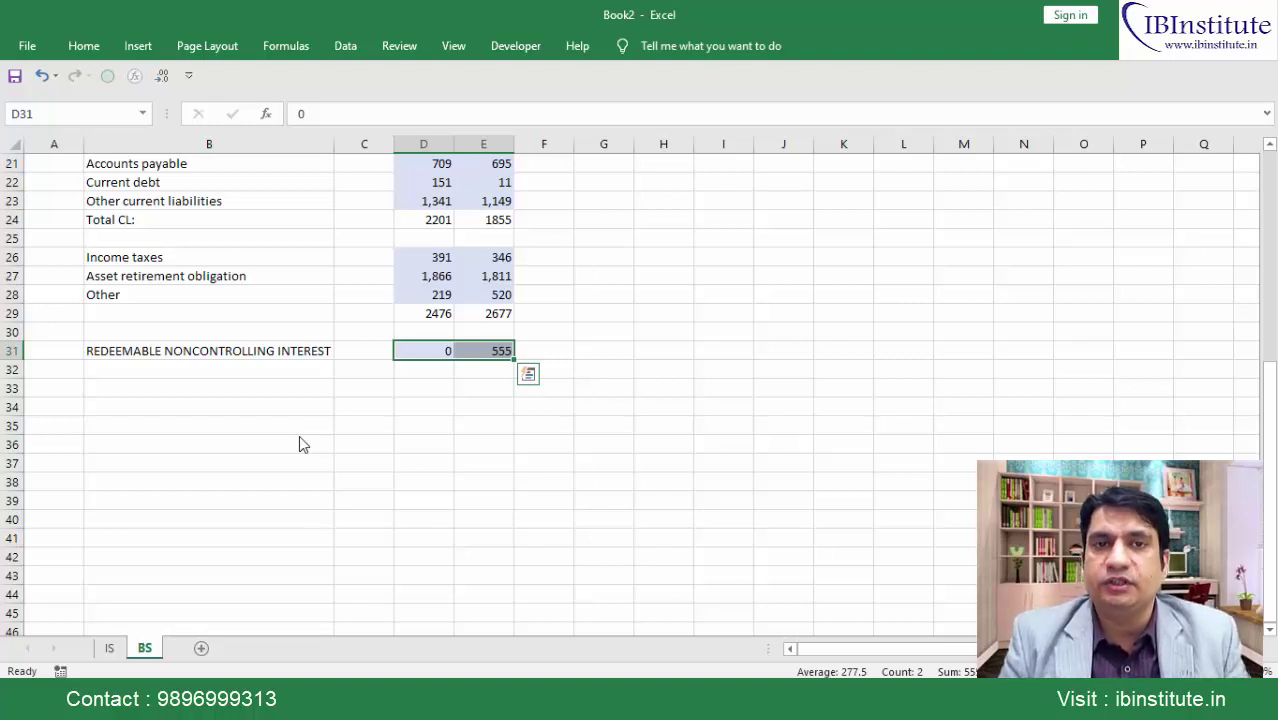
key(Down)
key(Left)
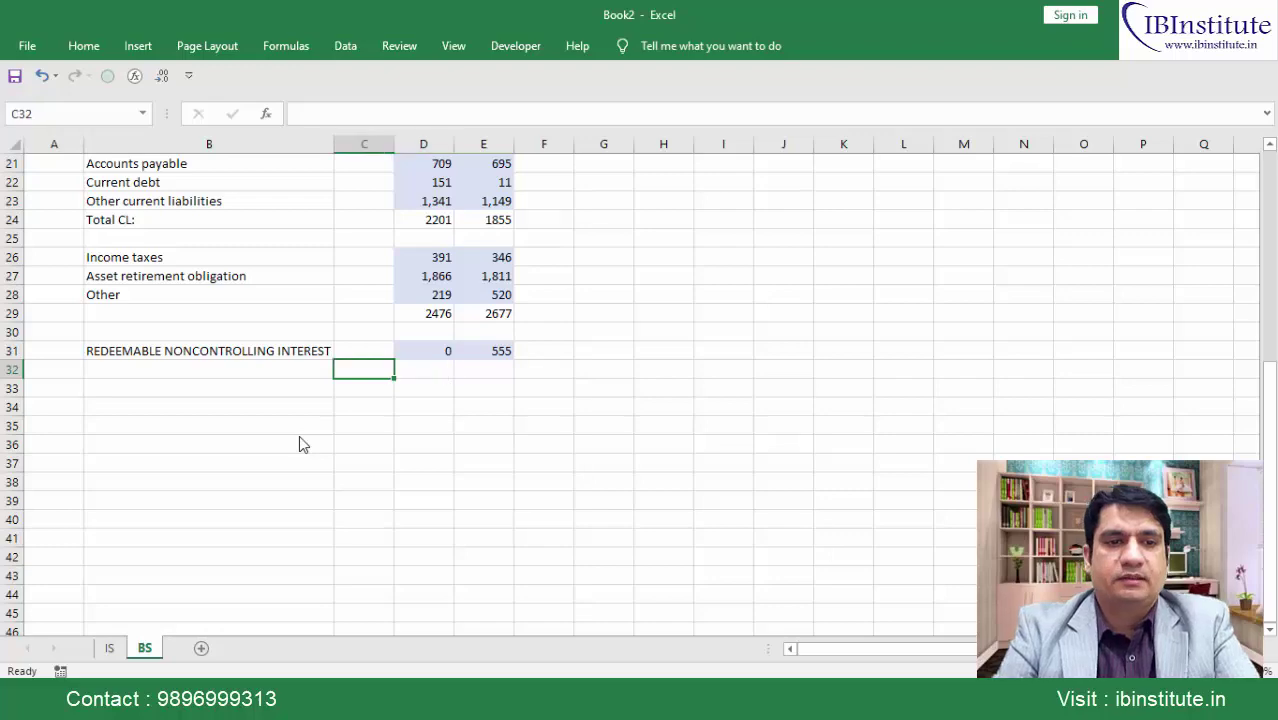
key(Down)
key(Left)
Copy the equity line-item labels from the PDF balance sheet into B33 onward
key(alt+Tab)
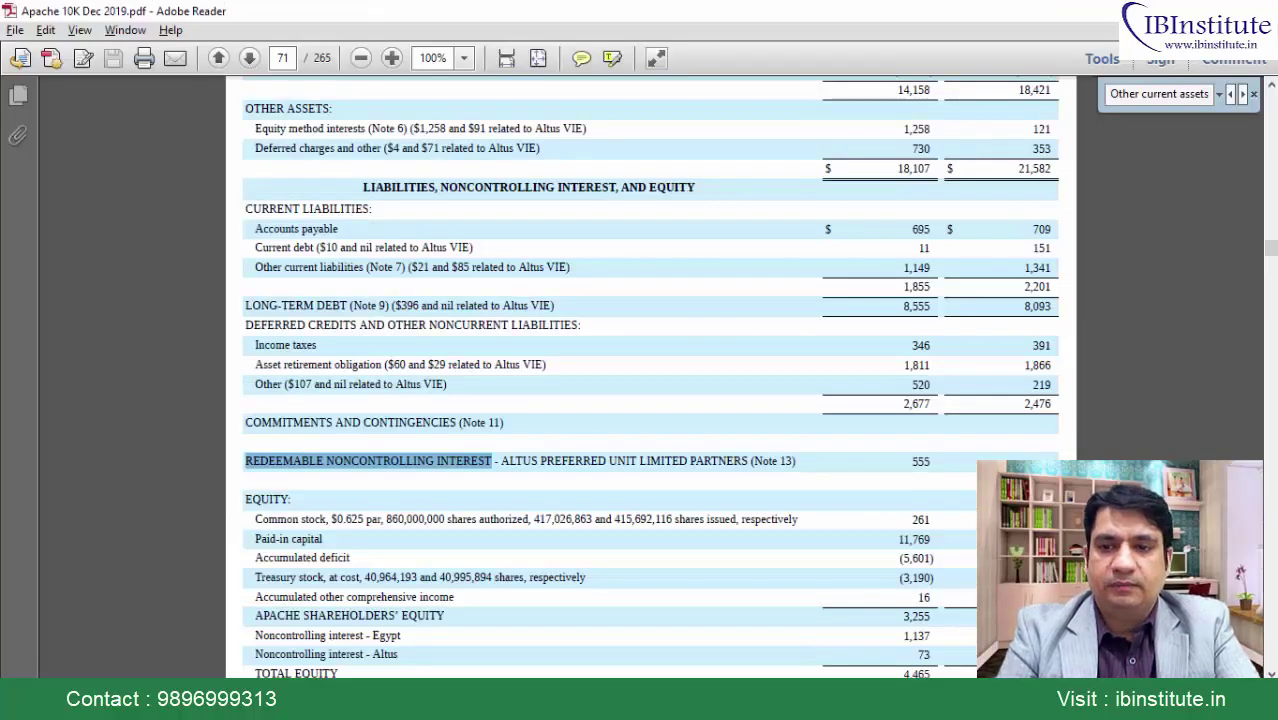
scroll(650, 372, down, 3)
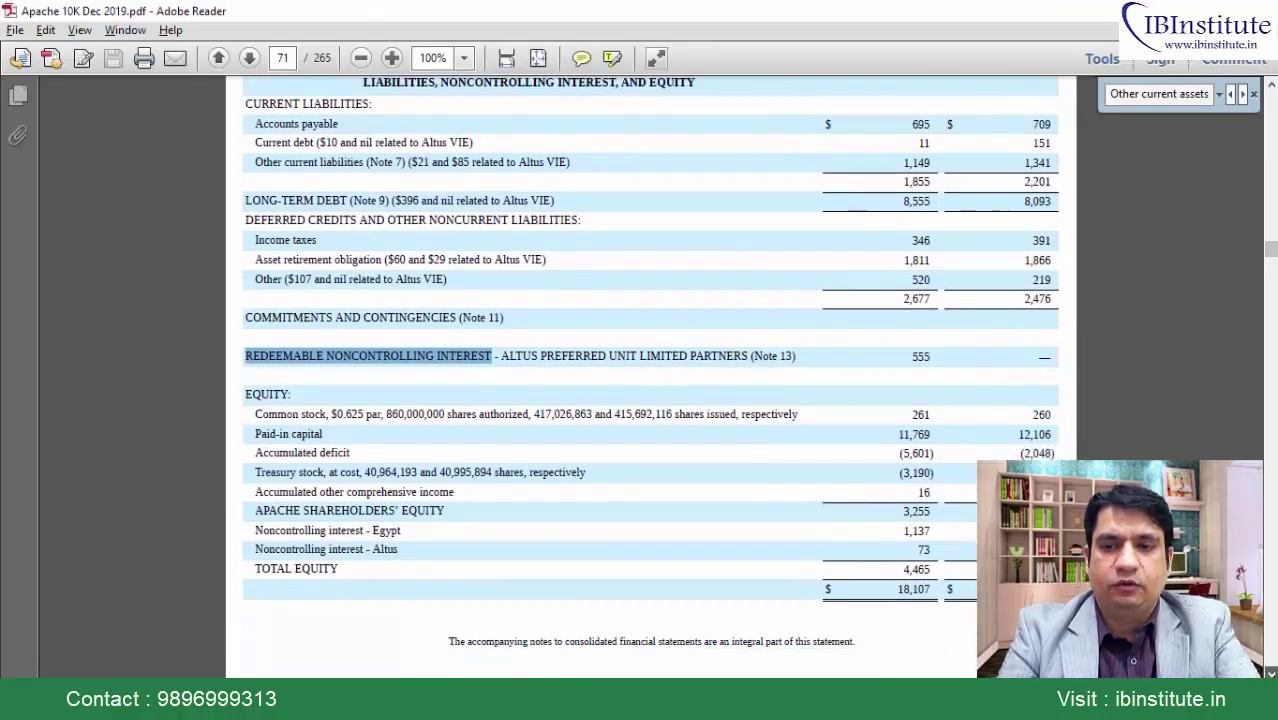
scroll(650, 372, down, 1)
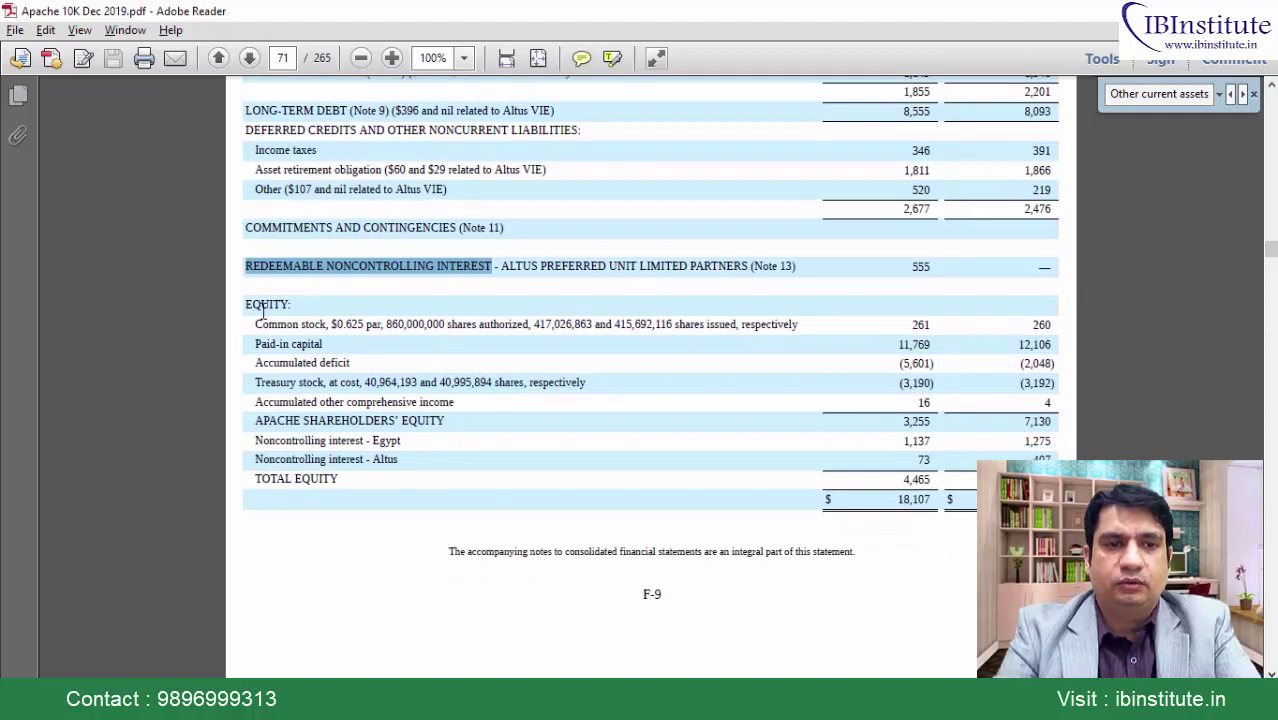
mouse_move(257, 324)
mouse_down()
mouse_move(447, 465)
mouse_move(449, 494)
mouse_up()
key(ctrl+c)
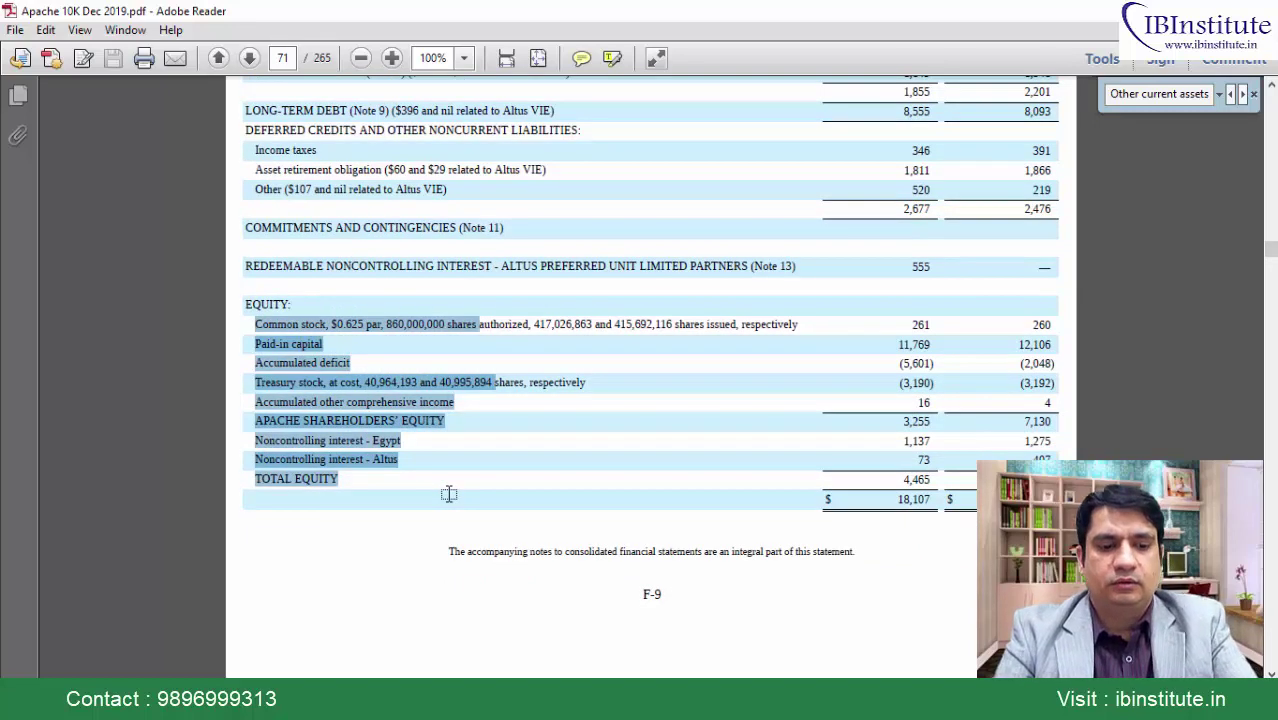
key(alt+Tab)
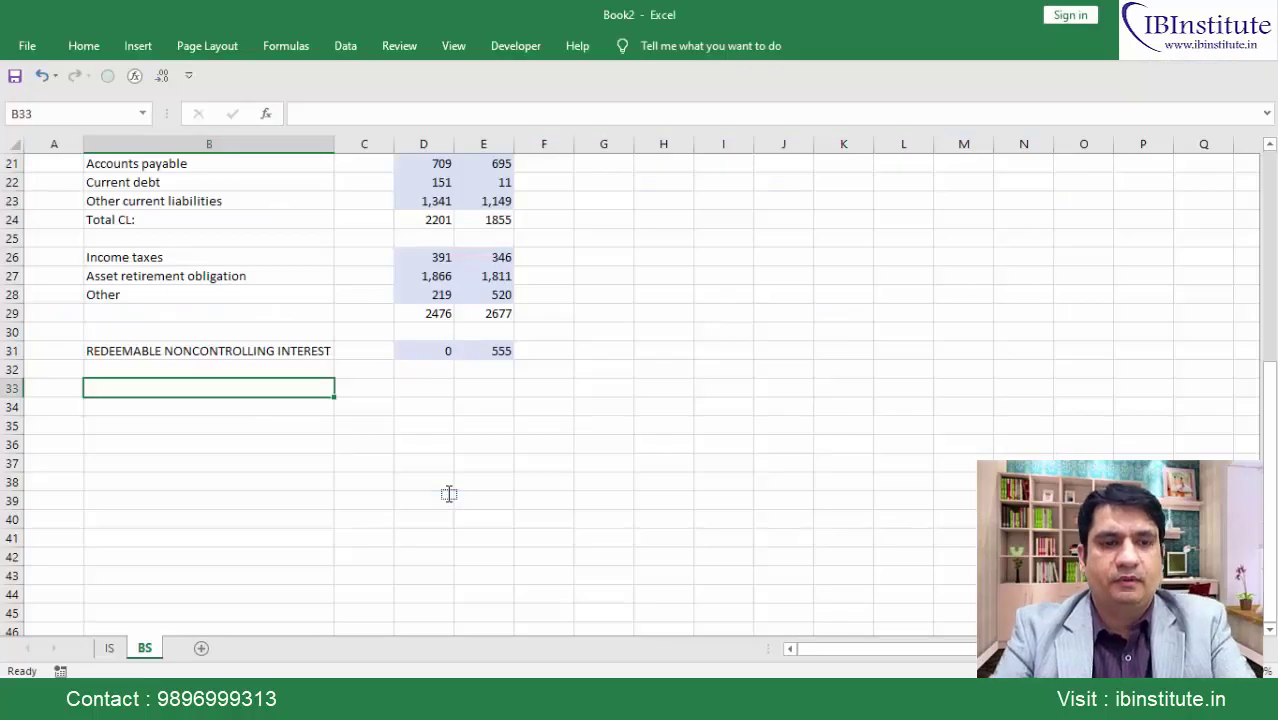
key(ctrl+v)
Trim the Common stock par-value details and the Egypt suffix from the noncontrolling interest label
key(F2)
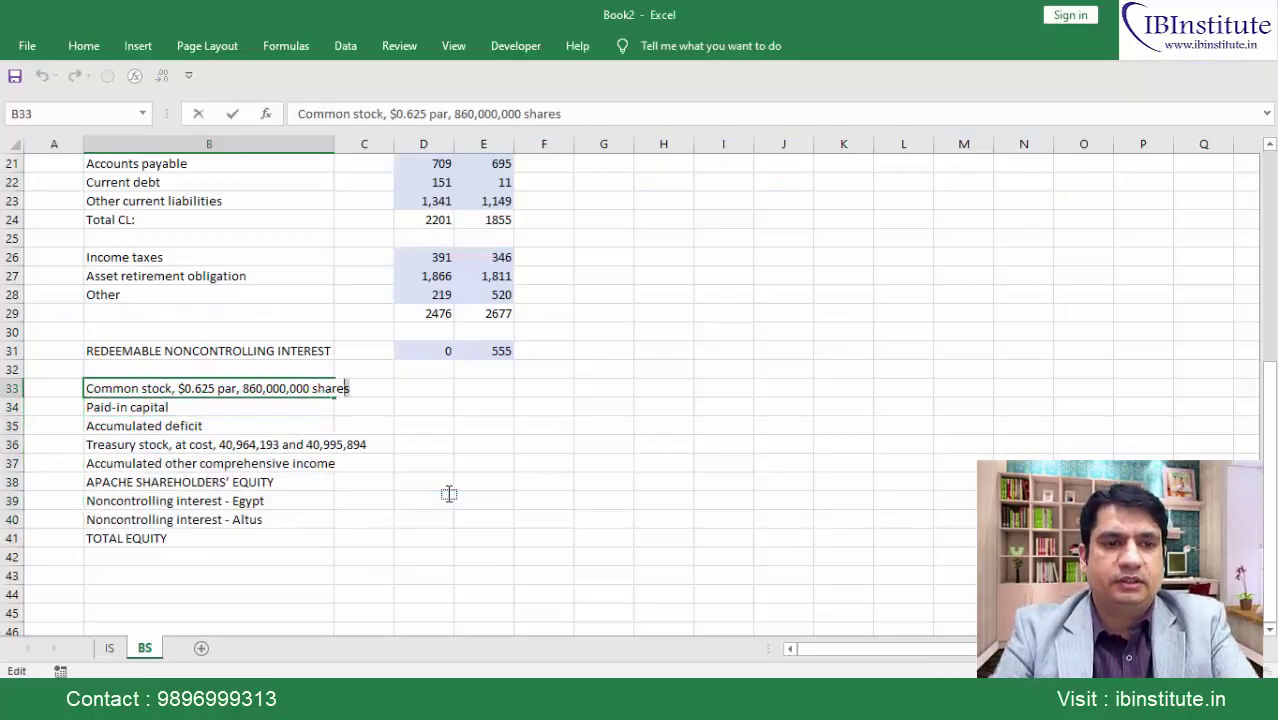
key(shift+Left)
key(shift+Left)
key(shift+Left)
key(shift+Left)
key(shift+Left)
key(shift+Left)
key(shift+Left)
key(shift+Left)
key(shift+Left)
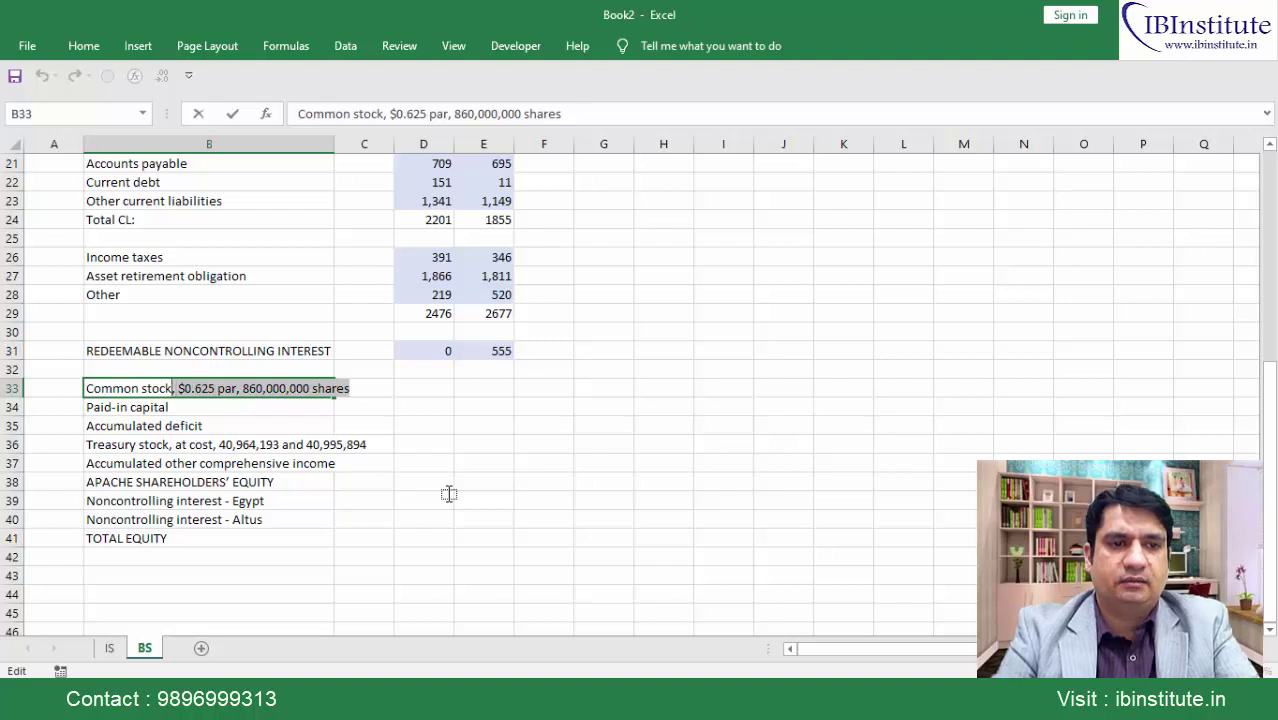
key(BackSpace)
key(Return)
key(Down)
key(Down)
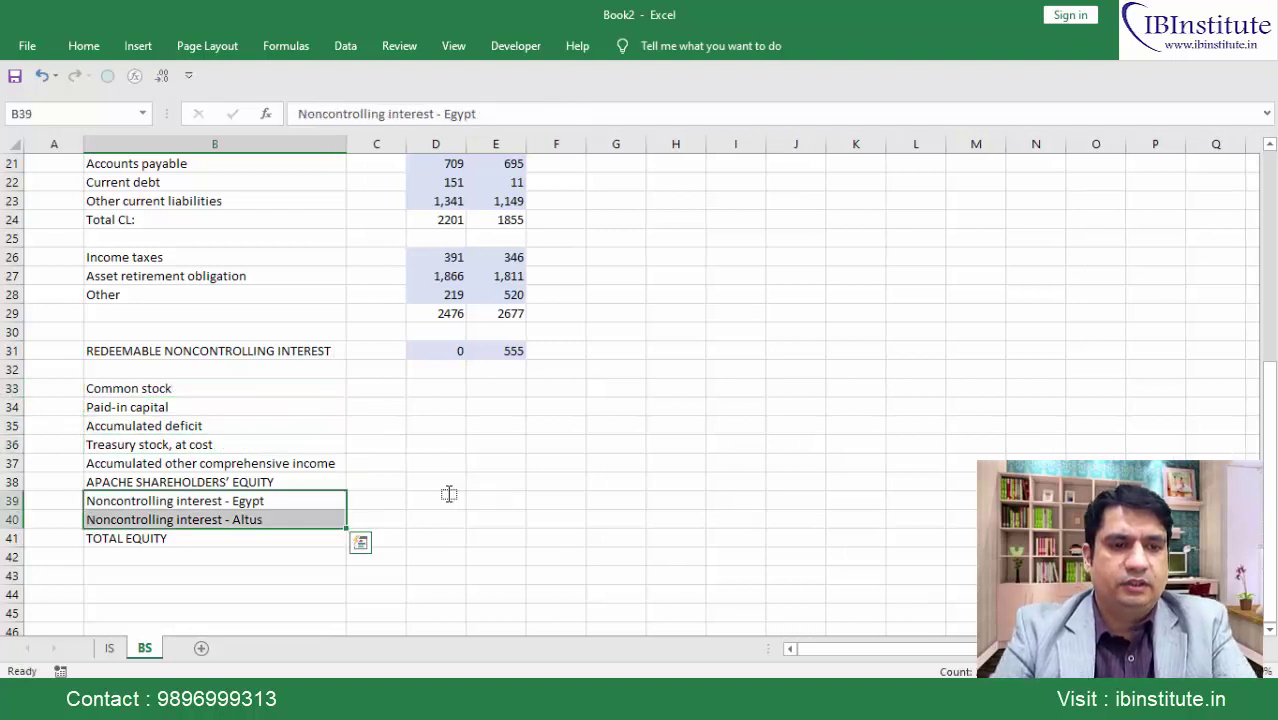
key(shift+Up)
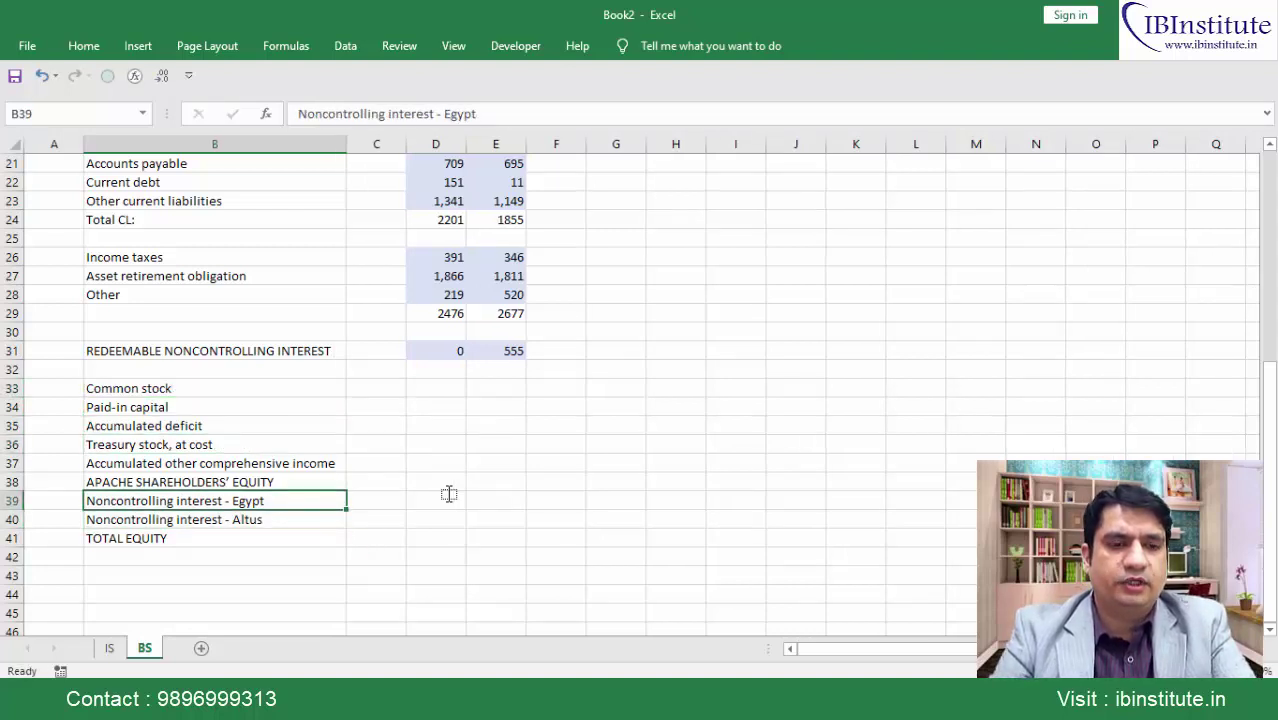
key(Down)
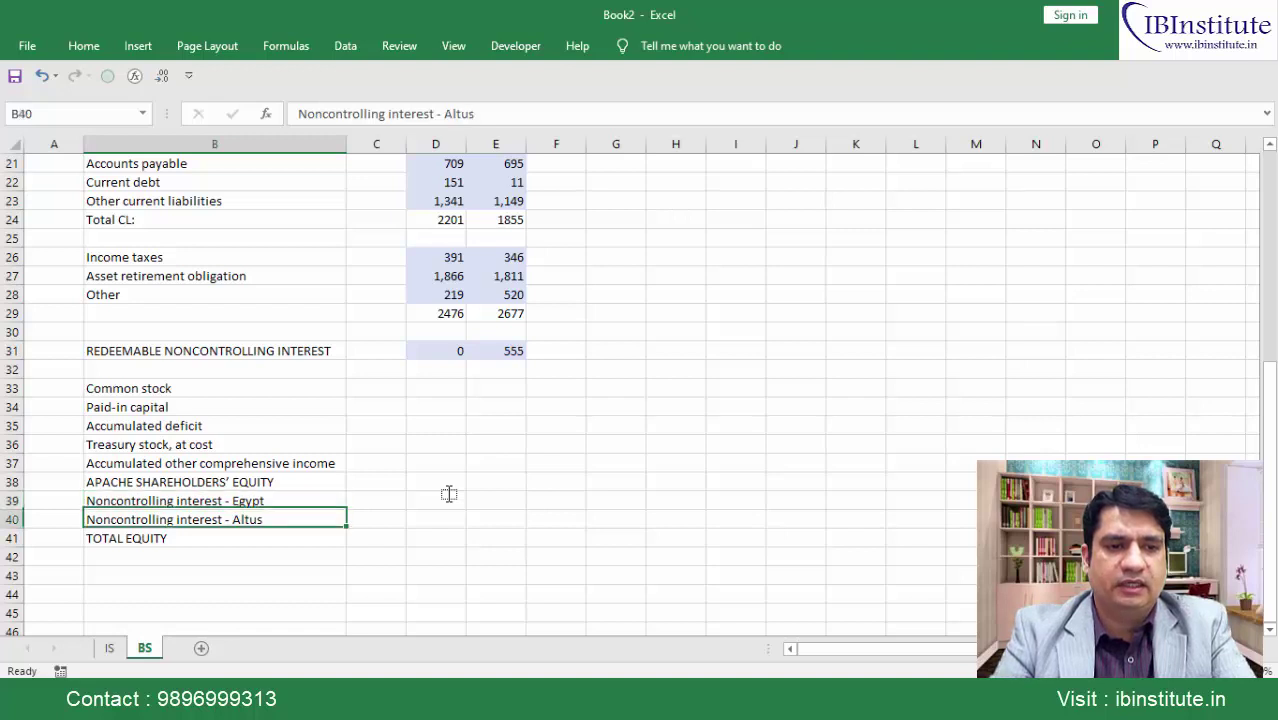
key(Up)
key(F2)
key(BackSpace)
key(BackSpace)
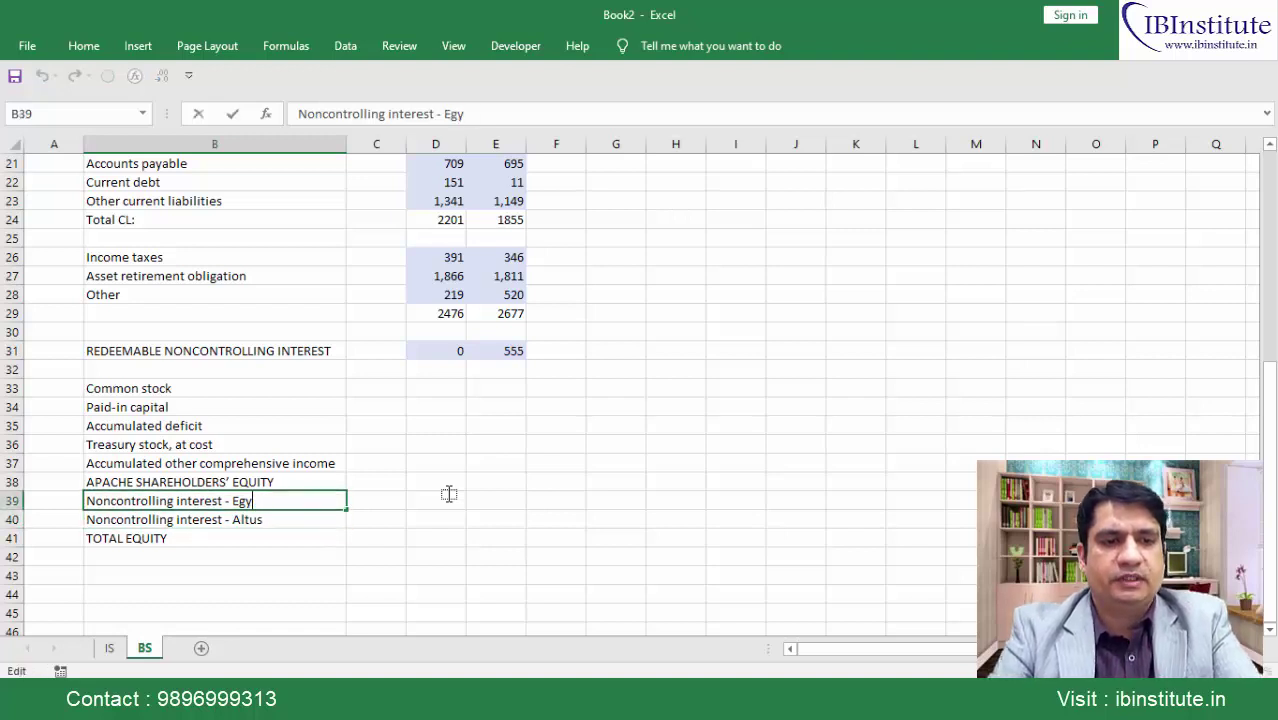
key(BackSpace)
key(BackSpace)
key(BackSpace)
key(BackSpace)
key(BackSpace)
key(BackSpace)
key(Return)
key(alt+Tab)
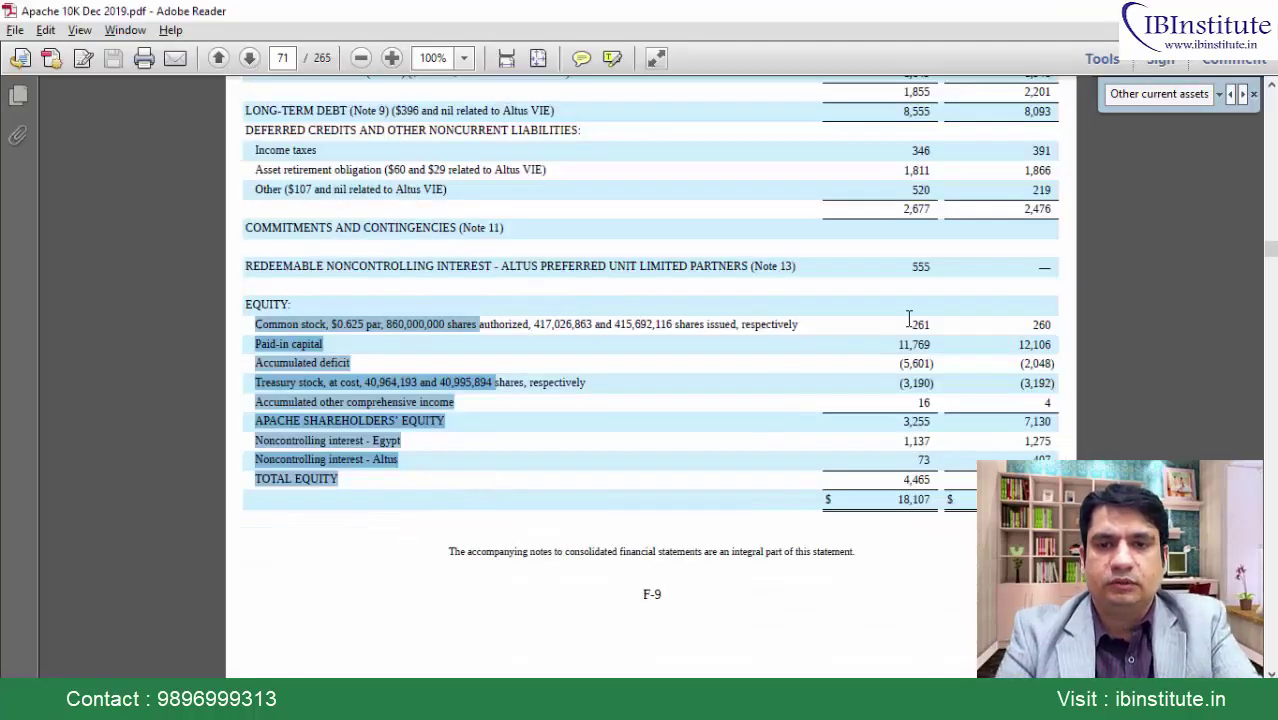
Paste both years' equity figures from the 10-K into E33:E37 and D33:D37
drag(908, 318, 938, 400)
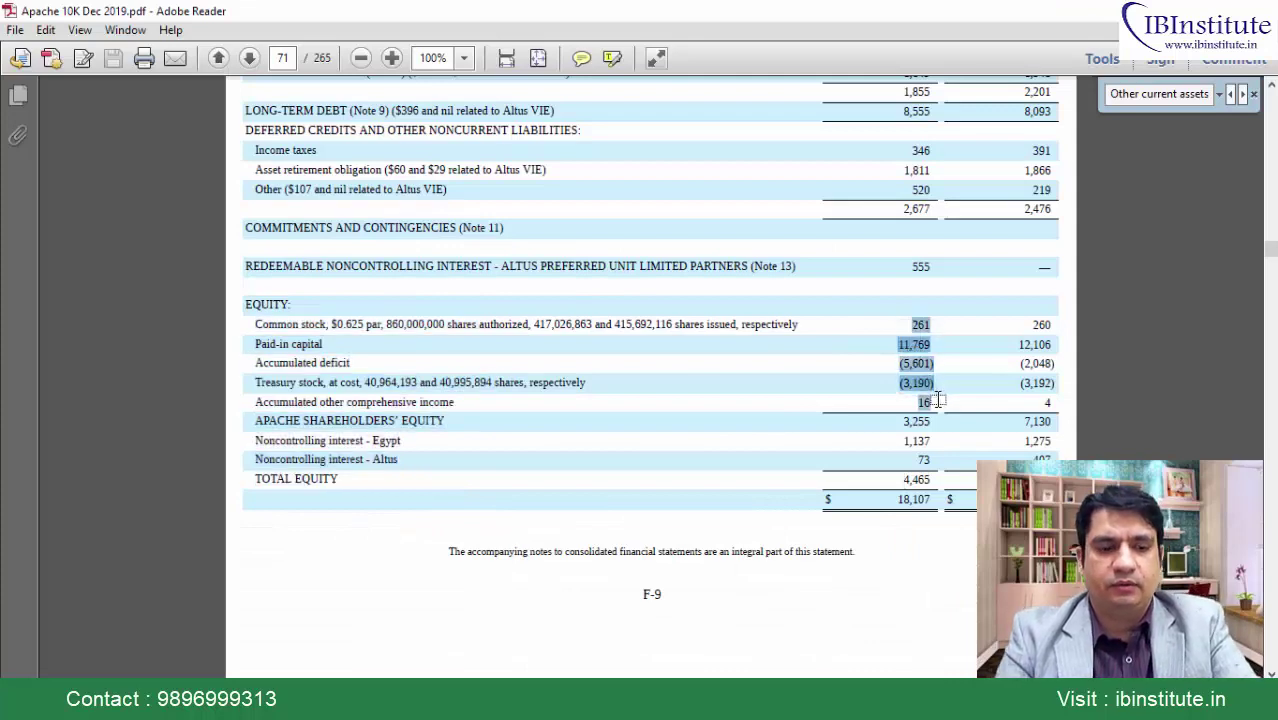
key(alt+Tab)
text(261 11,769 -5,601 -3,190 16)
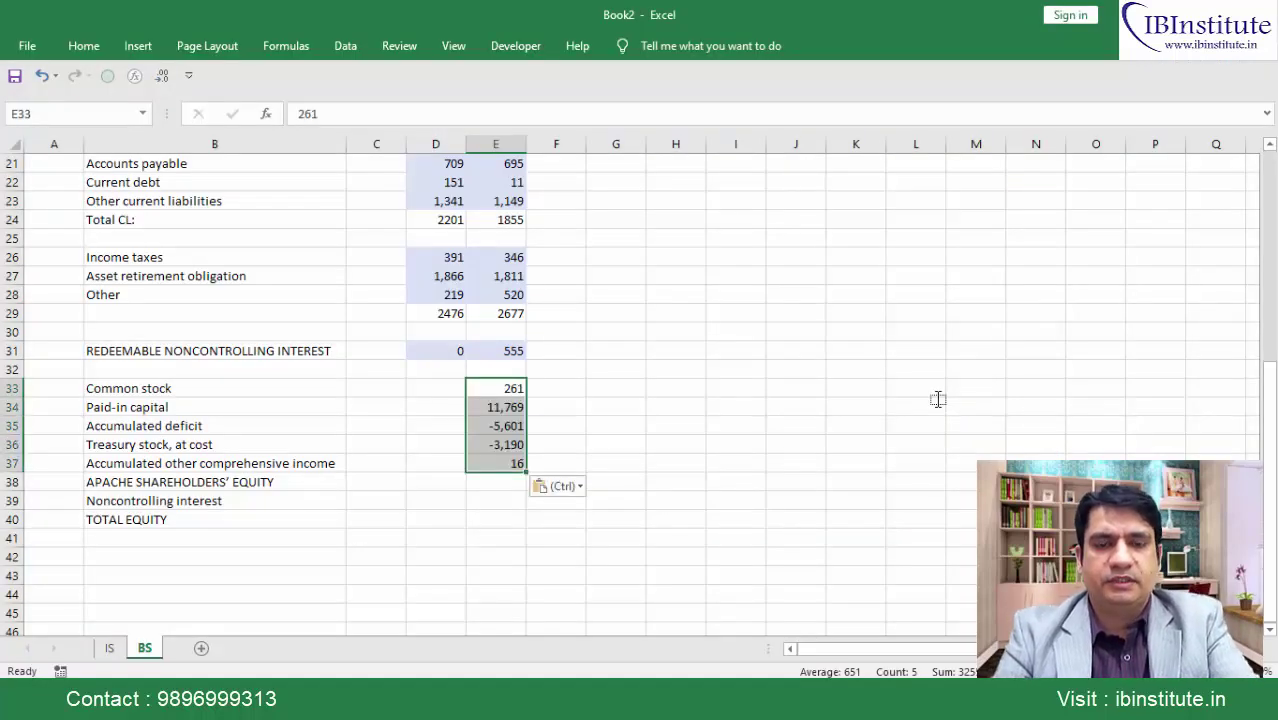
key(alt+Tab)
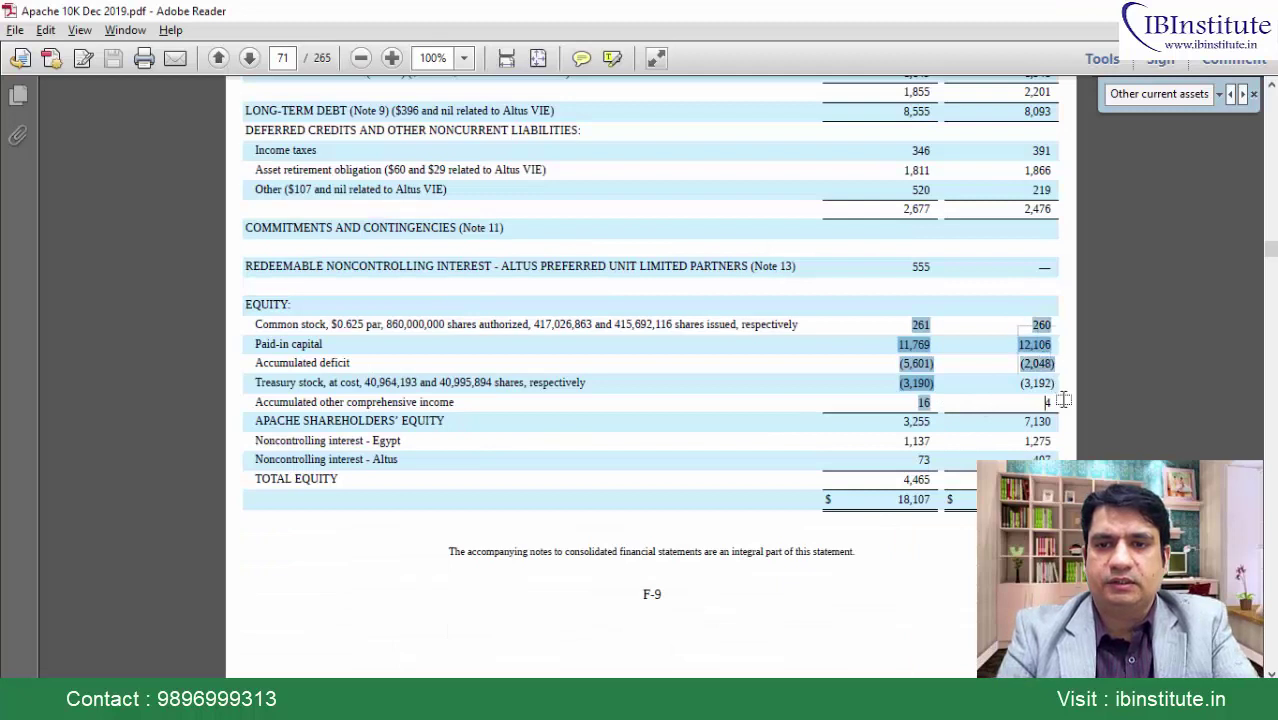
drag(1016, 325, 1050, 405)
key(ctrl+c)
key(alt+Tab)
key(Left)
key(ctrl+v)
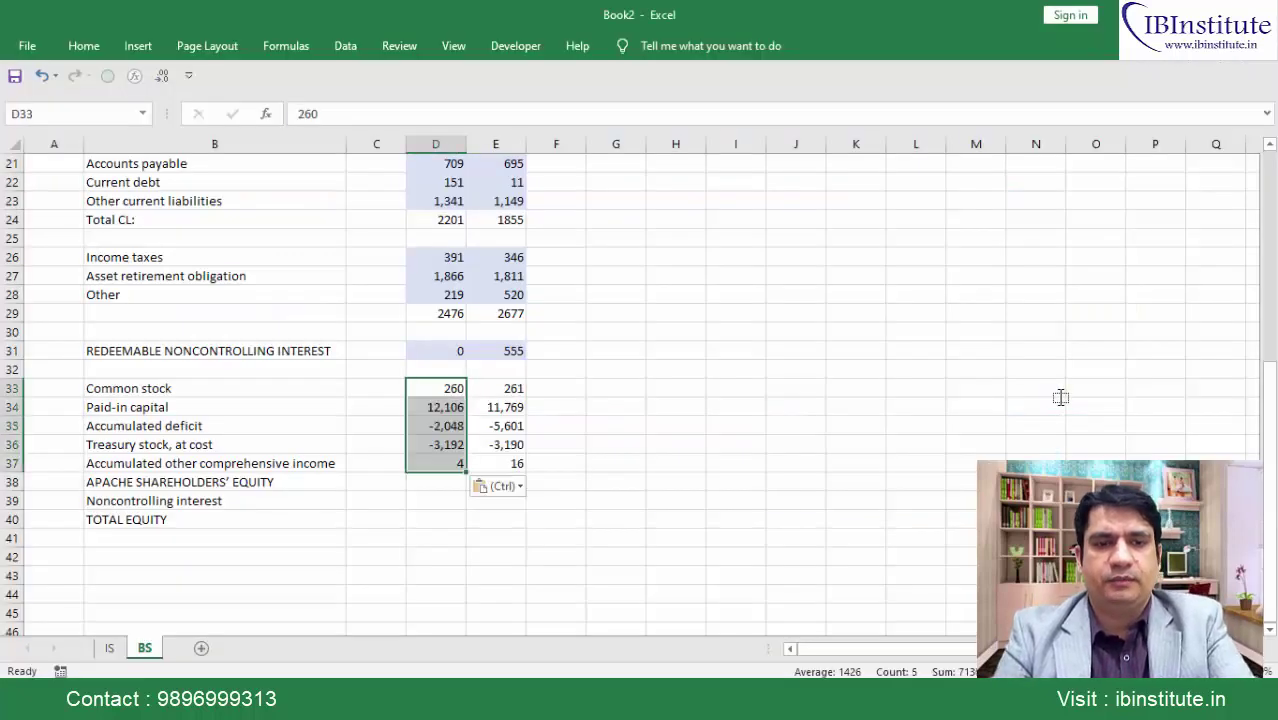
AutoSum the equity items in row 38 for both years, giving 7130 and 3255
key(Down)
key(Down)
key(Down)
key(Down)
key(Down)
key(alt+equal)
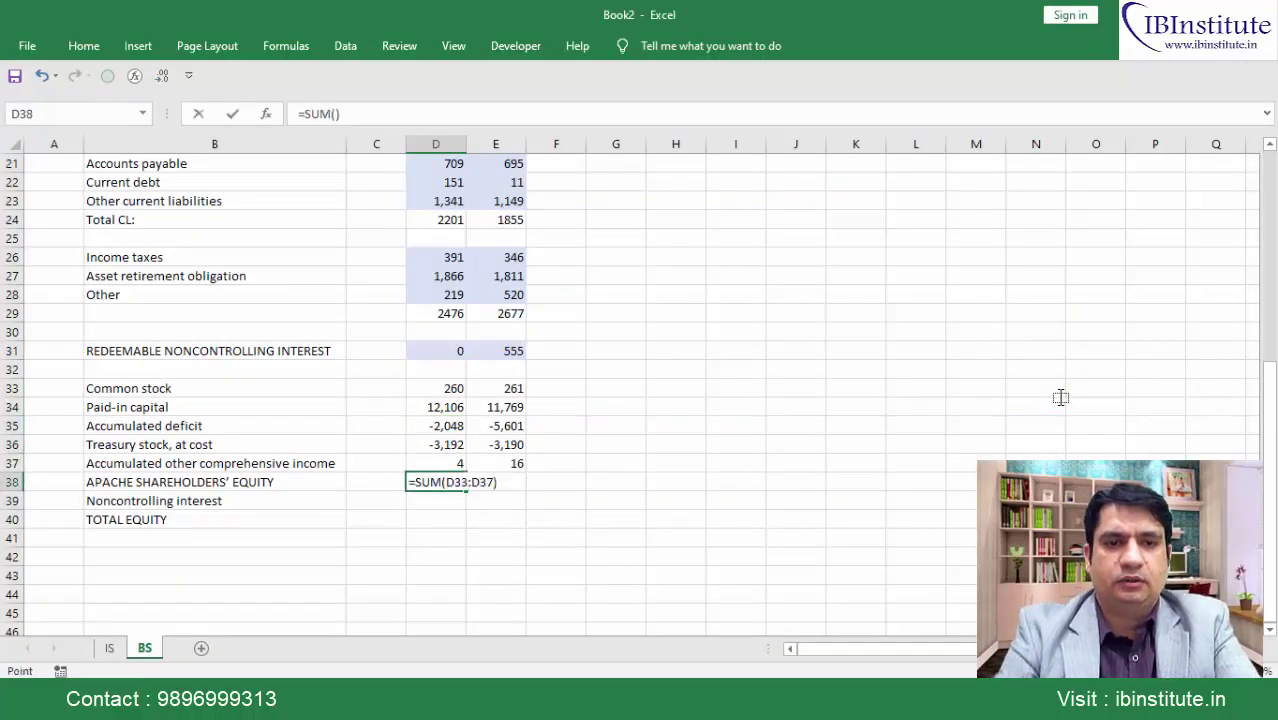
key(ctrl+Return)
key(shift+Right)
key(ctrl+r)
key(Down)
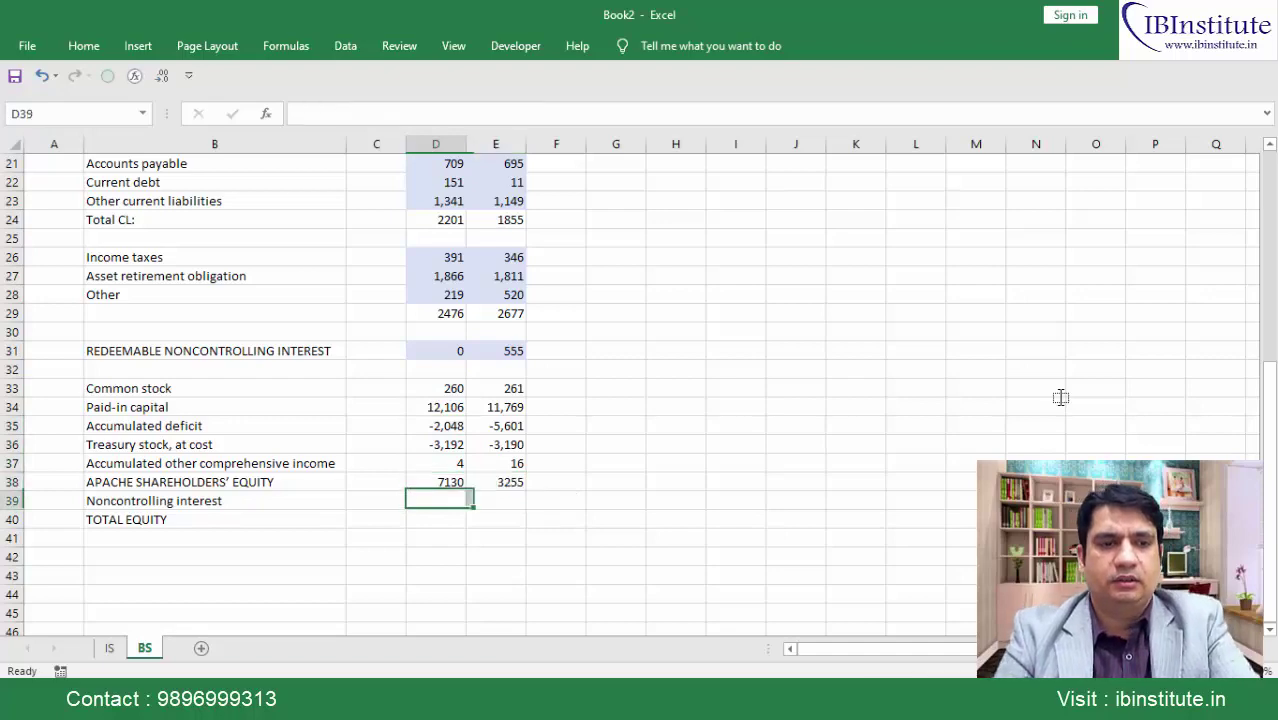
key(alt+Tab)
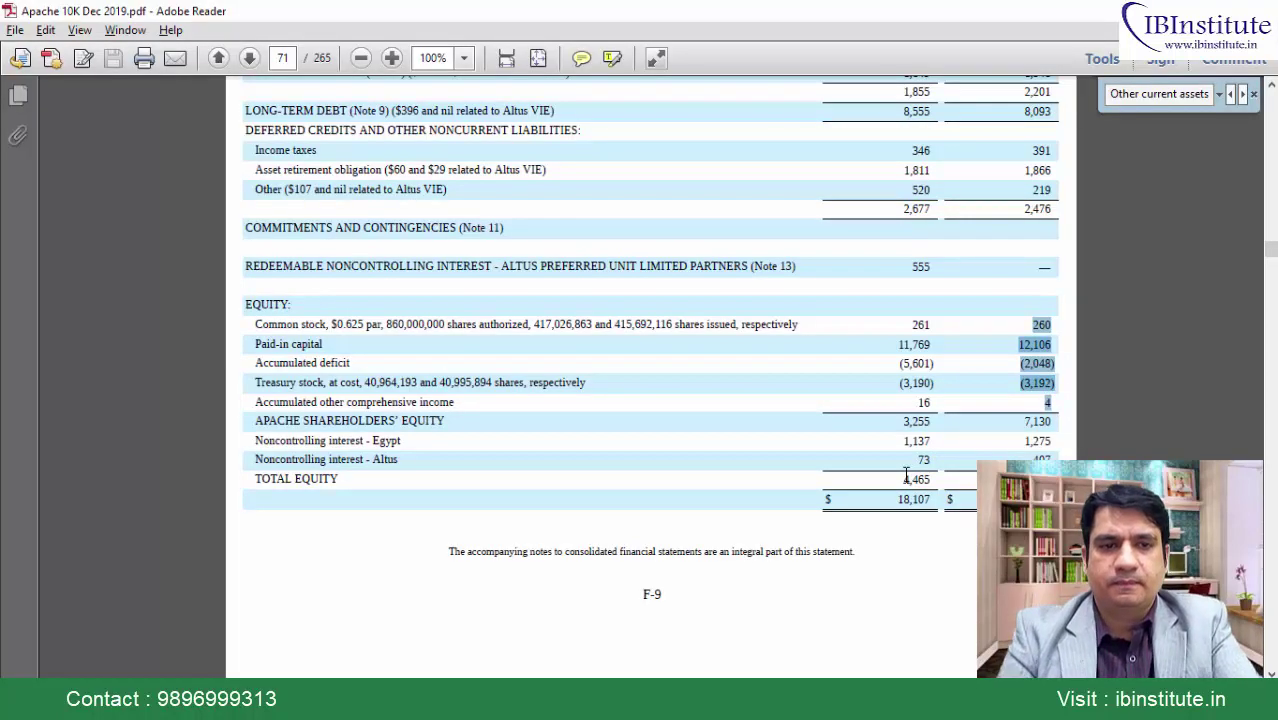
Enter =1275+407 as the 2019 noncontrolling interest in D39
key(alt+Tab)
text(+)
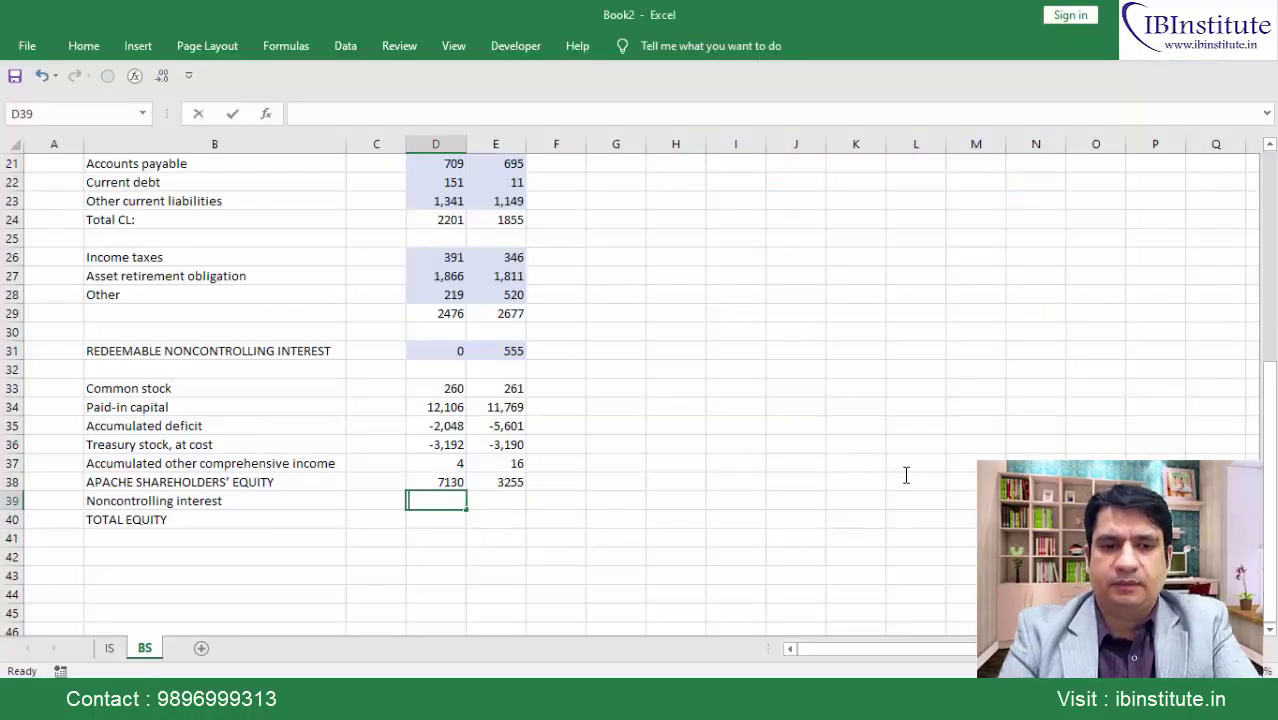
text(1275+)
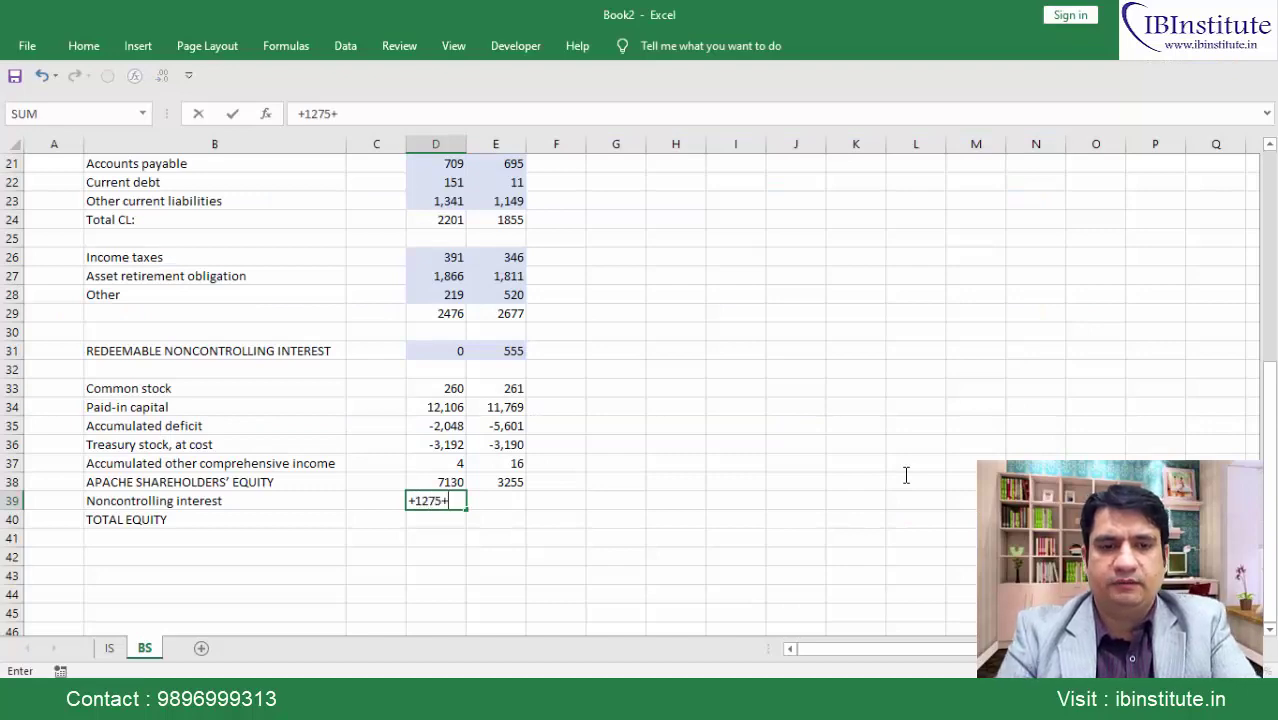
key(alt+Tab)
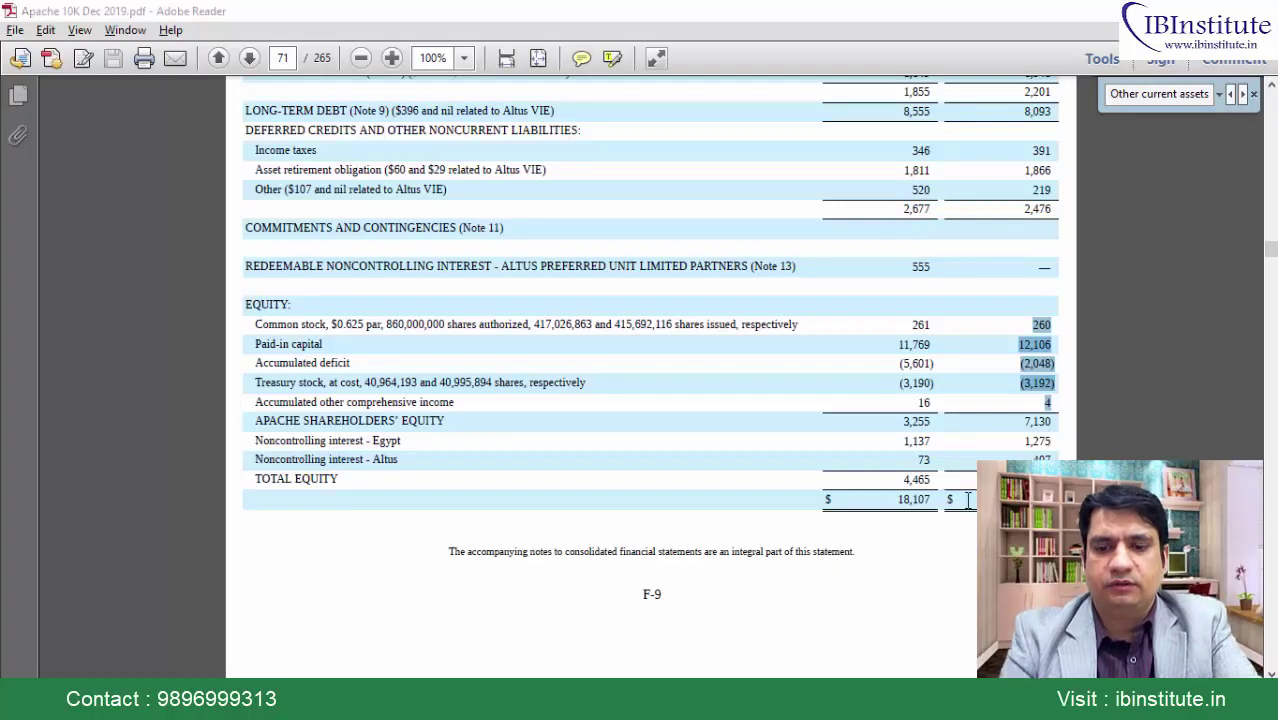
key(alt+Tab)
text(+407)
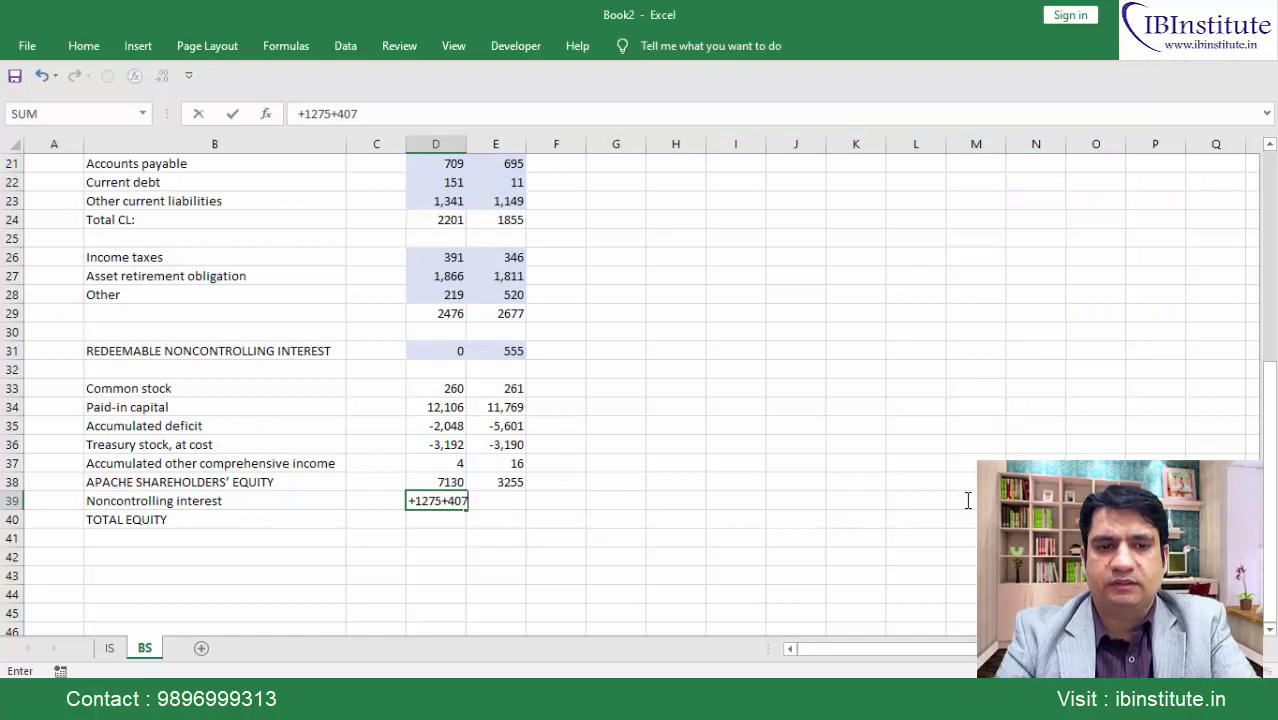
key(Return)
Enter =1137+73 as the 2018 noncontrolling interest in E39
key(Up)
key(Right)
text(+)
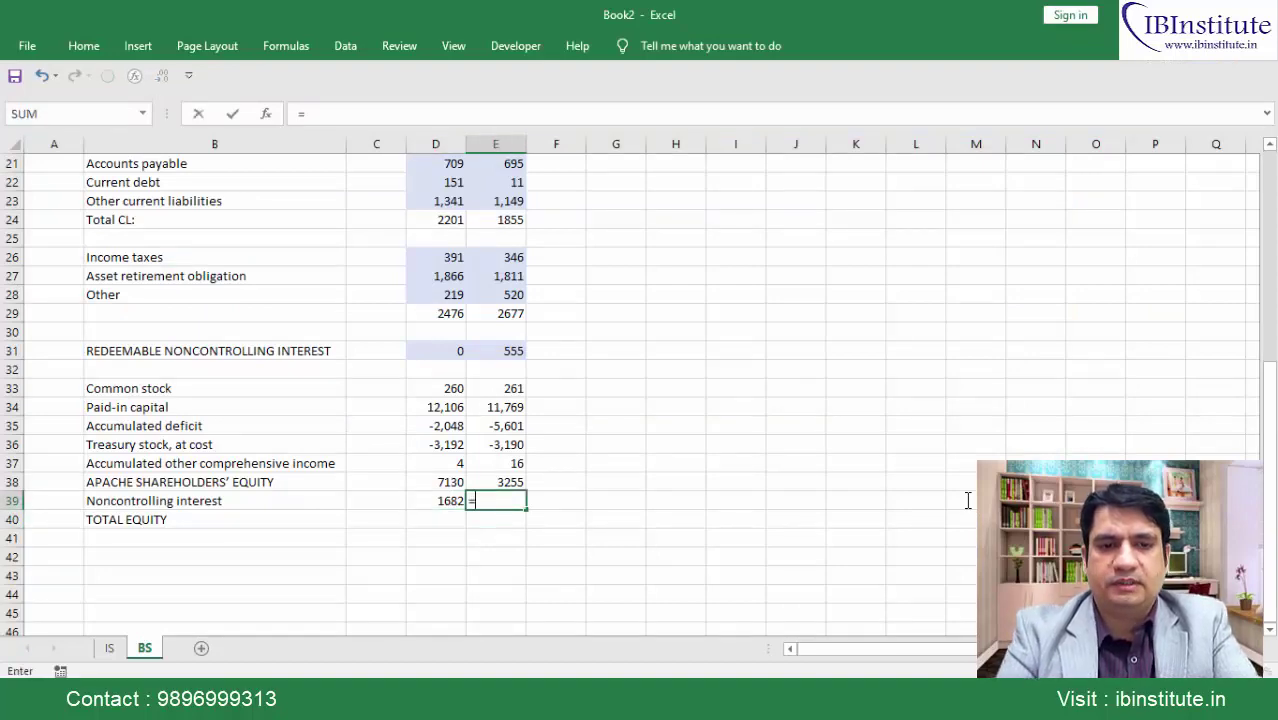
key(alt+Tab)
key(alt+Tab)
text(1137)
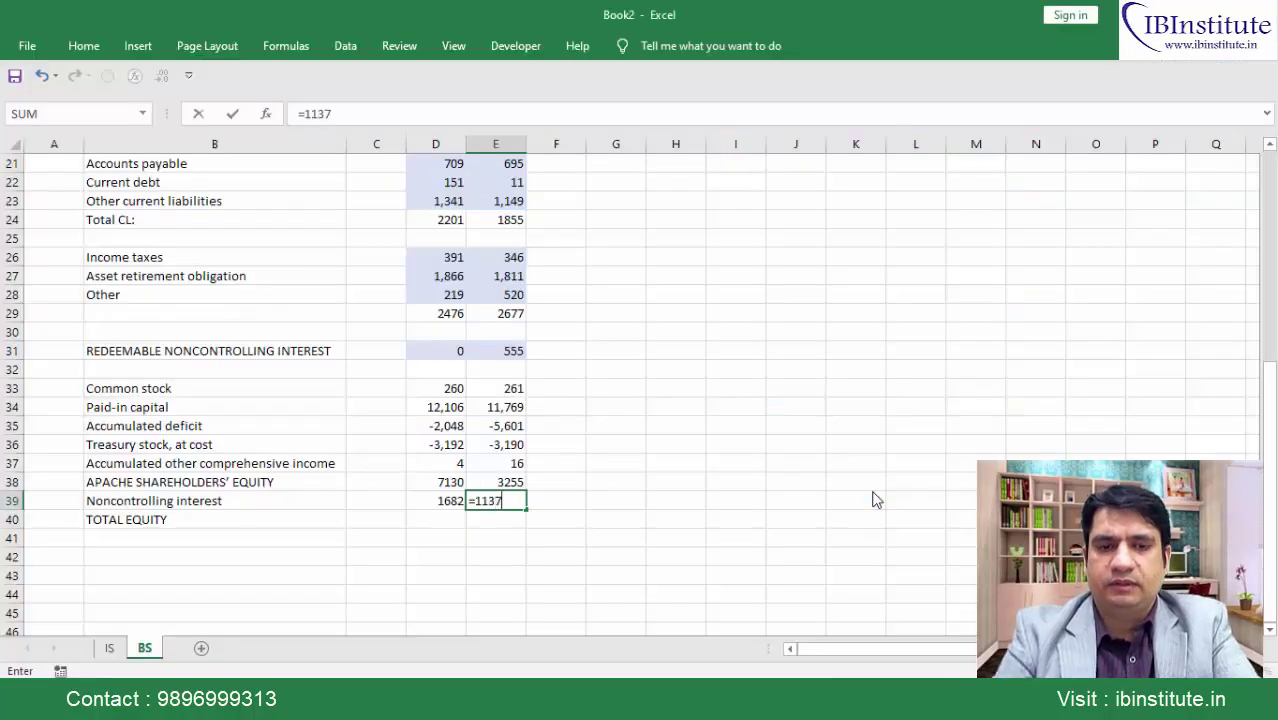
key(alt+Tab)
key(alt+Tab)
text(+7)
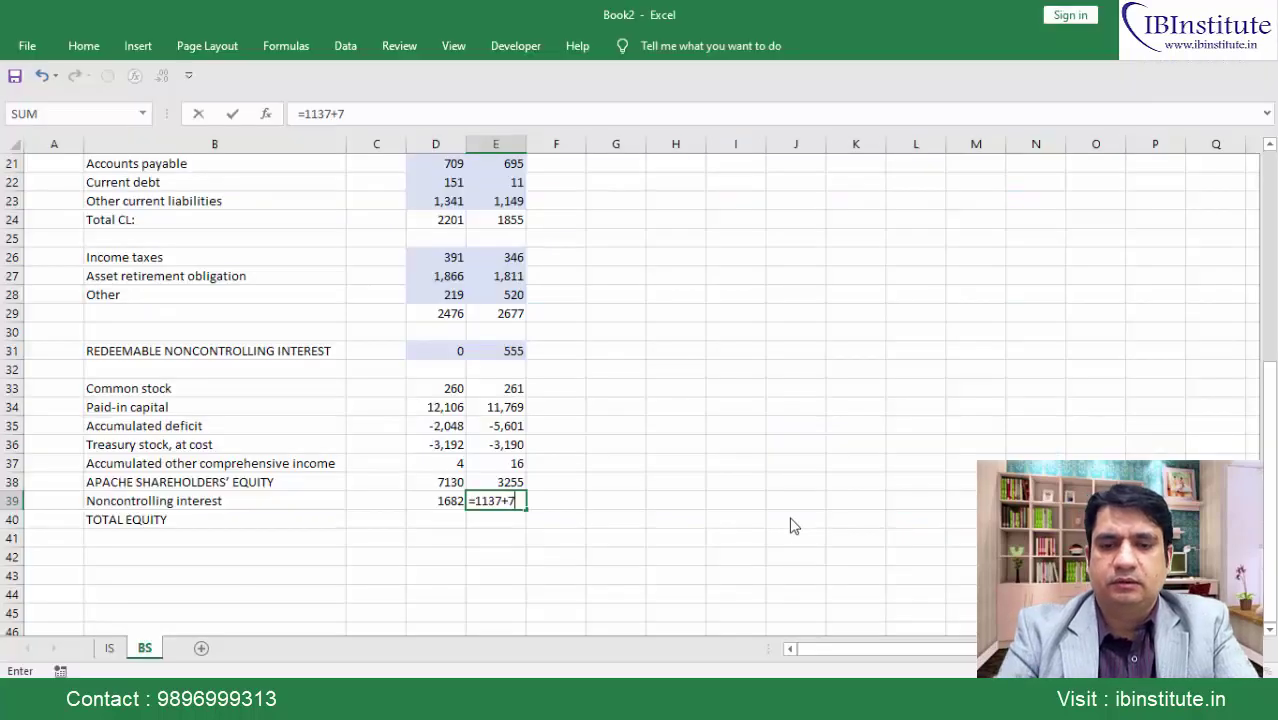
text(3)
key(Return)
Shade D39:E39 with the light blue input-cell fill colour
key(Up)
key(Left)
key(shift+Right)
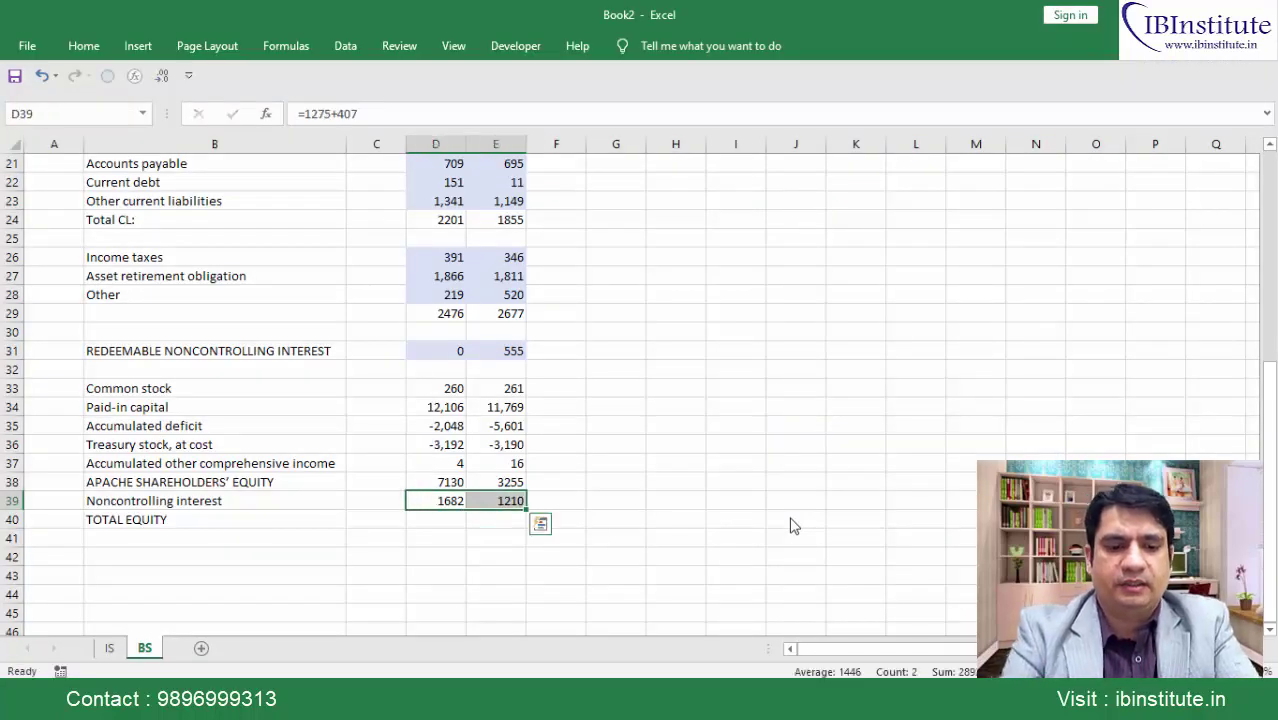
key(alt+h)
key(h)
key(Down)
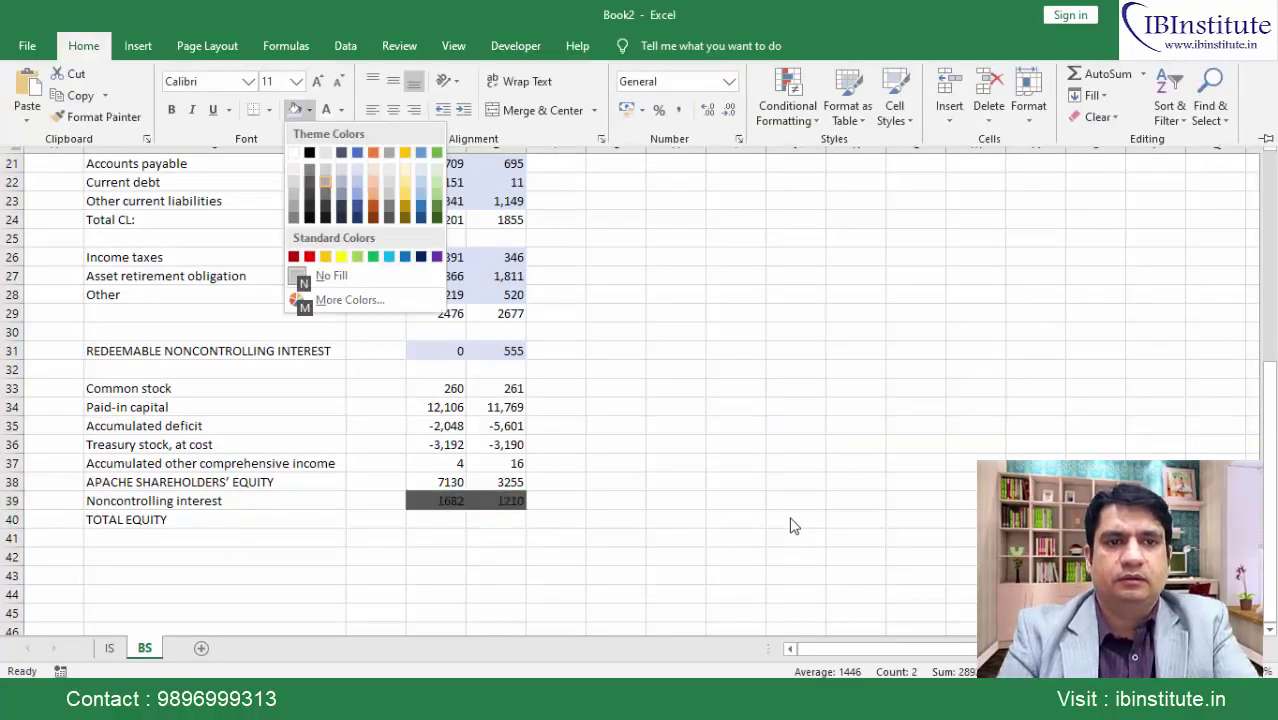
key(Down)
key(Down)
key(Return)
key(Up)
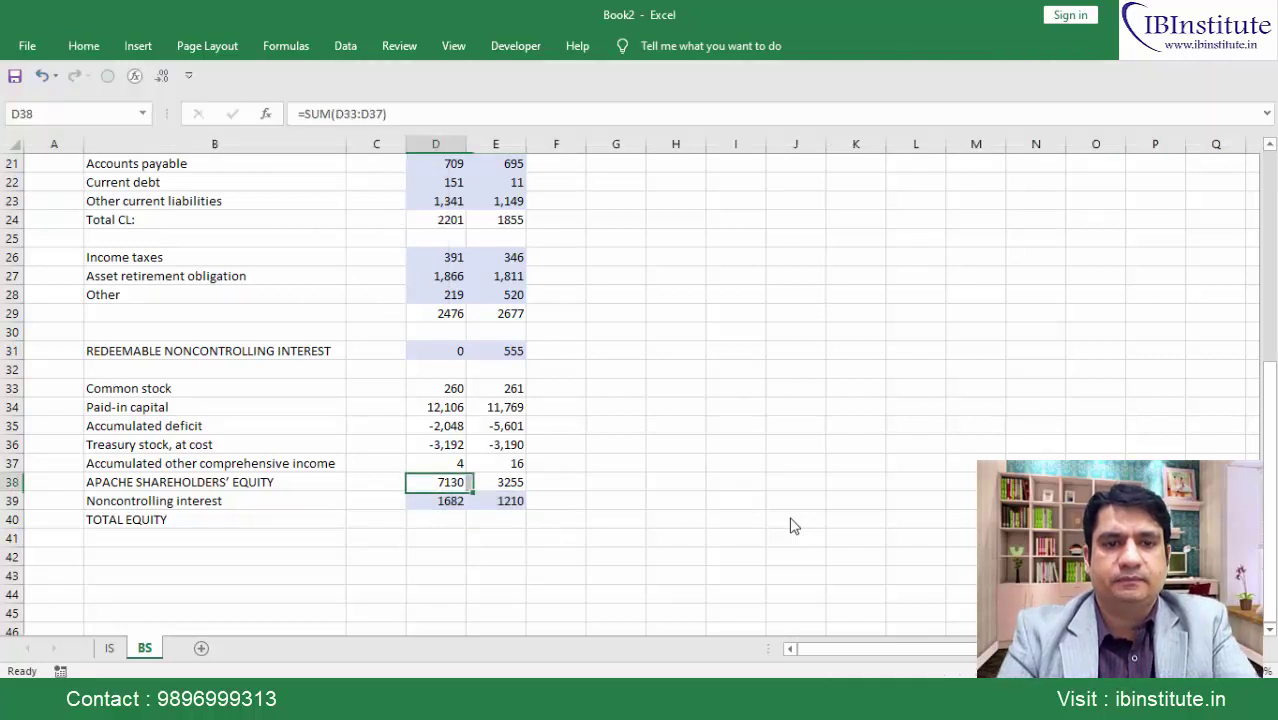
key(Up)
key(shift+Right)
key(shift+Up)
key(shift+Up)
key(shift+Up)
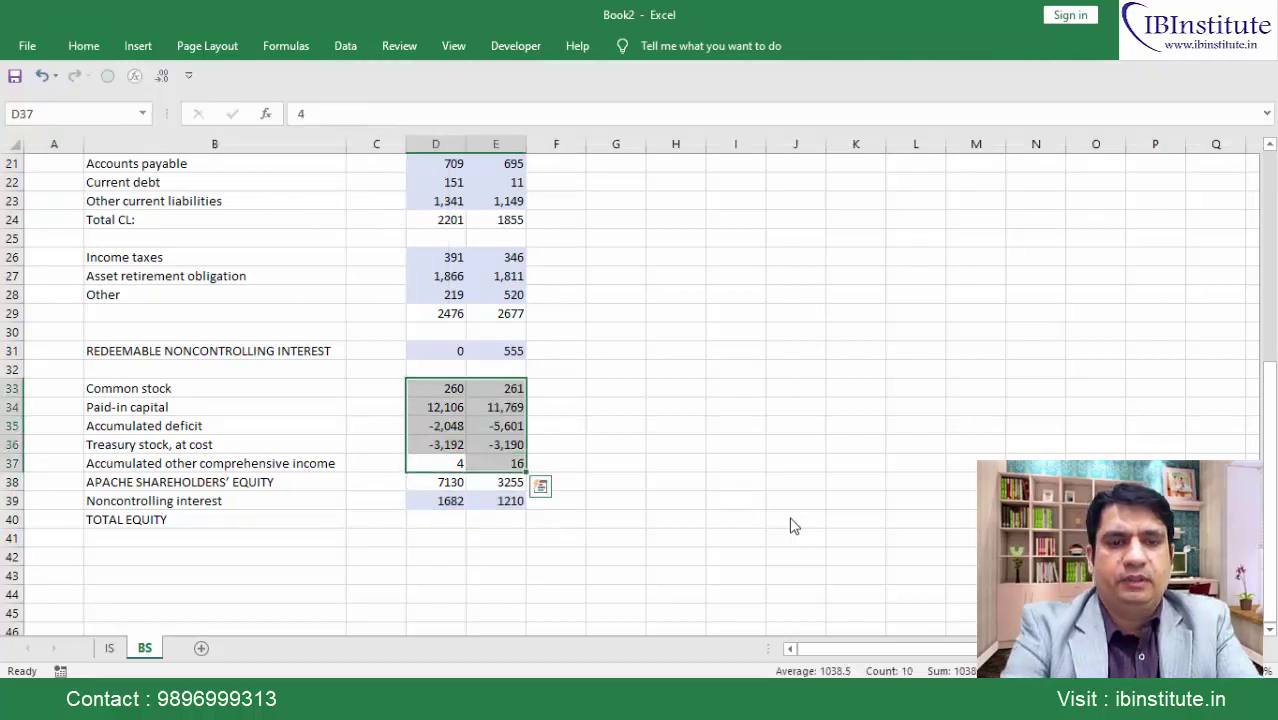
Compute Total Equity in row 40 as shareholders' equity plus NCI for both years
click(442, 522)
text(=)
key(Up)
key(Up)
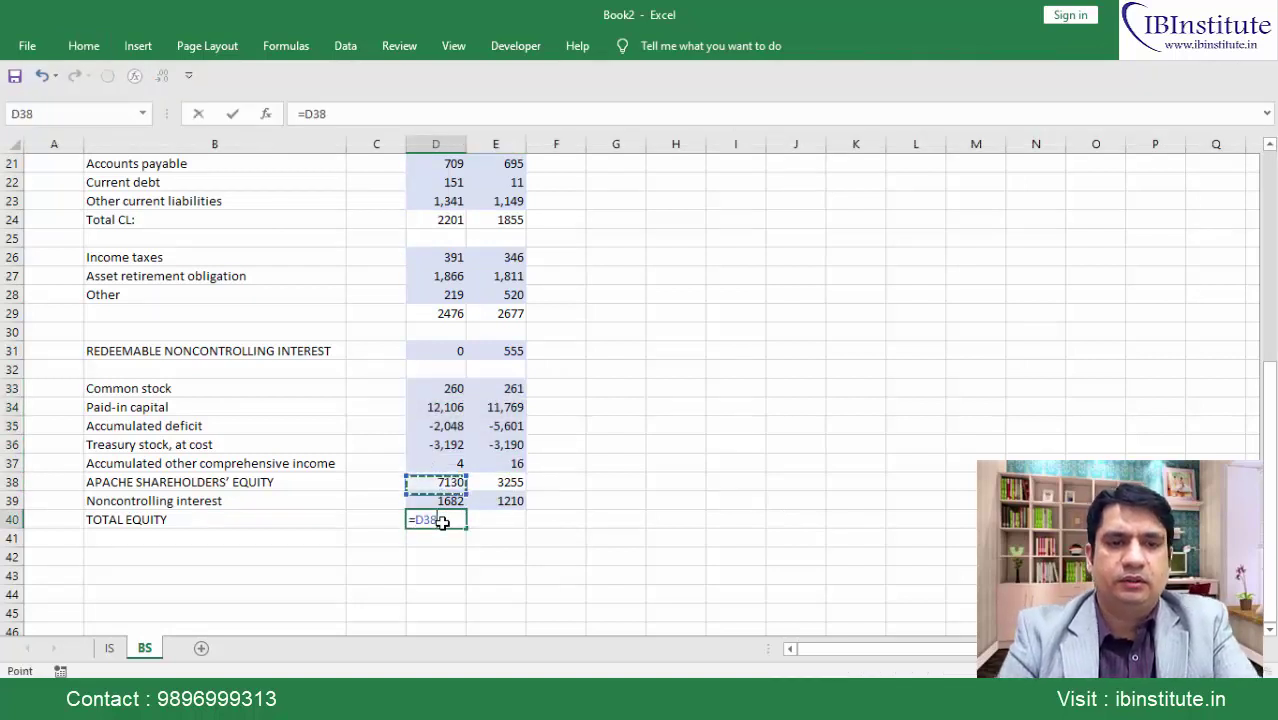
text(+)
key(Up)
key(ctrl+Return)
key(shift+Right)
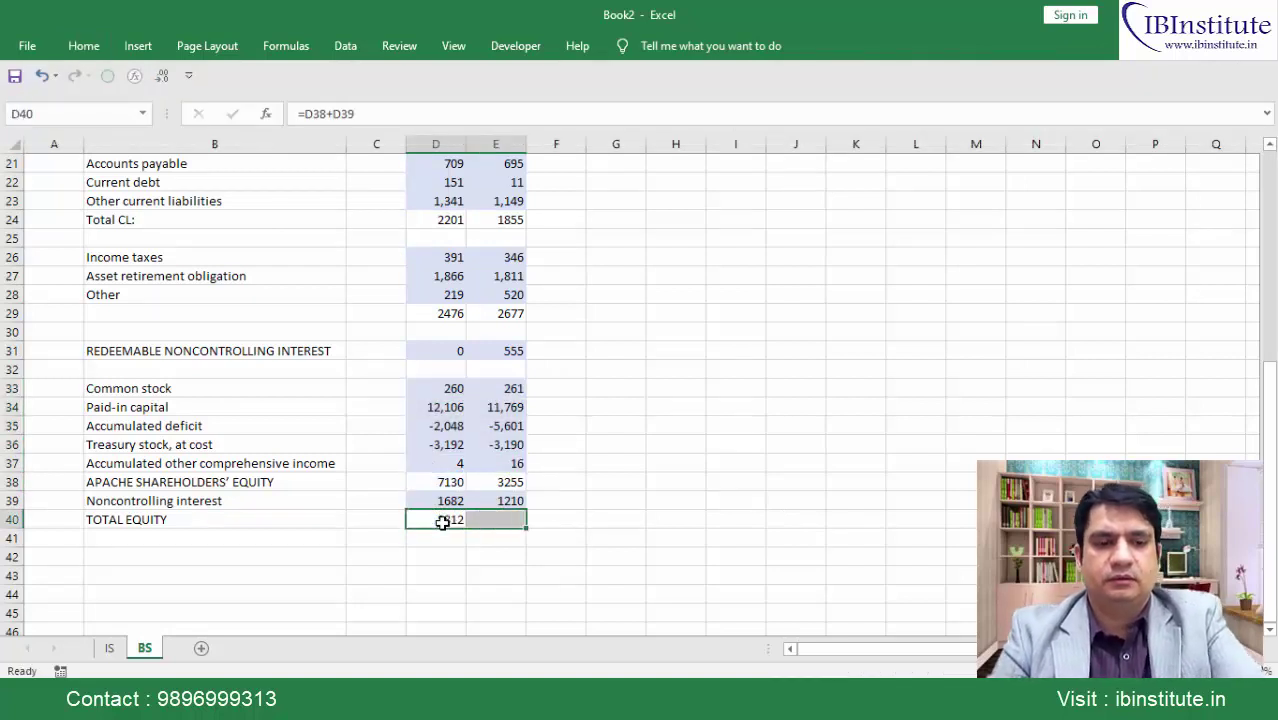
key(ctrl+r)
Label row 42 'Total Liabiities & Equity'
key(Down)
key(Down)
key(Left)
key(Left)
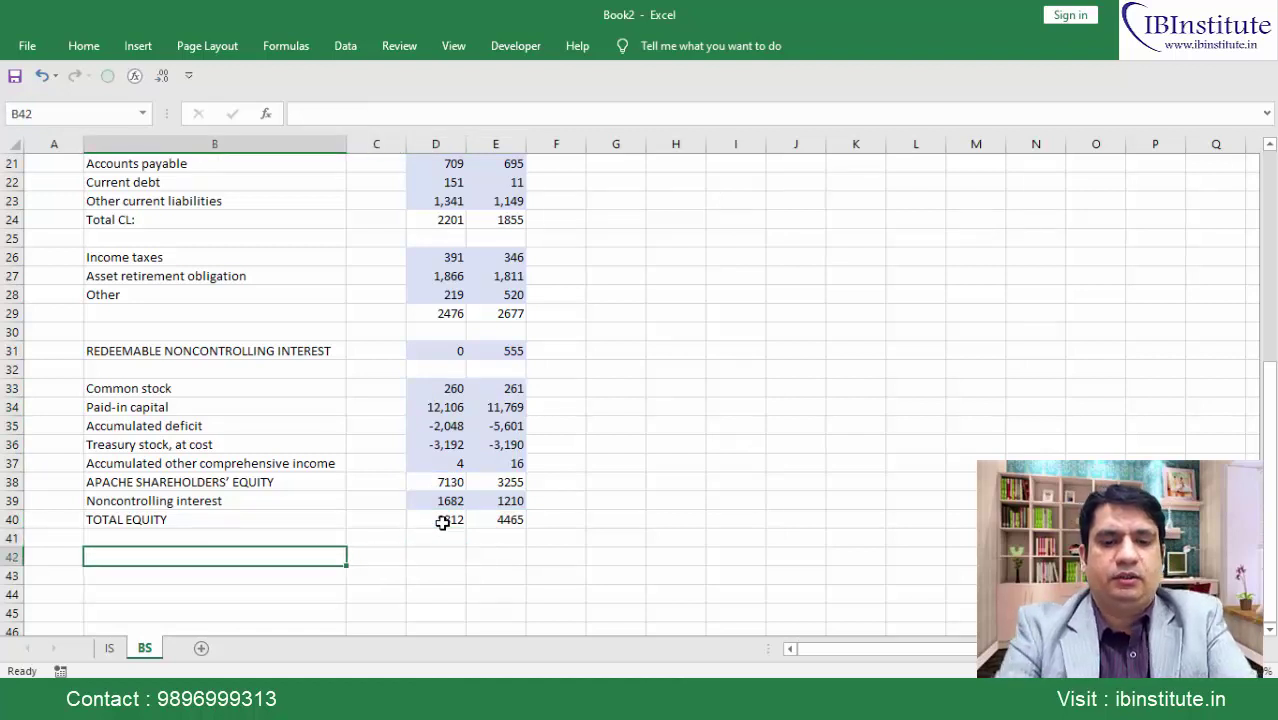
text(Total L)
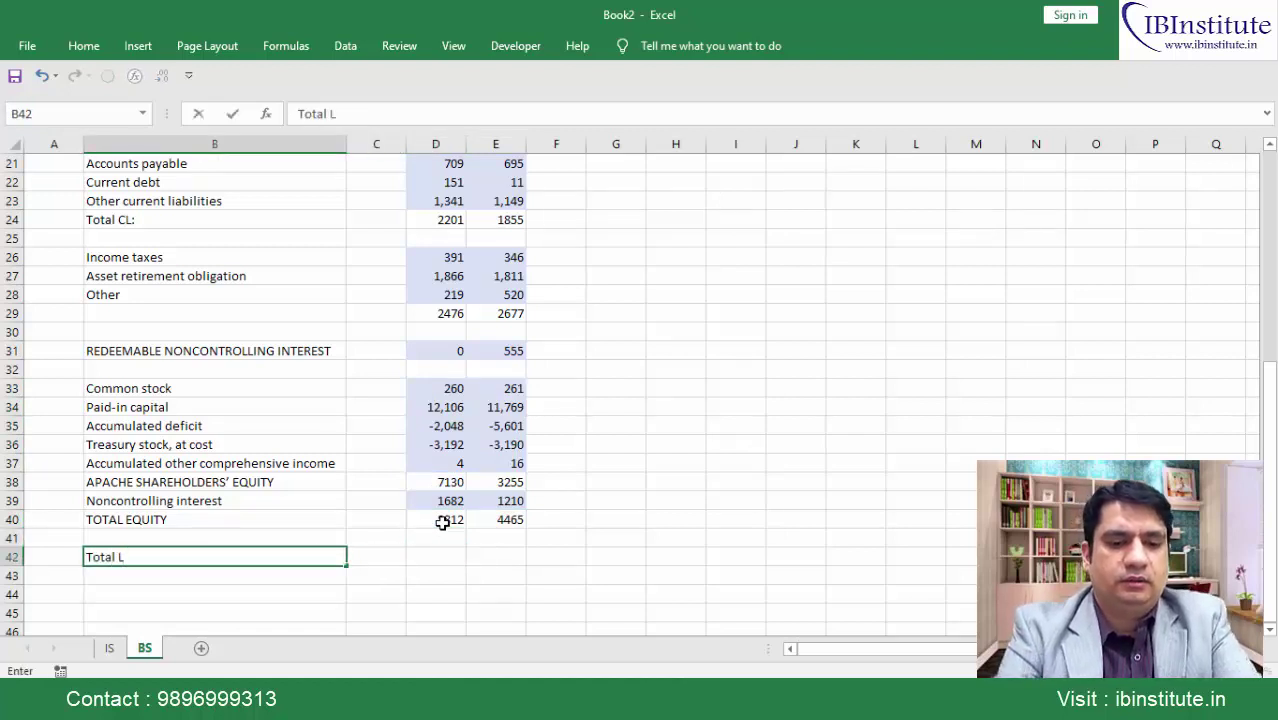
text(iabiities &)
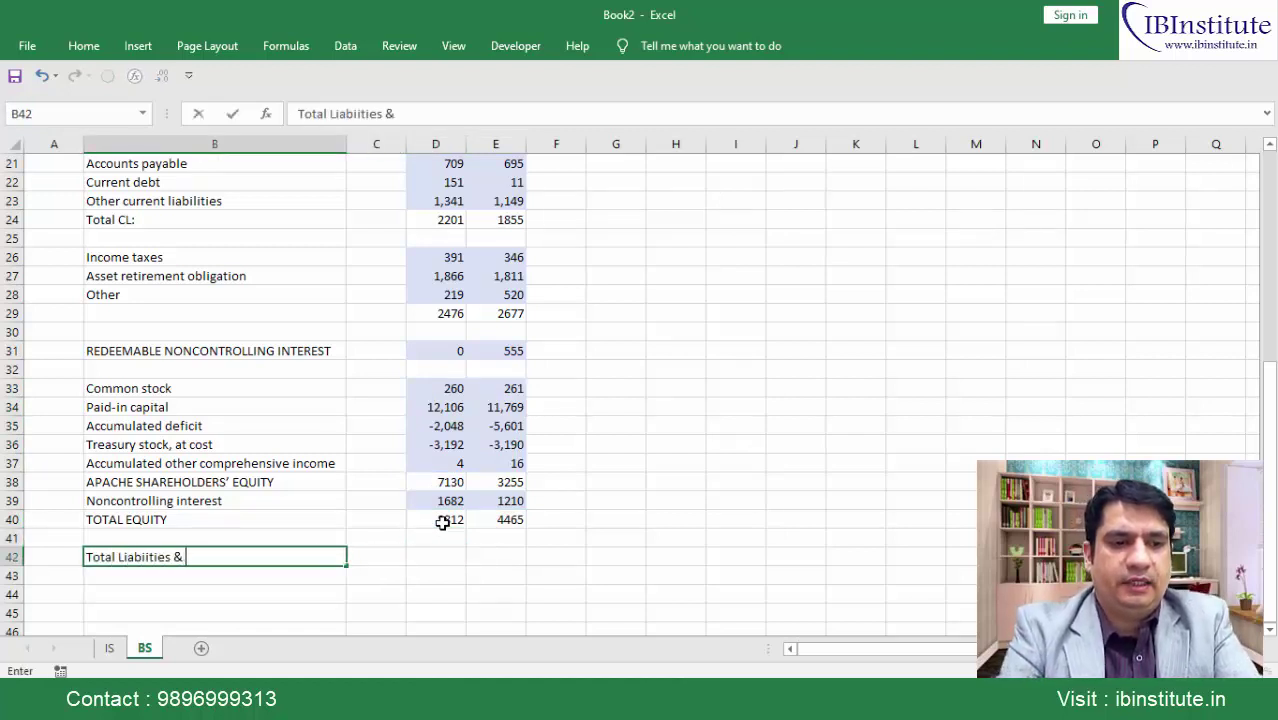
text( Equity)
key(Right)
key(Right)
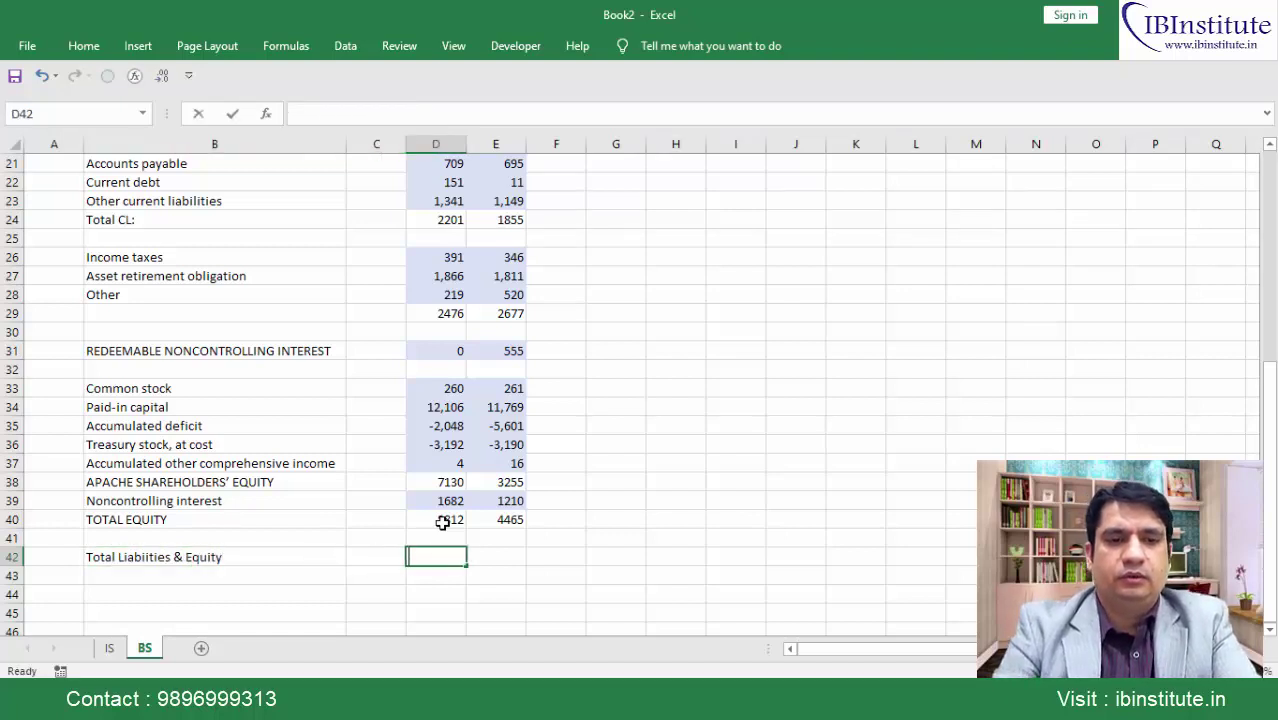
Sum liabilities, redeemable NCI and Total Equity in row 42 for both years (13489, 9552)
text(=)
key(Up)
key(Up)
key(Up)
key(Up)
key(Up)
key(Up)
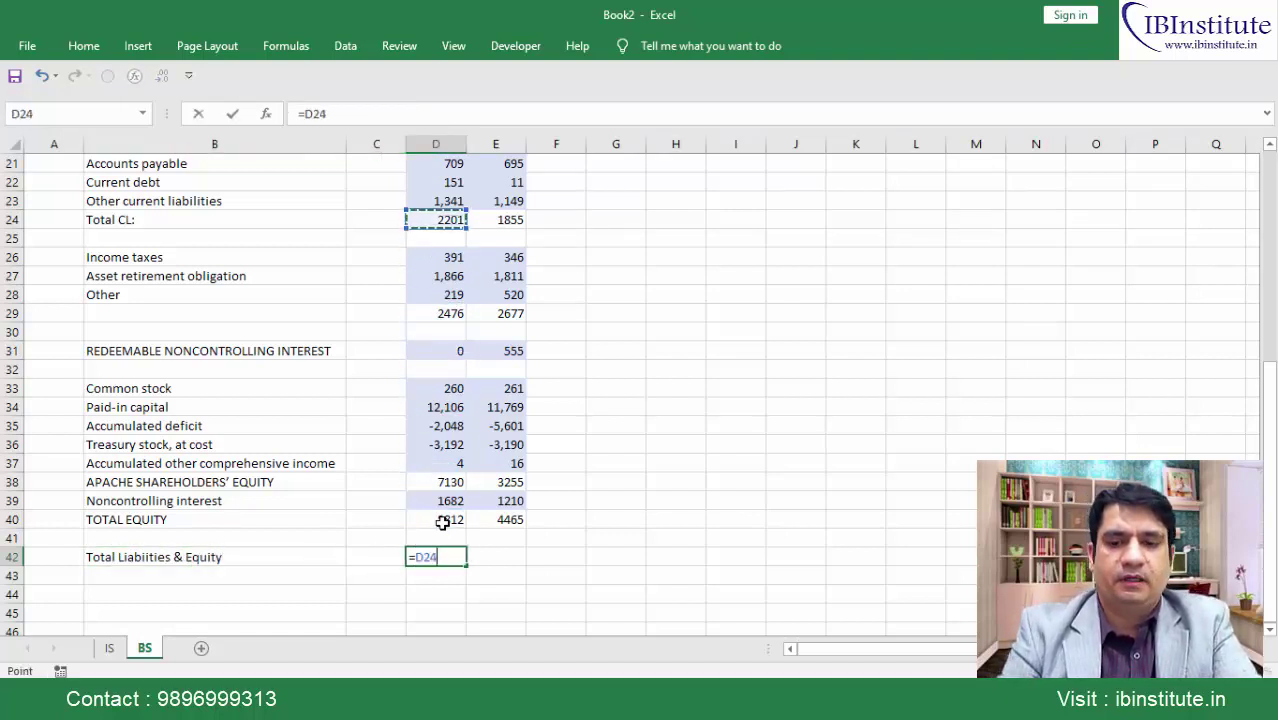
text(+)
key(Up)
key(Up)
key(Up)
key(Up)
key(Up)
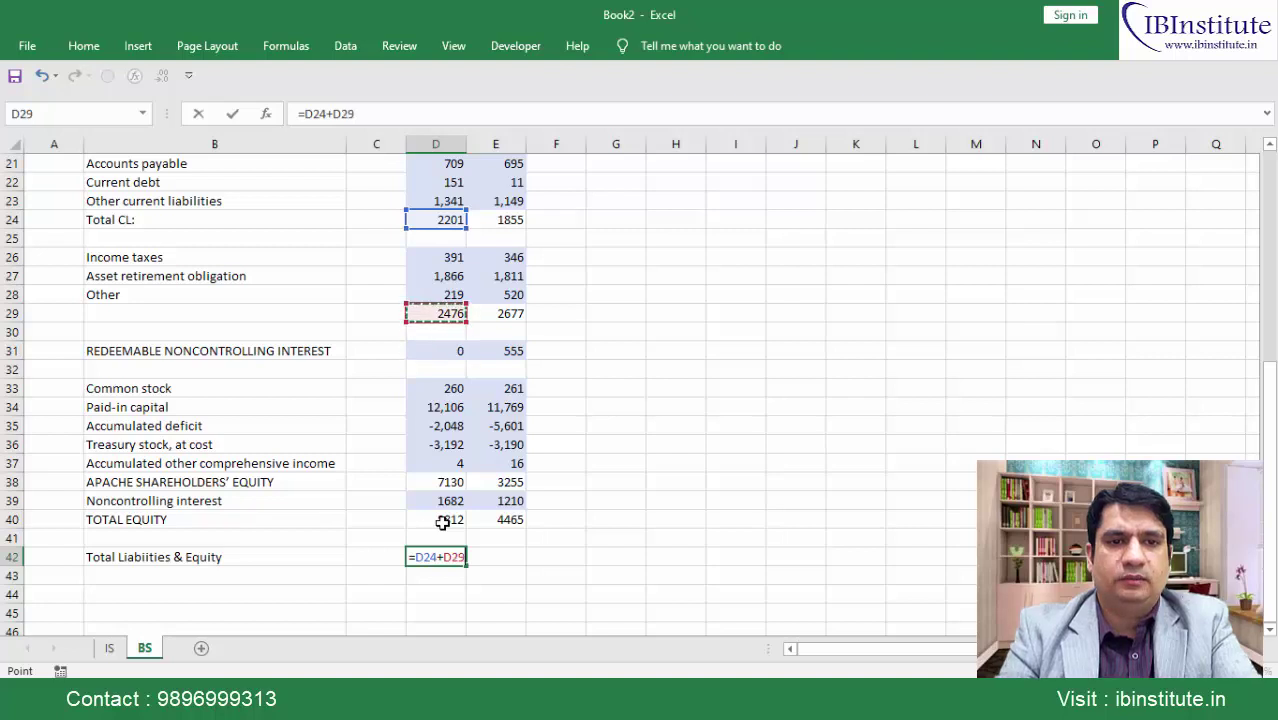
text(+)
key(Up)
key(Up)
key(Up)
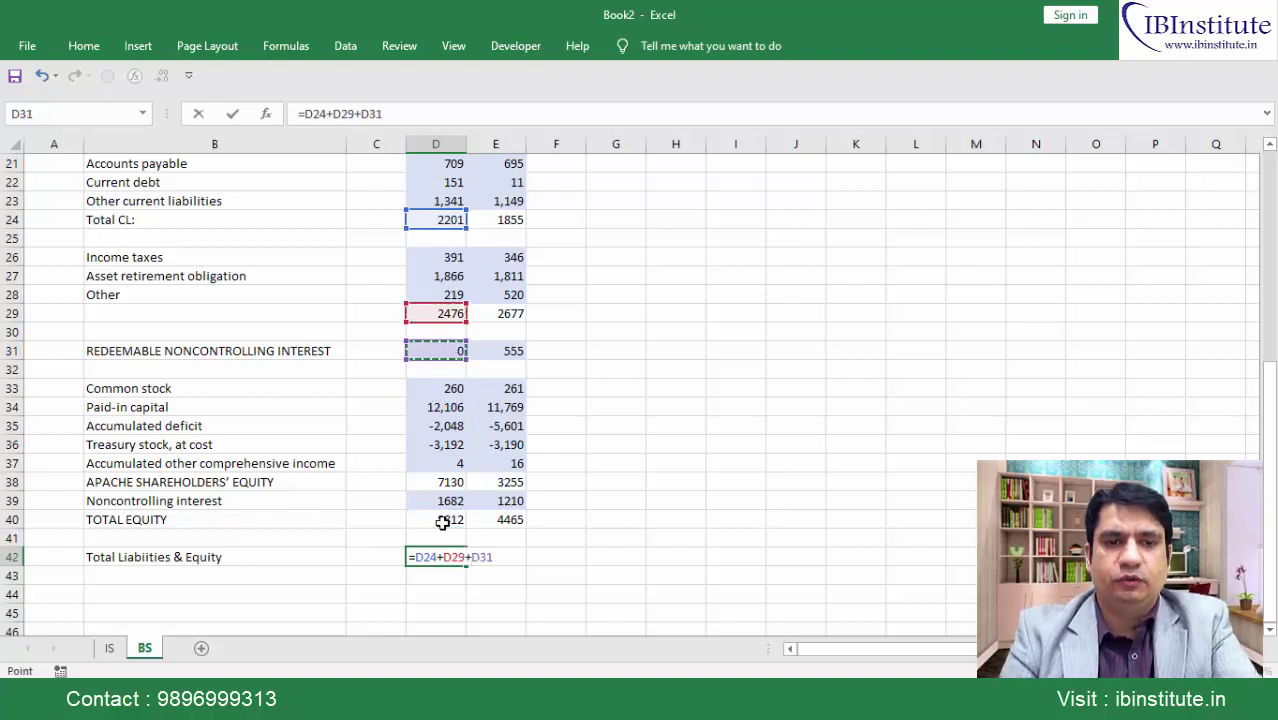
text(+)
key(Up)
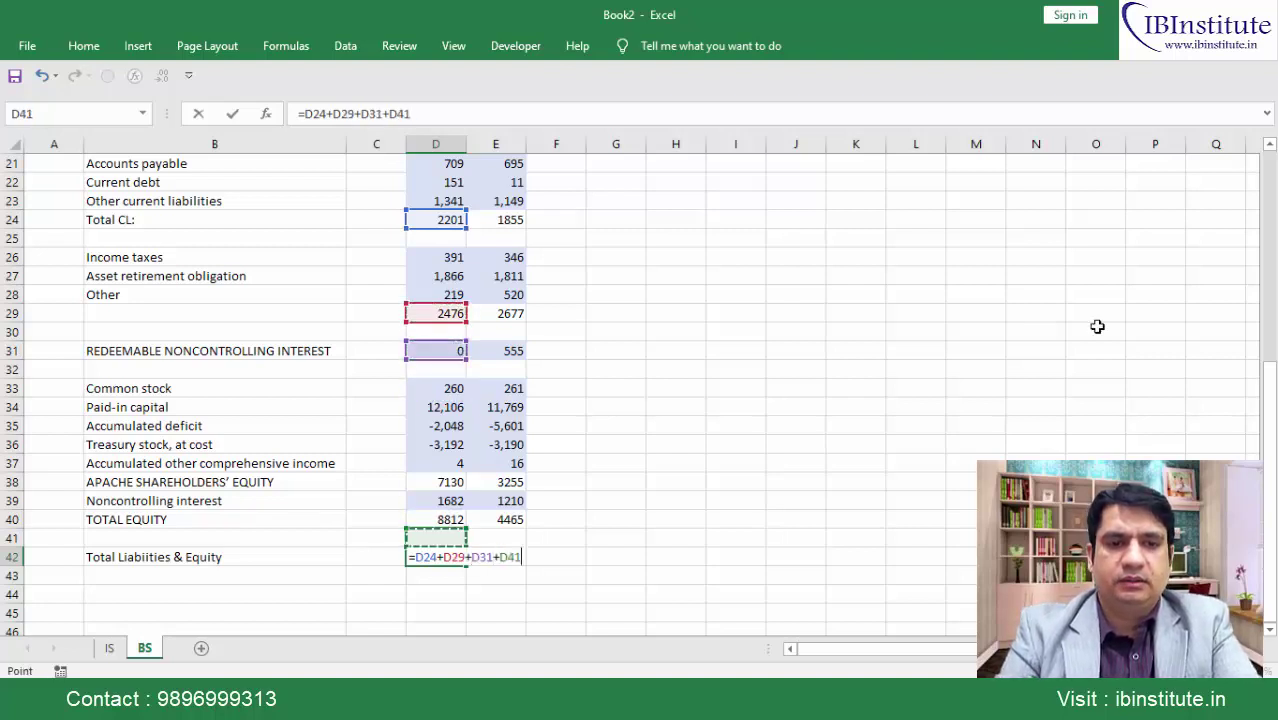
key(Up)
key(Return)
key(Right)
key(shift+Right)
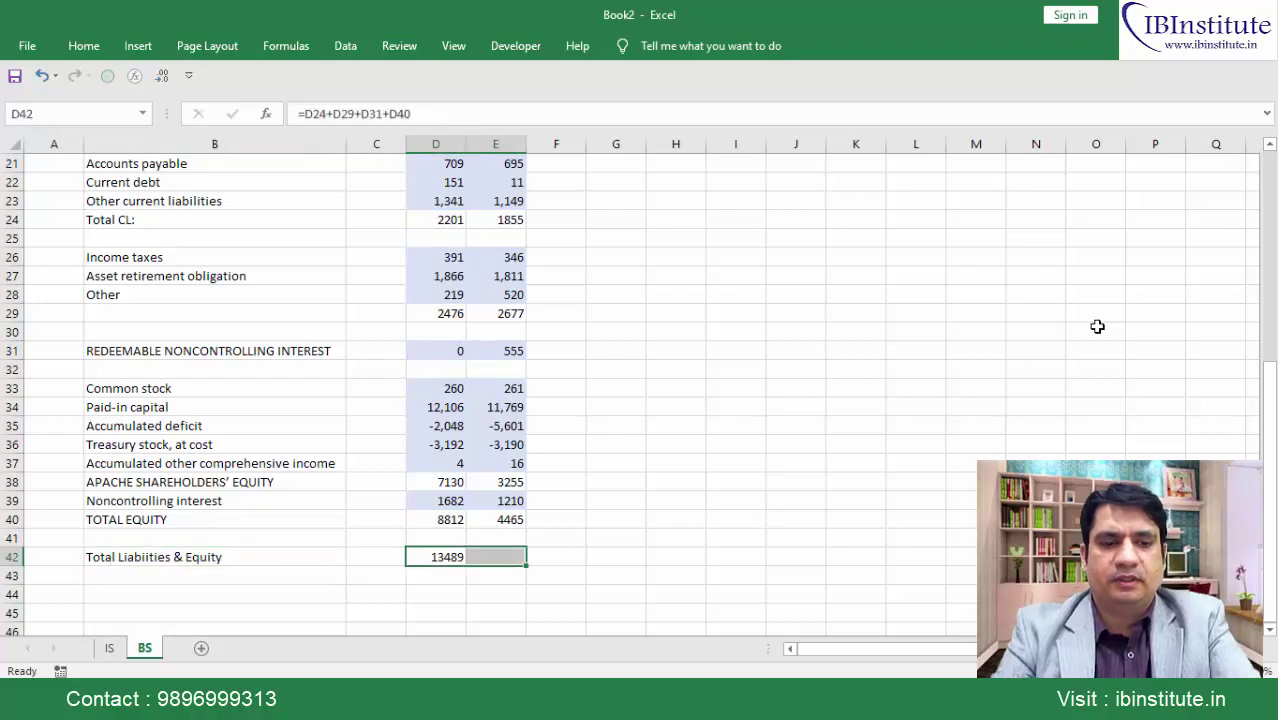
key(ctrl+r)
key(Right)
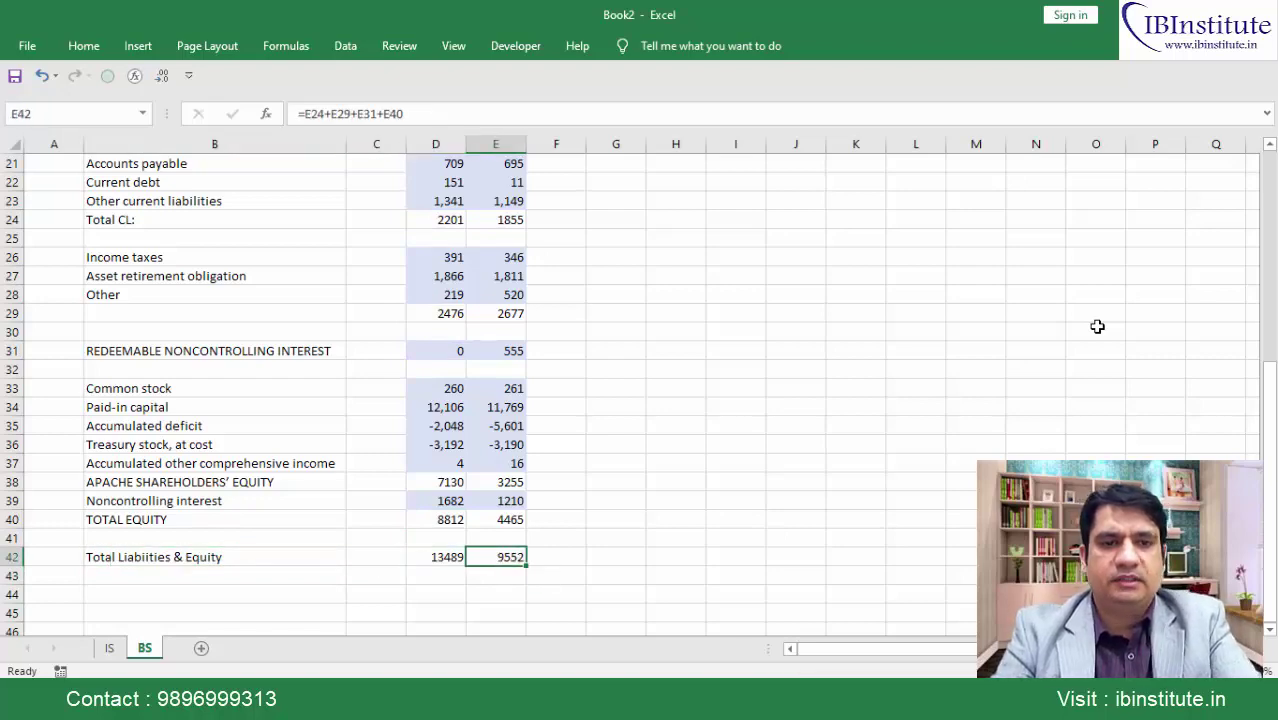
key(alt+Tab)
key(alt+Tab)
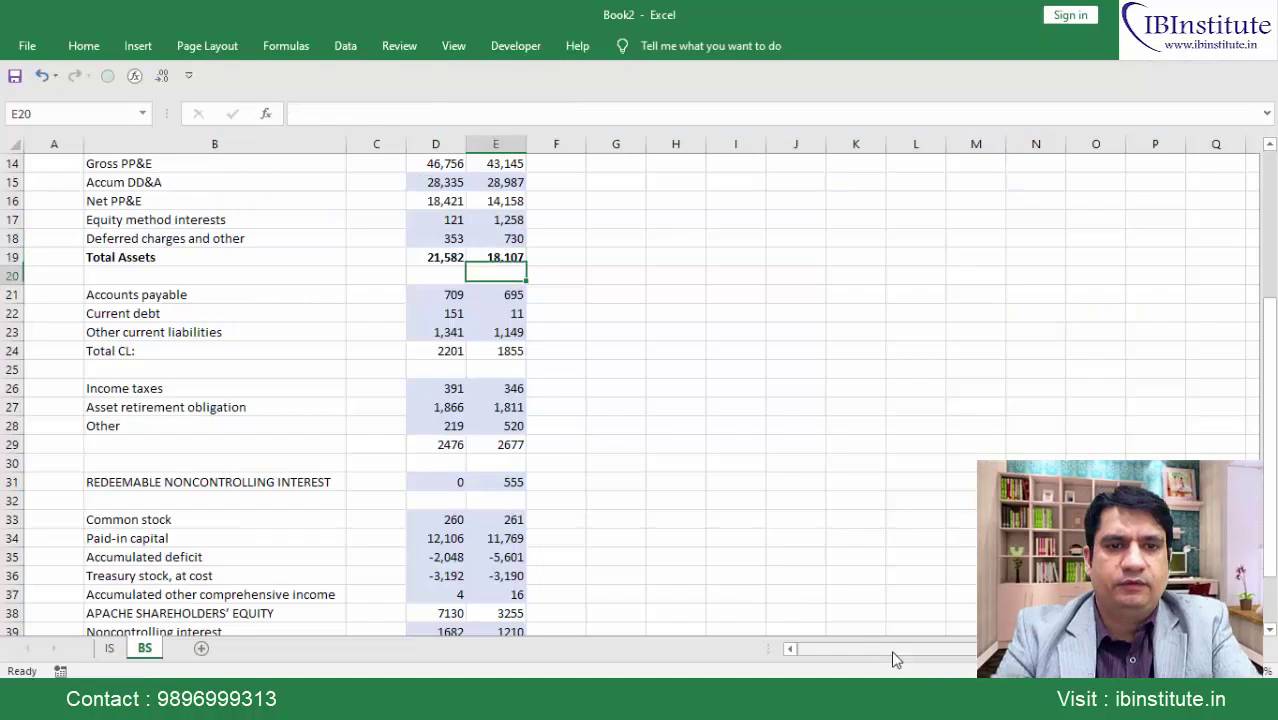
Insert a blank row 26 above Income taxes and label it 'Long Term Debt'
key(Left)
key(Left)
key(Left)
key(Down)
key(Up)
key(Up)
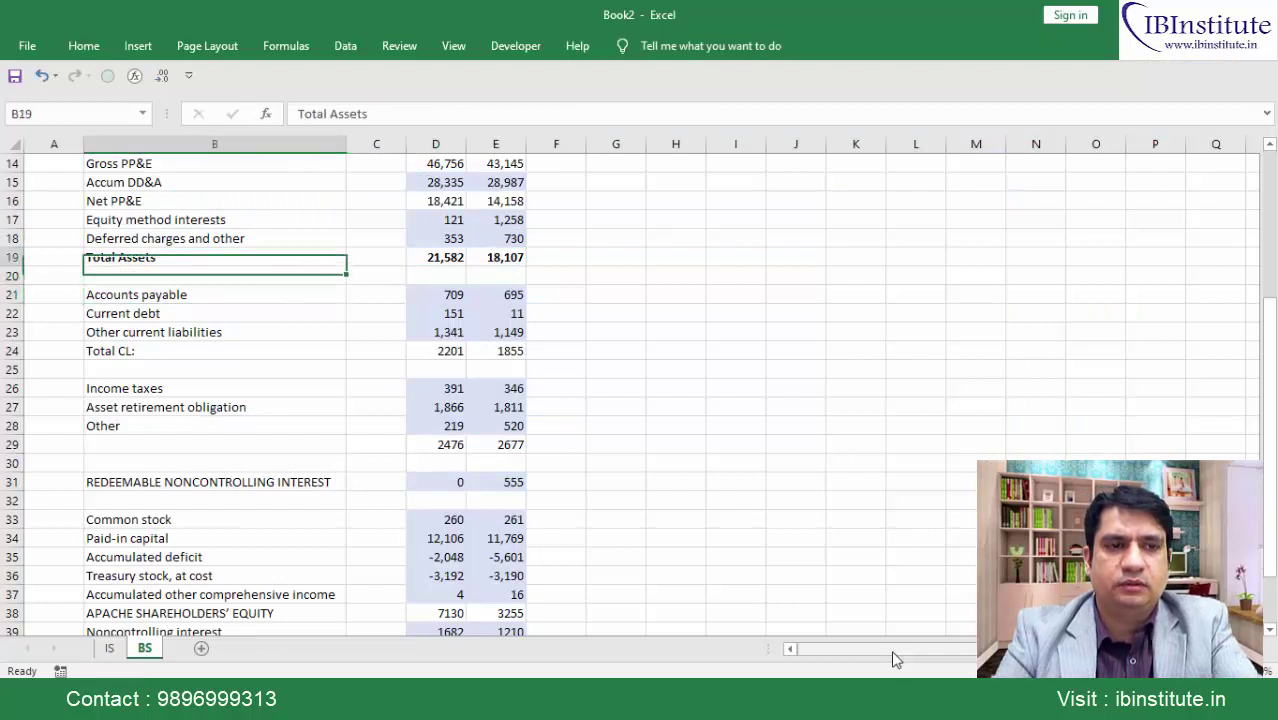
key(Up)
key(Up)
key(Down)
key(Down)
key(Down)
key(Down)
key(Down)
key(Down)
key(Down)
key(Down)
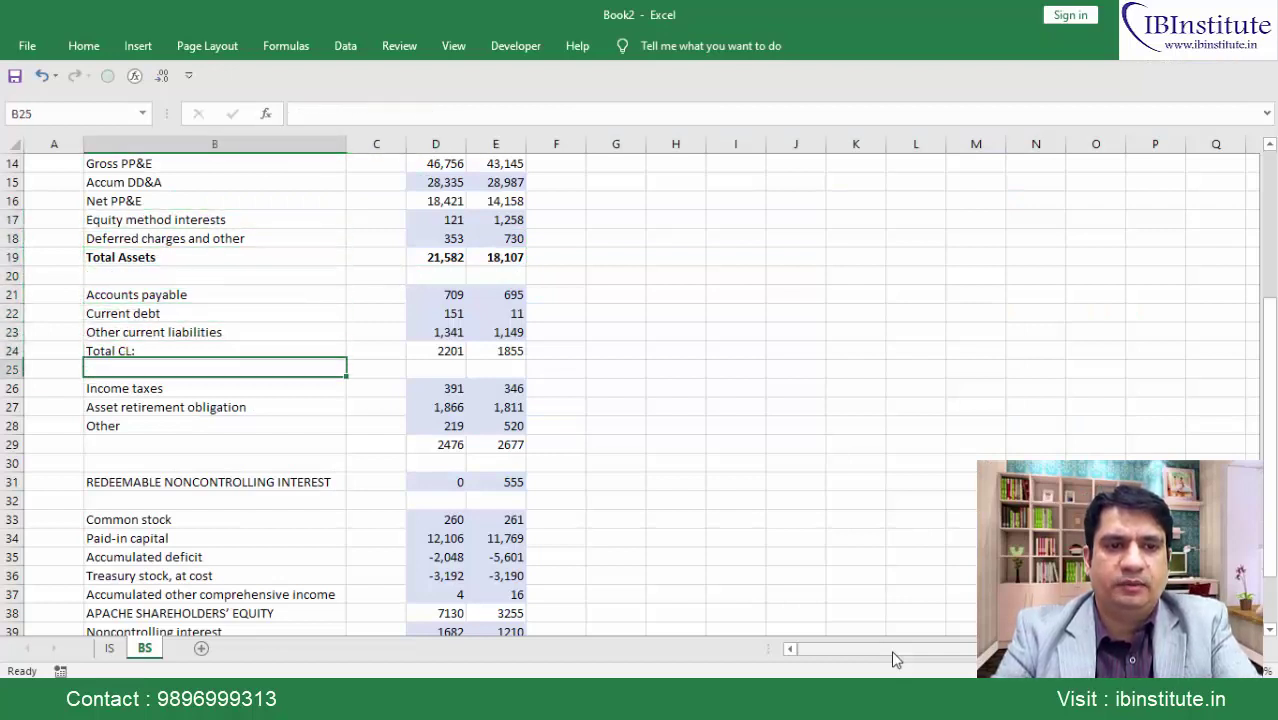
key(Down)
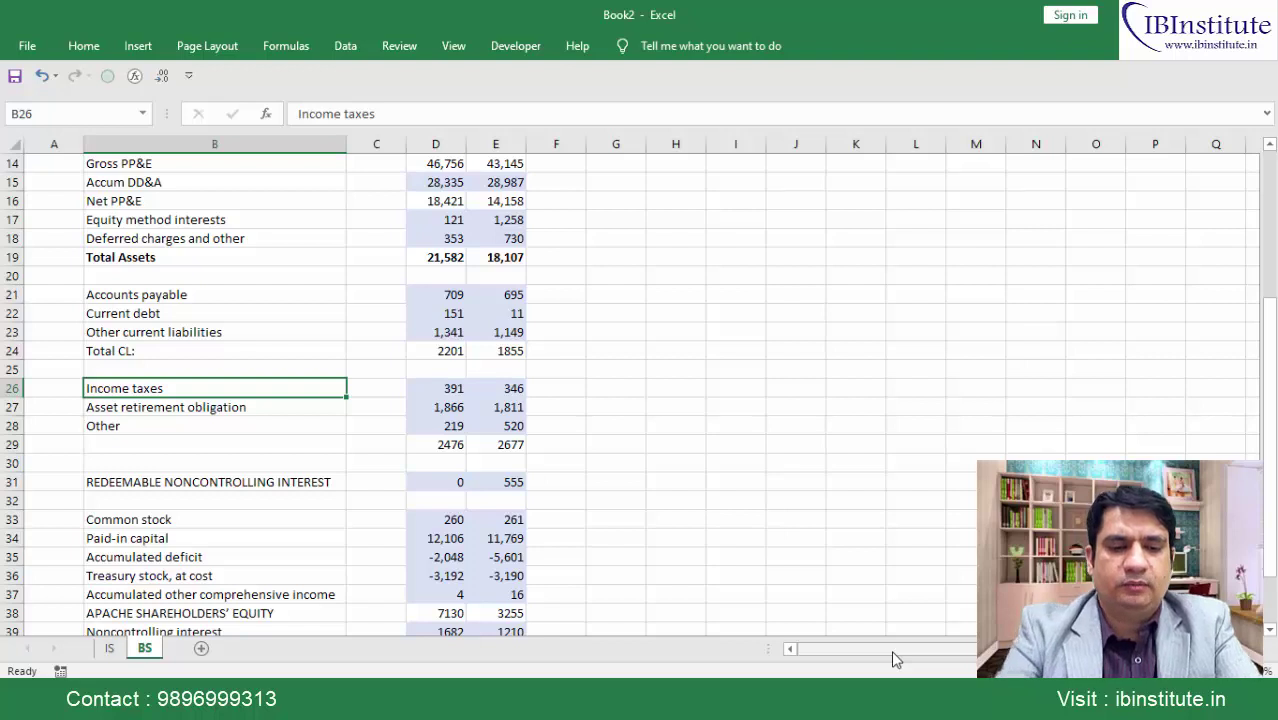
key(ctrl+shift+plus)
text(Lo)
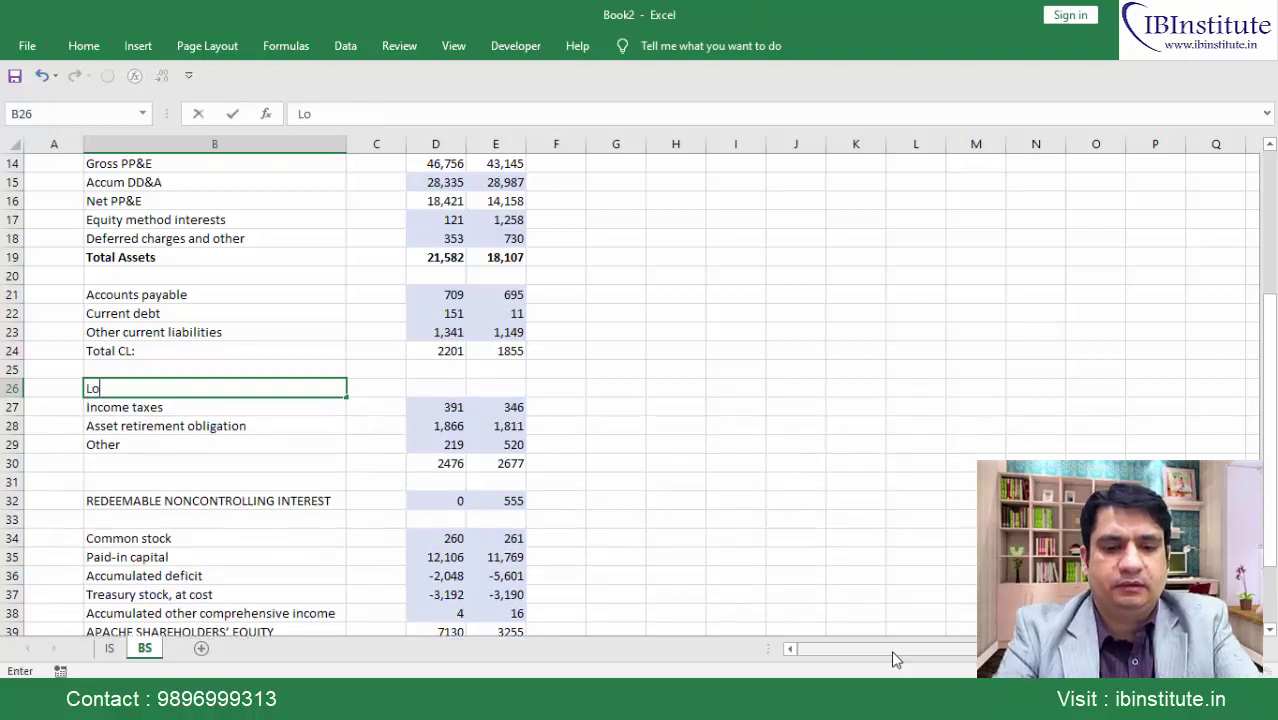
text(ng Term Debt)
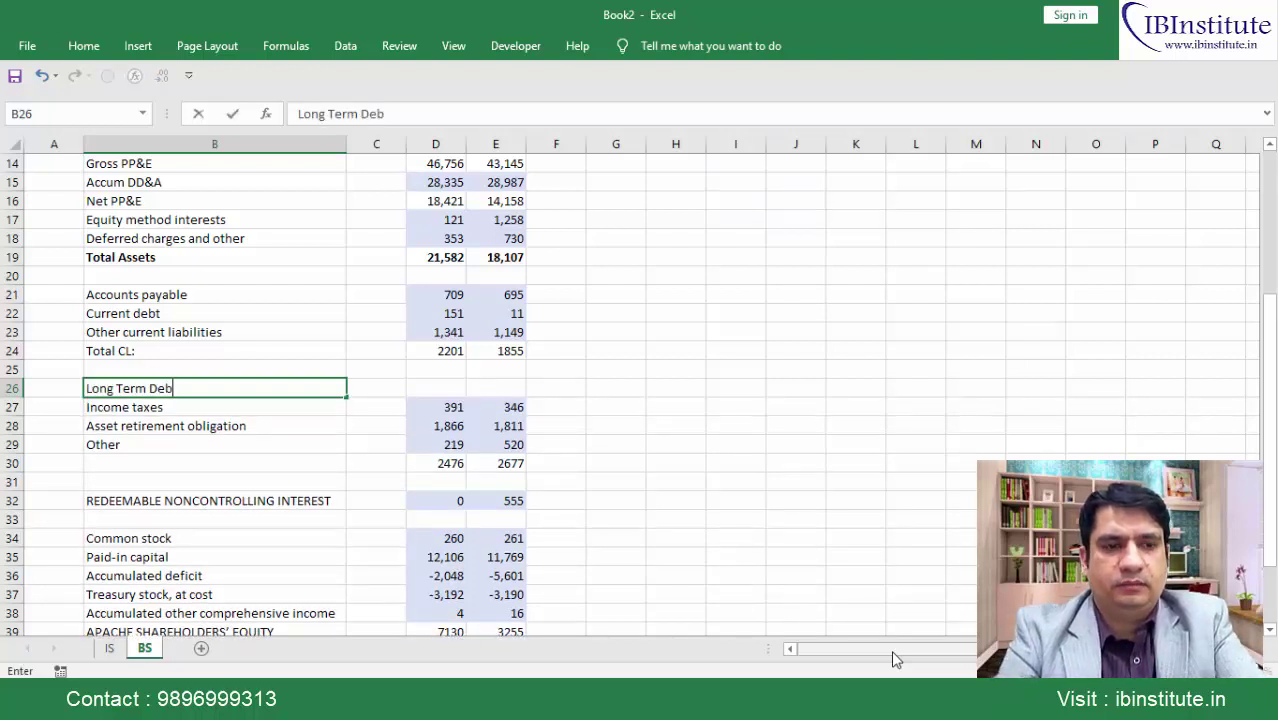
Commit the Long Term Debt label and grab the 8,555 long-term debt figure from the 10-K
key(Tab)
key(Tab)
key(Tab)
key(alt+Tab)
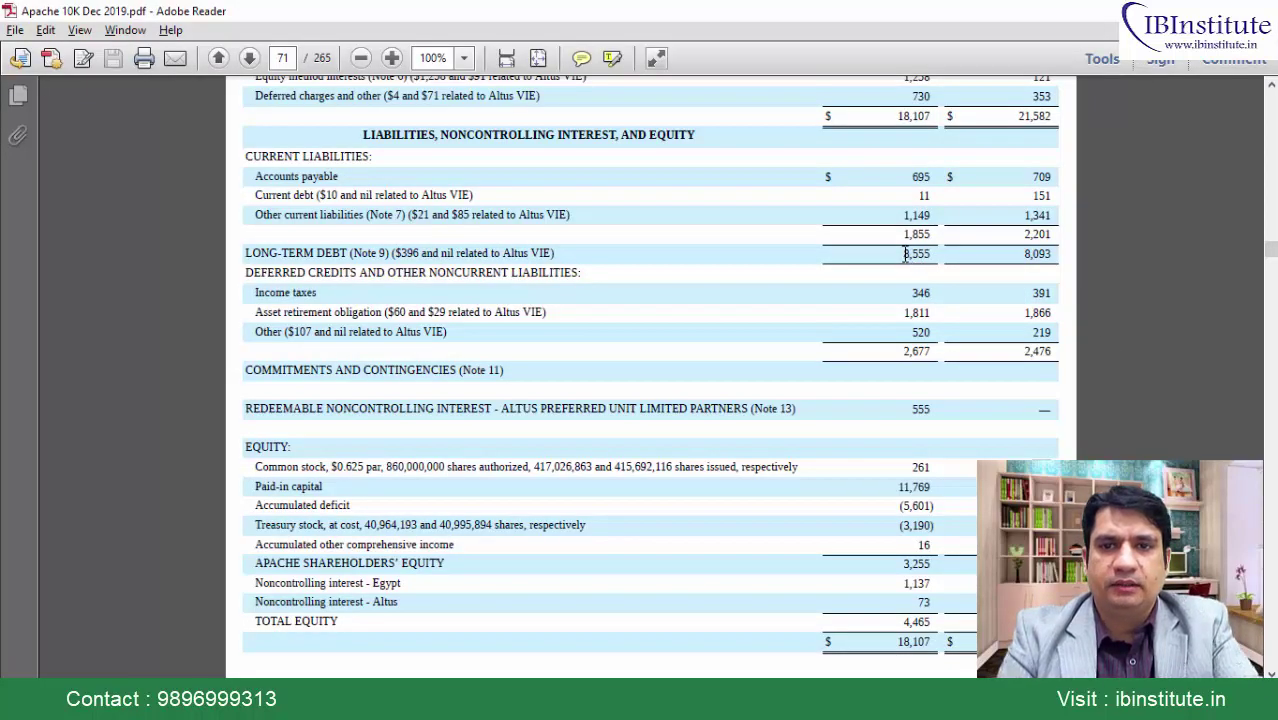
drag(903, 254, 1024, 255)
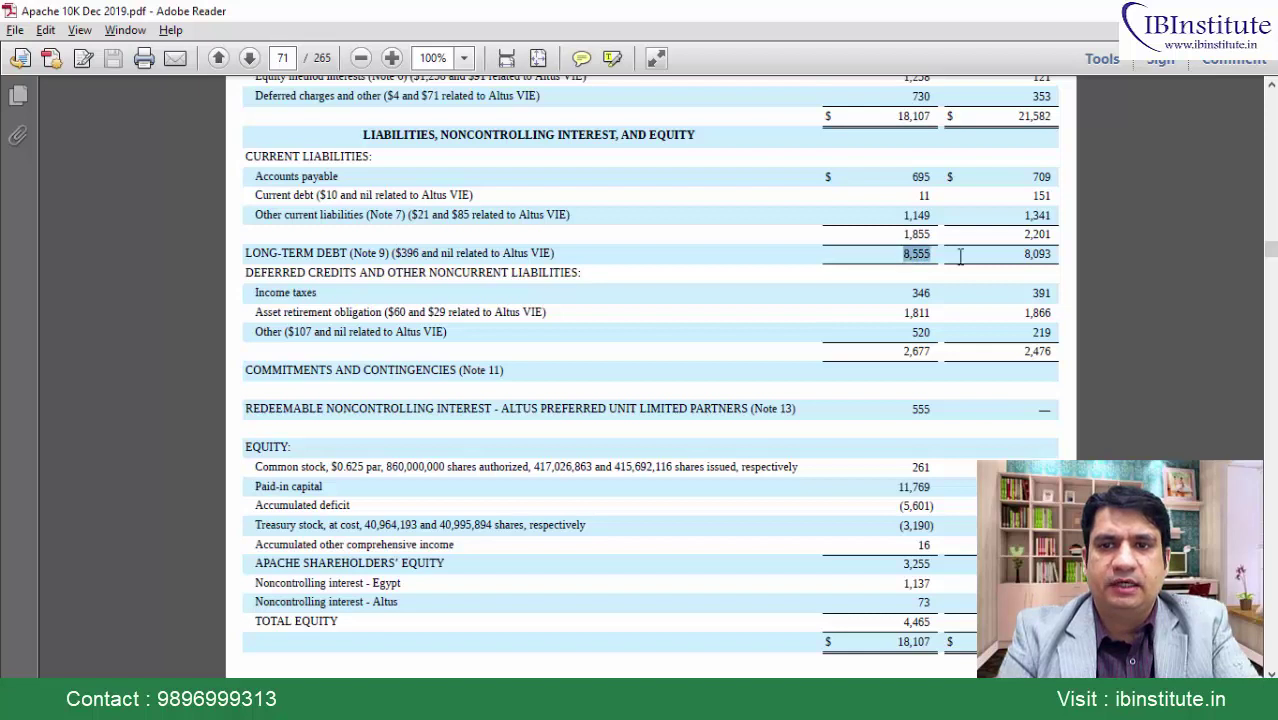
click(821, 263)
drag(902, 254, 932, 254)
key(ctrl+c)
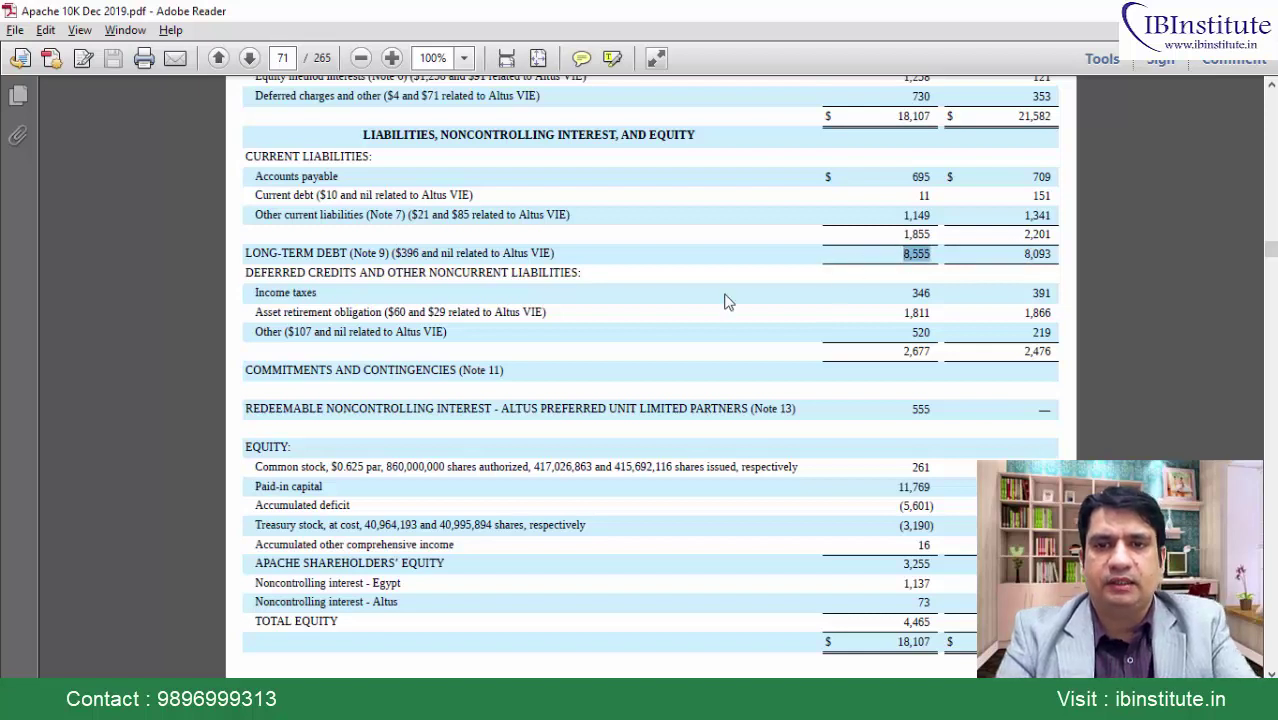
key(alt+Tab)
Enter long-term debt of 8,555 in E26 and 8,093 in D26
key(Left)
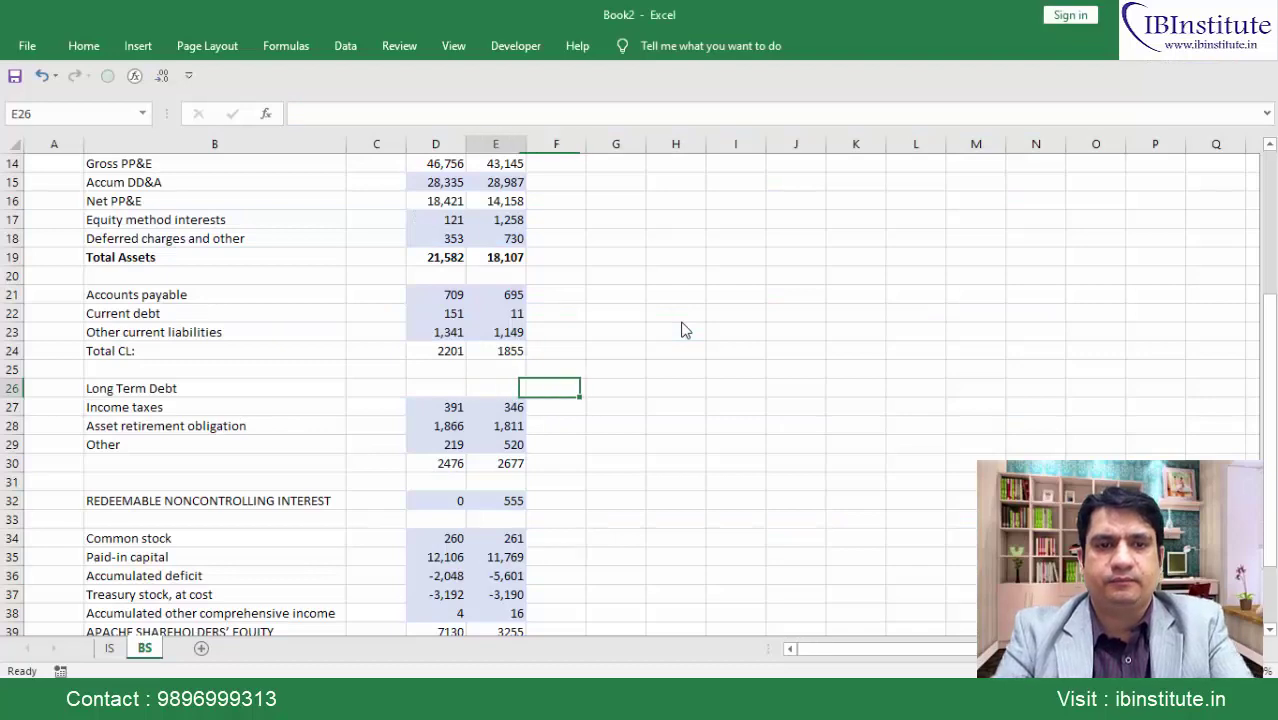
key(ctrl+v)
key(Left)
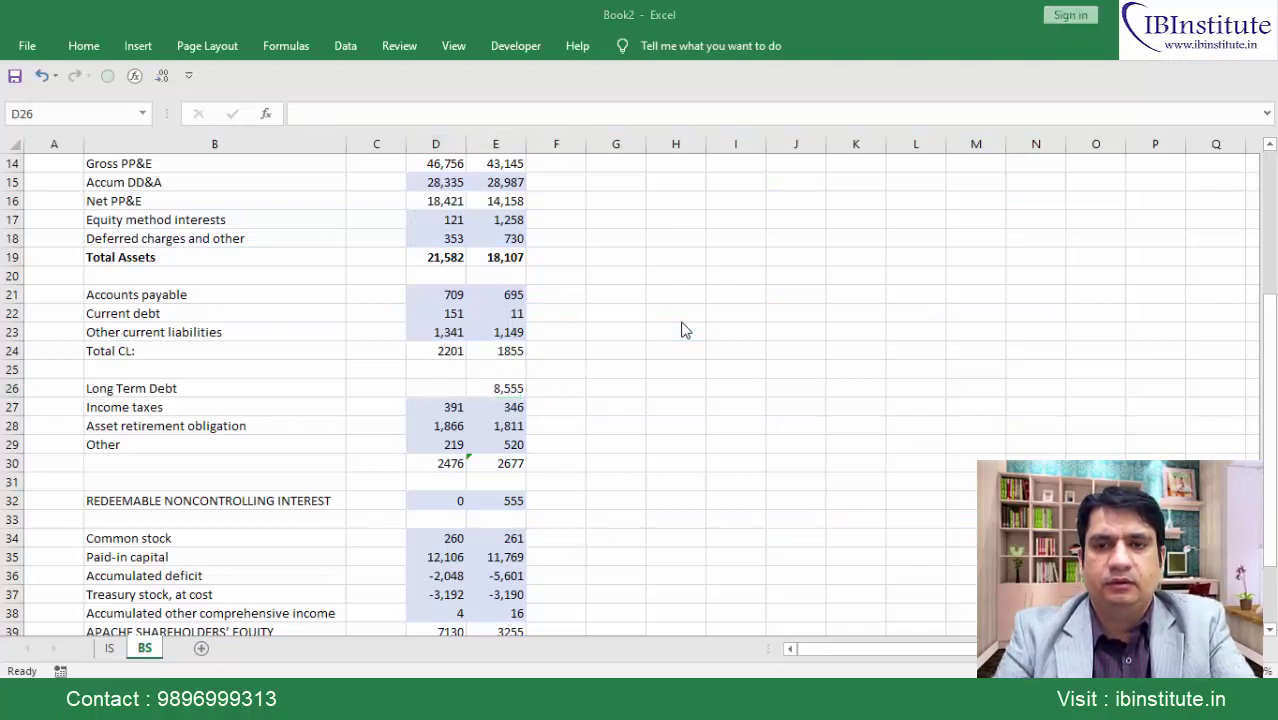
key(alt+Tab)
drag(1024, 253, 1051, 253)
key(ctrl+c)
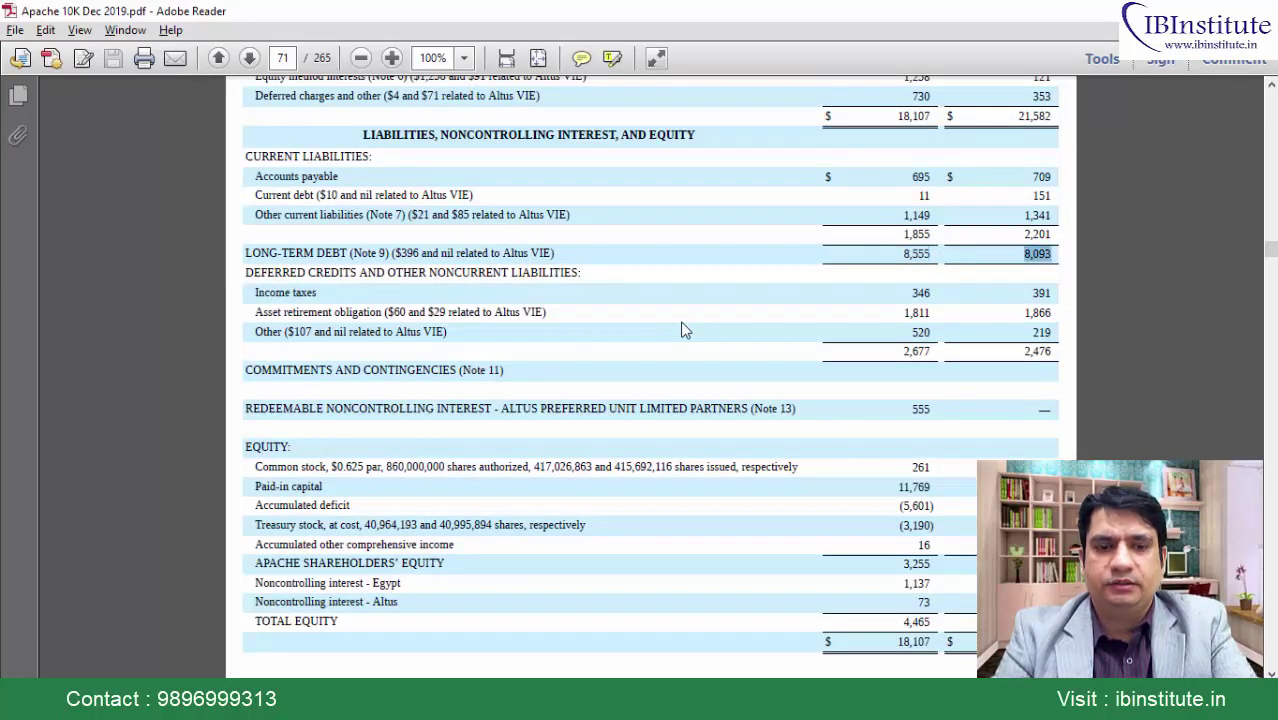
key(alt+Tab)
key(ctrl+v)
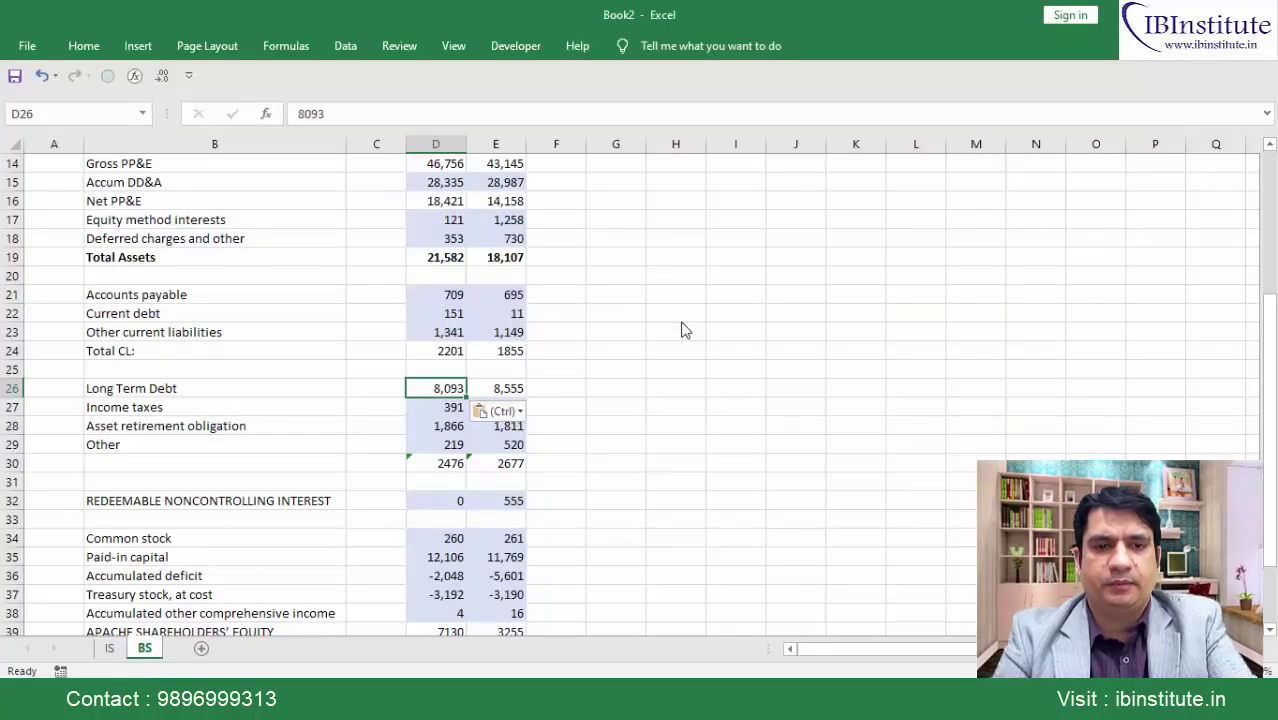
key(shift+Right)
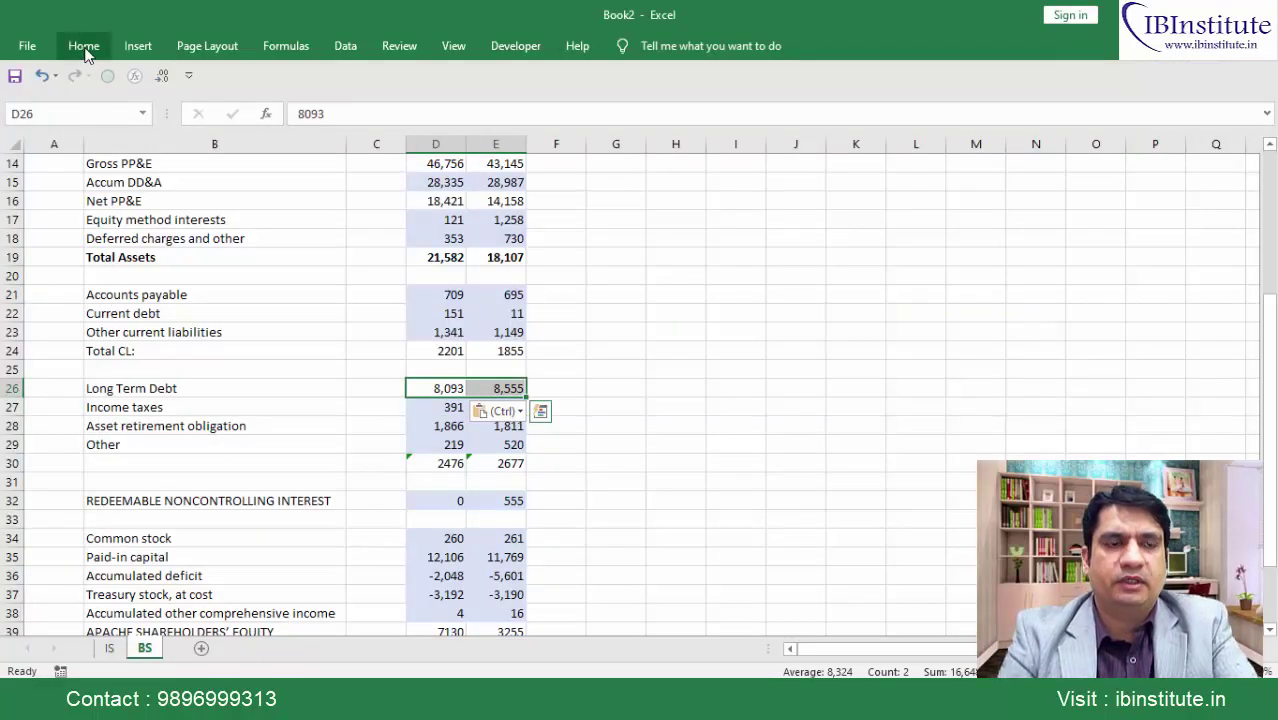
click(84, 46)
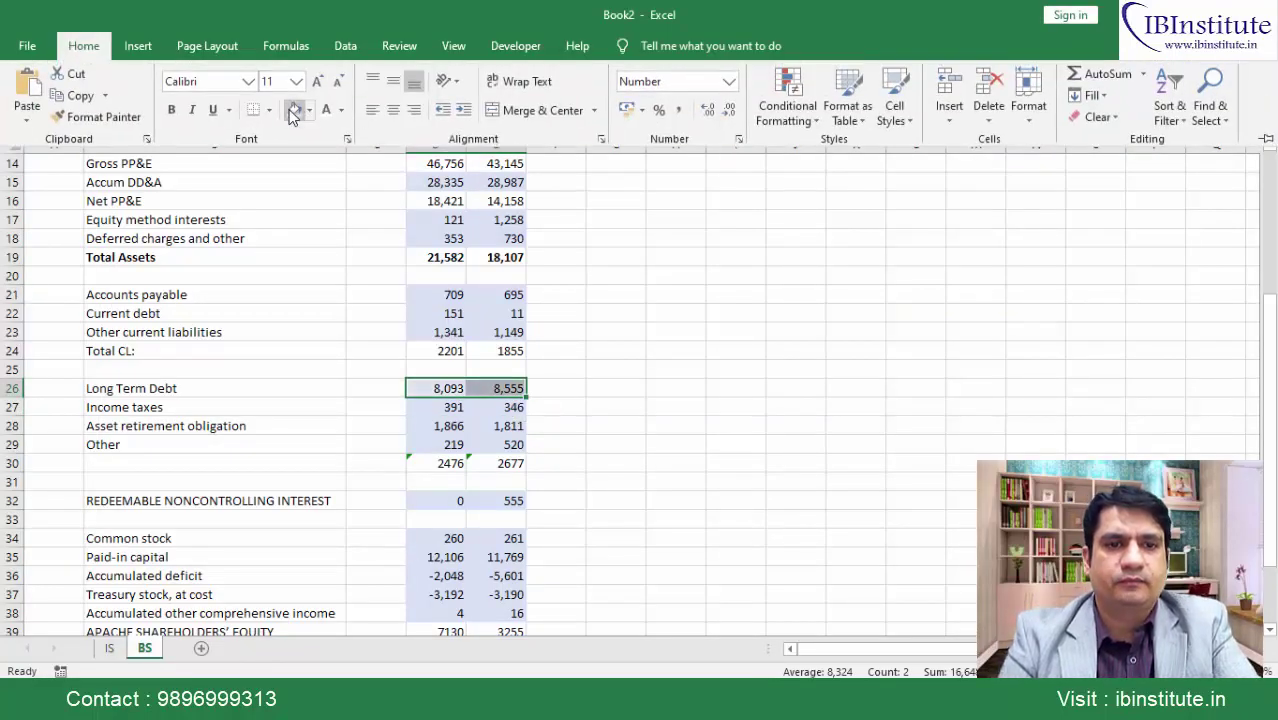
click(450, 455)
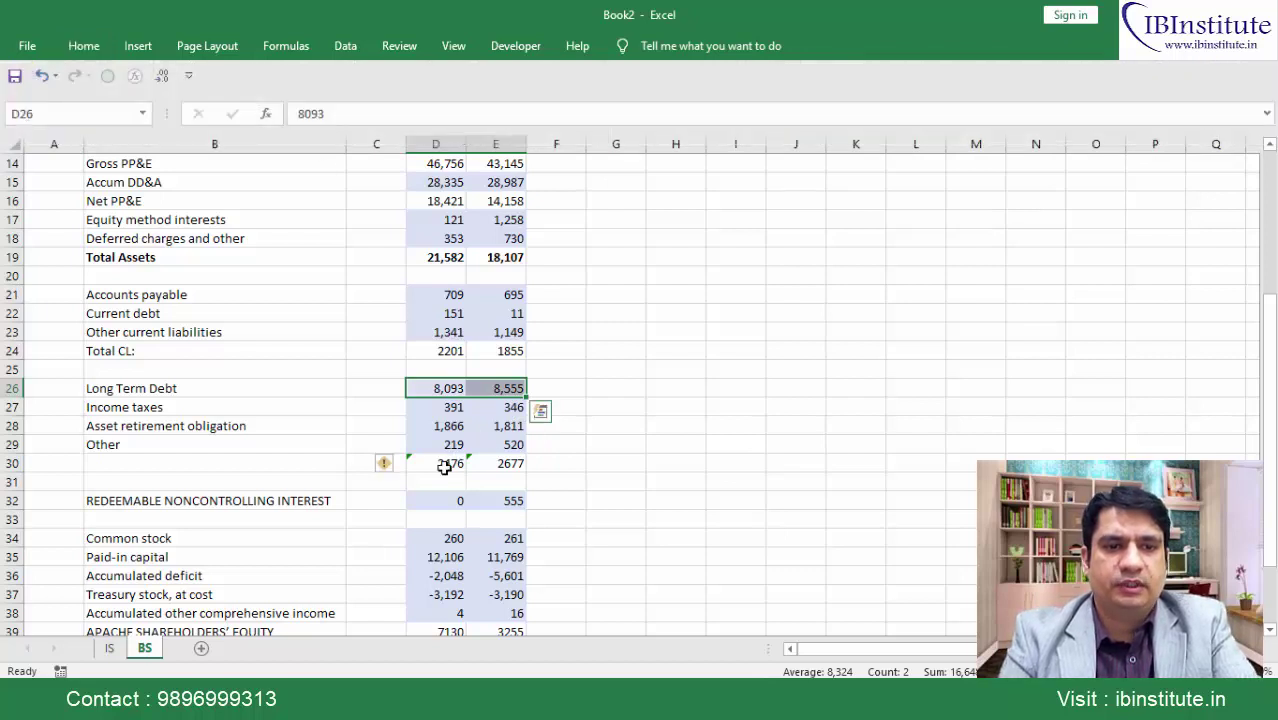
Re-total noncurrent liabilities in row 30 to include long-term debt (10,569 and 11,232)
click(445, 463)
key(alt+equal)
key(alt+equal)
key(shift+Right)
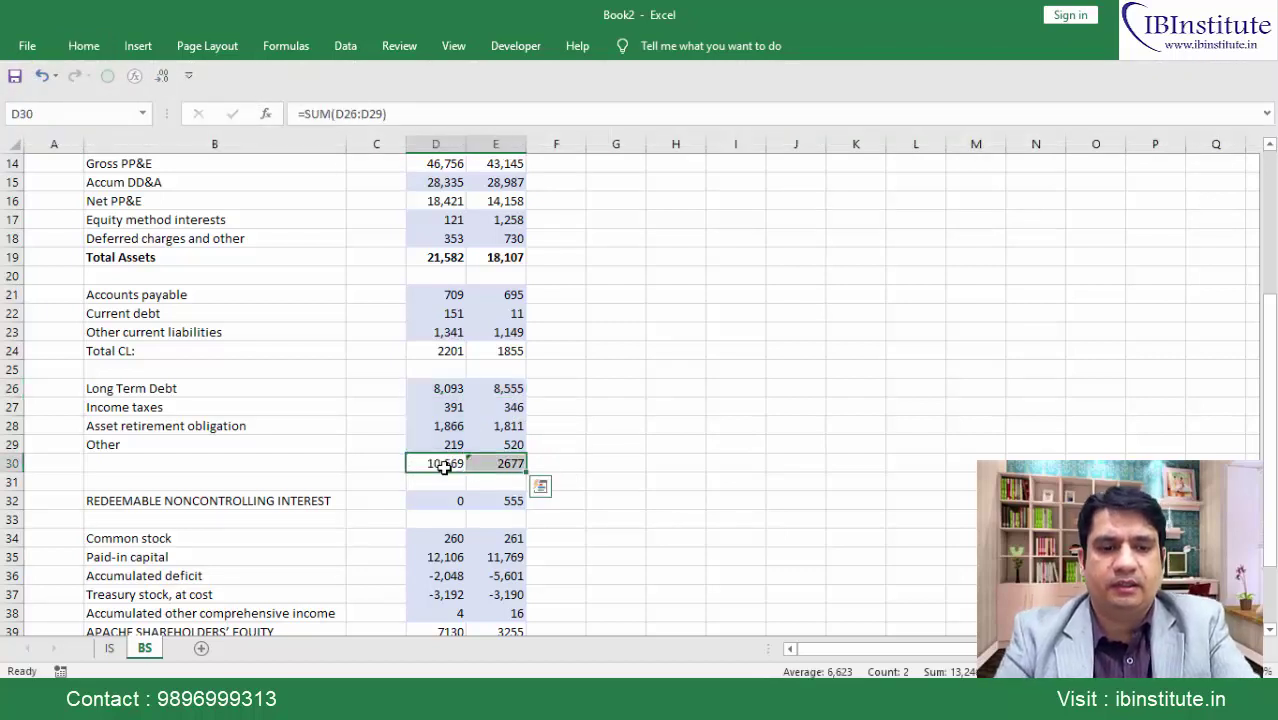
key(alt+equal)
key(Down)
key(Down)
key(Down)
key(Down)
key(Down)
key(Down)
key(Down)
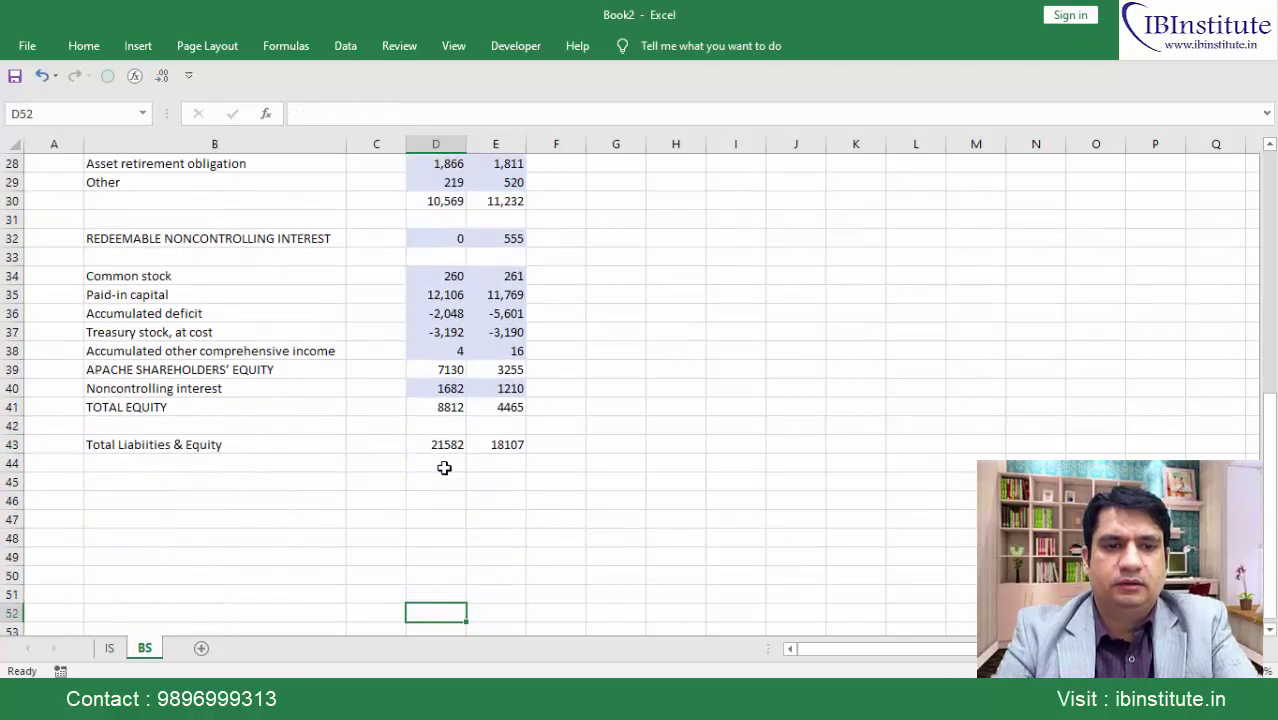
Enter the label 'Balance Check' in row 45
key(Up)
key(Up)
key(Up)
key(Up)
key(Up)
key(Up)
key(Up)
key(Left)
key(Left)
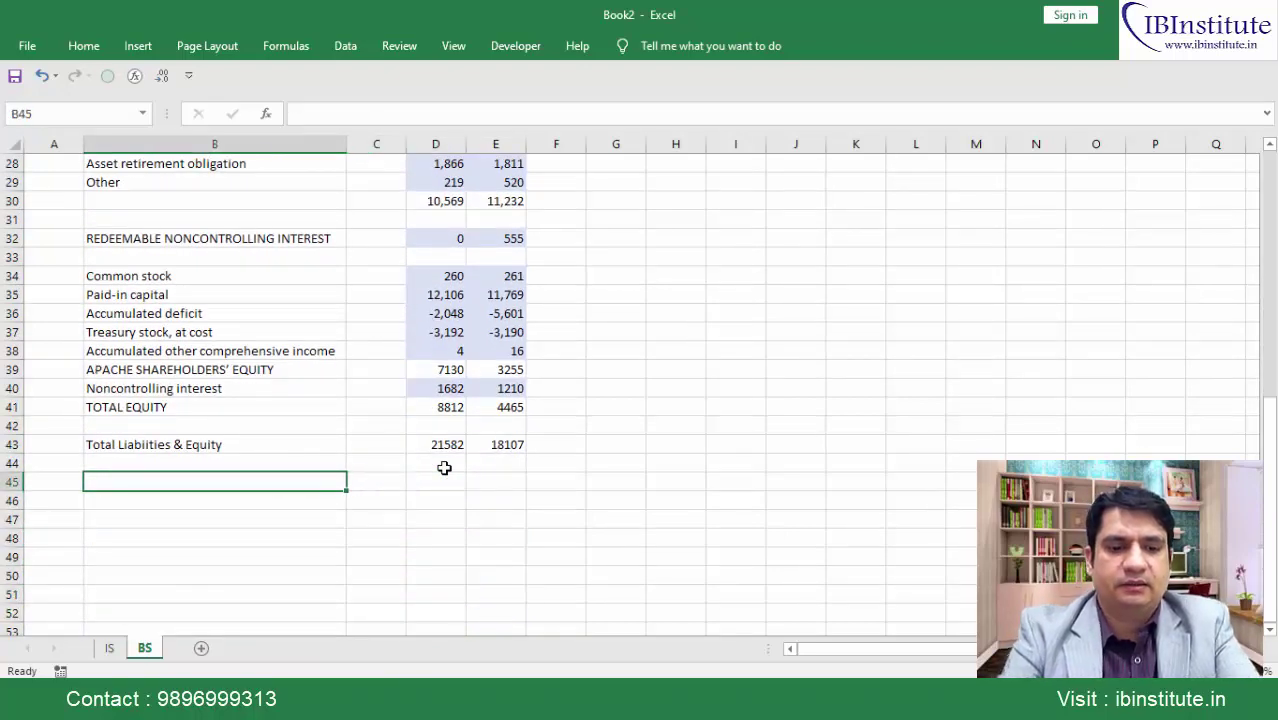
text(Balance Che)
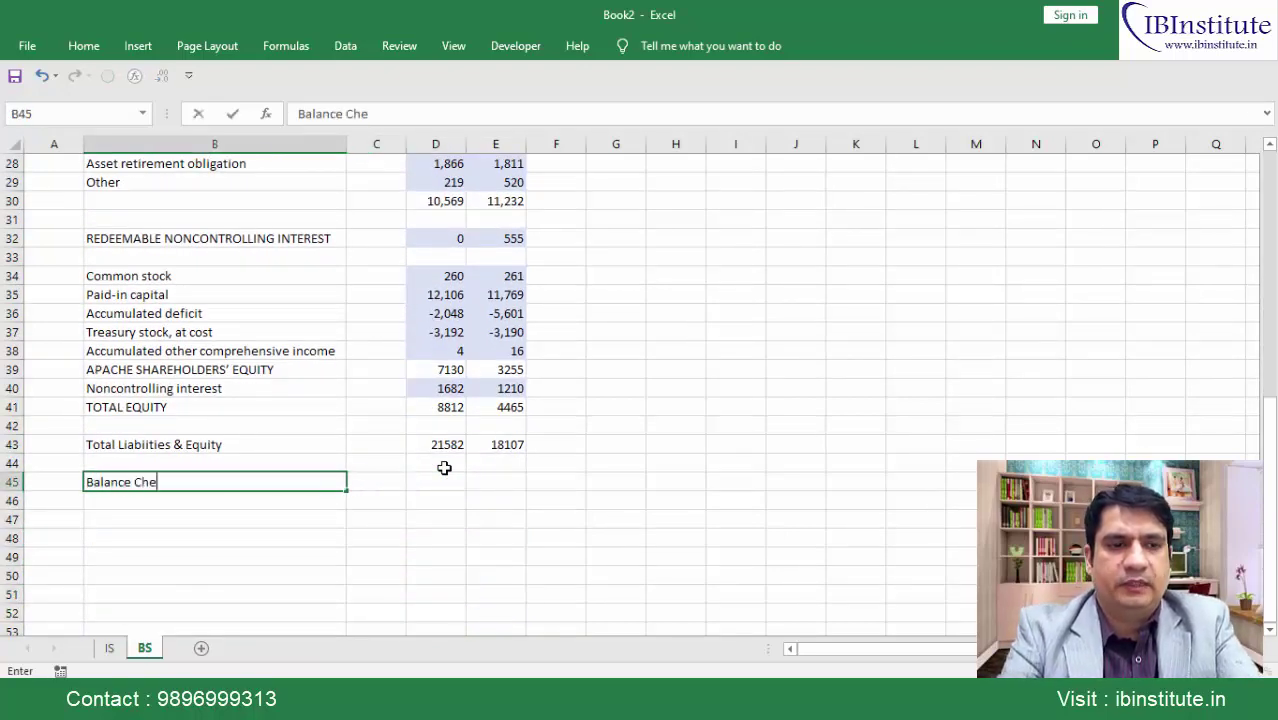
text(ck)
key(Tab)
Enter a first check formula in D45 subtracting Total Liabilities & Equity (D43)
key(Right)
text(=)
key(Up)
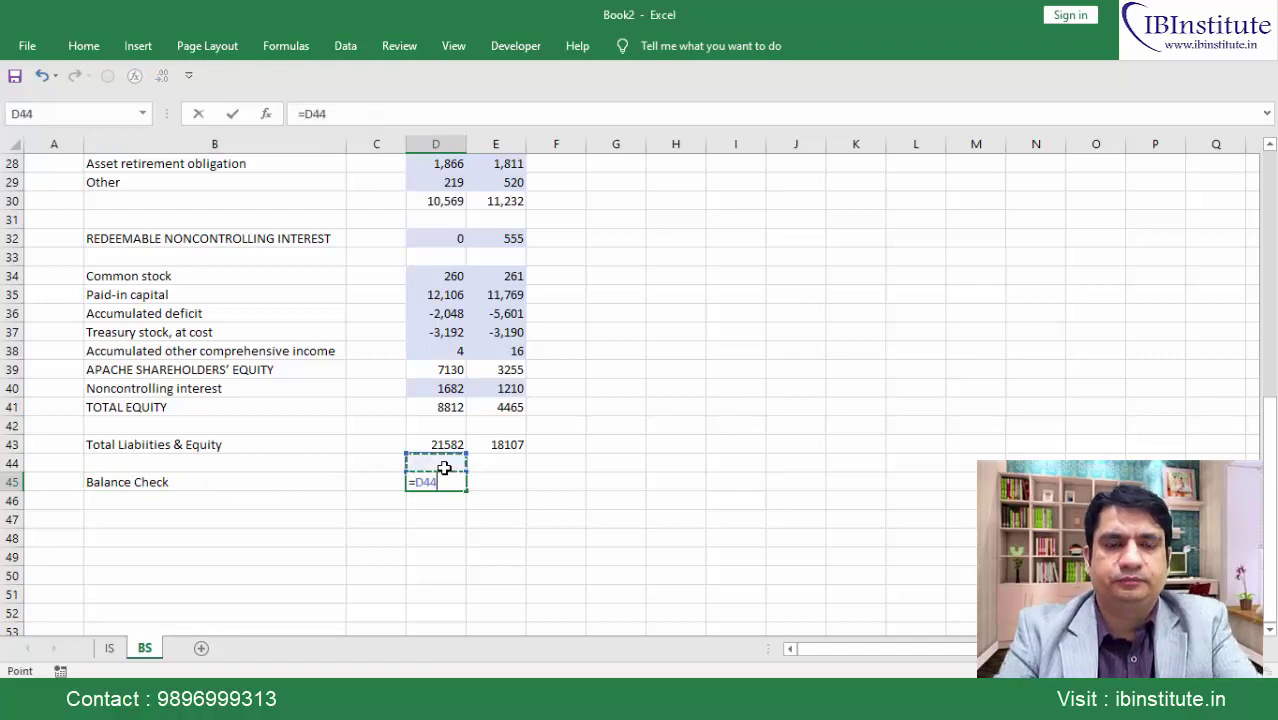
key(Up)
key(Up)
key(Up)
key(Up)
key(Up)
key(Up)
key(Up)
key(Up)
key(Up)
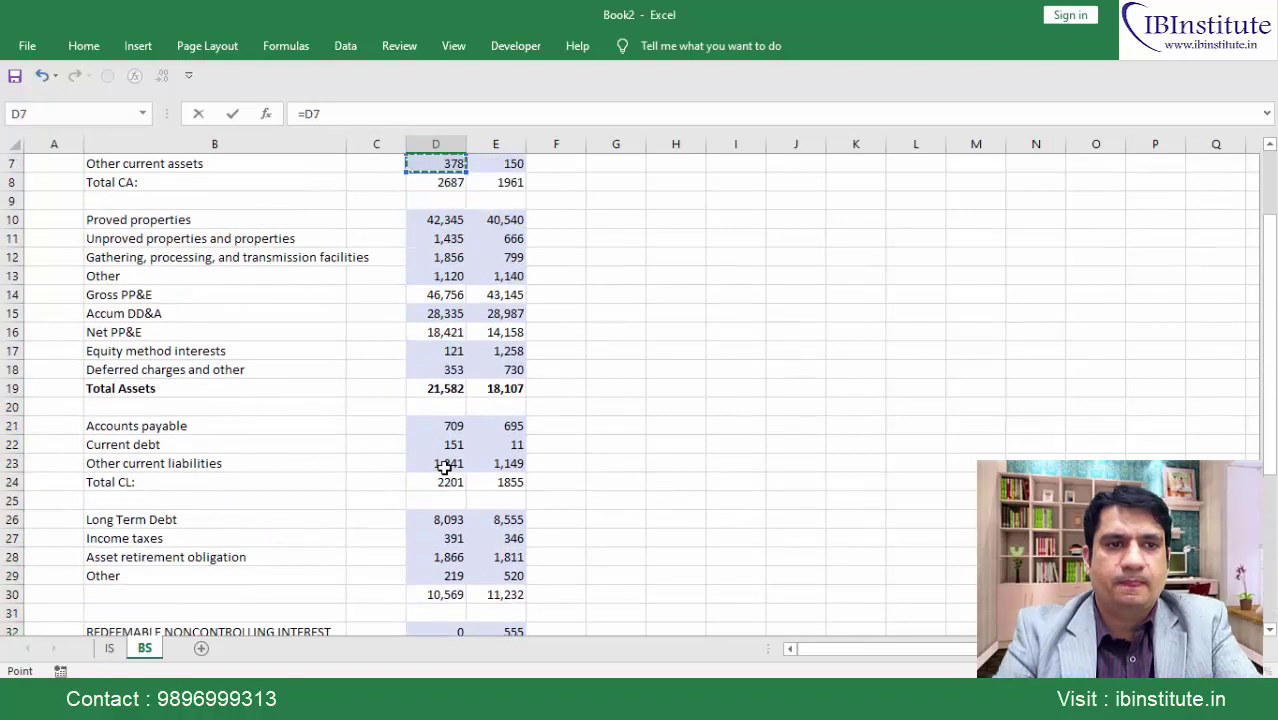
key(Down)
text(-)
key(Down)
key(Down)
key(Down)
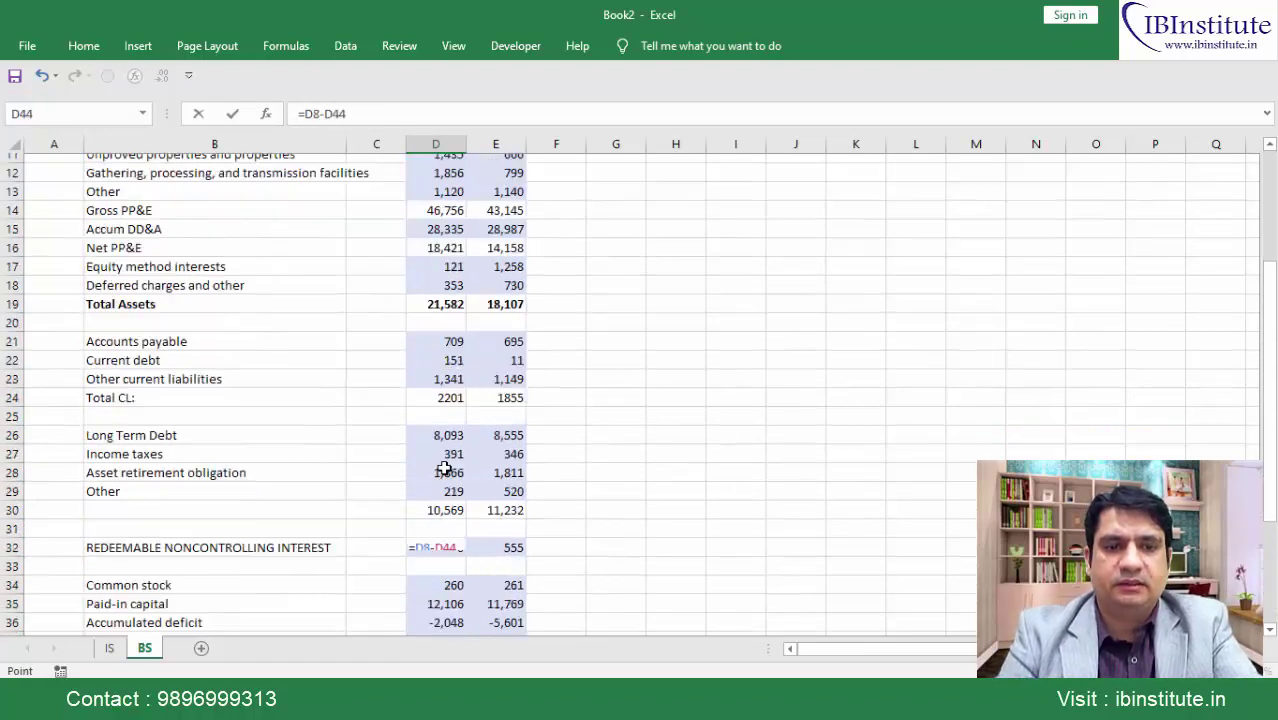
key(Down)
key(Down)
key(Down)
key(Down)
key(Down)
key(Return)
Clear the incorrect check formula from D45
key(Up)
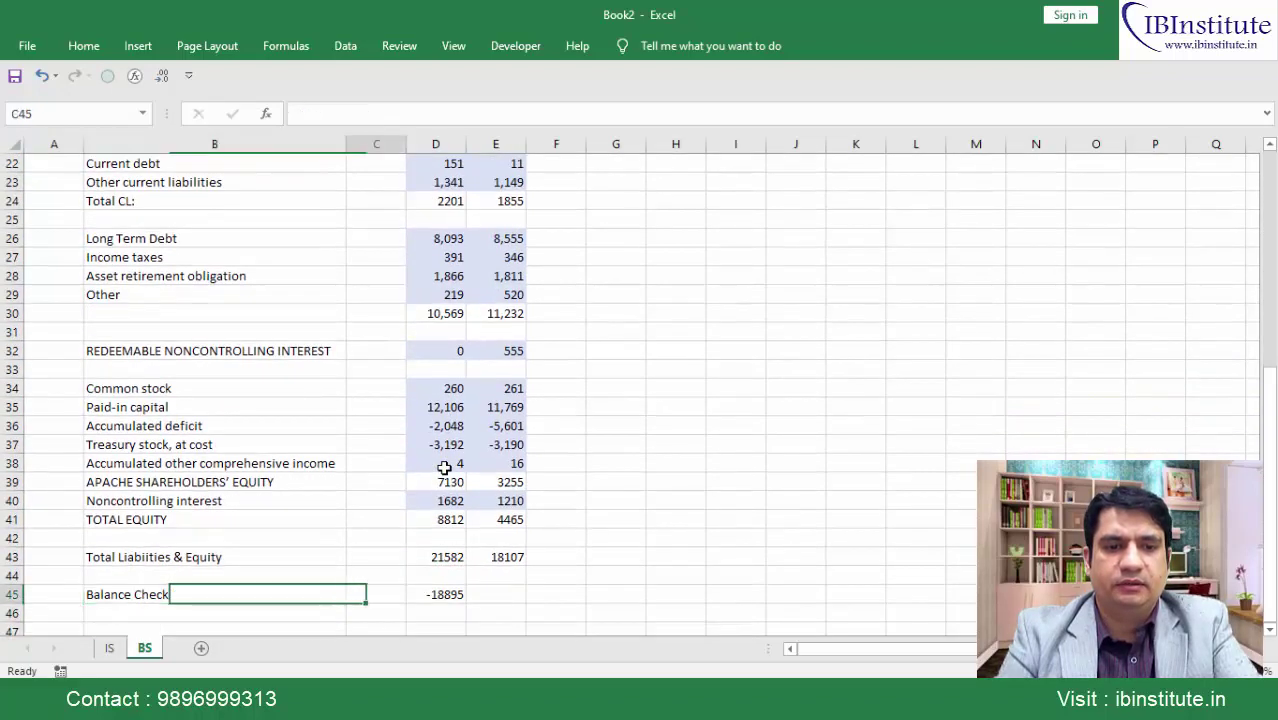
key(Right)
key(Right)
key(Delete)
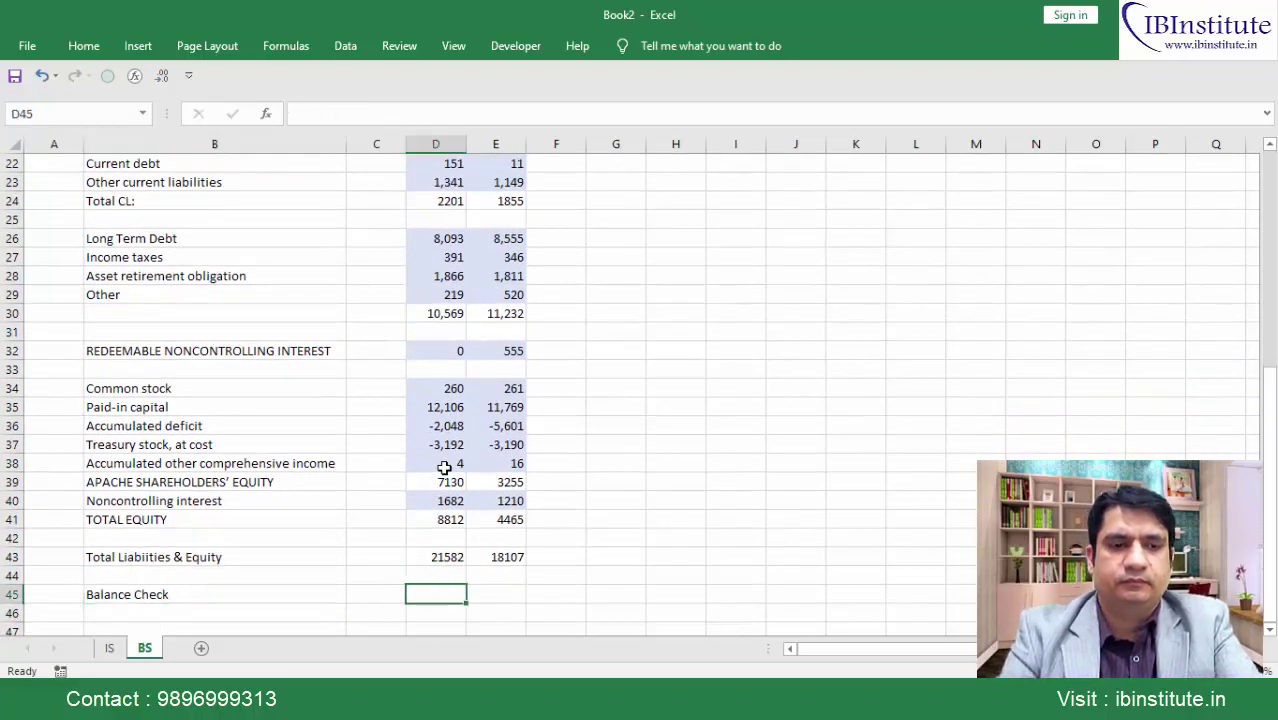
key(Left)
key(Right)
Enter =D19-D43 in D45 and fill it right into E45, showing 0
text(=)
key(Up)
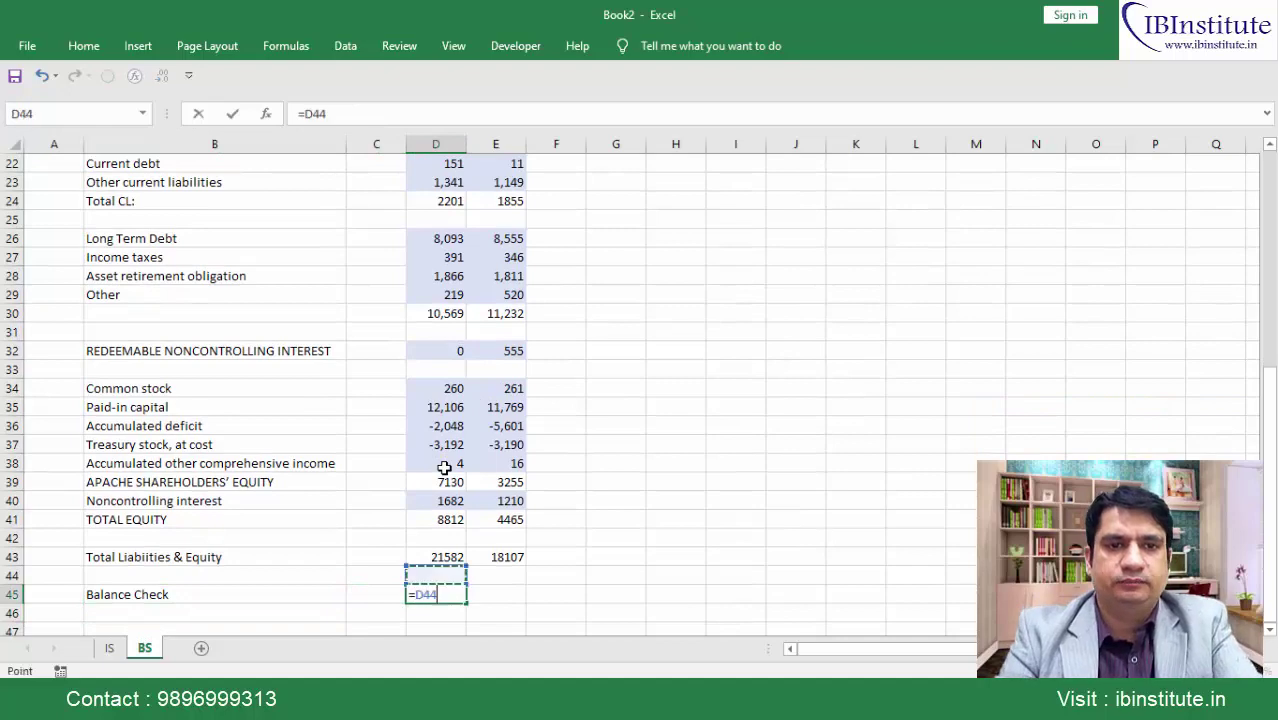
key(Up)
key(Up)
key(Up)
key(Up)
key(Up)
key(Up)
key(Up)
key(Up)
key(Up)
key(Up)
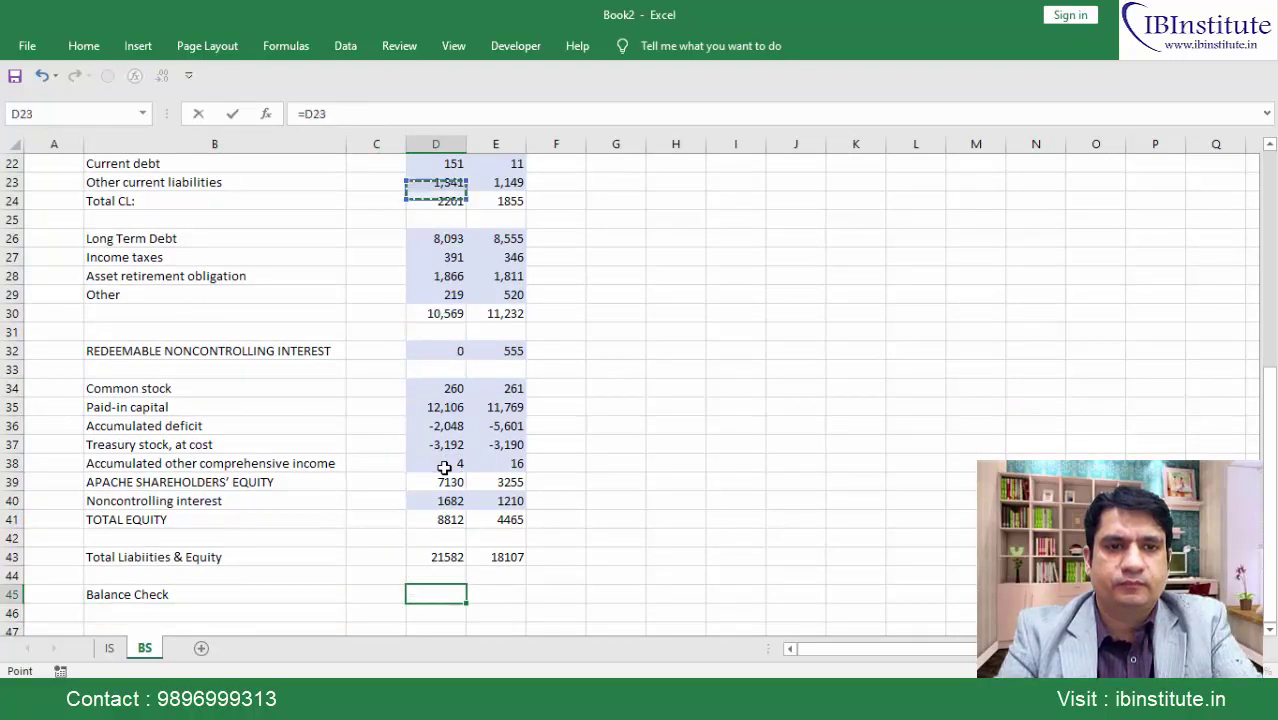
key(Up)
key(Up)
key(Up)
key(Up)
key(Down)
key(Down)
key(Down)
key(Down)
key(Down)
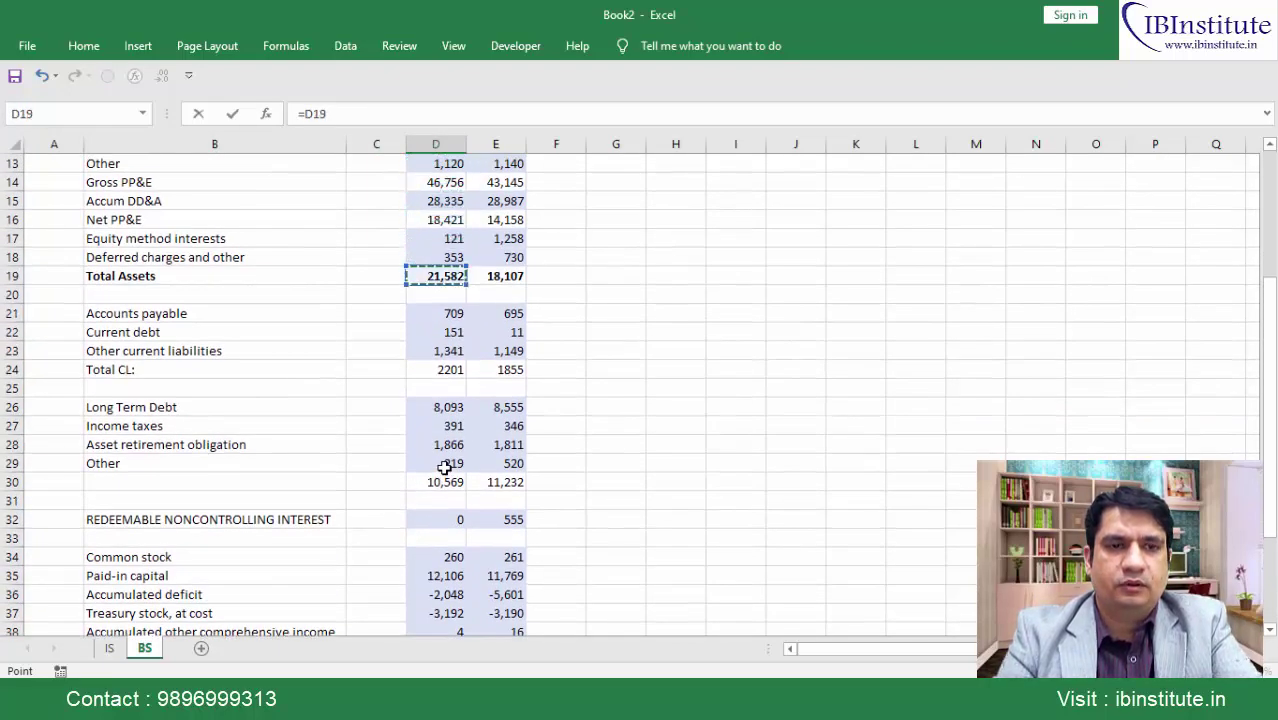
text(-)
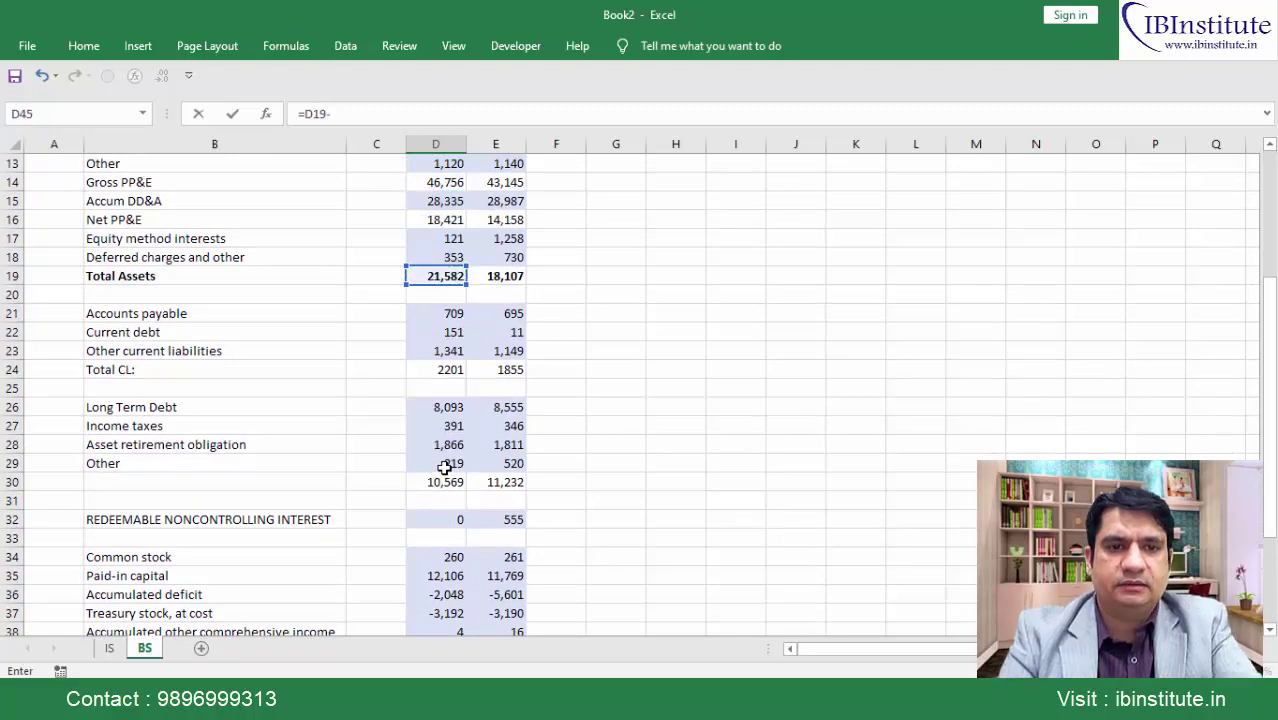
key(Up)
key(Up)
key(ctrl+Return)
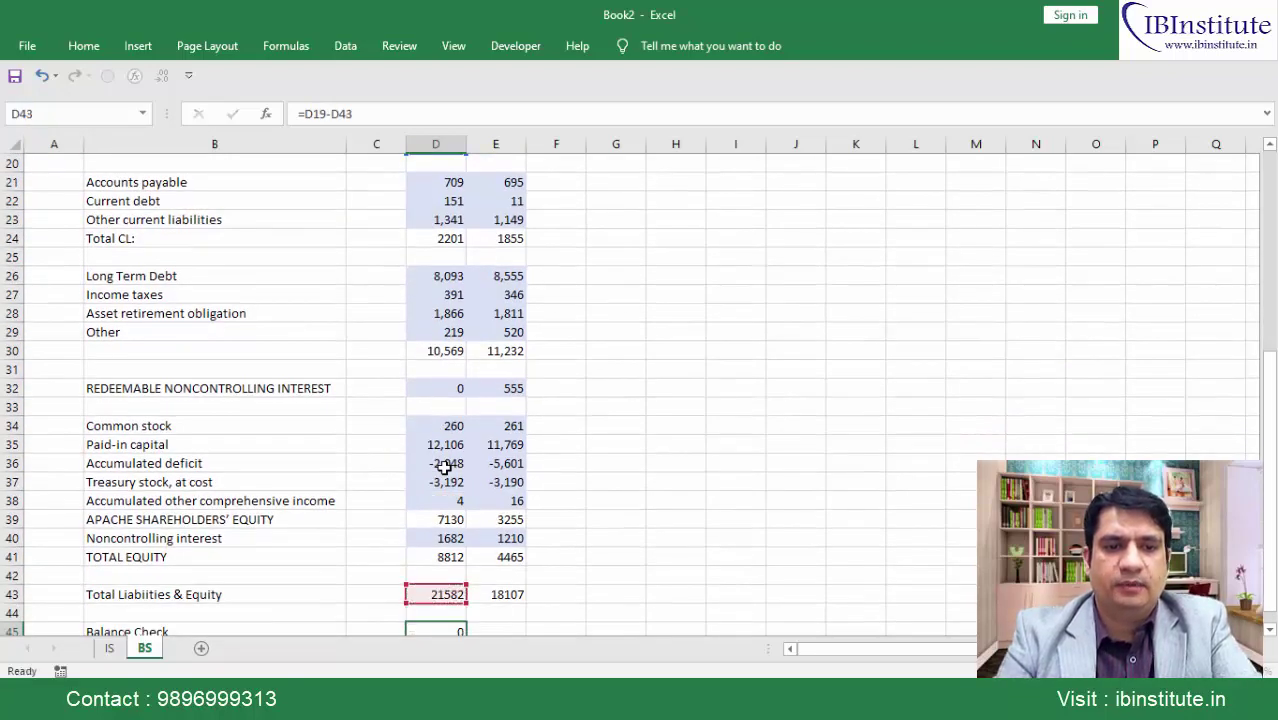
key(shift+Right)
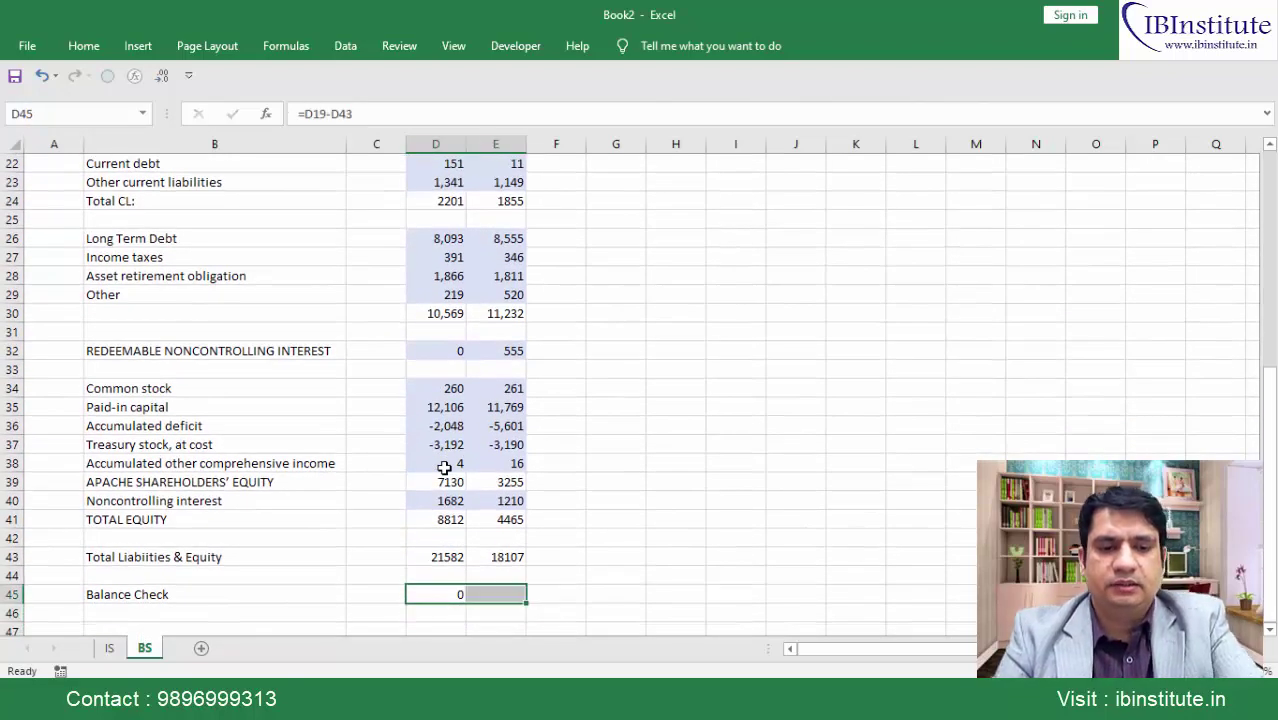
key(ctrl+r)
key(shift+Left)
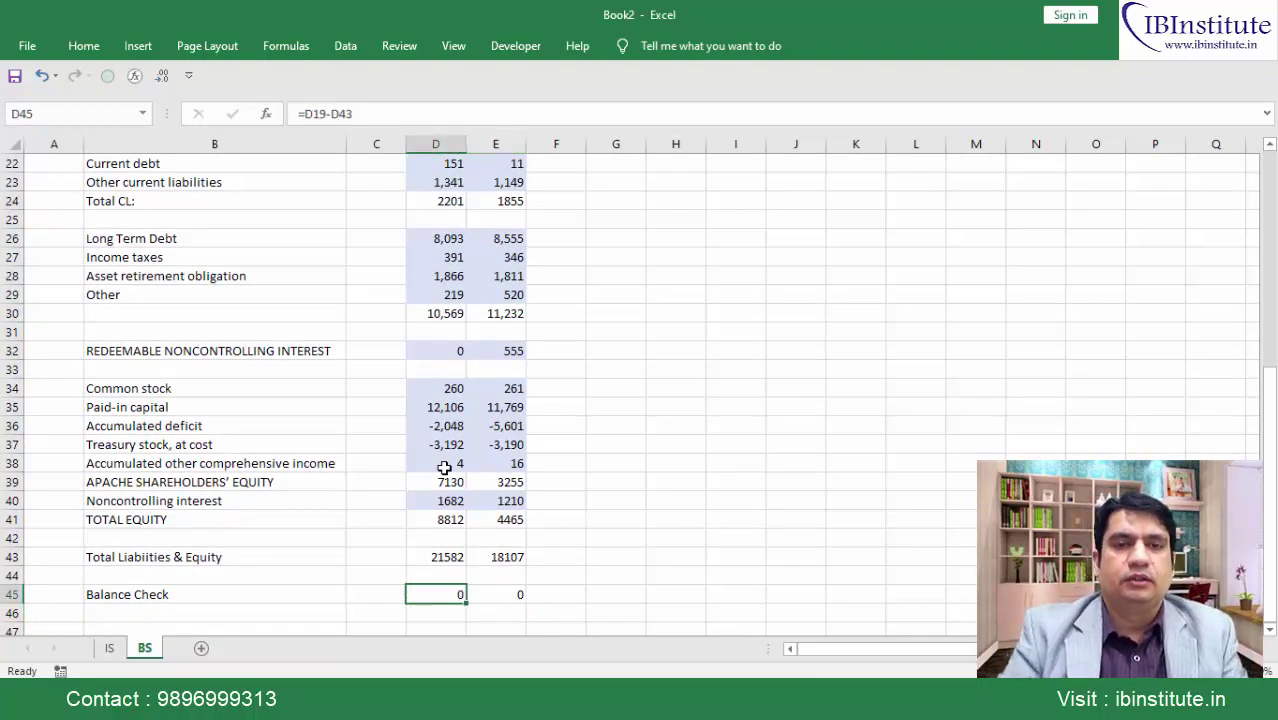